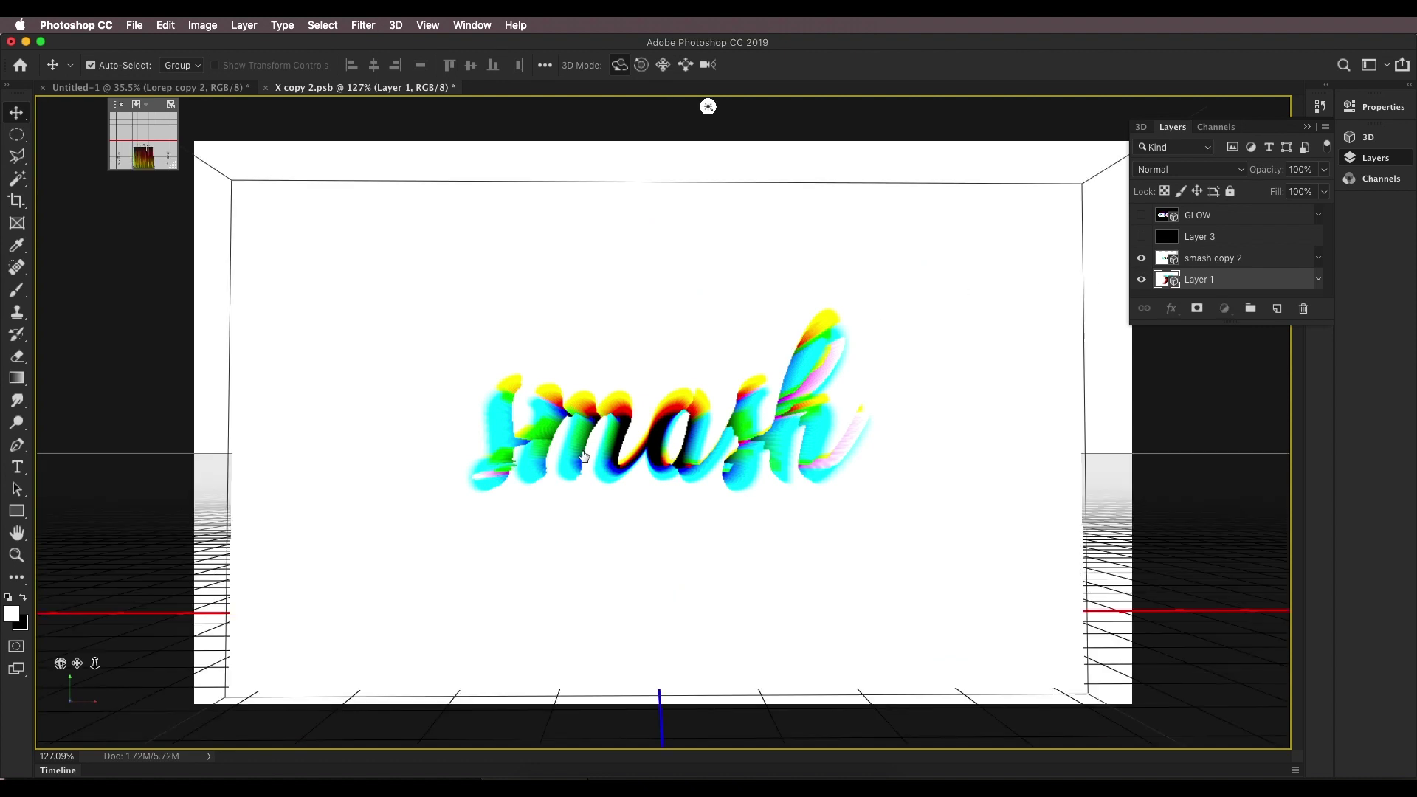
Show the GLOW layer temporarily and orbit the 3D GLOW and smash texts to examine their colour-split effect from several angles.
{"action": "left_click", "coordinate": [585, 455]}
{"action": "mouse_move", "coordinate": [743, 429]}
{"action": "left_mouse_down"}
{"action": "mouse_move", "coordinate": [780, 425]}
{"action": "mouse_move", "coordinate": [731, 428]}
{"action": "left_mouse_up"}
{"action": "left_click", "coordinate": [1142, 215]}
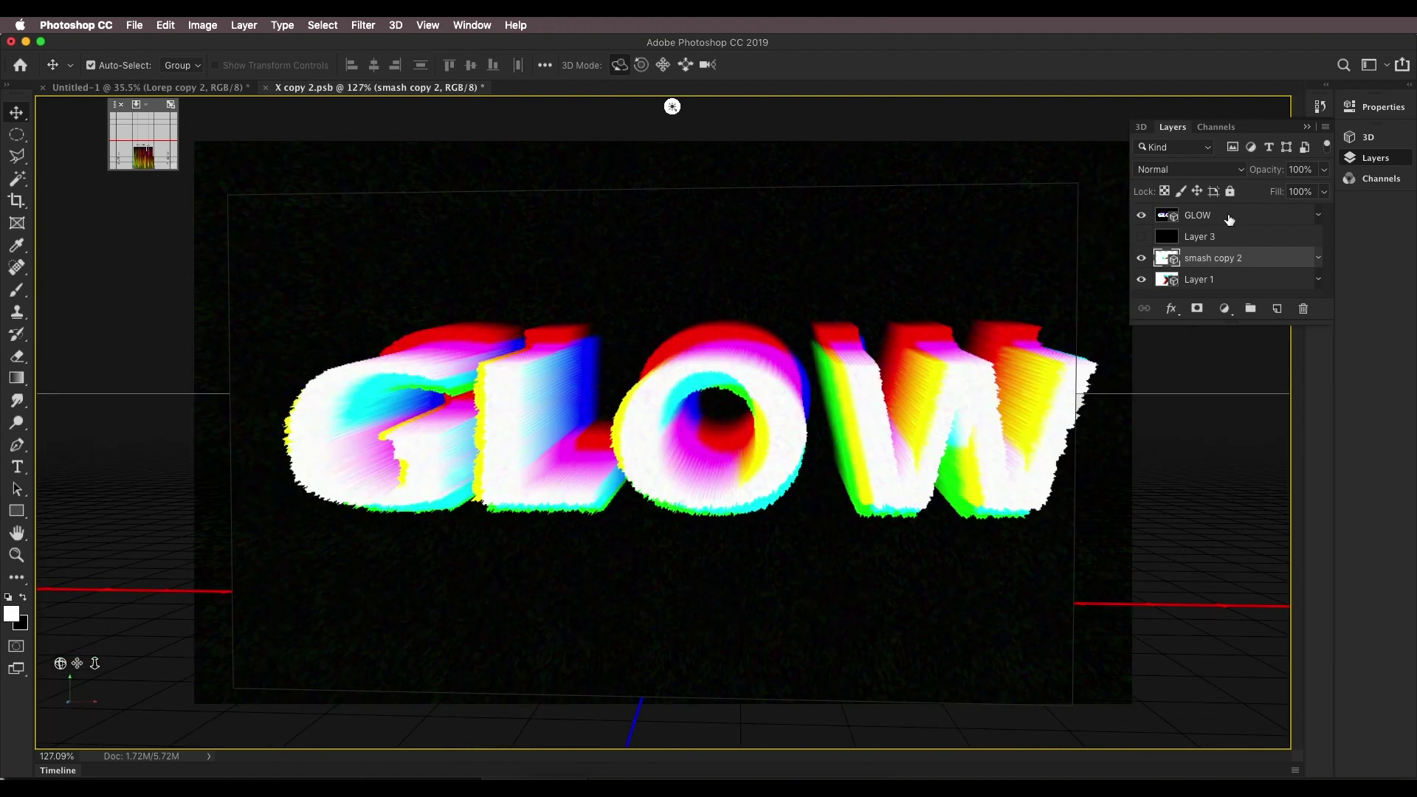
{"action": "left_click_drag", "start_coordinate": [885, 345], "coordinate": [773, 348]}
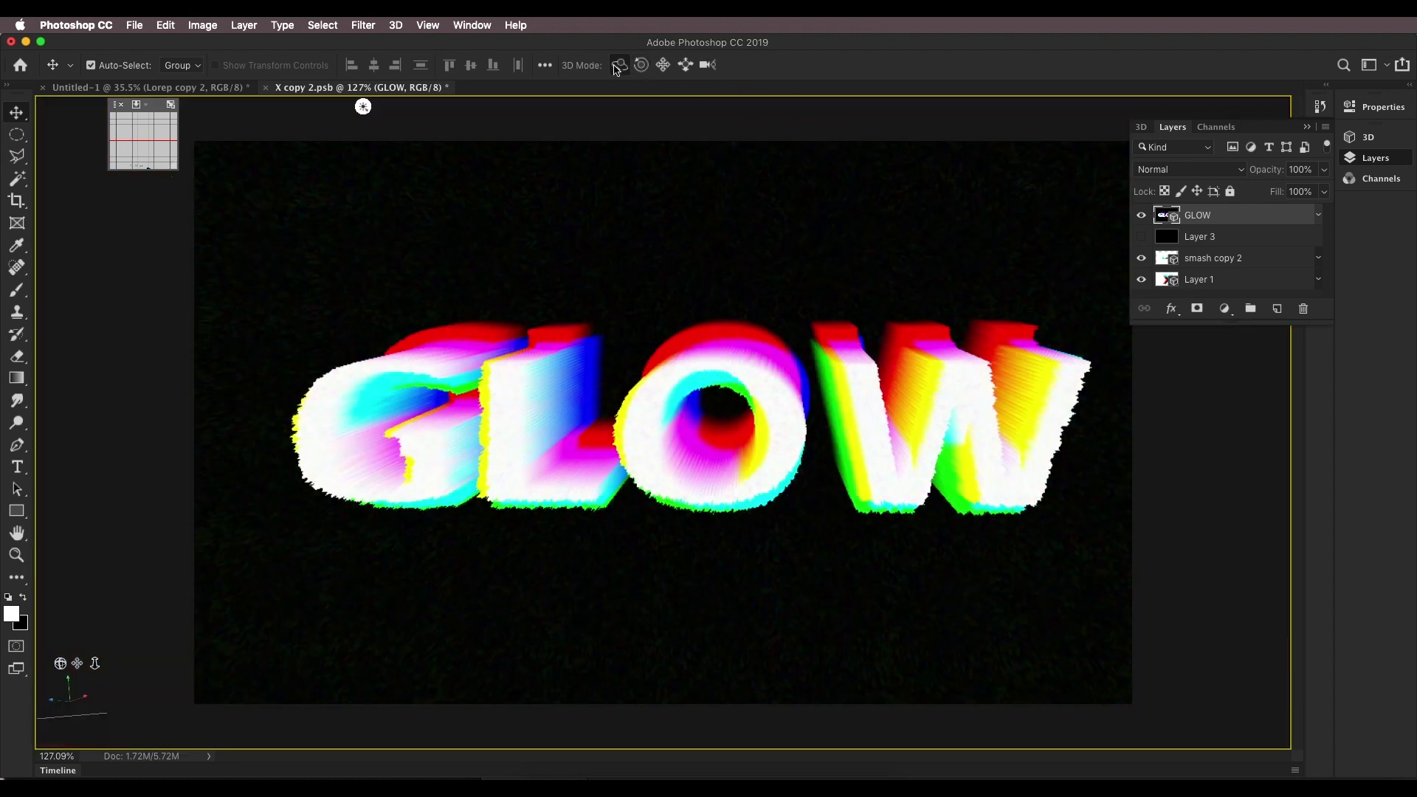
{"action": "left_click_drag", "start_coordinate": [720, 120], "coordinate": [765, 156]}
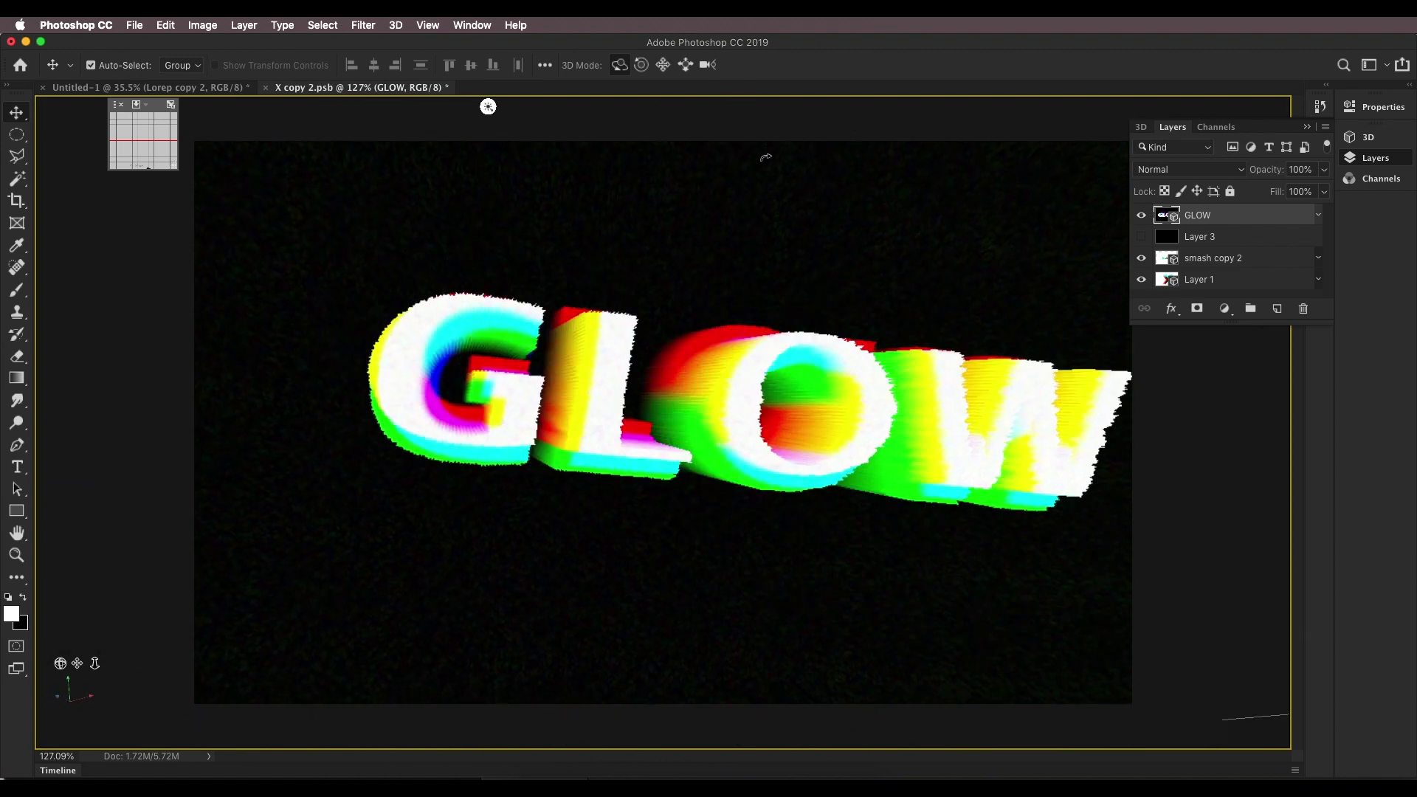
{"action": "left_click_drag", "start_coordinate": [692, 416], "coordinate": [727, 310]}
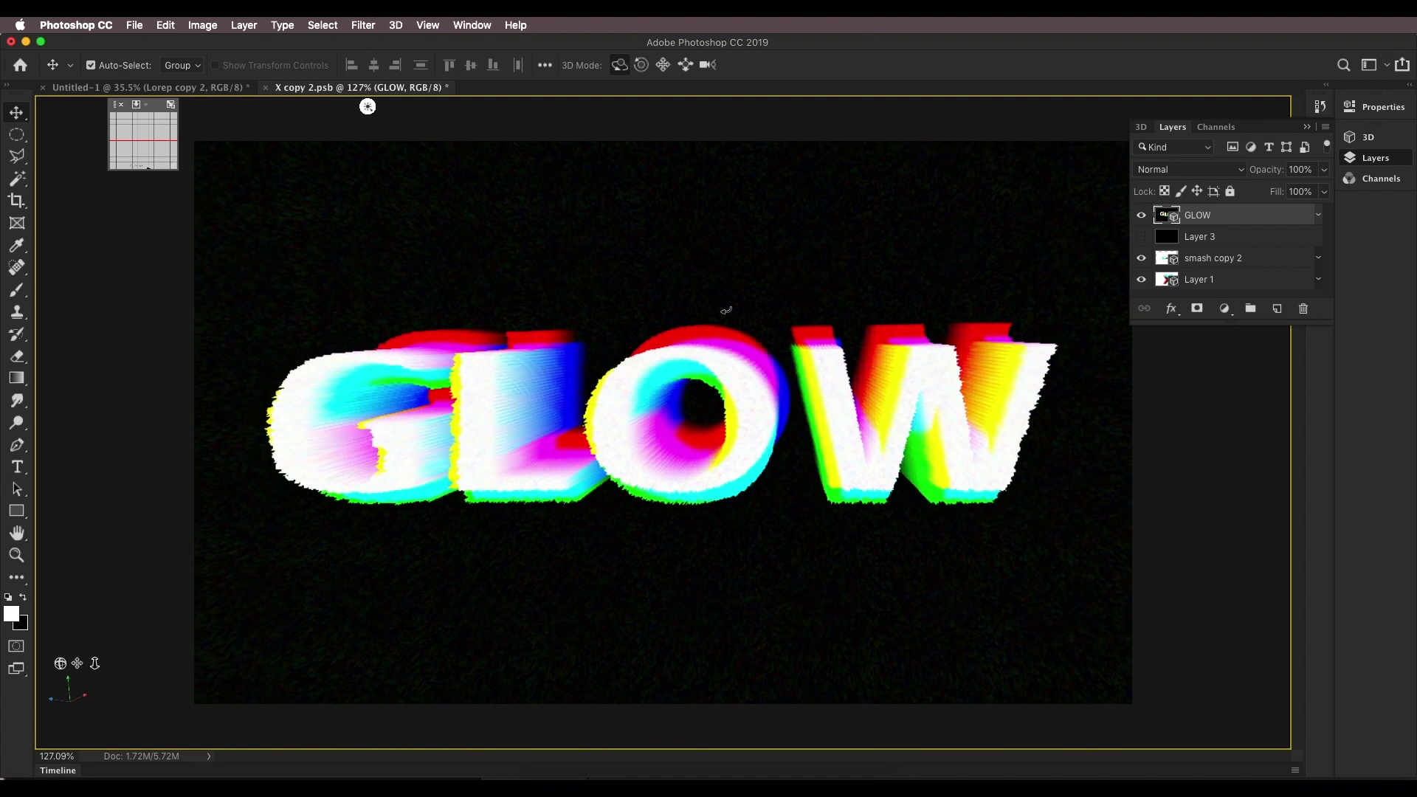
{"action": "left_click", "coordinate": [1148, 214]}
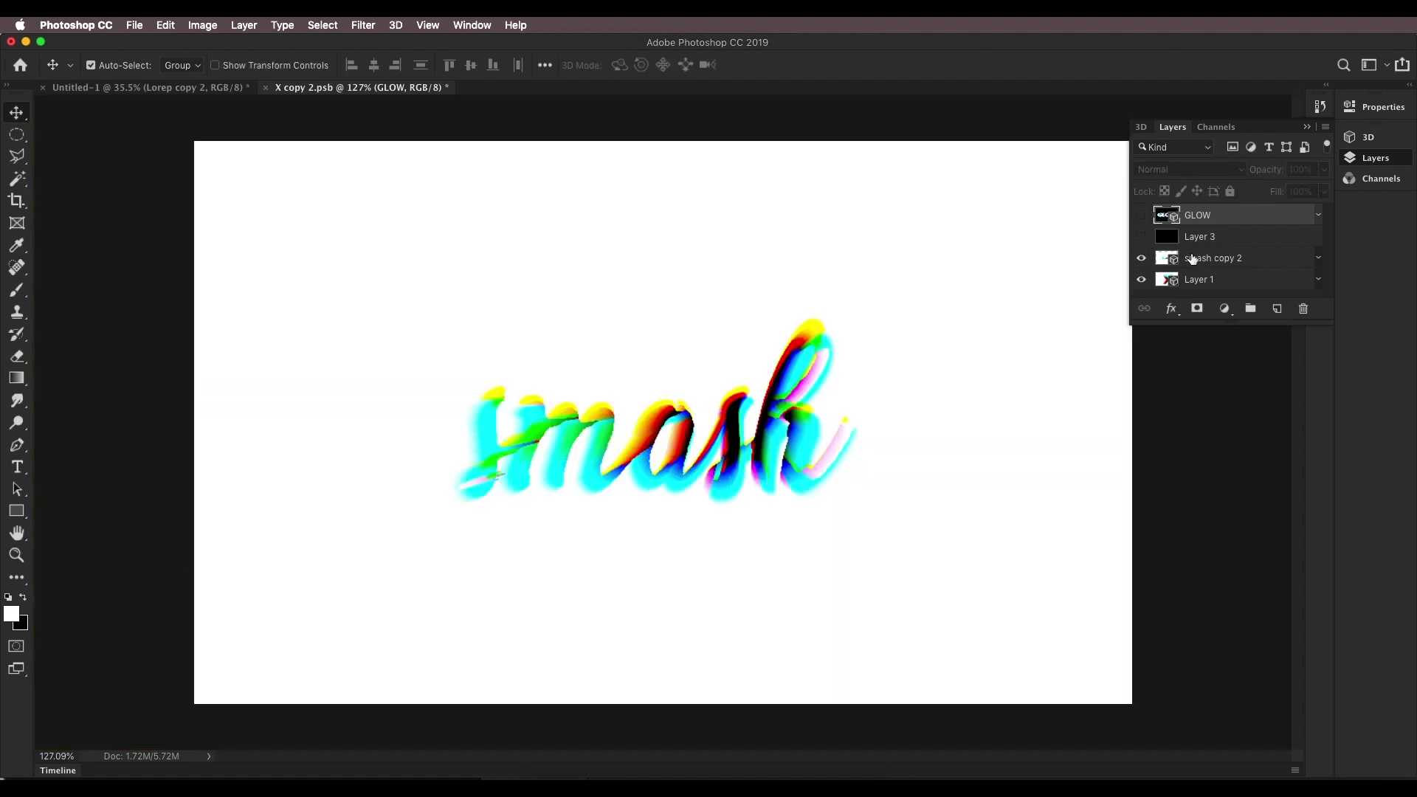
{"action": "left_click", "coordinate": [726, 397]}
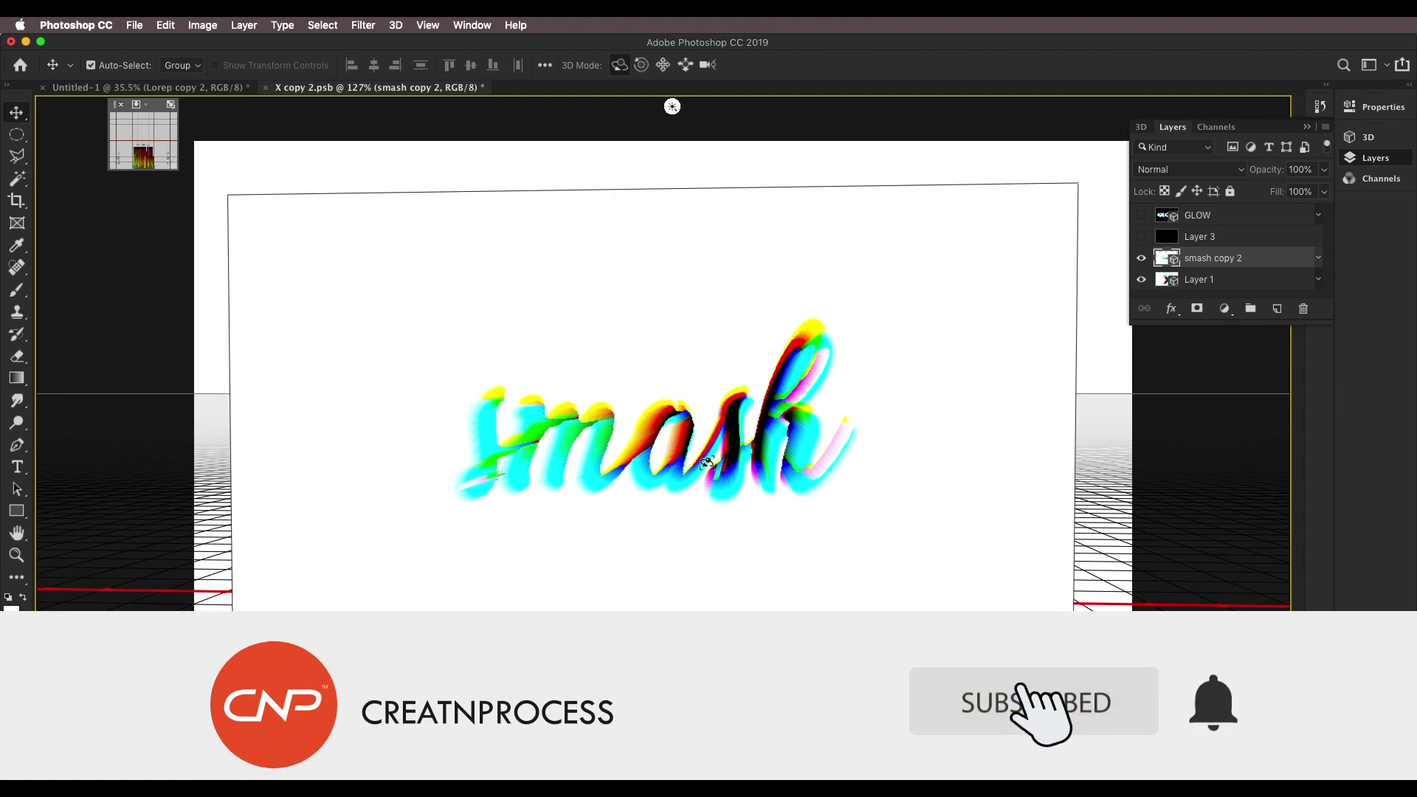
{"action": "mouse_move", "coordinate": [701, 378]}
{"action": "left_mouse_down"}
{"action": "mouse_move", "coordinate": [734, 379]}
{"action": "mouse_move", "coordinate": [697, 369]}
{"action": "mouse_move", "coordinate": [710, 360]}
{"action": "left_mouse_up"}
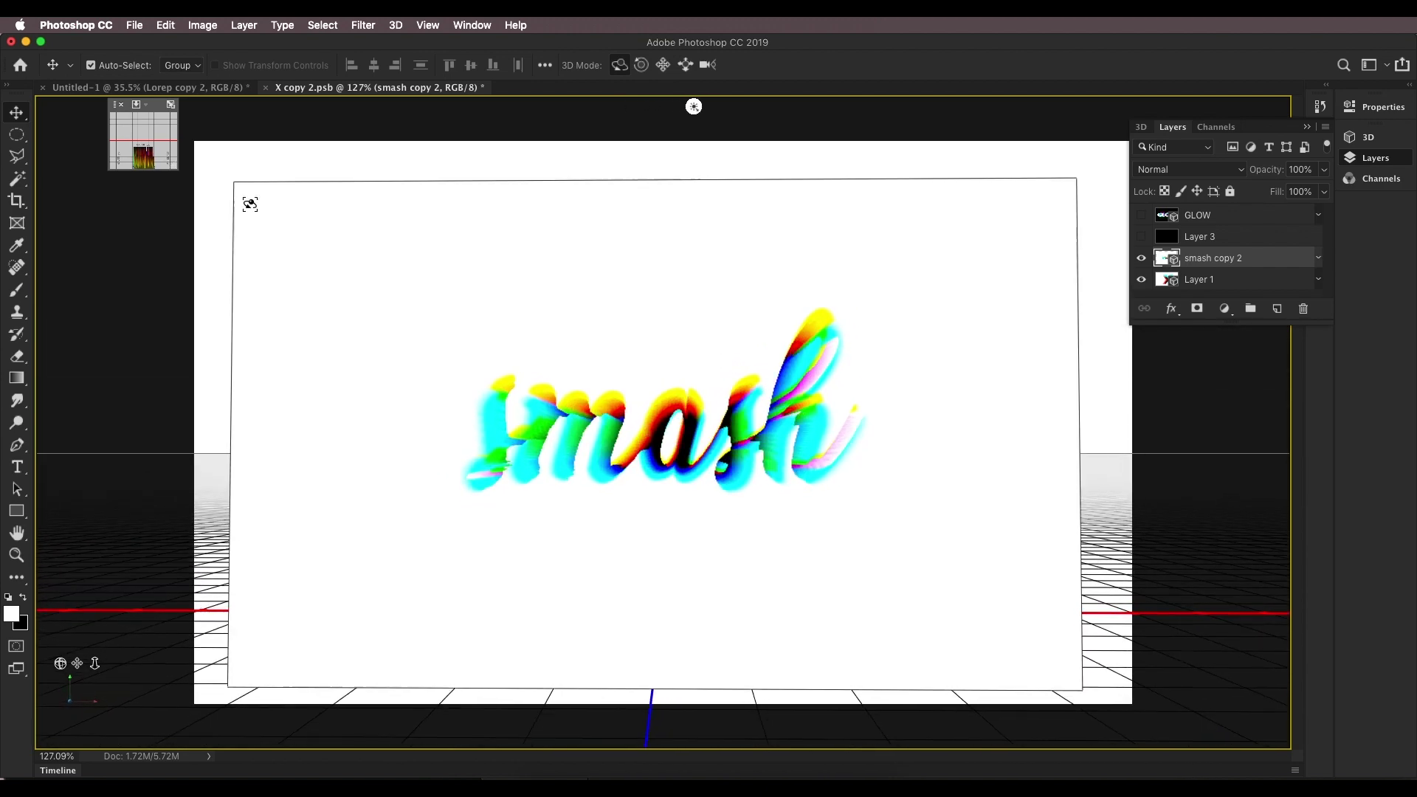
Create a new RGB document 1000 pixels wide and 600 pixels high at 300 pixels/inch with a white background.
{"action": "left_click", "coordinate": [135, 26]}
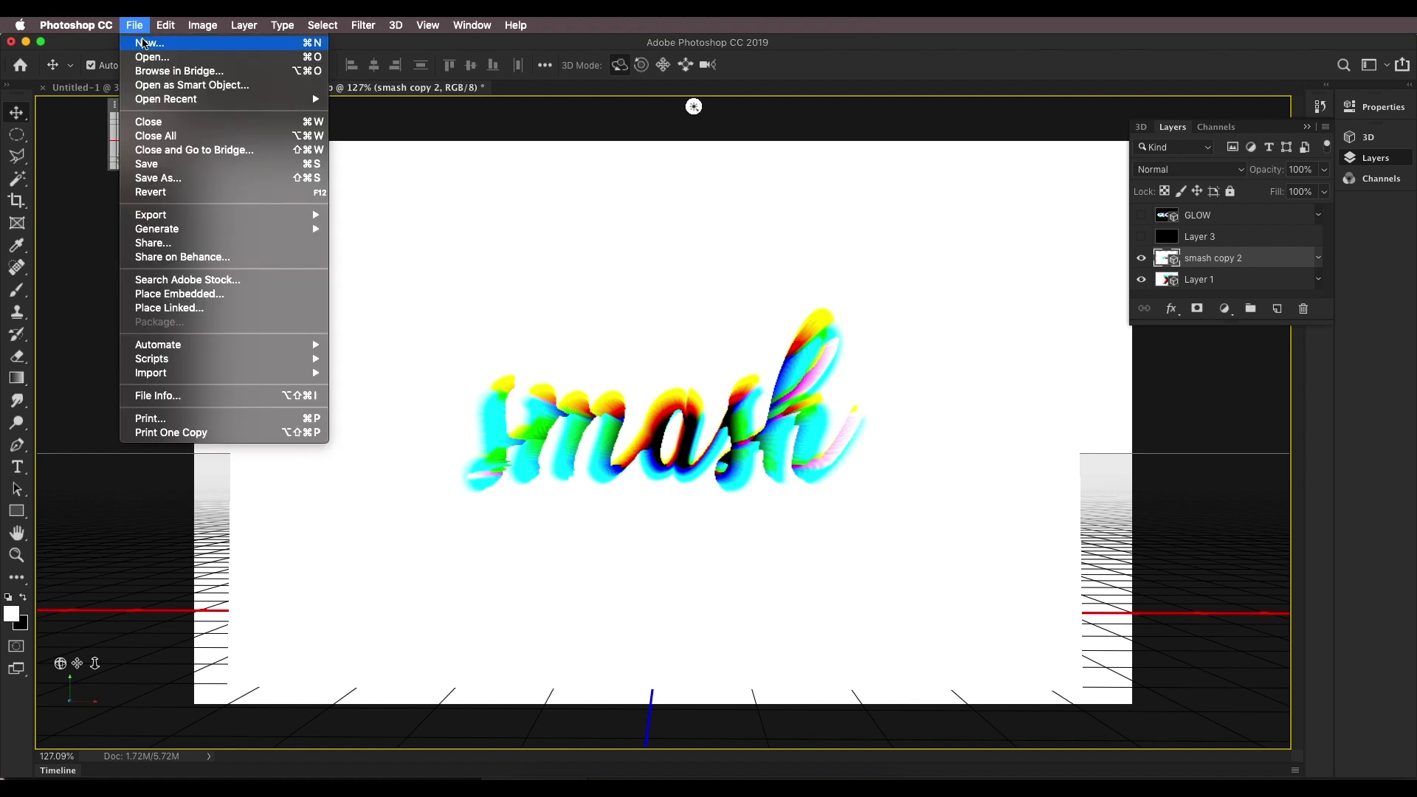
{"action": "key", "text": "Escape"}
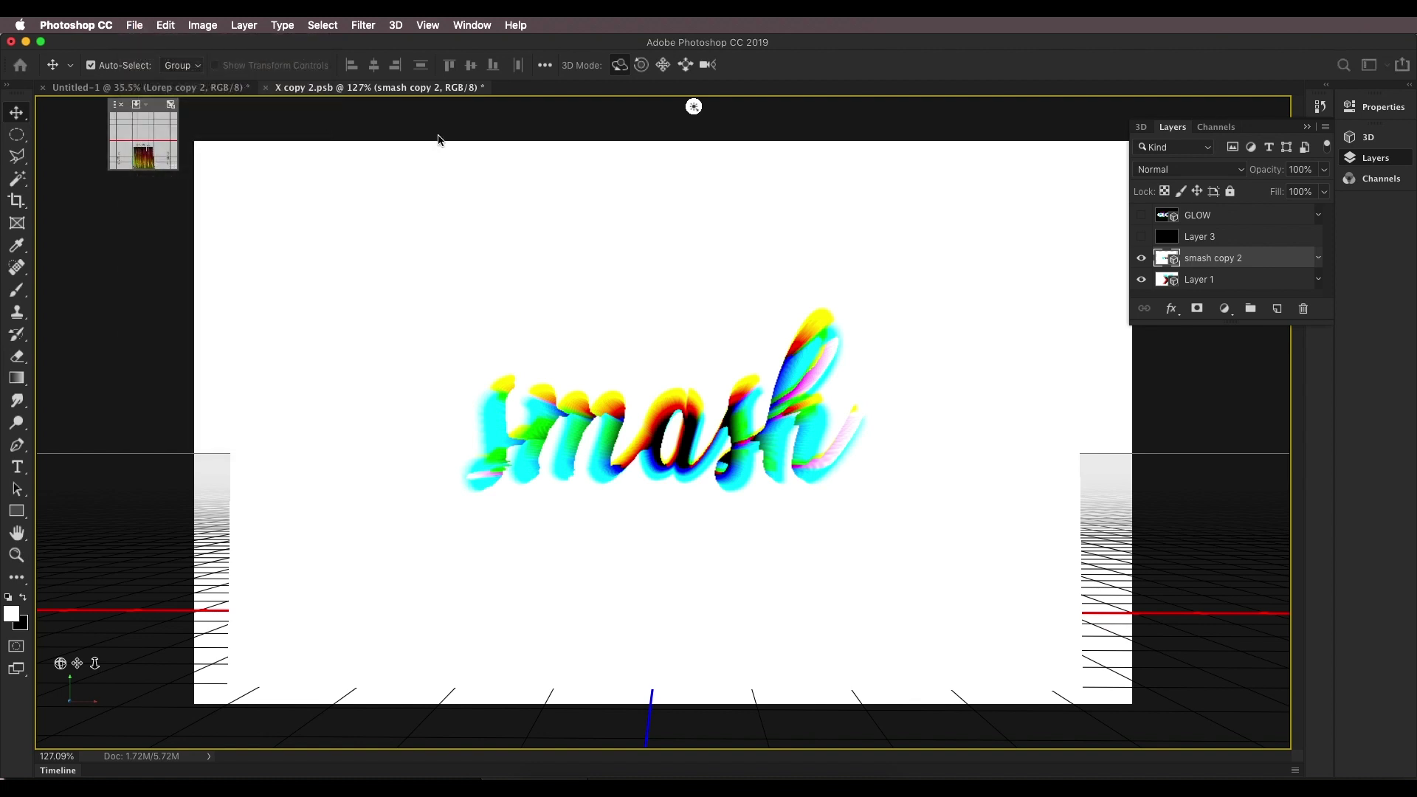
{"action": "key", "text": "super+n"}
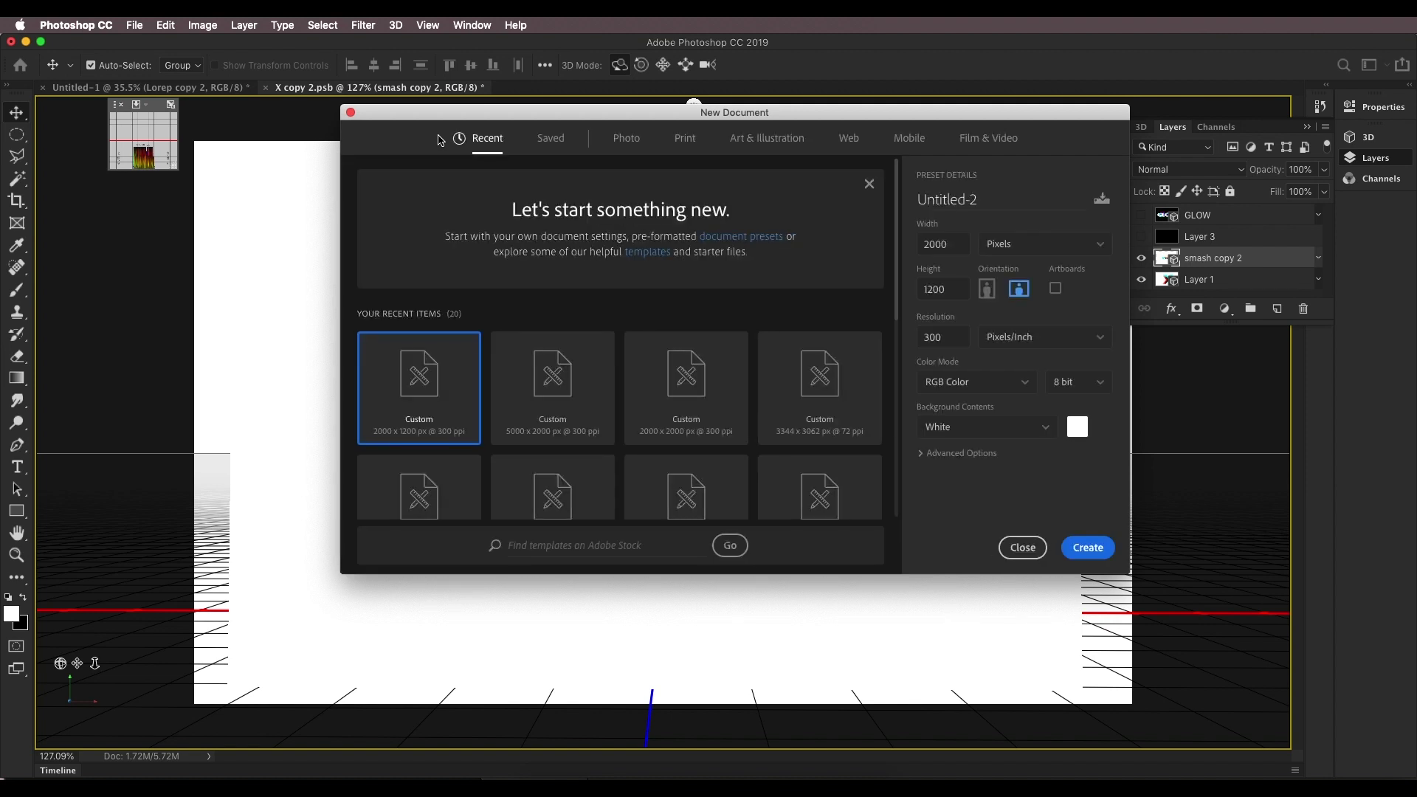
{"action": "double_click", "coordinate": [953, 252]}
{"action": "type", "text": "1000"}
{"action": "key", "text": "Tab"}
{"action": "type", "text": "600"}
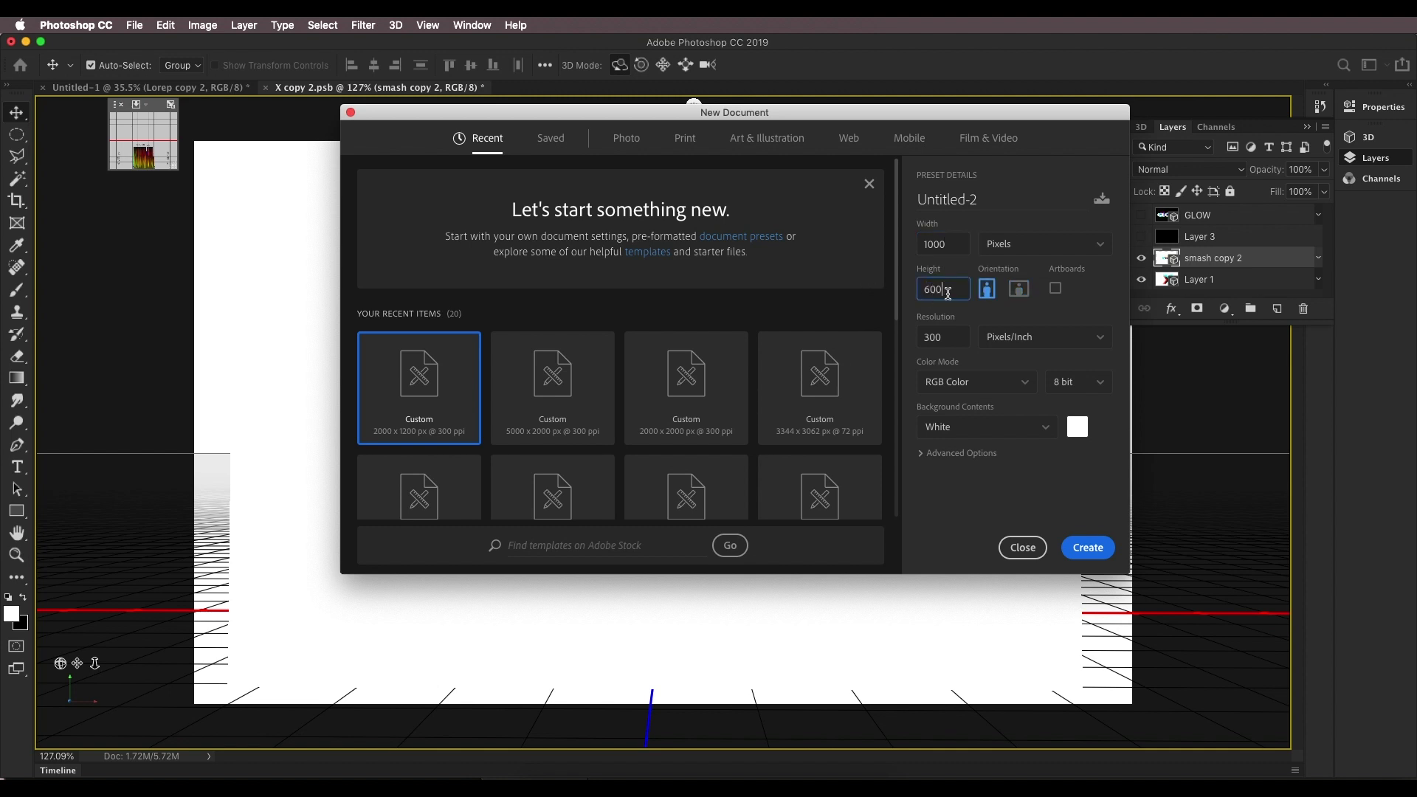
{"action": "key", "text": "Tab"}
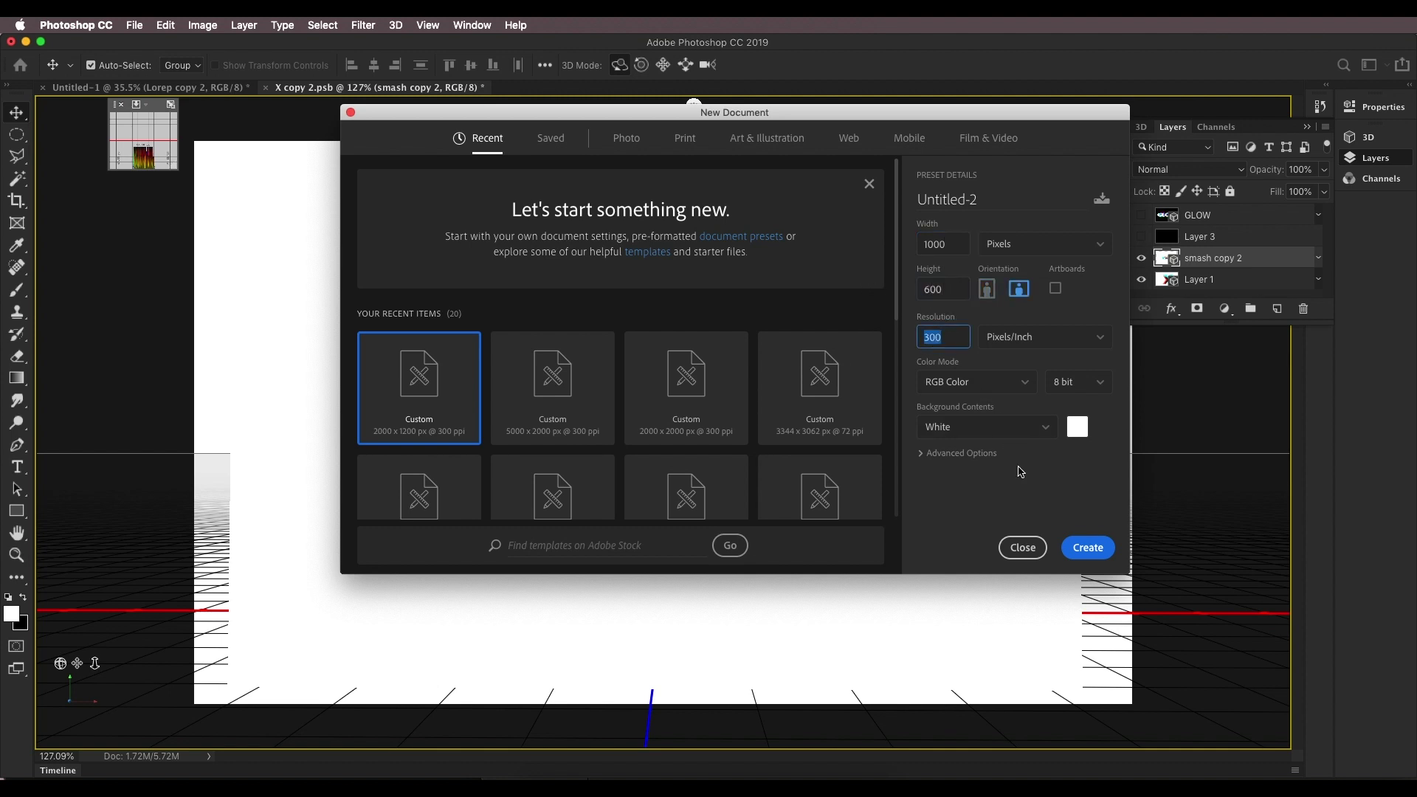
{"action": "left_click", "coordinate": [1080, 552]}
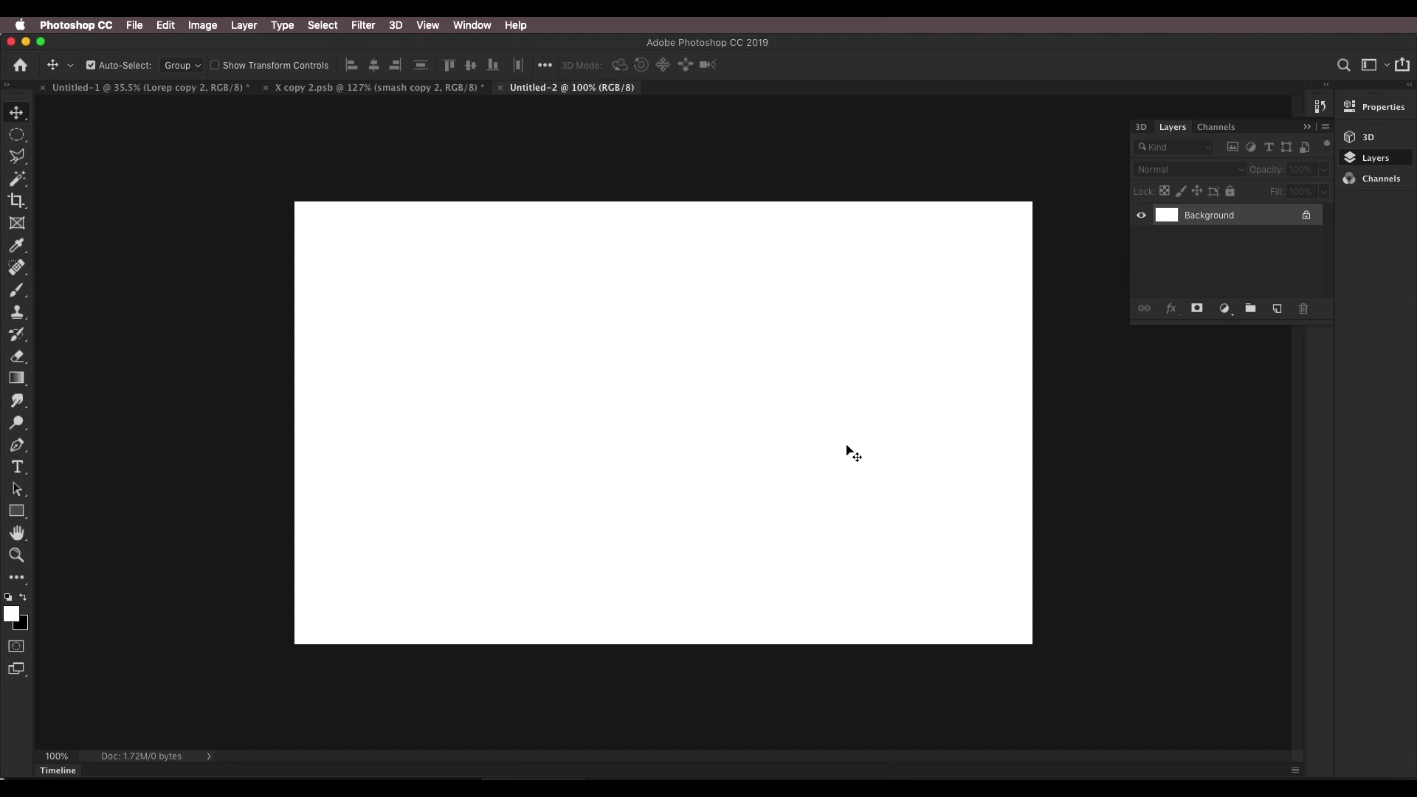
Add a black text layer reading "X" and move it down to about the middle of the canvas.
{"action": "key", "text": "t"}
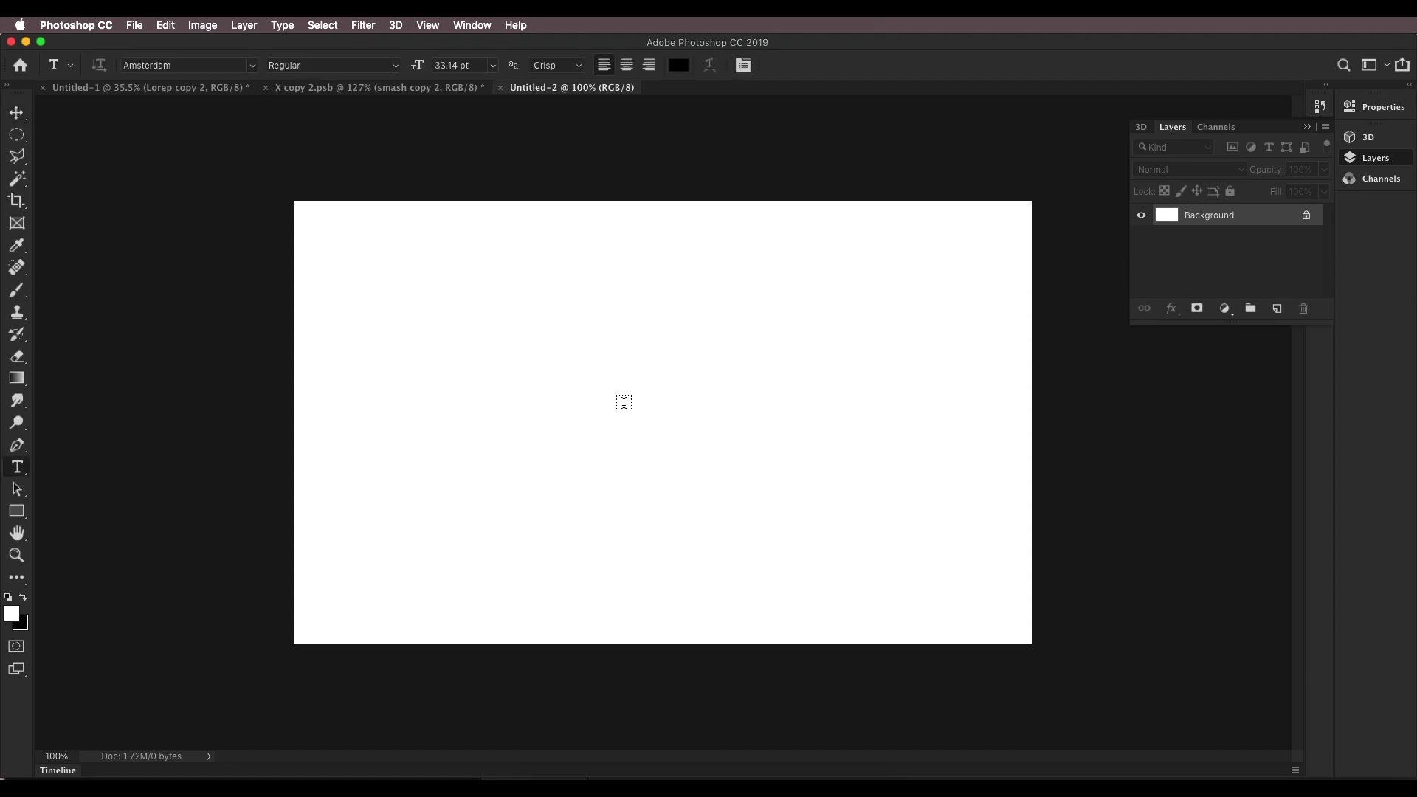
{"action": "left_click", "coordinate": [623, 403]}
{"action": "type", "text": "X"}
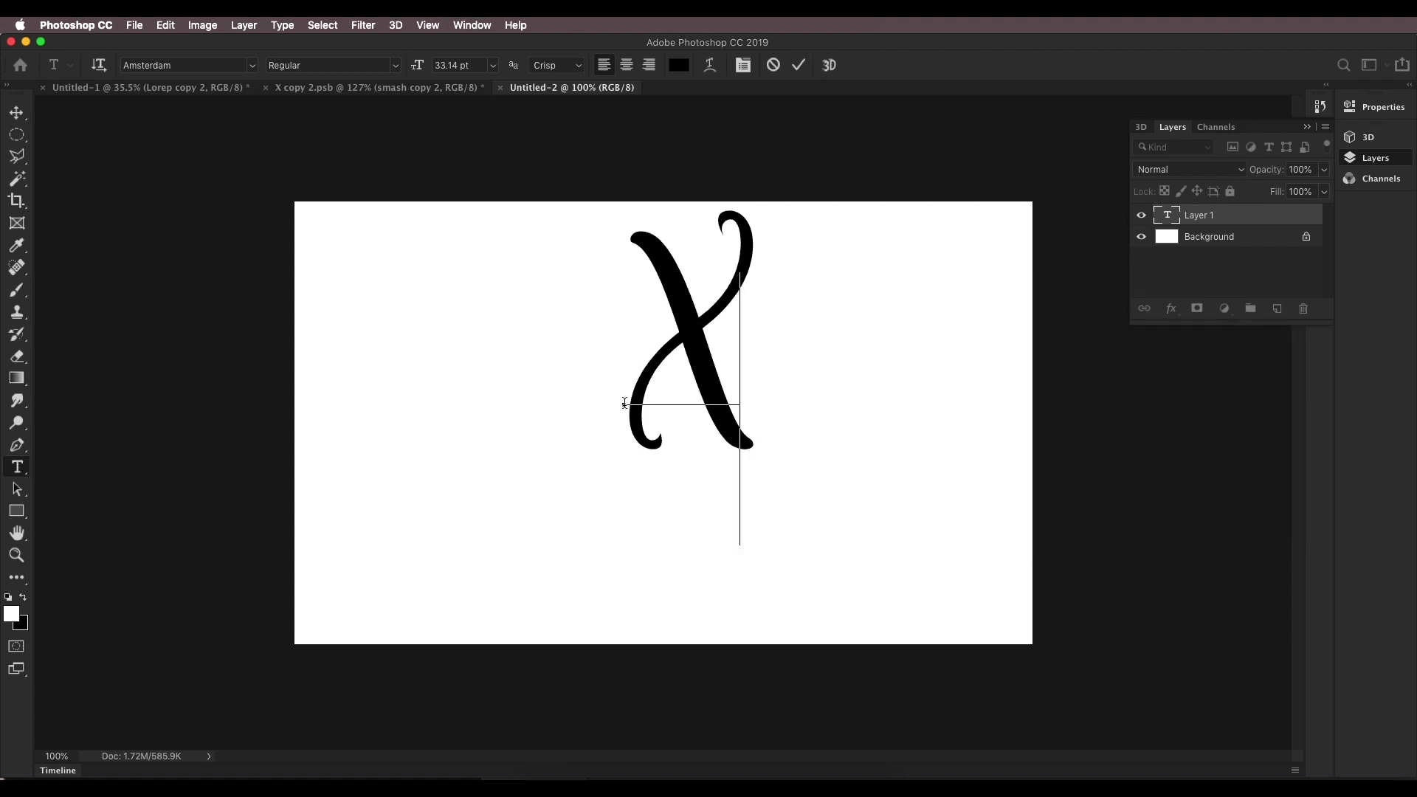
{"action": "left_click", "coordinate": [16, 114]}
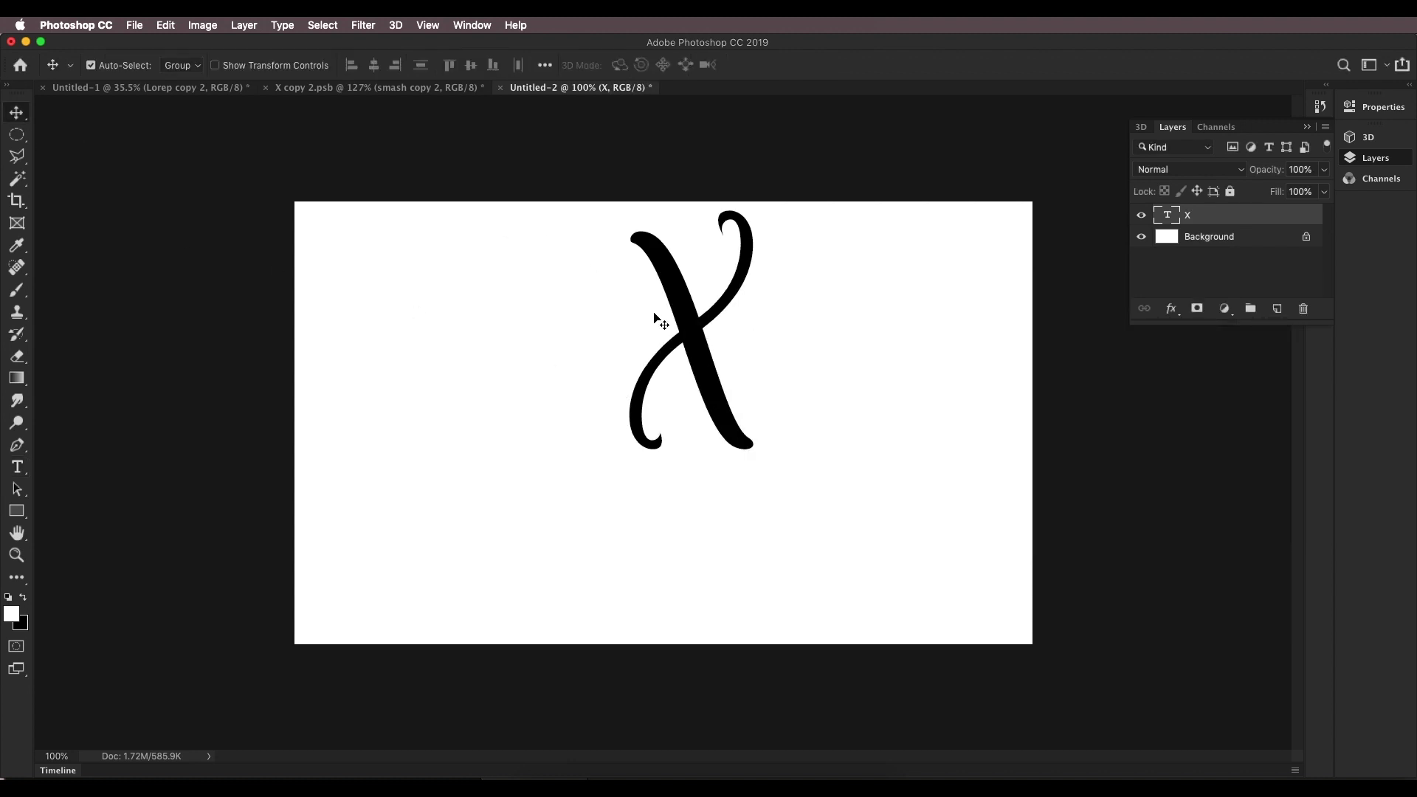
{"action": "left_click_drag", "start_coordinate": [681, 333], "coordinate": [667, 407]}
Change the X text's font to Arbuckle Remix NF.
{"action": "key", "text": "t"}
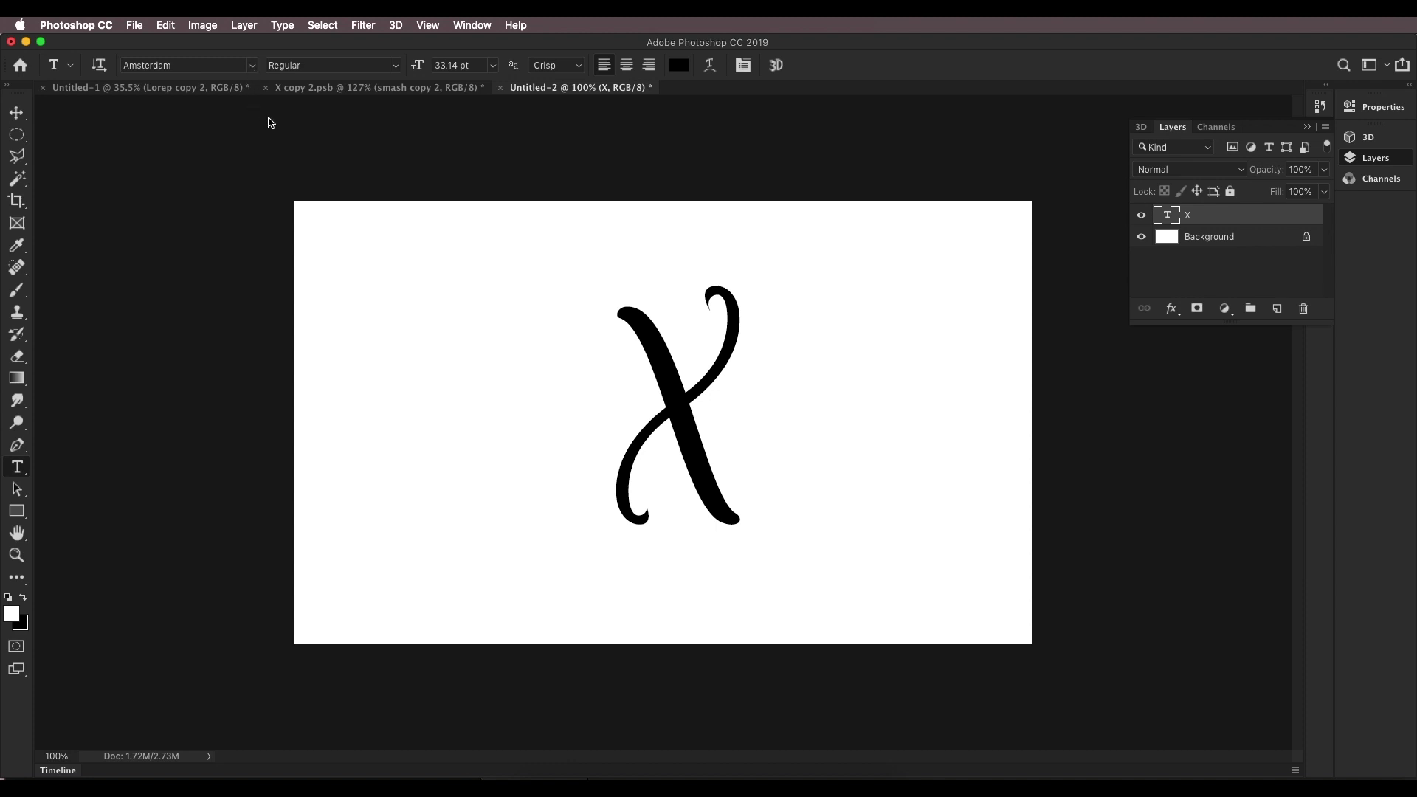
{"action": "left_click", "coordinate": [252, 65]}
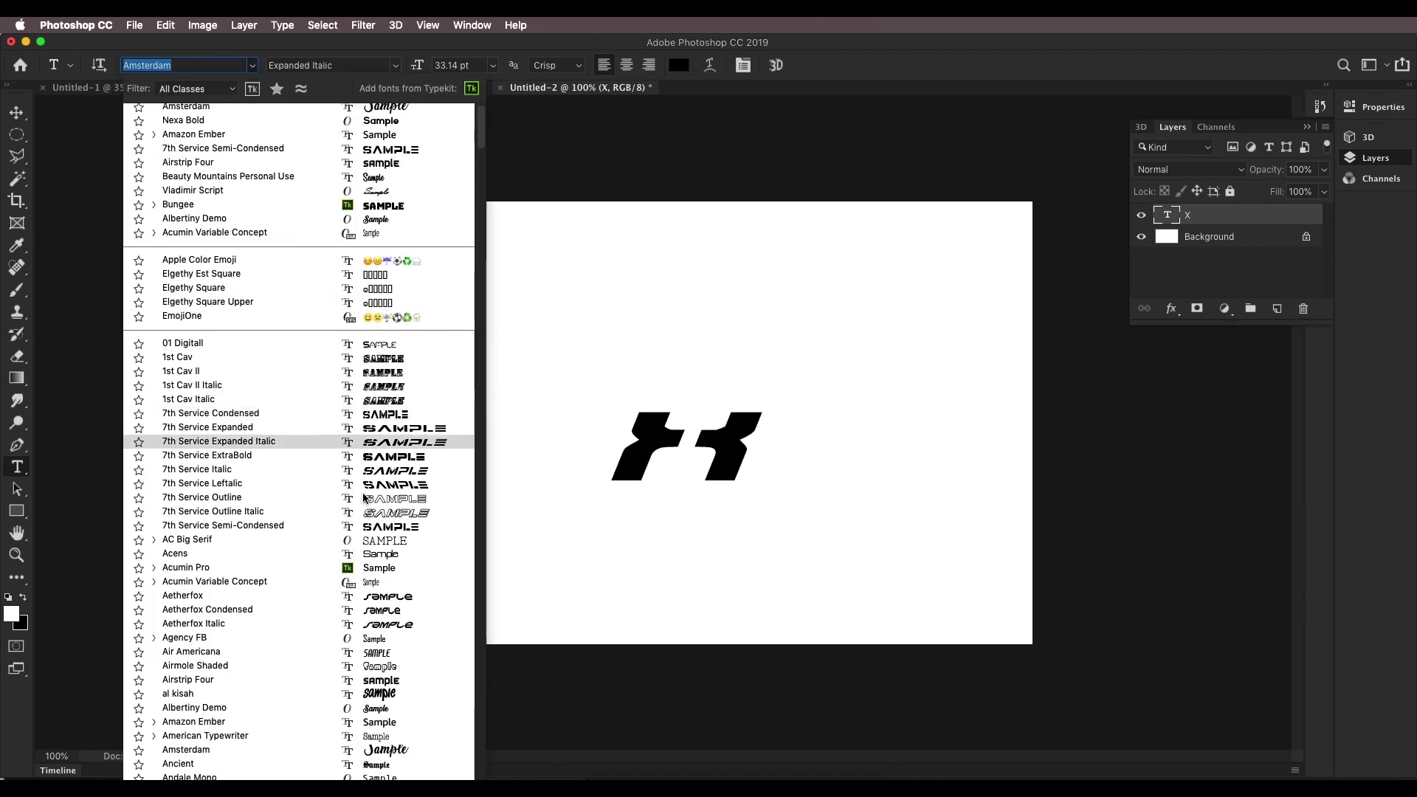
{"action": "scroll", "coordinate": [371, 602], "scroll_direction": "down", "scroll_amount": 6}
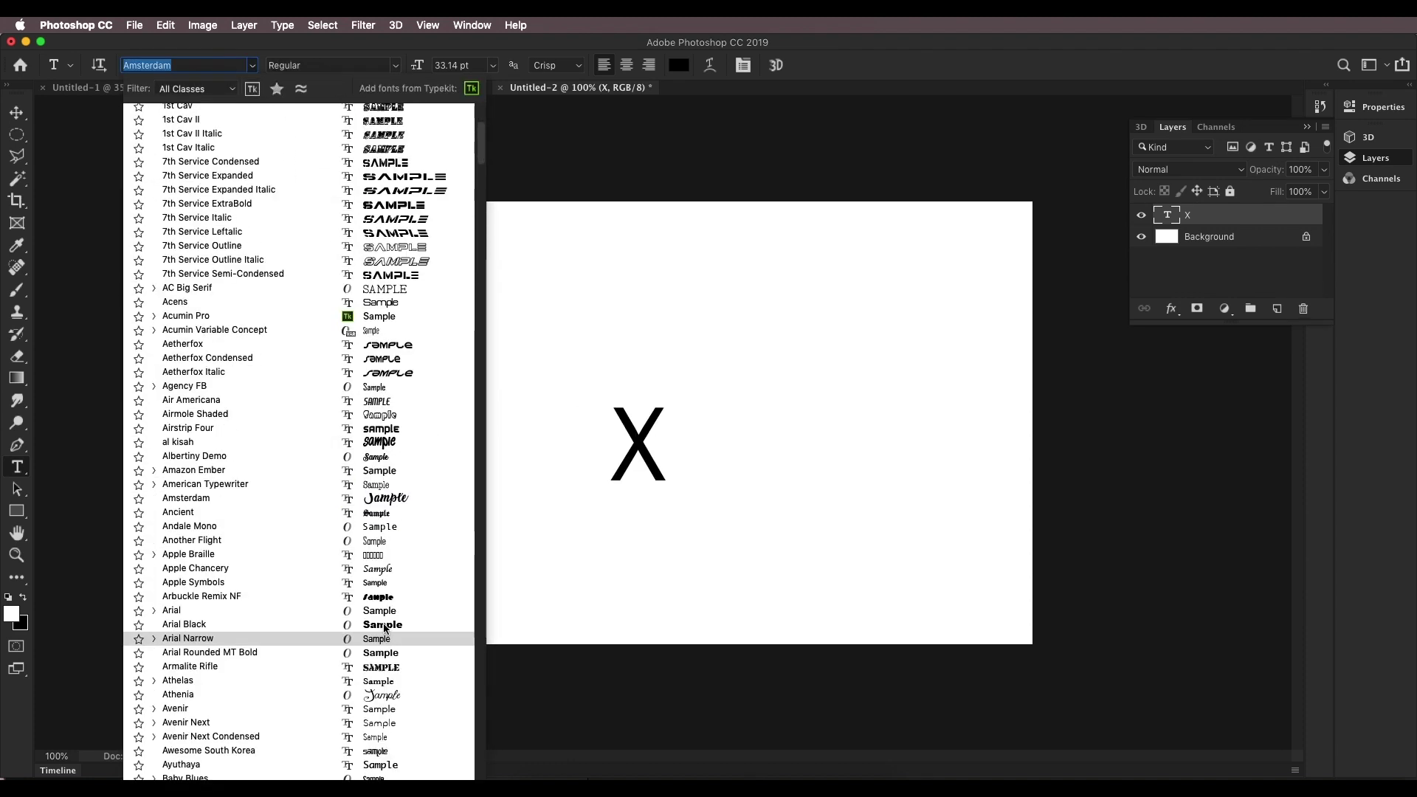
{"action": "left_click", "coordinate": [389, 596]}
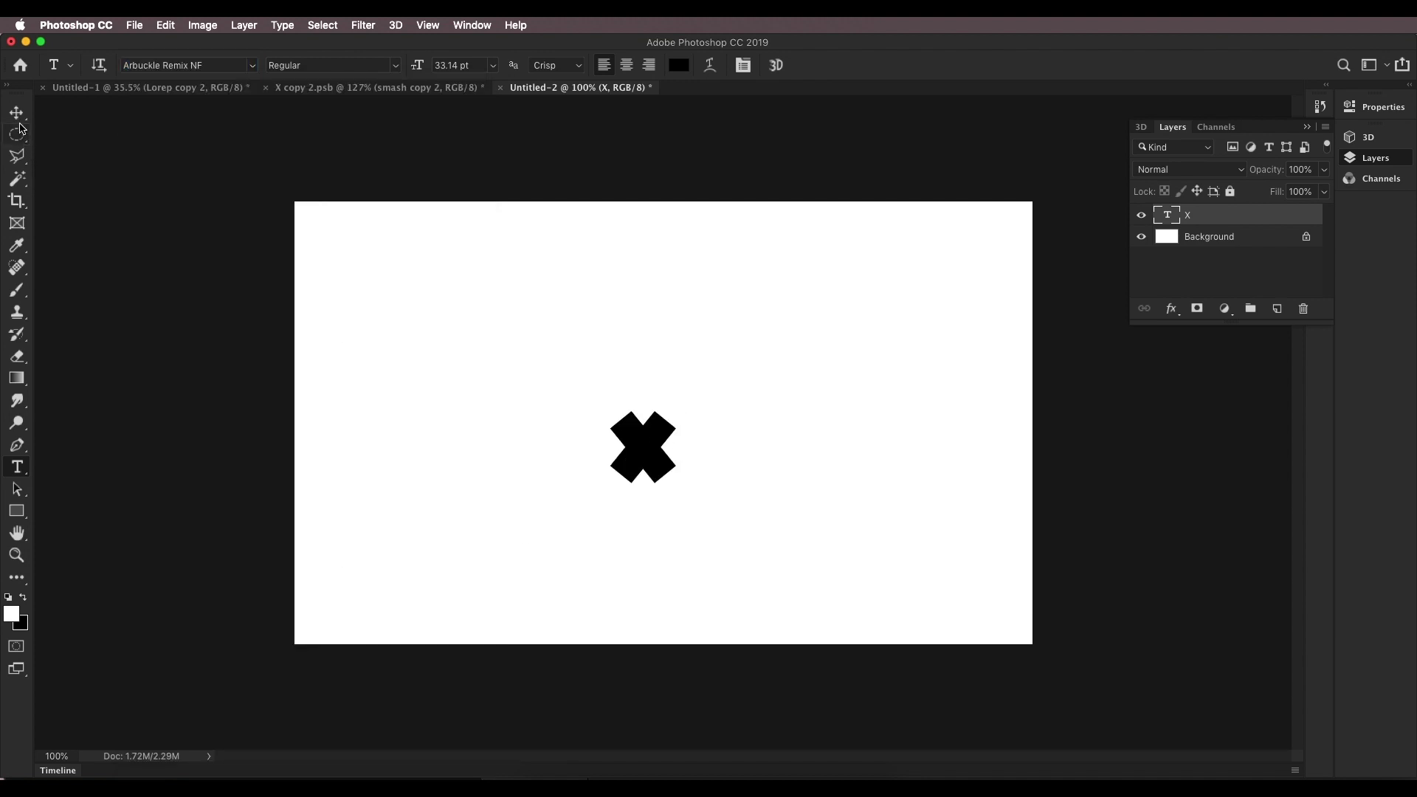
Scale the X text up proportionally to about 328% and move it near the centre of the canvas.
{"action": "left_click", "coordinate": [17, 120]}
{"action": "key", "text": "super+t"}
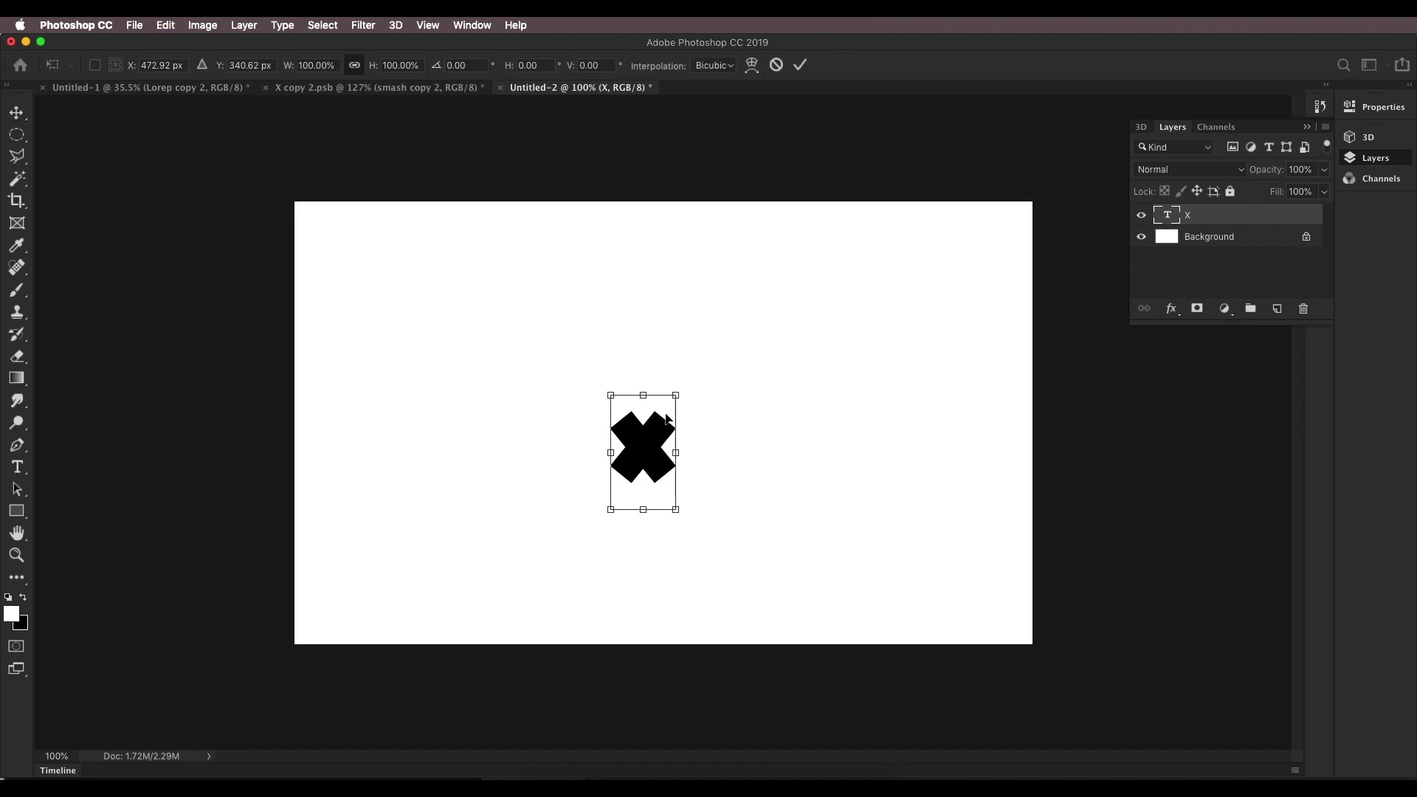
{"action": "left_click_drag", "start_coordinate": [674, 393], "coordinate": [798, 181]}
{"action": "left_click_drag", "start_coordinate": [612, 514], "coordinate": [584, 561]}
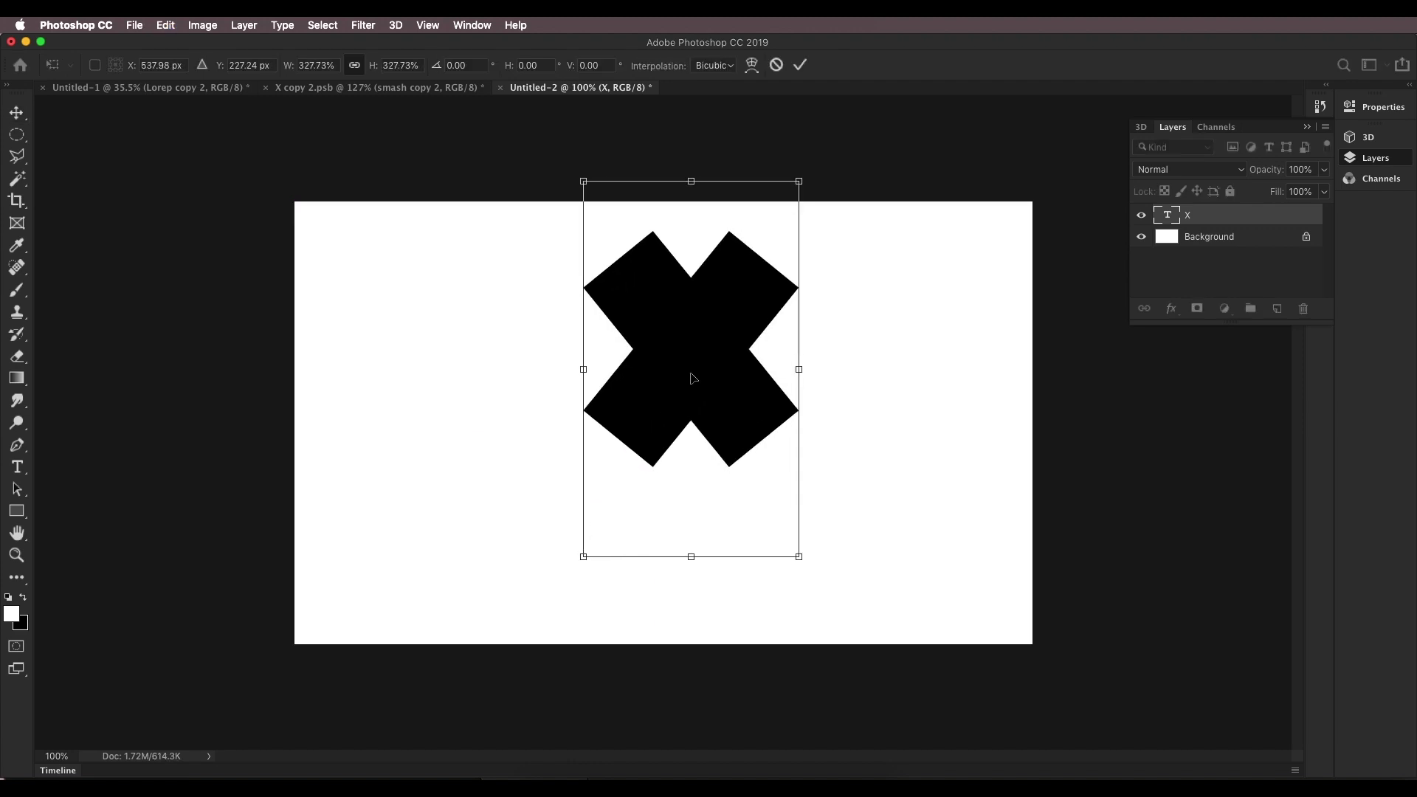
{"action": "left_click_drag", "start_coordinate": [690, 377], "coordinate": [692, 430]}
{"action": "key", "text": "Return"}
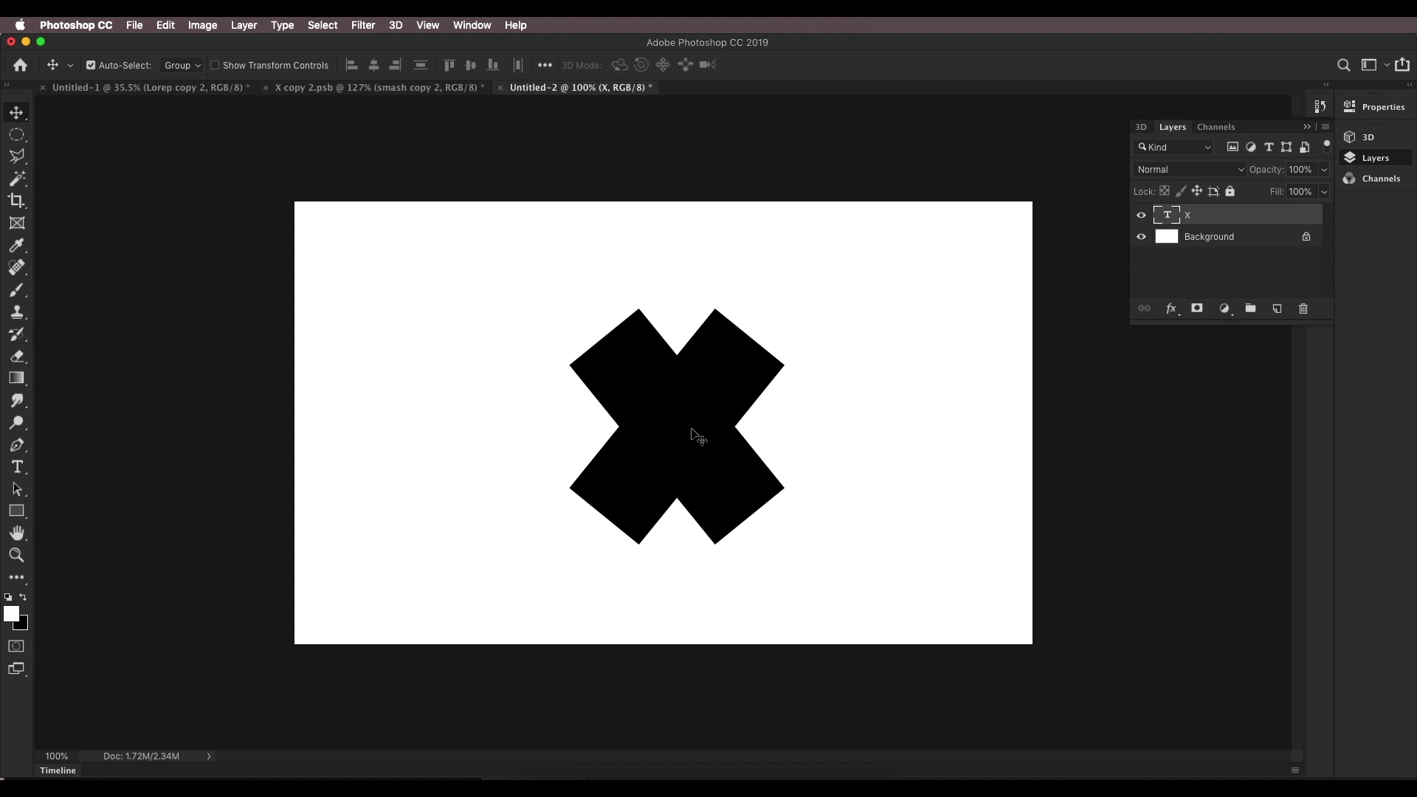
Switch to X copy 2.psb and hide the smash copy 2 and GLOW layers to examine the finished X example.
{"action": "left_click", "coordinate": [443, 87]}
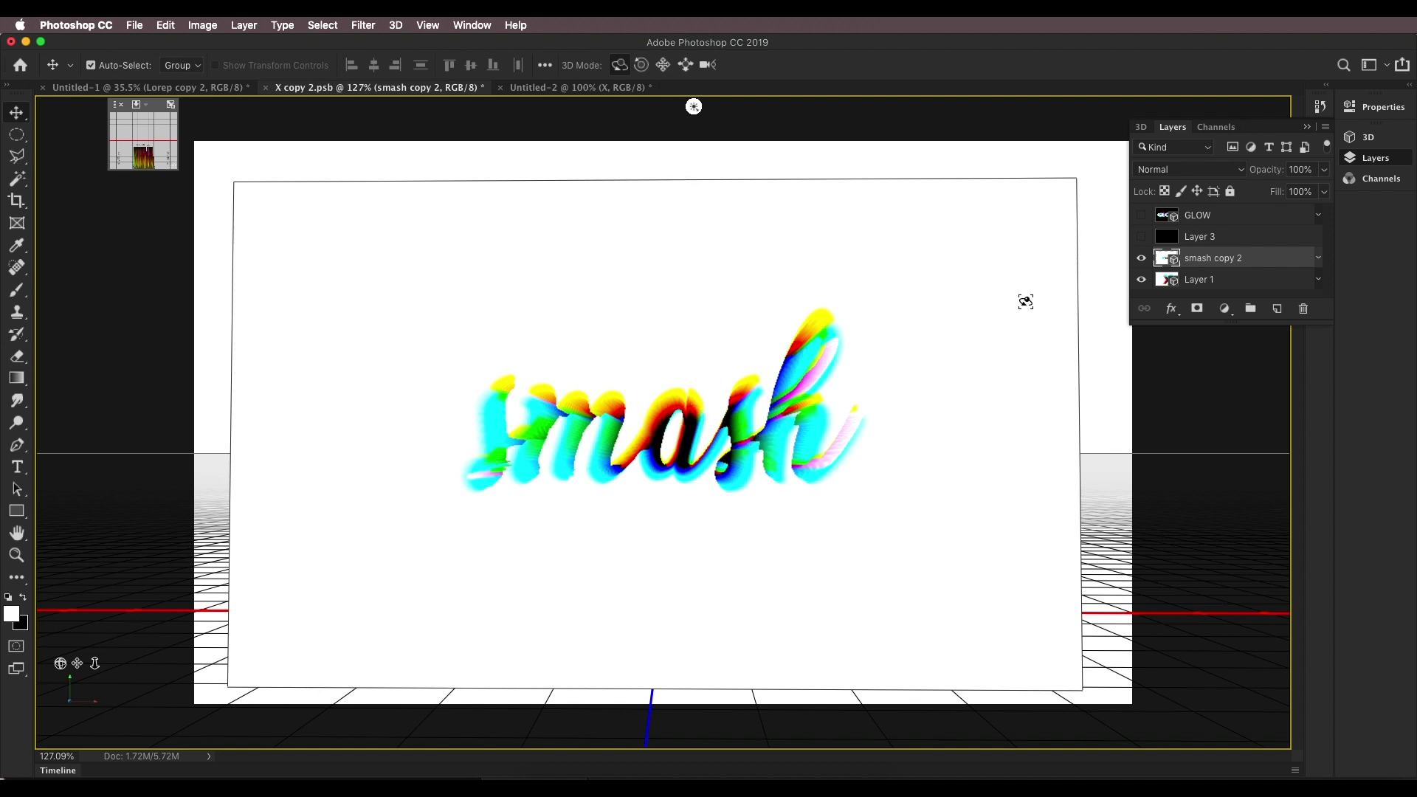
{"action": "left_click", "coordinate": [1141, 214]}
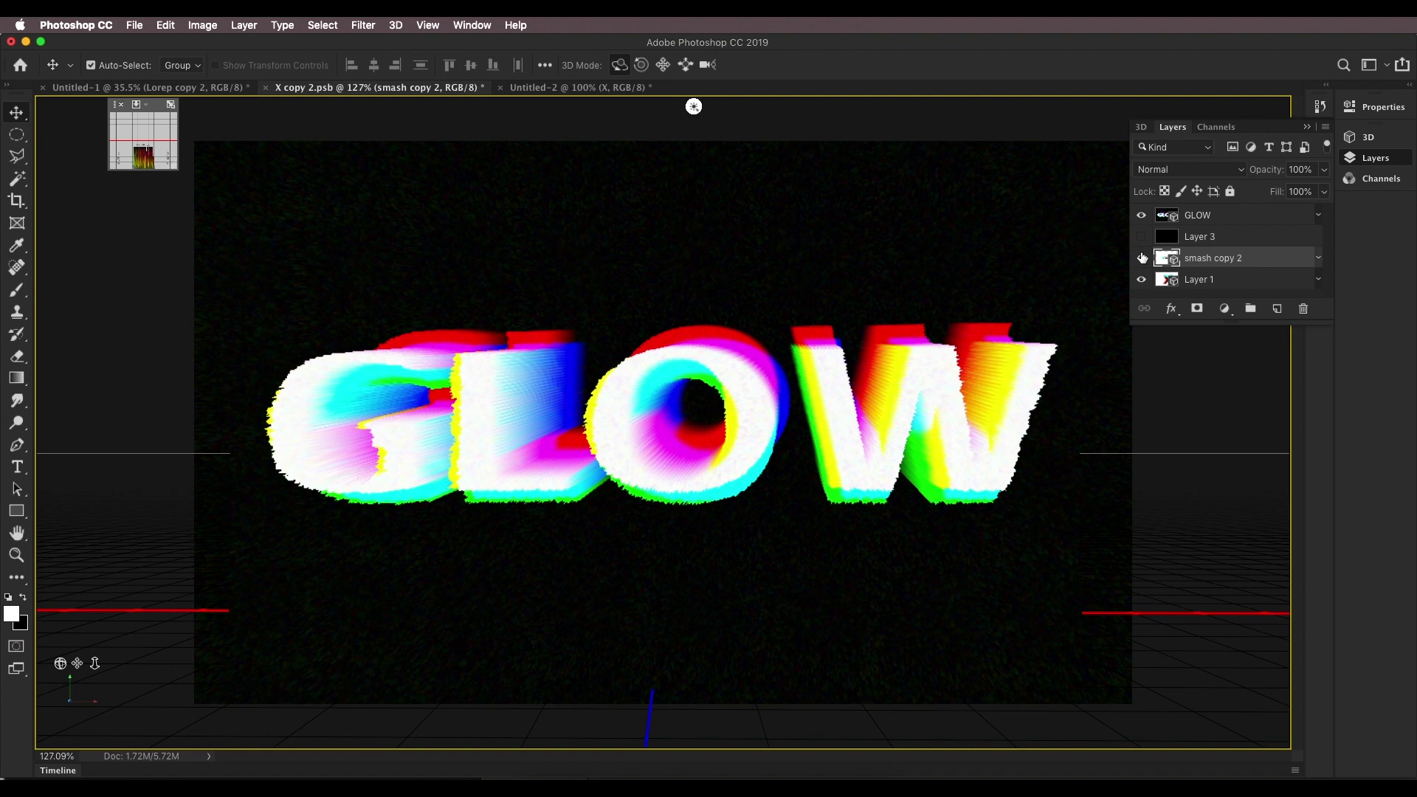
{"action": "left_click", "coordinate": [1141, 258]}
{"action": "left_click", "coordinate": [1141, 215]}
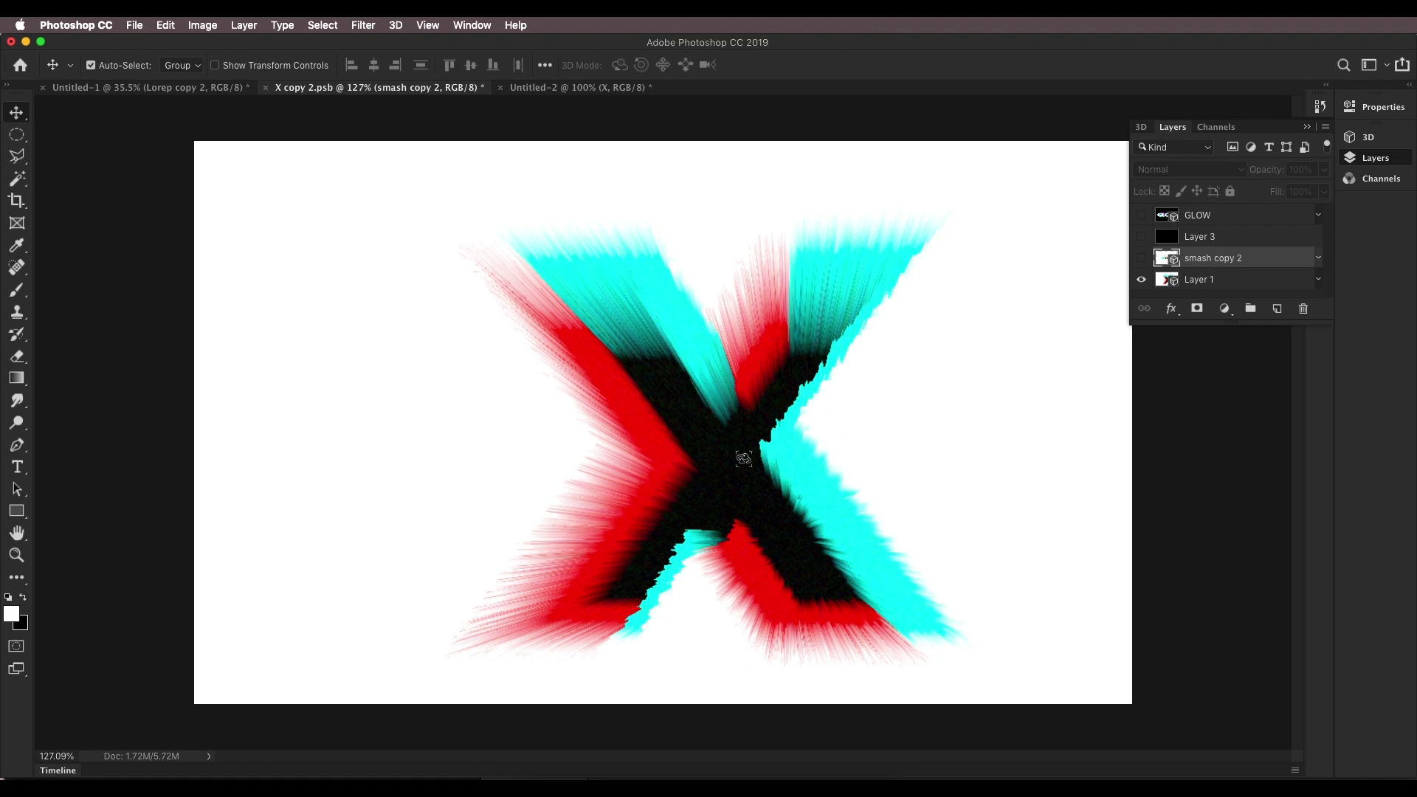
Return to Untitled-2, centre the X horizontally on the canvas and restrict its layer blending to the R channel only.
{"action": "left_click", "coordinate": [561, 87]}
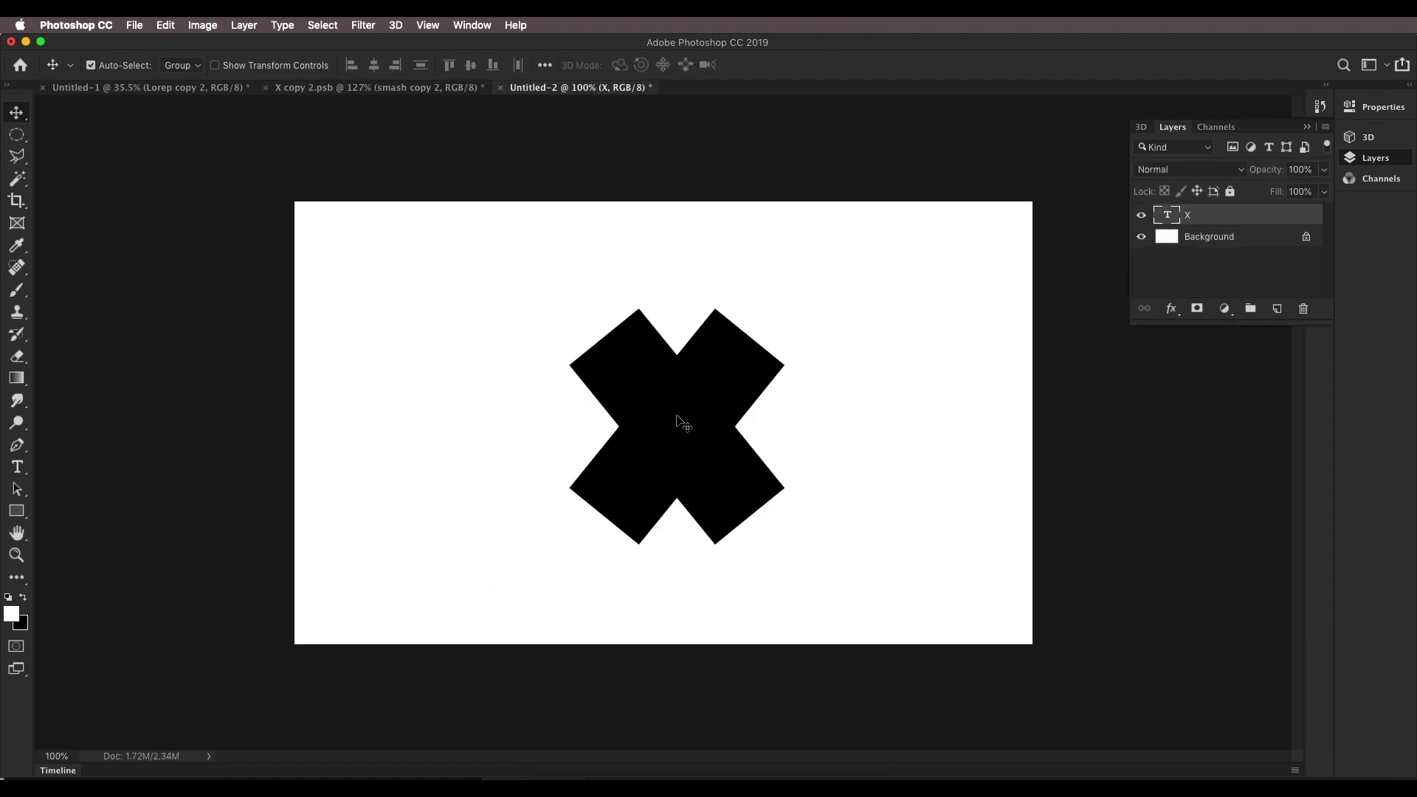
{"action": "left_click_drag", "start_coordinate": [701, 429], "coordinate": [688, 429]}
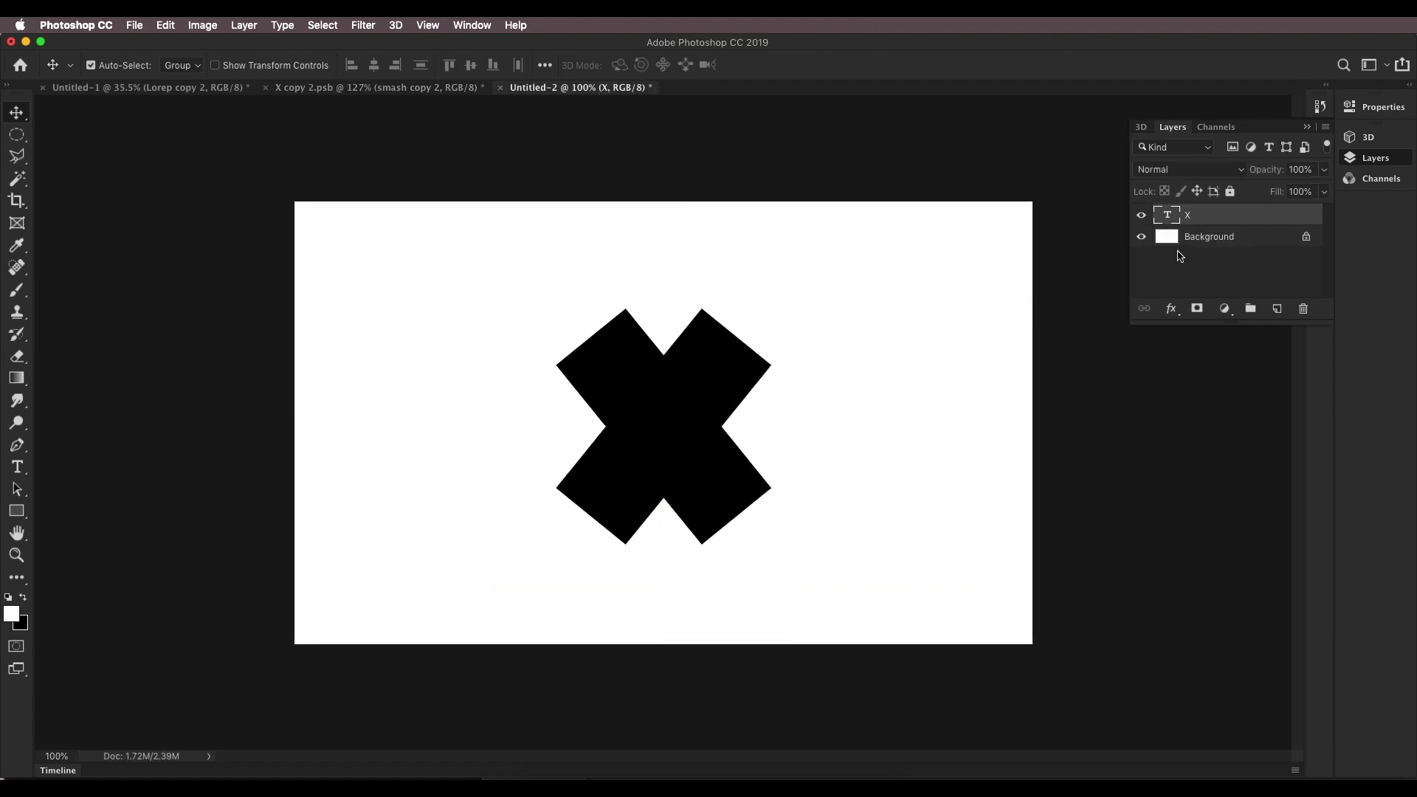
{"action": "double_click", "coordinate": [1289, 223]}
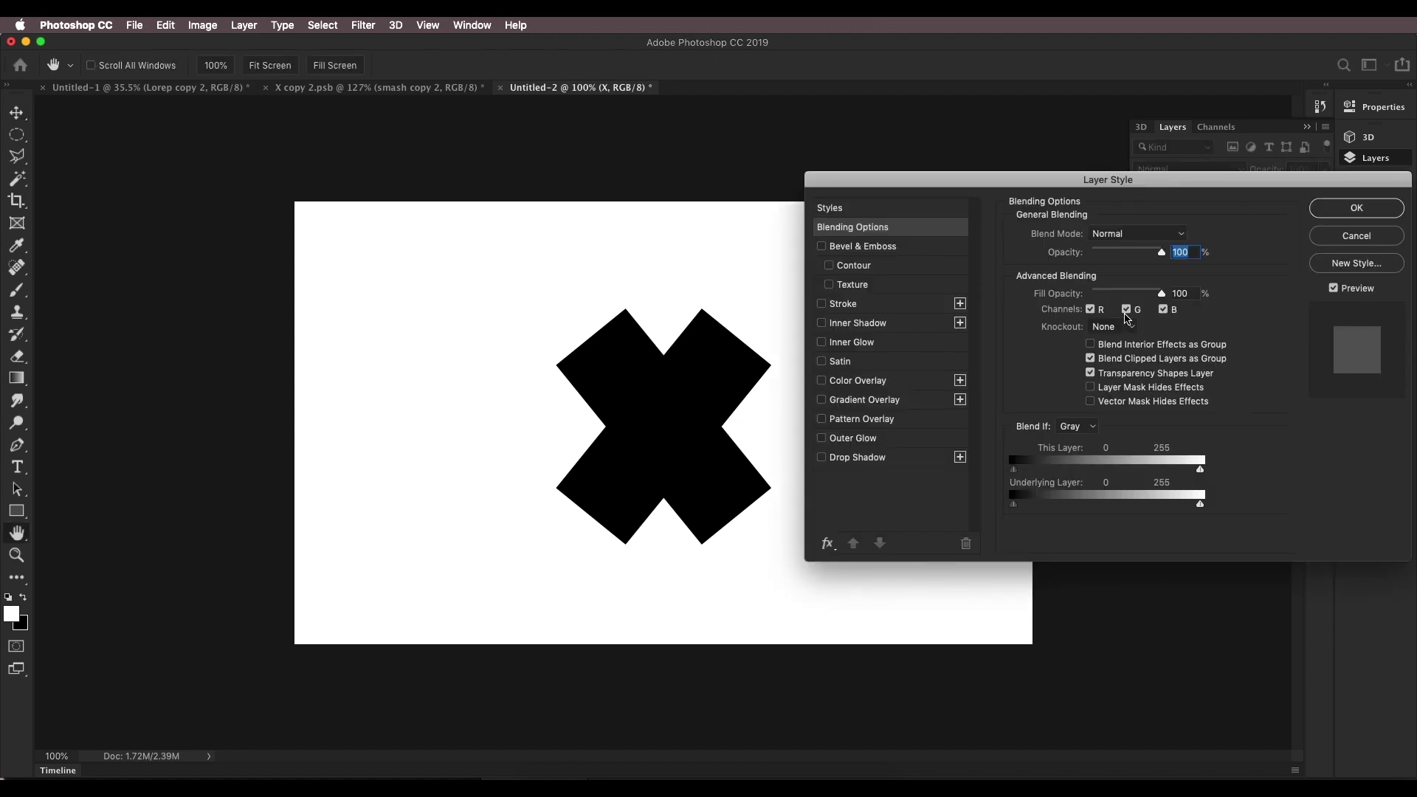
{"action": "left_click", "coordinate": [1127, 309]}
{"action": "left_click", "coordinate": [1164, 309]}
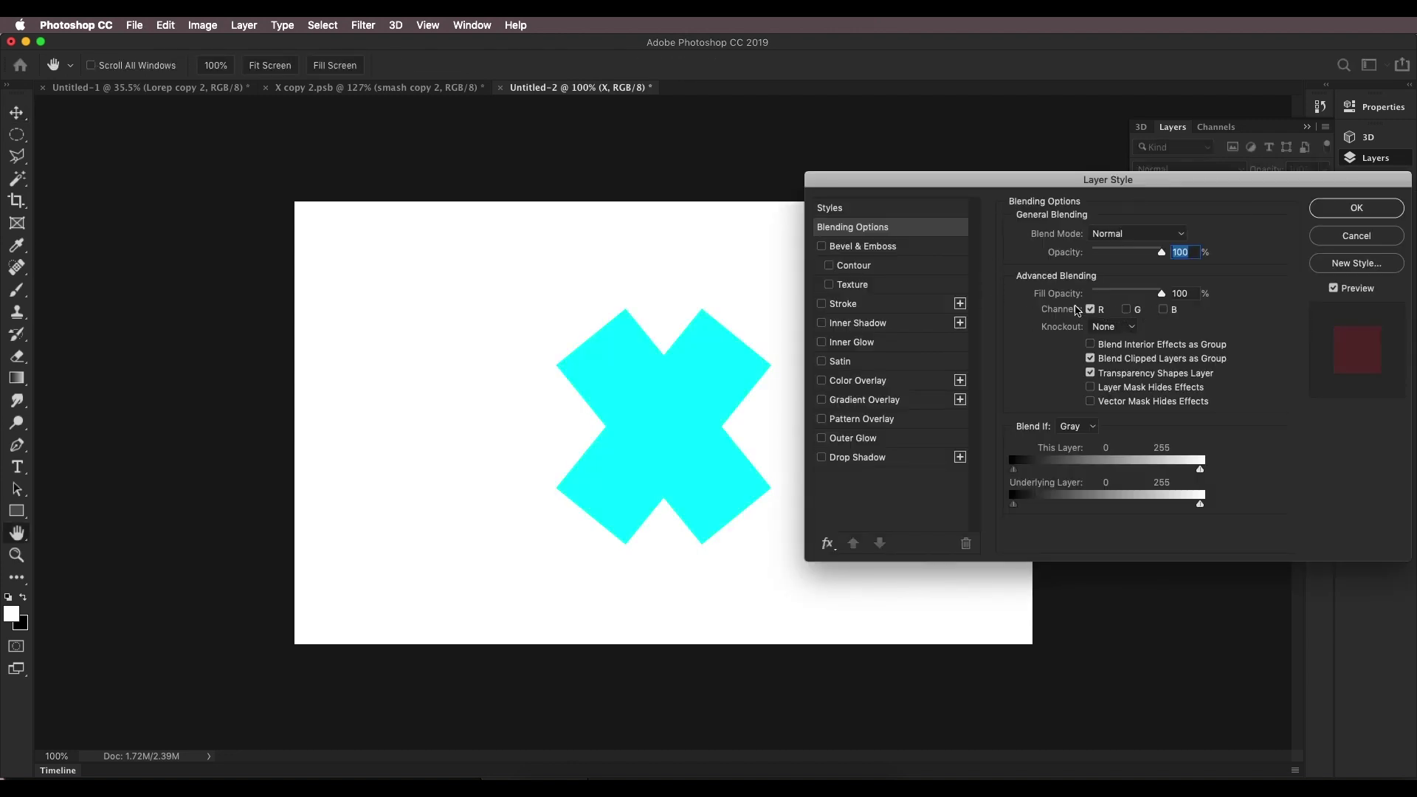
{"action": "left_click", "coordinate": [1357, 207]}
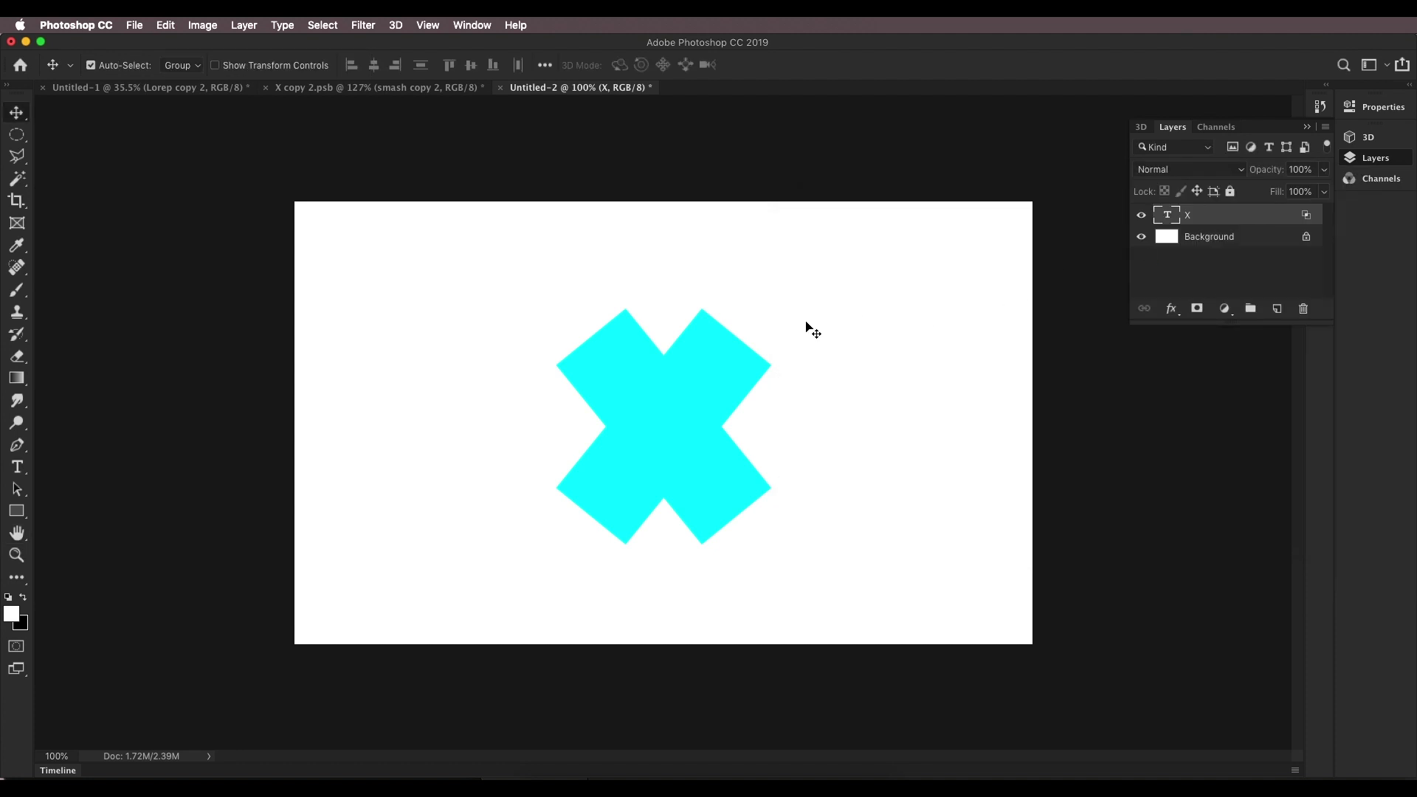
Duplicate the X text layer and restrict the copy's blending to the G channel only.
{"action": "left_click_drag", "start_coordinate": [1235, 224], "coordinate": [1277, 308]}
{"action": "double_click", "coordinate": [1284, 223]}
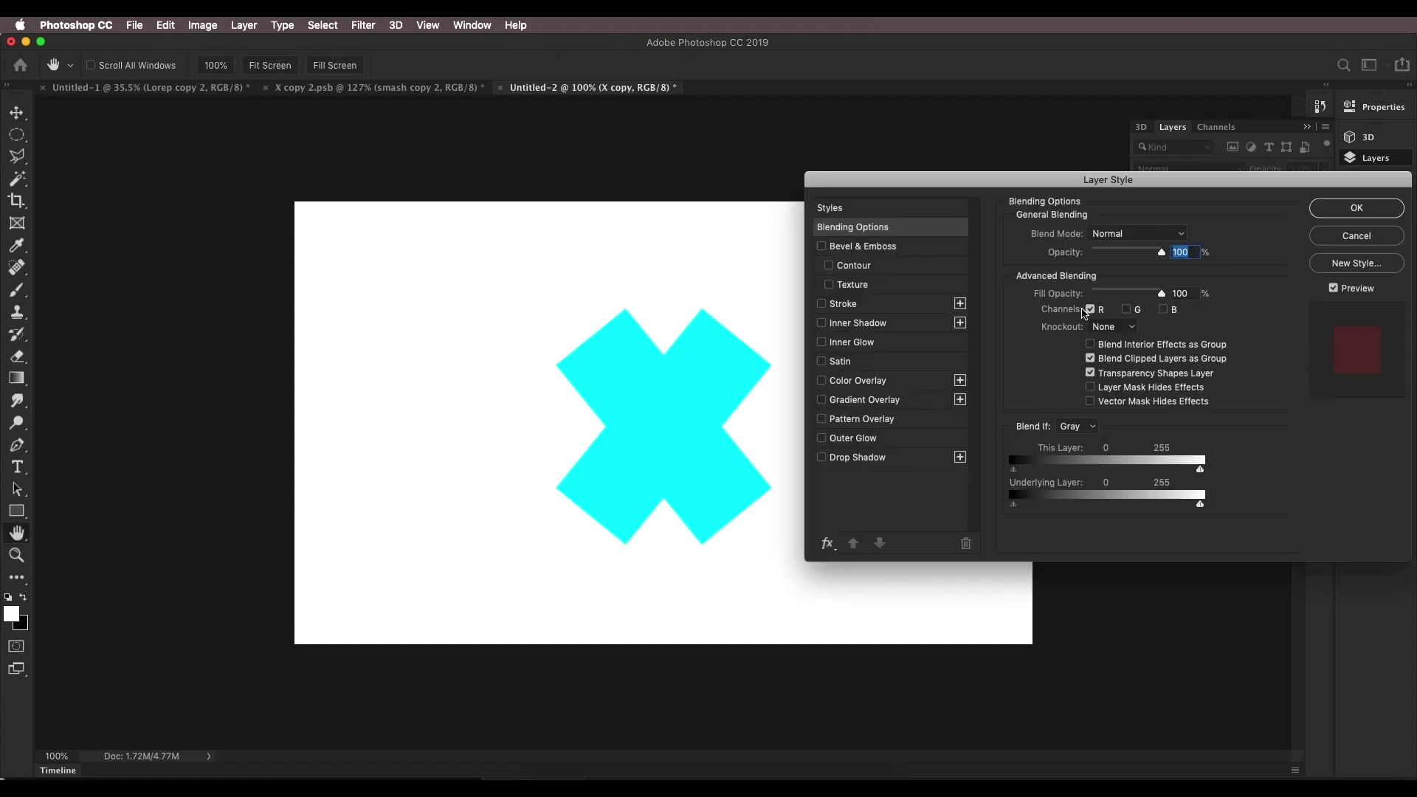
{"action": "left_click", "coordinate": [1127, 310]}
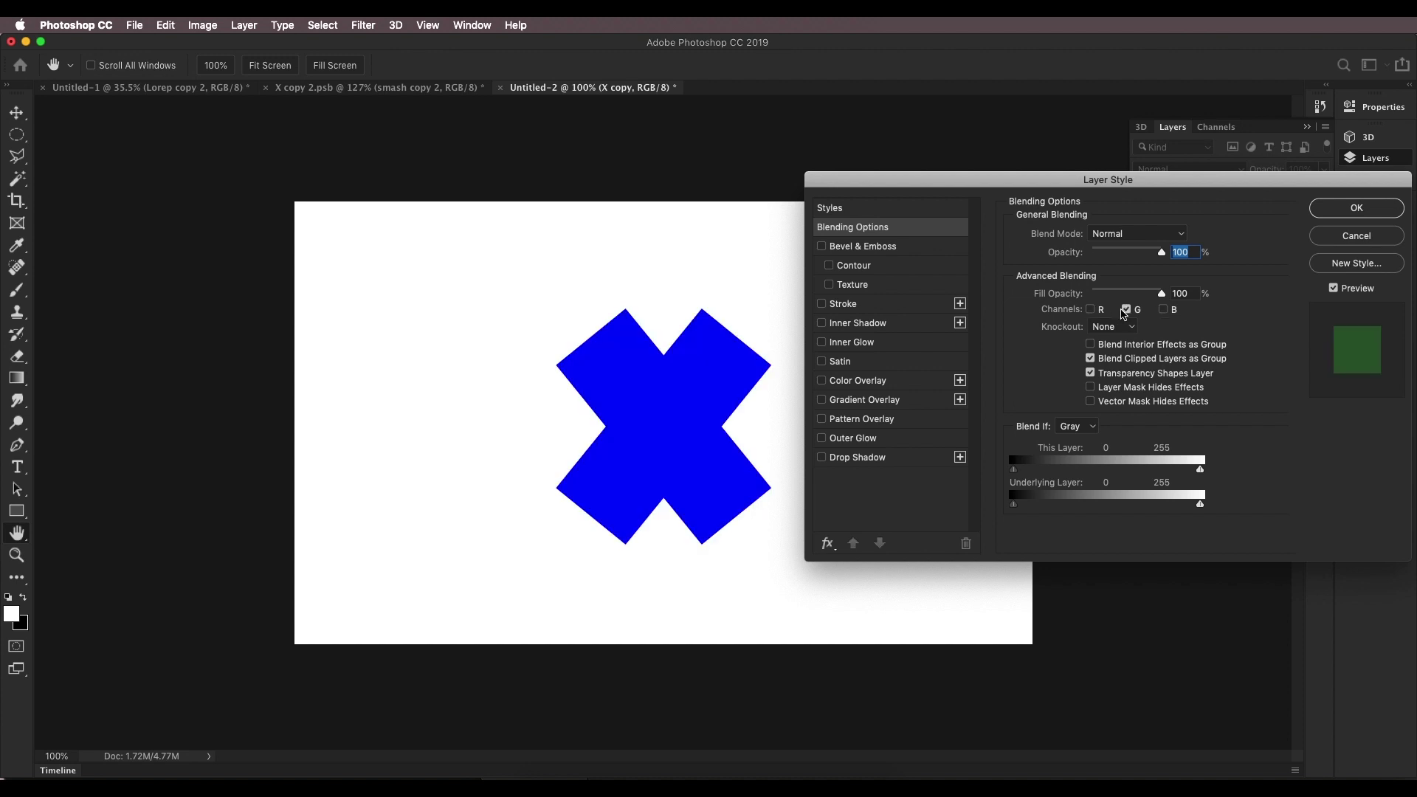
{"action": "left_click", "coordinate": [1324, 214]}
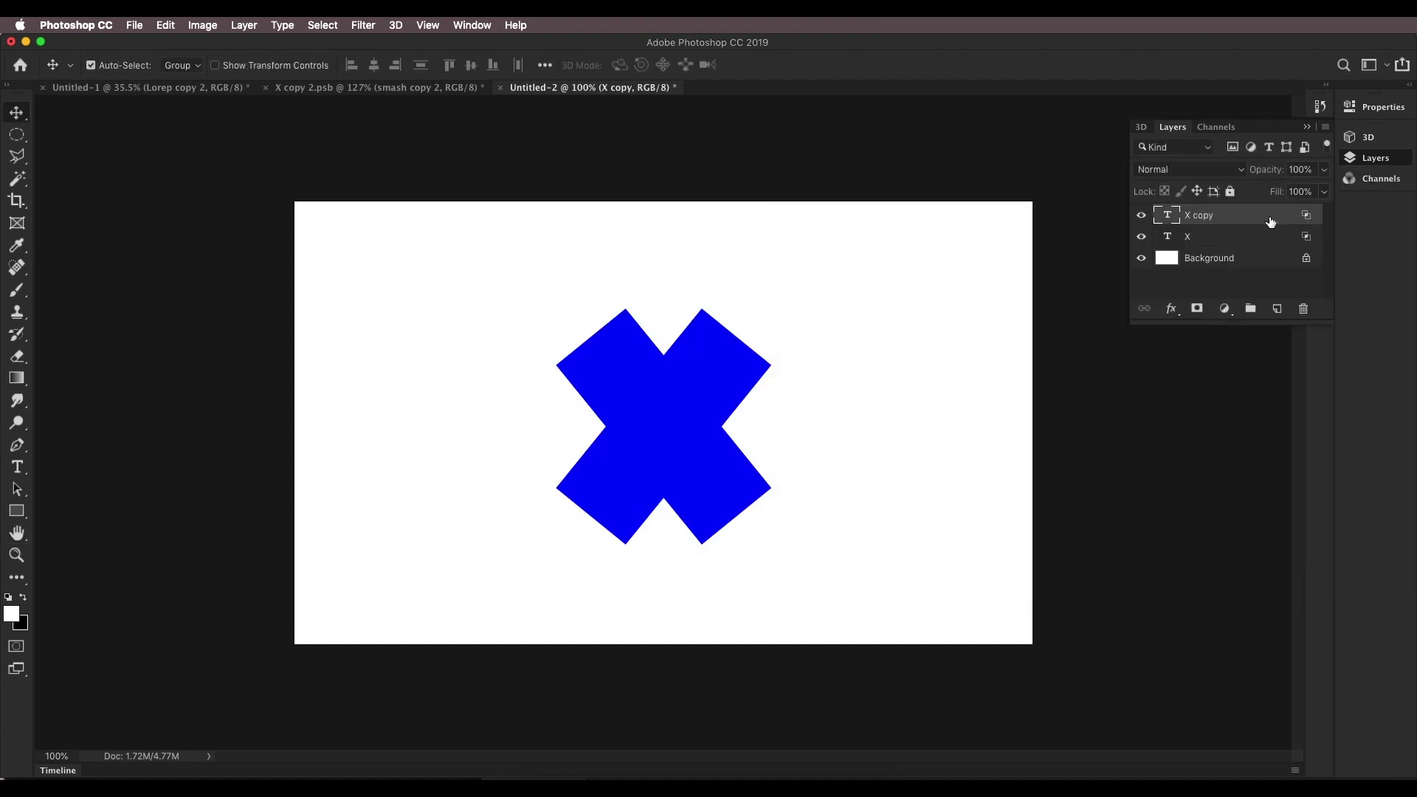
Duplicate the X copy layer and restrict the new copy's blending to the B channel only.
{"action": "key", "text": "super+j"}
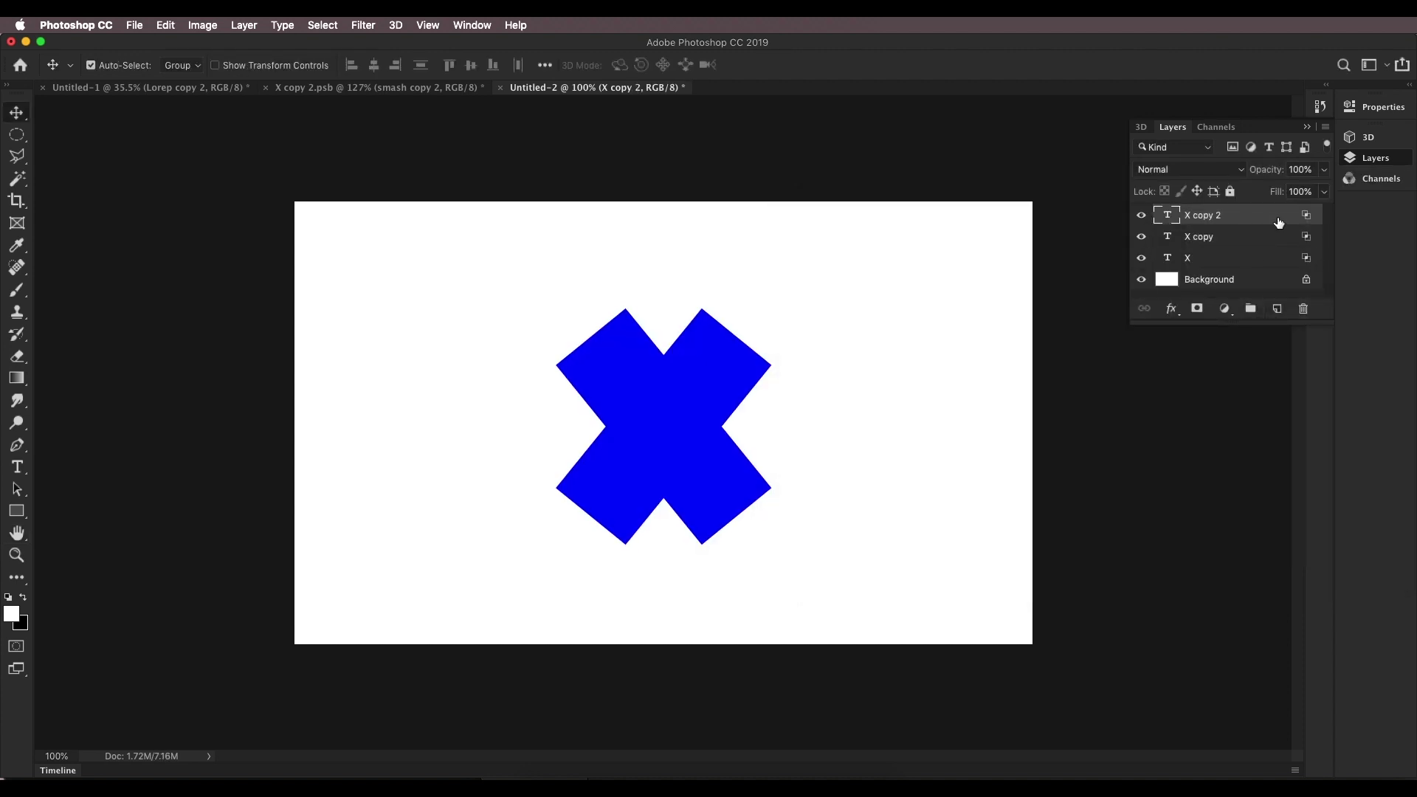
{"action": "double_click", "coordinate": [1279, 222]}
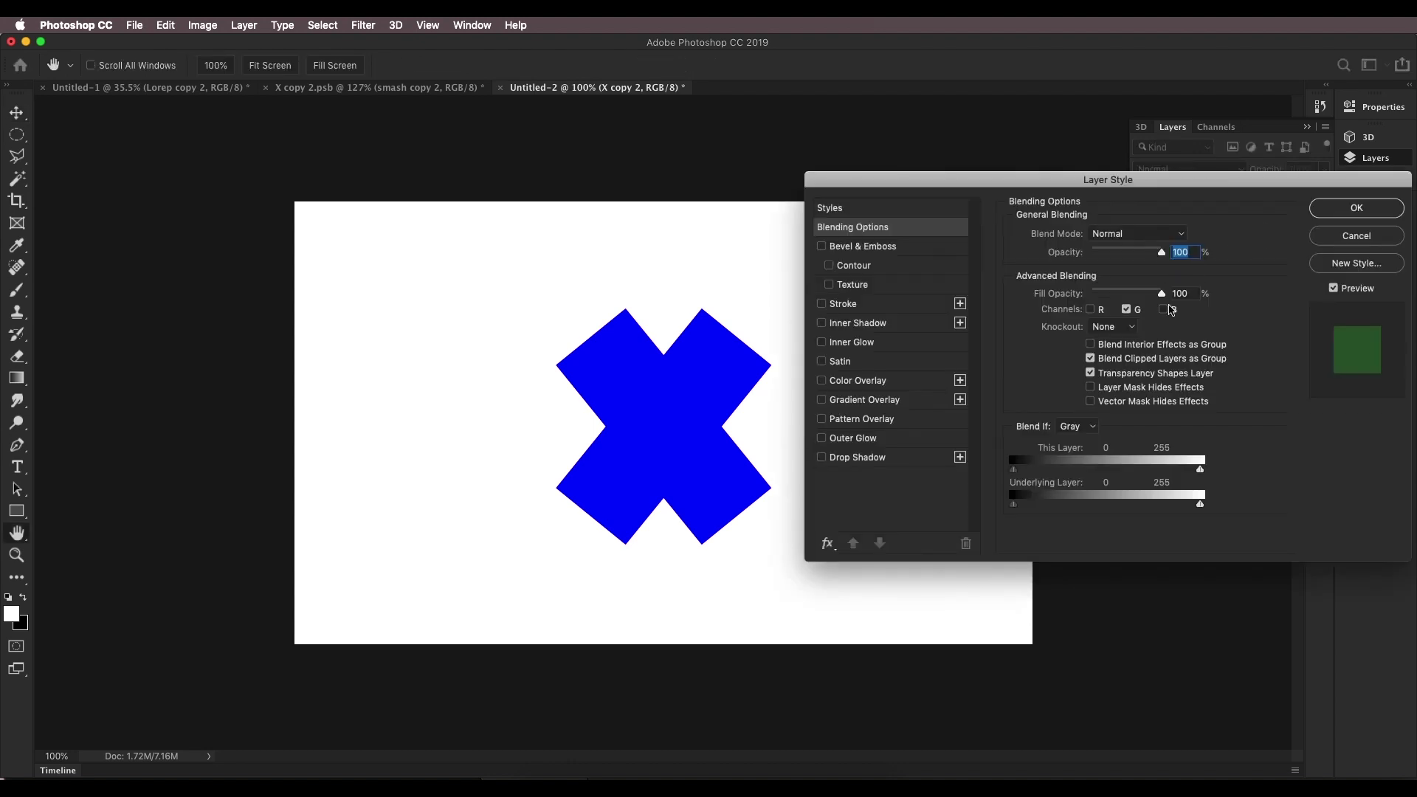
{"action": "left_click", "coordinate": [1166, 310]}
{"action": "left_click", "coordinate": [1127, 310]}
{"action": "left_click", "coordinate": [1327, 210]}
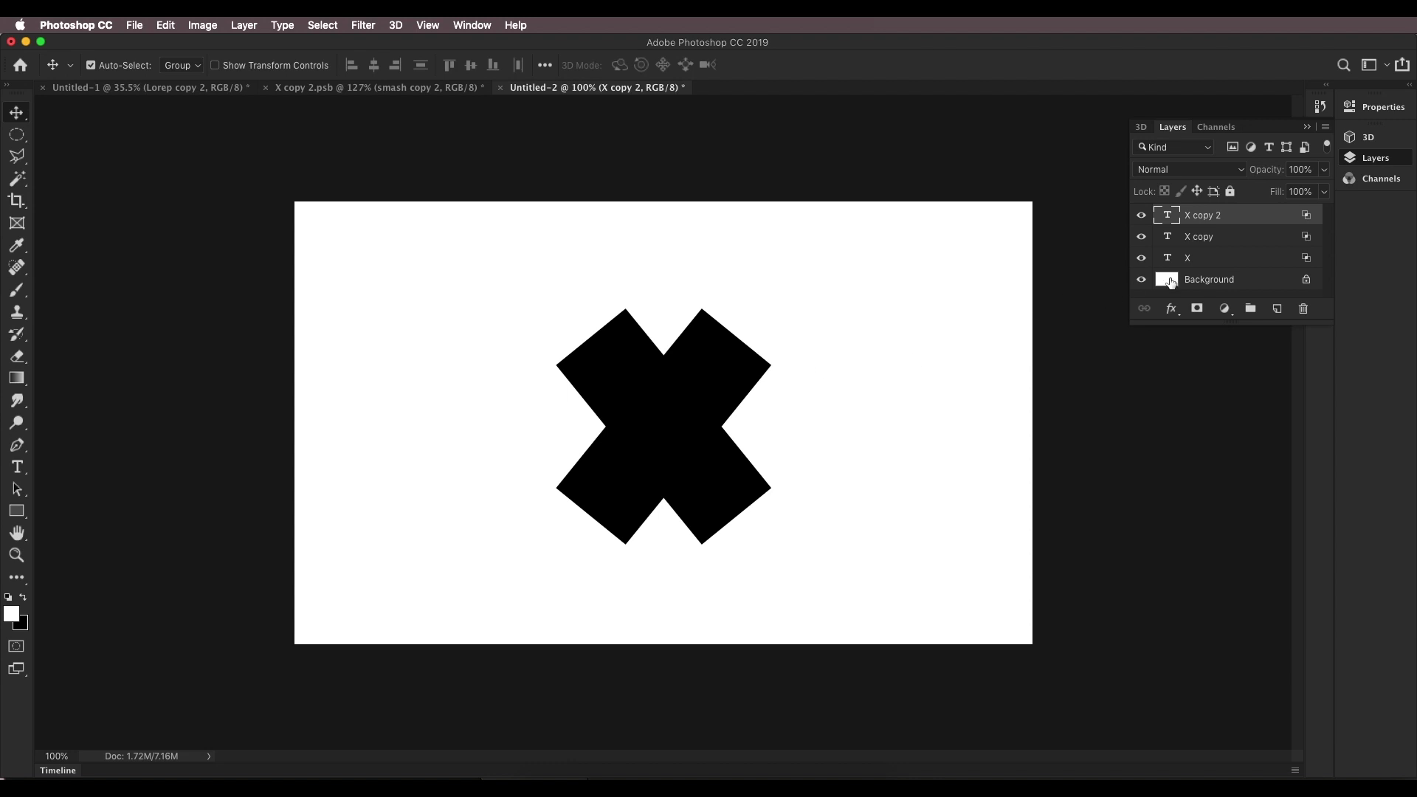
Nudge the original X text layer downward to offset it vertically from its two copies.
{"action": "left_click", "coordinate": [1218, 262]}
{"action": "key", "text": "Down"}
{"action": "key", "text": "Down"}
{"action": "key", "text": "Down"}
{"action": "key", "text": "Down"}
{"action": "key", "text": "Down"}
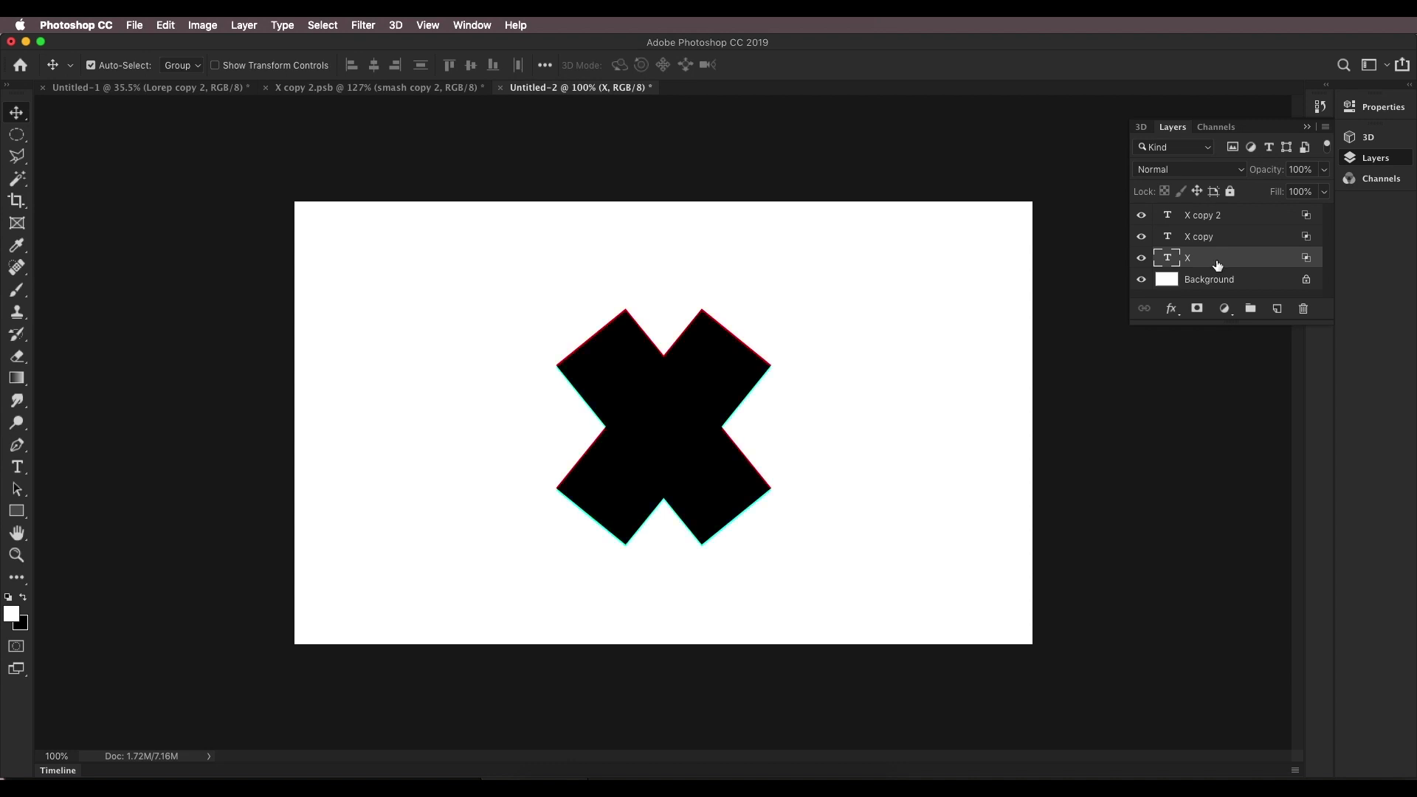
{"action": "key", "text": "Down"}
{"action": "key", "text": "Down"}
{"action": "key", "text": "Down"}
{"action": "key", "text": "Down"}
{"action": "key", "text": "Down"}
{"action": "key", "text": "Down"}
{"action": "key", "text": "Down"}
{"action": "key", "text": "Down"}
{"action": "key", "text": "Down"}
{"action": "key", "text": "Down"}
{"action": "key", "text": "Down"}
{"action": "key", "text": "Down"}
{"action": "key", "text": "Down"}
{"action": "key", "text": "Down"}
{"action": "key", "text": "Down"}
{"action": "key", "text": "Down"}
{"action": "key", "text": "Down"}
{"action": "key", "text": "Down"}
{"action": "key", "text": "Down"}
{"action": "key", "text": "Down"}
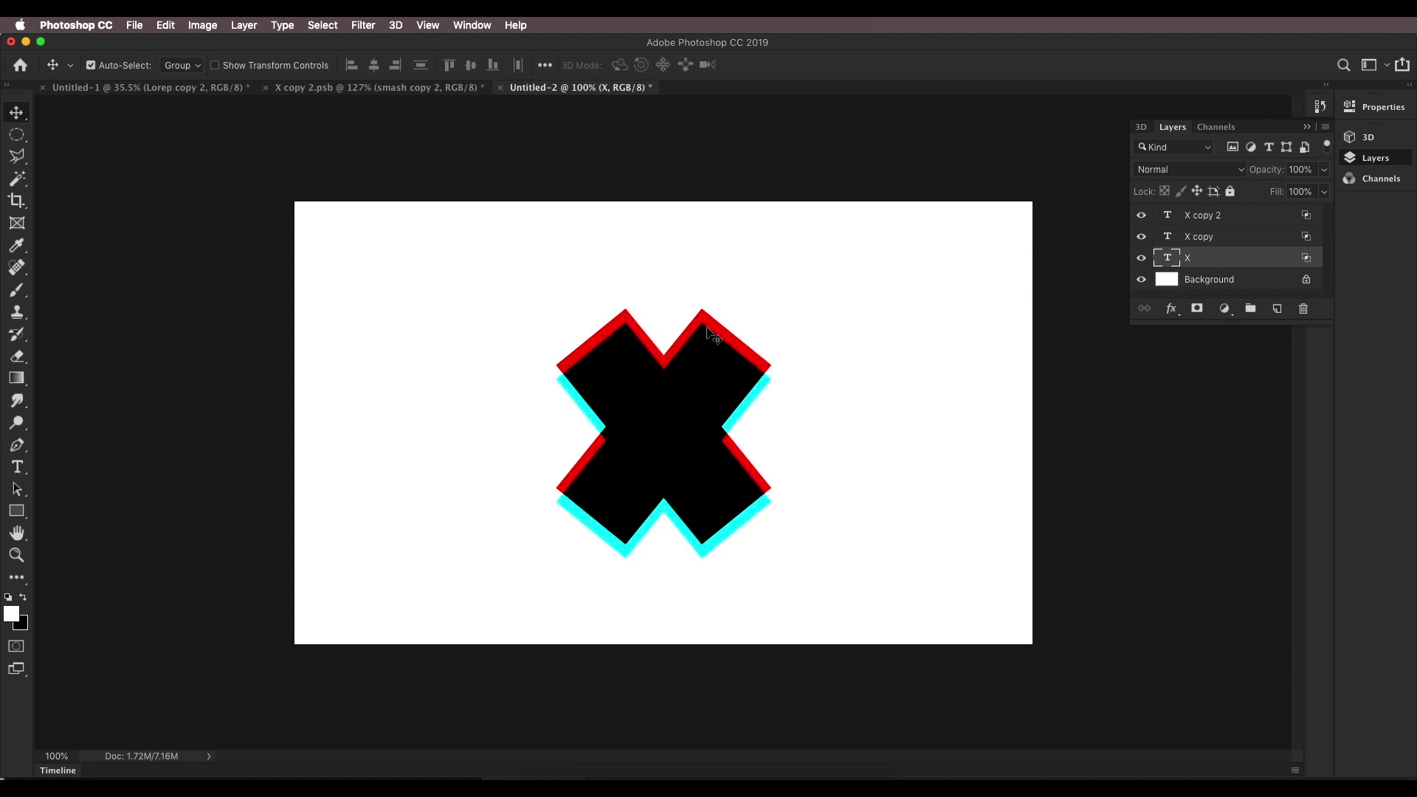
{"action": "key", "text": "Down"}
{"action": "key", "text": "Down"}
{"action": "key", "text": "Down"}
{"action": "key", "text": "Down"}
{"action": "key", "text": "Down"}
{"action": "key", "text": "Down"}
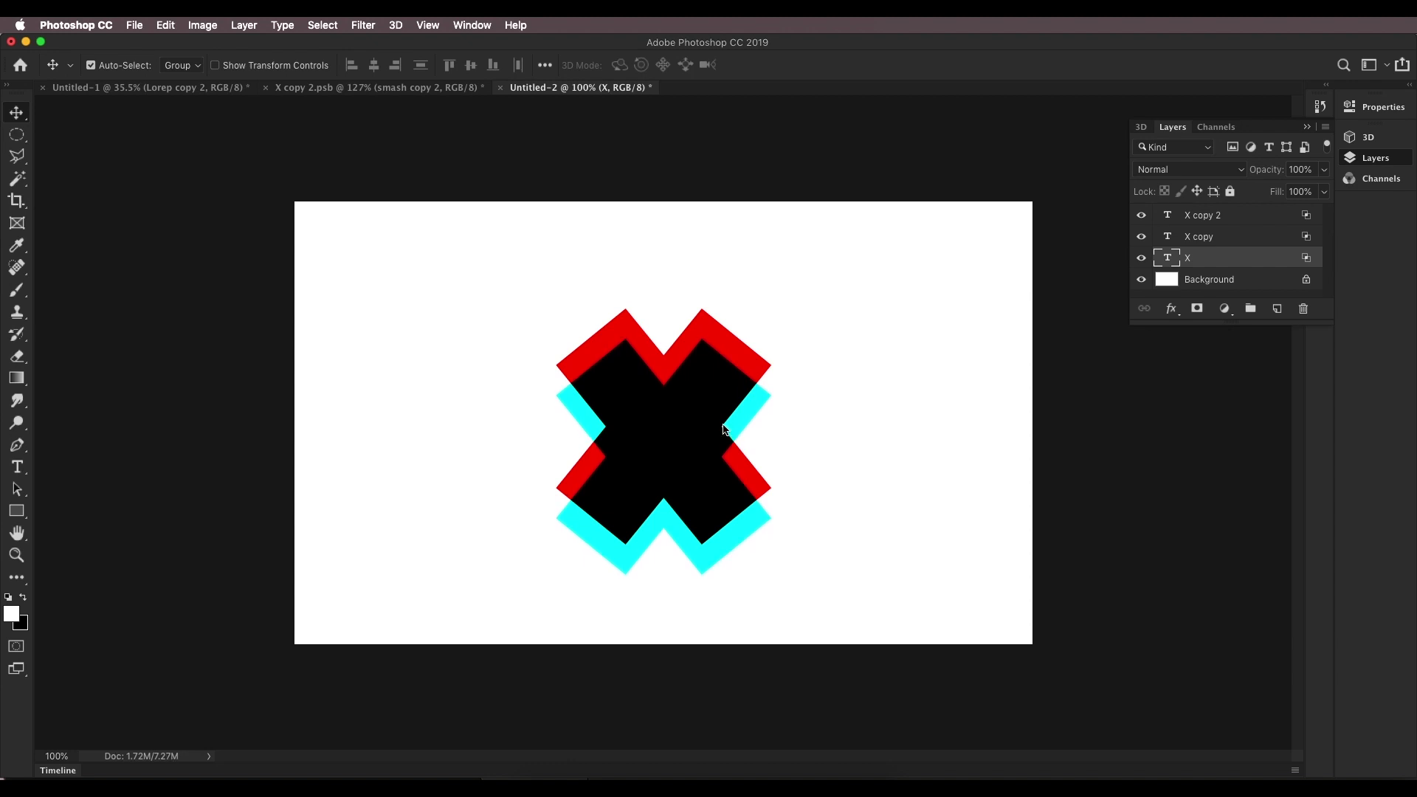
{"action": "key", "text": "Up"}
{"action": "key", "text": "Up"}
{"action": "key", "text": "Up"}
{"action": "key", "text": "Up"}
{"action": "key", "text": "Up"}
{"action": "key", "text": "Up"}
{"action": "key", "text": "Up"}
{"action": "key", "text": "Up"}
{"action": "key", "text": "Up"}
{"action": "key", "text": "Up"}
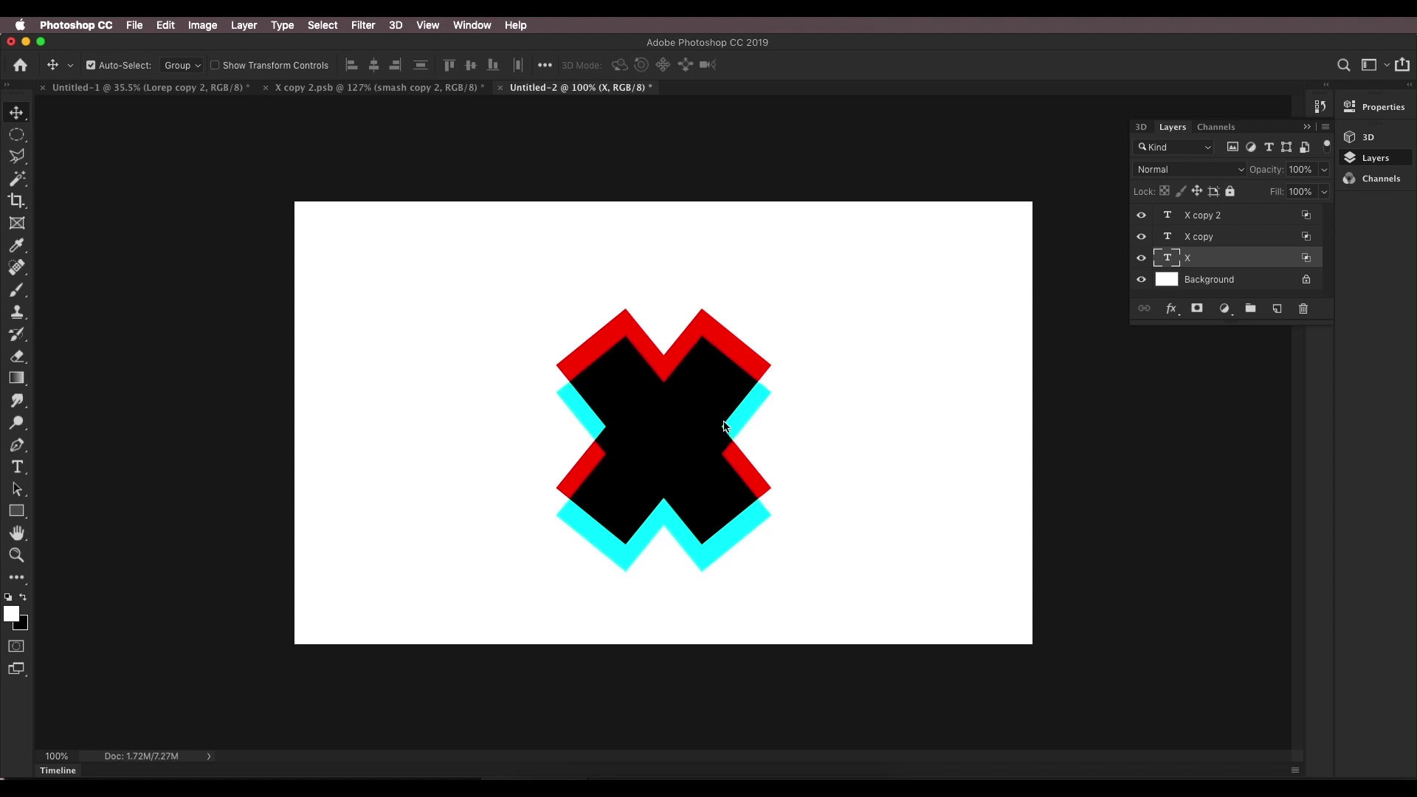
Check the colour offset on the finished X in X copy 2.psb, return to Untitled-2 and nudge the X layer slightly further down.
{"action": "left_click", "coordinate": [452, 88]}
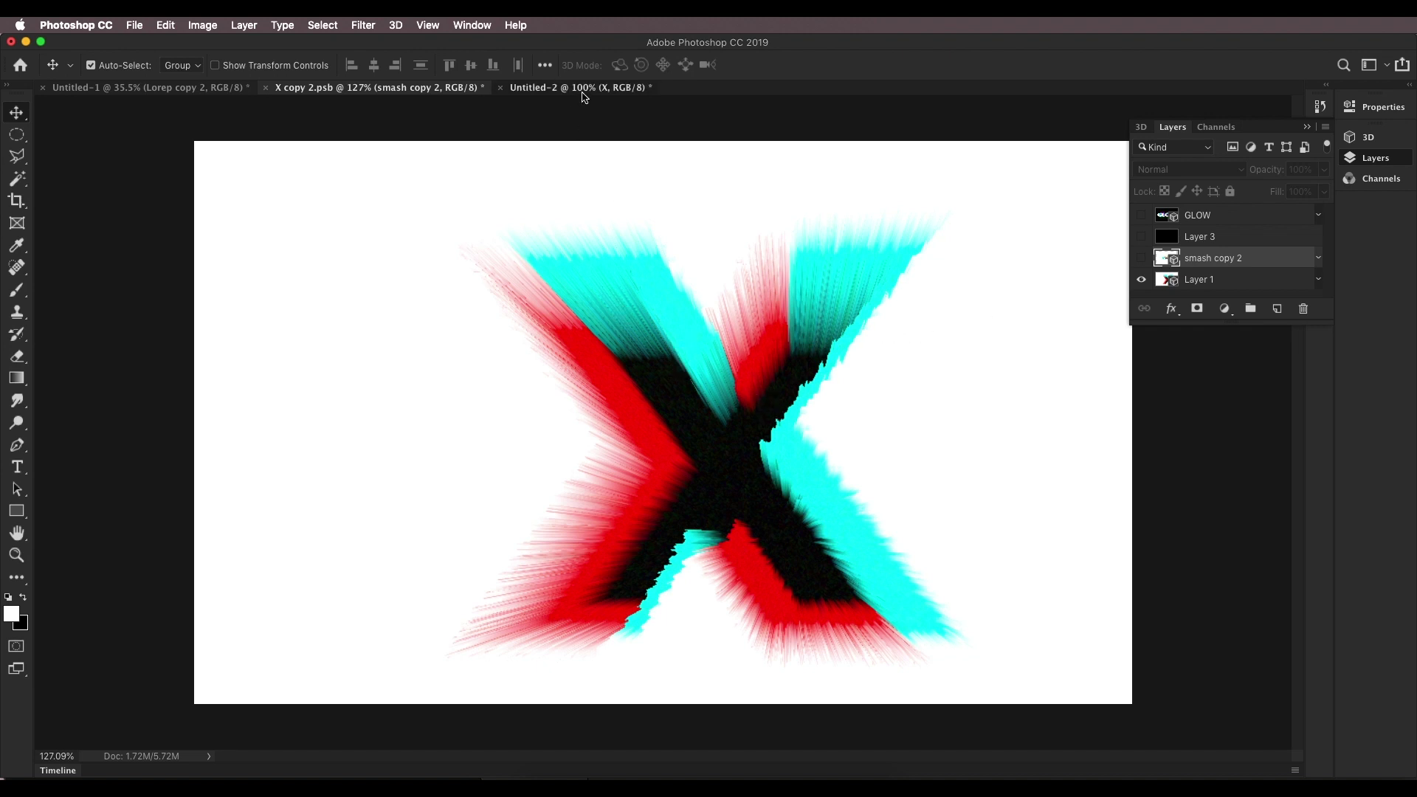
{"action": "left_click", "coordinate": [581, 87]}
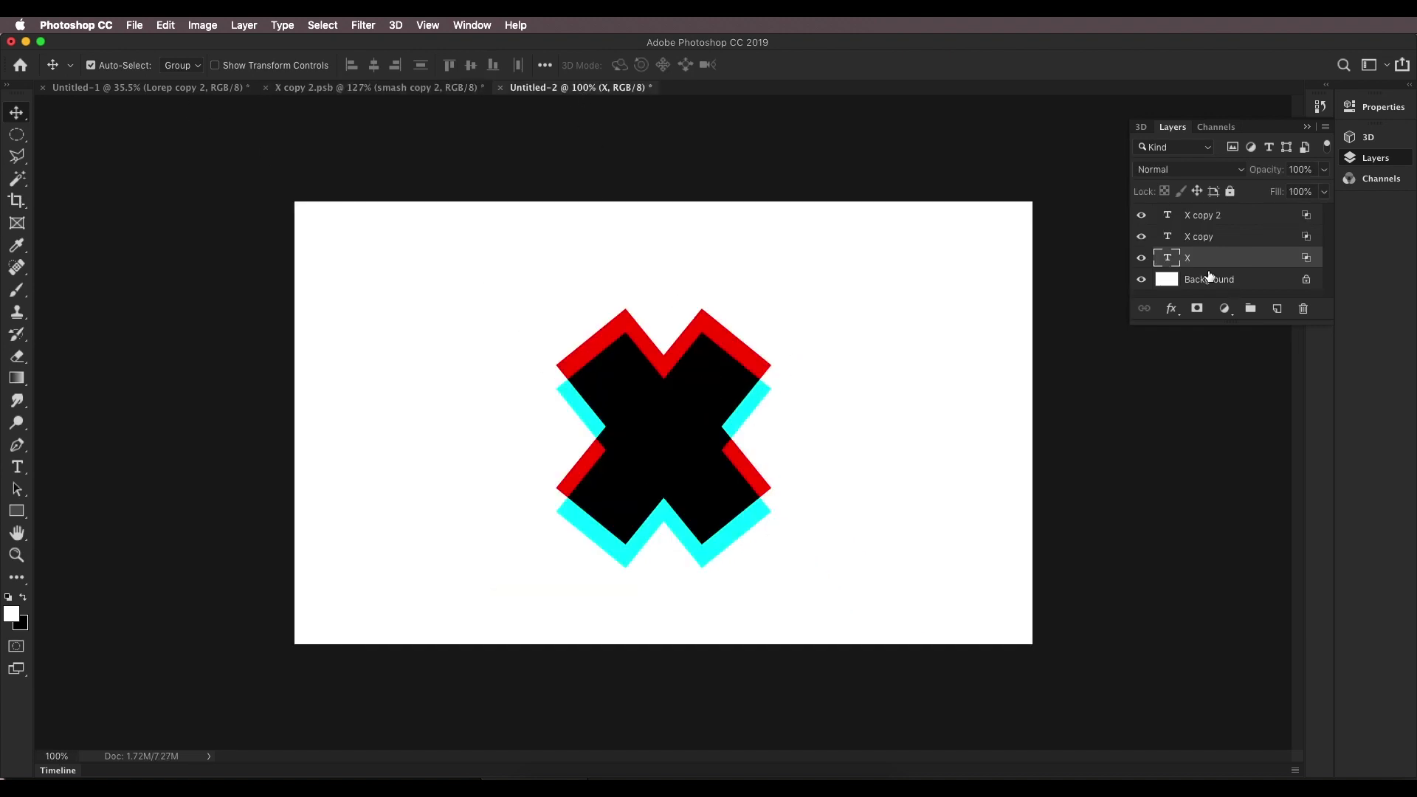
{"action": "key", "text": "Down"}
{"action": "key", "text": "Down"}
{"action": "key", "text": "Down"}
{"action": "key", "text": "Down"}
{"action": "key", "text": "Down"}
{"action": "key", "text": "Down"}
{"action": "key", "text": "Down"}
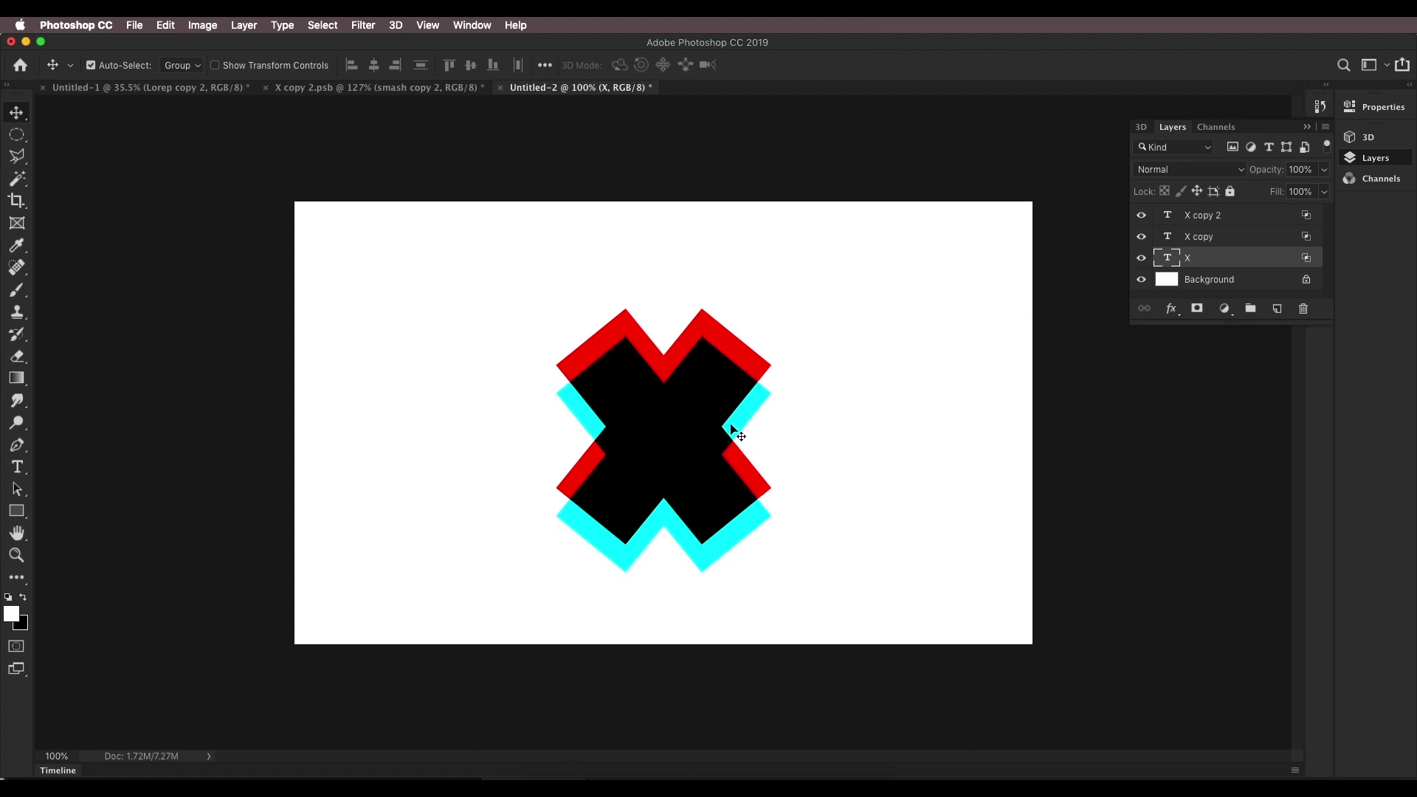
Nudge the X layer up past its copies and reposition it so it is offset to their right.
{"action": "key", "text": "Up"}
{"action": "key", "text": "Up"}
{"action": "key", "text": "Up"}
{"action": "key", "text": "Up"}
{"action": "key", "text": "Up"}
{"action": "key", "text": "Up"}
{"action": "key", "text": "Up"}
{"action": "key", "text": "Up"}
{"action": "key", "text": "Up"}
{"action": "key", "text": "Up"}
{"action": "key", "text": "Up"}
{"action": "key", "text": "Up"}
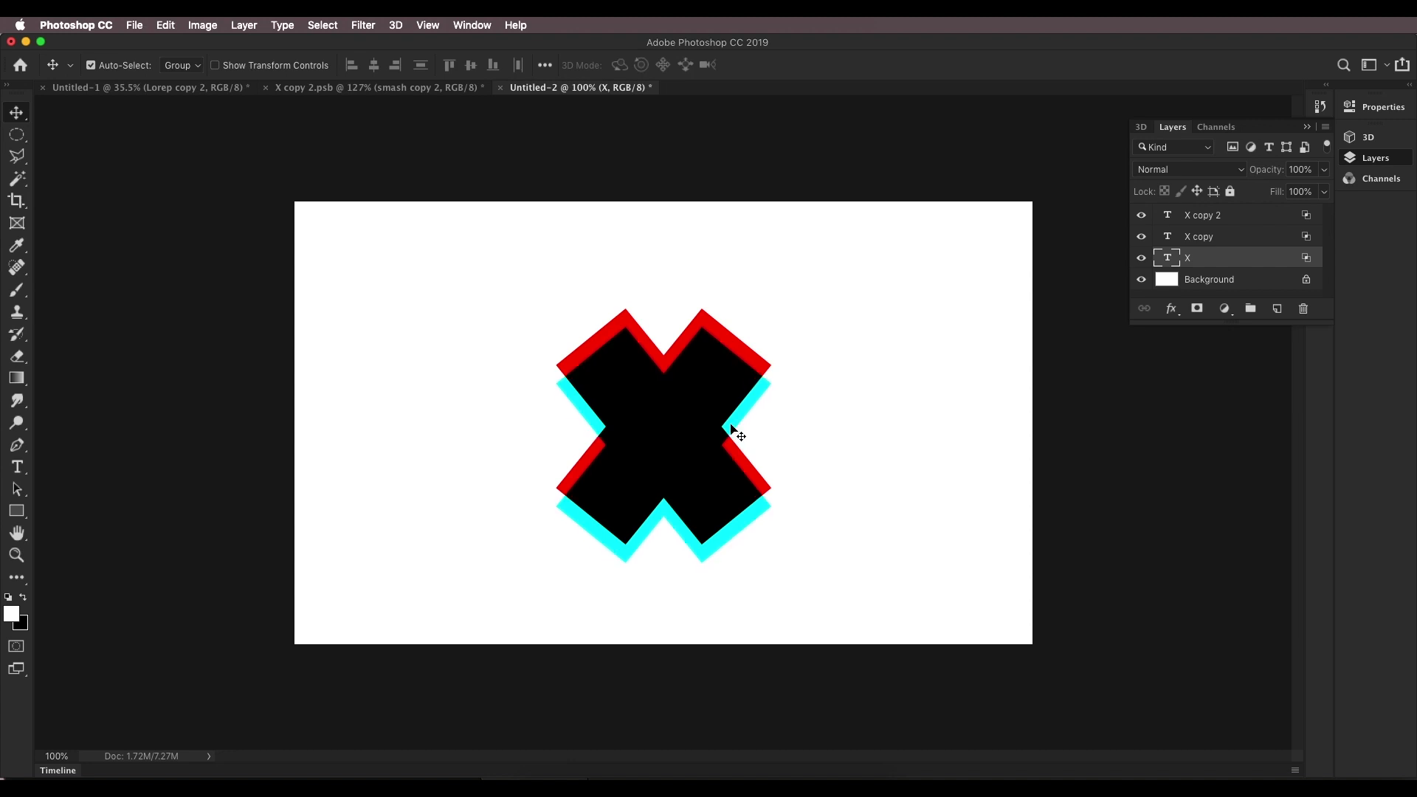
{"action": "key", "text": "Up"}
{"action": "key", "text": "Up"}
{"action": "key", "text": "Up"}
{"action": "key", "text": "Up"}
{"action": "key", "text": "Up"}
{"action": "key", "text": "Up"}
{"action": "key", "text": "Up"}
{"action": "key", "text": "Up"}
{"action": "key", "text": "Up"}
{"action": "key", "text": "Up"}
{"action": "key", "text": "Up"}
{"action": "key", "text": "Up"}
{"action": "key", "text": "Up"}
{"action": "key", "text": "Up"}
{"action": "key", "text": "Up"}
{"action": "key", "text": "Up"}
{"action": "key", "text": "Up"}
{"action": "key", "text": "Up"}
{"action": "key", "text": "Up"}
{"action": "key", "text": "Up"}
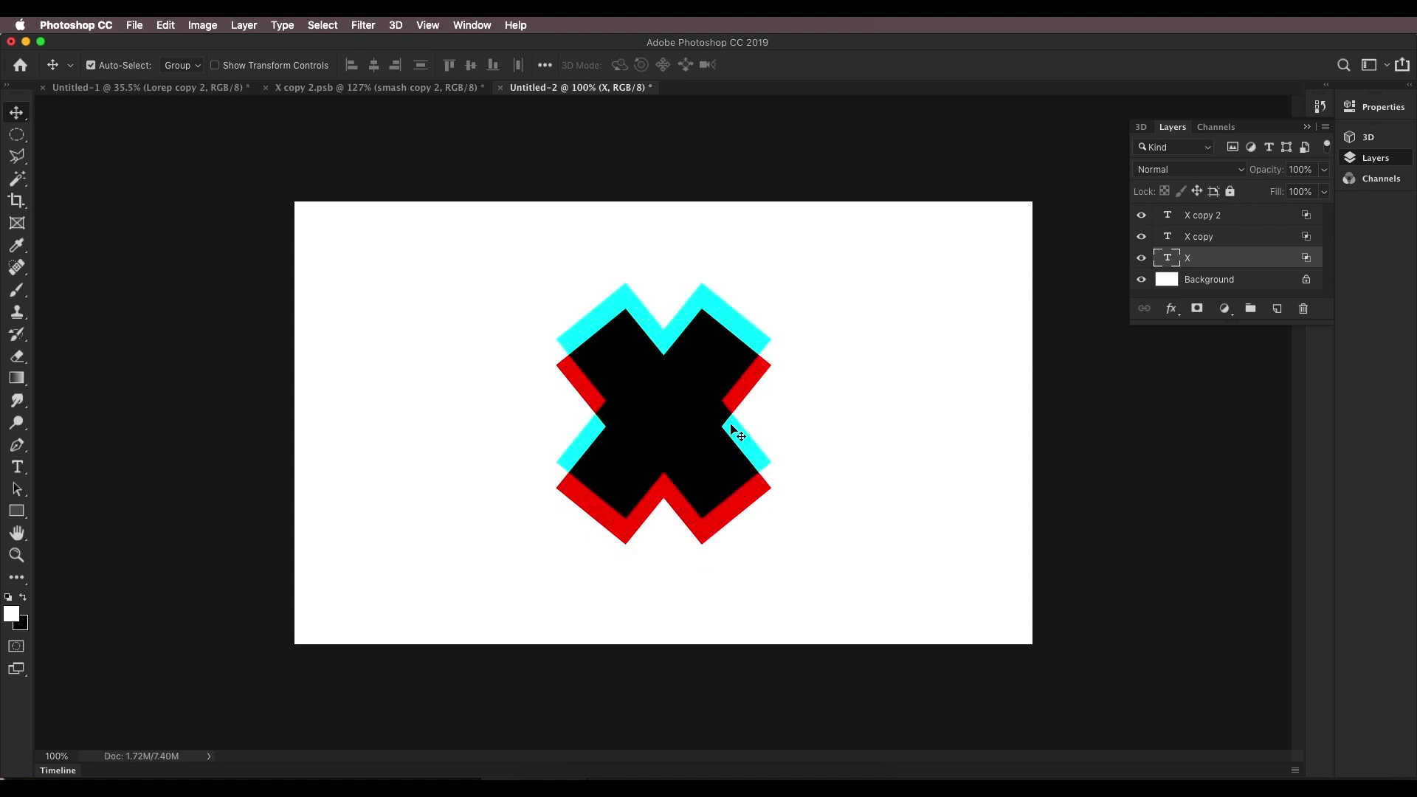
{"action": "key", "text": "Up"}
{"action": "key", "text": "Up"}
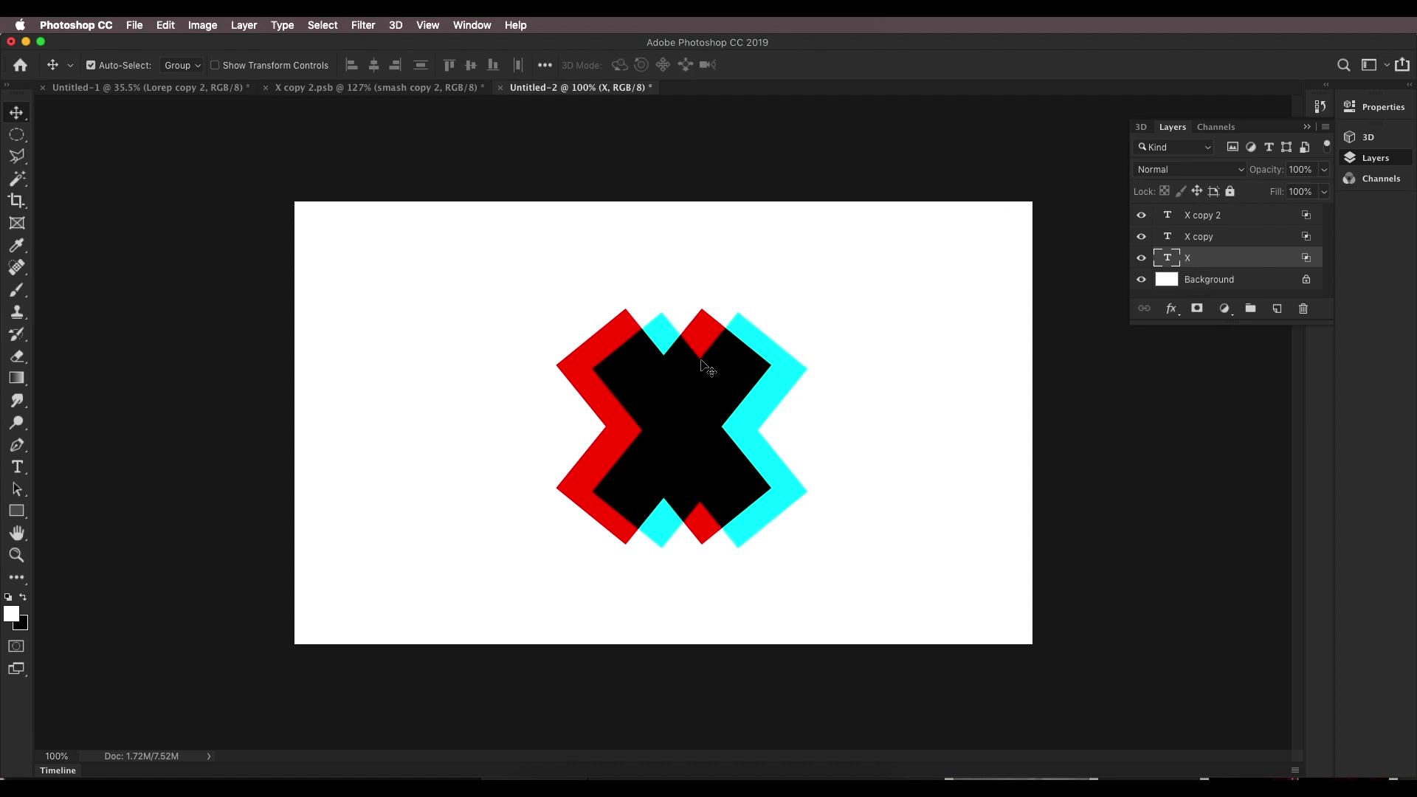
Combine the three X text layers and the Background into one smart object and toggle its visibility to check it.
{"action": "left_click", "coordinate": [1245, 218], "text": "shift"}
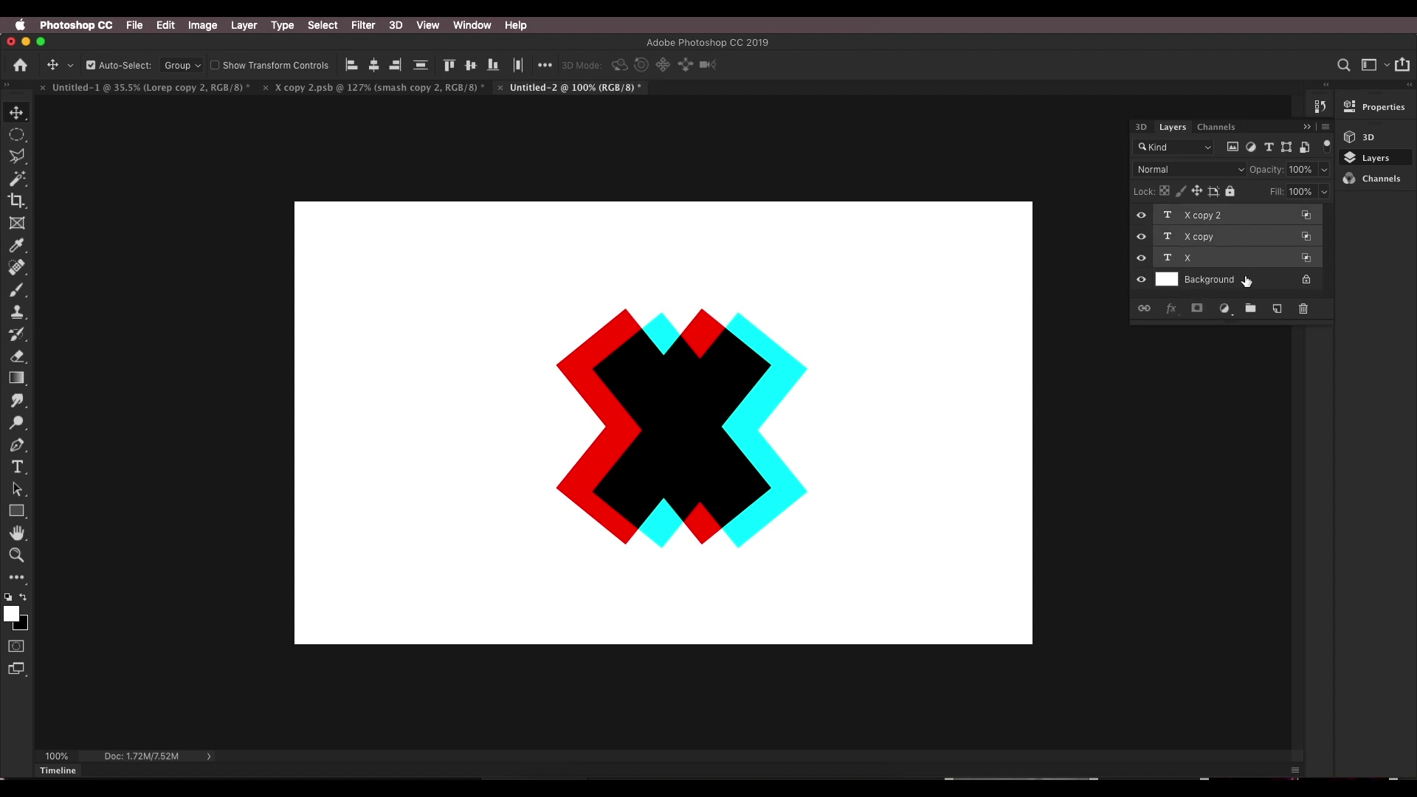
{"action": "left_click", "coordinate": [1248, 279]}
{"action": "left_click", "coordinate": [1251, 216], "text": "shift"}
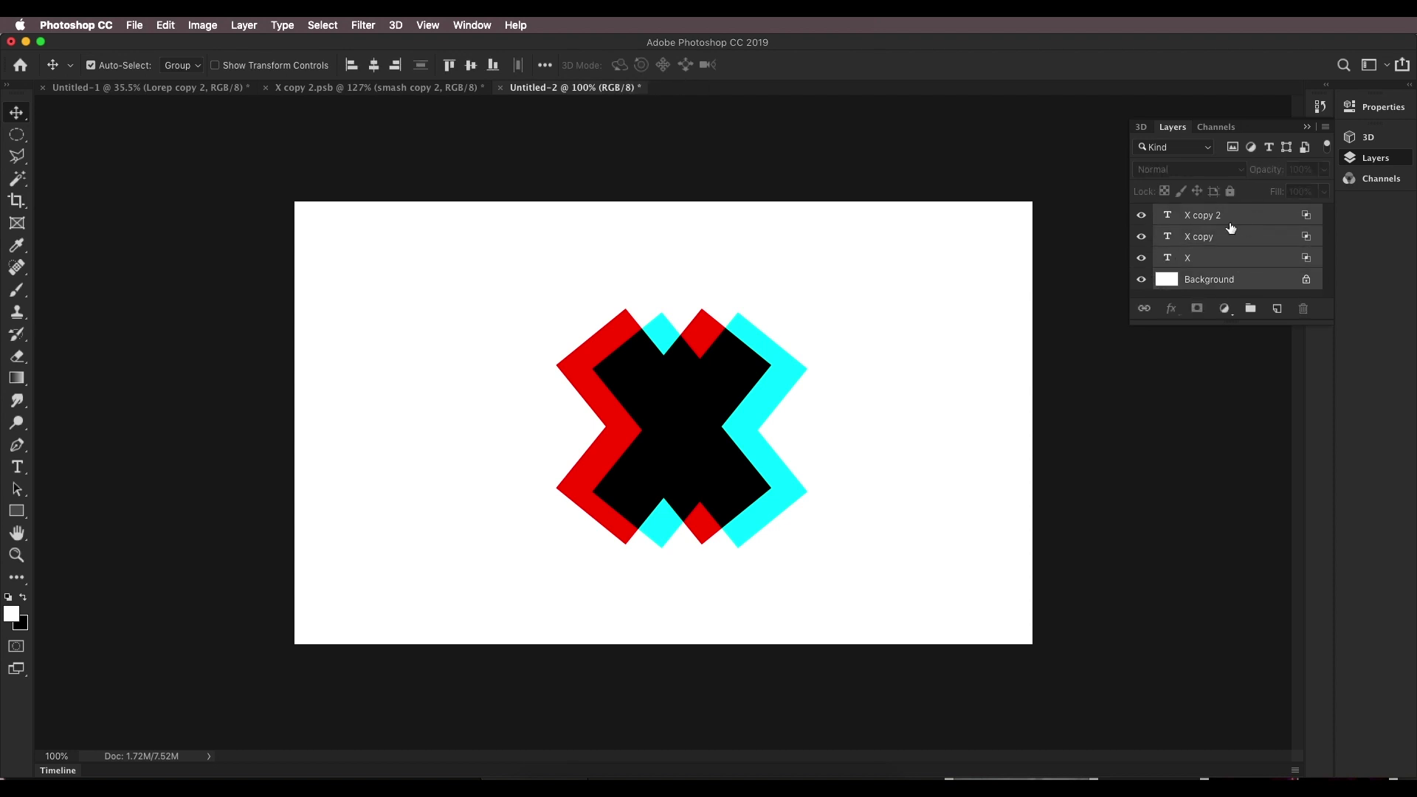
{"action": "right_click", "coordinate": [1268, 267]}
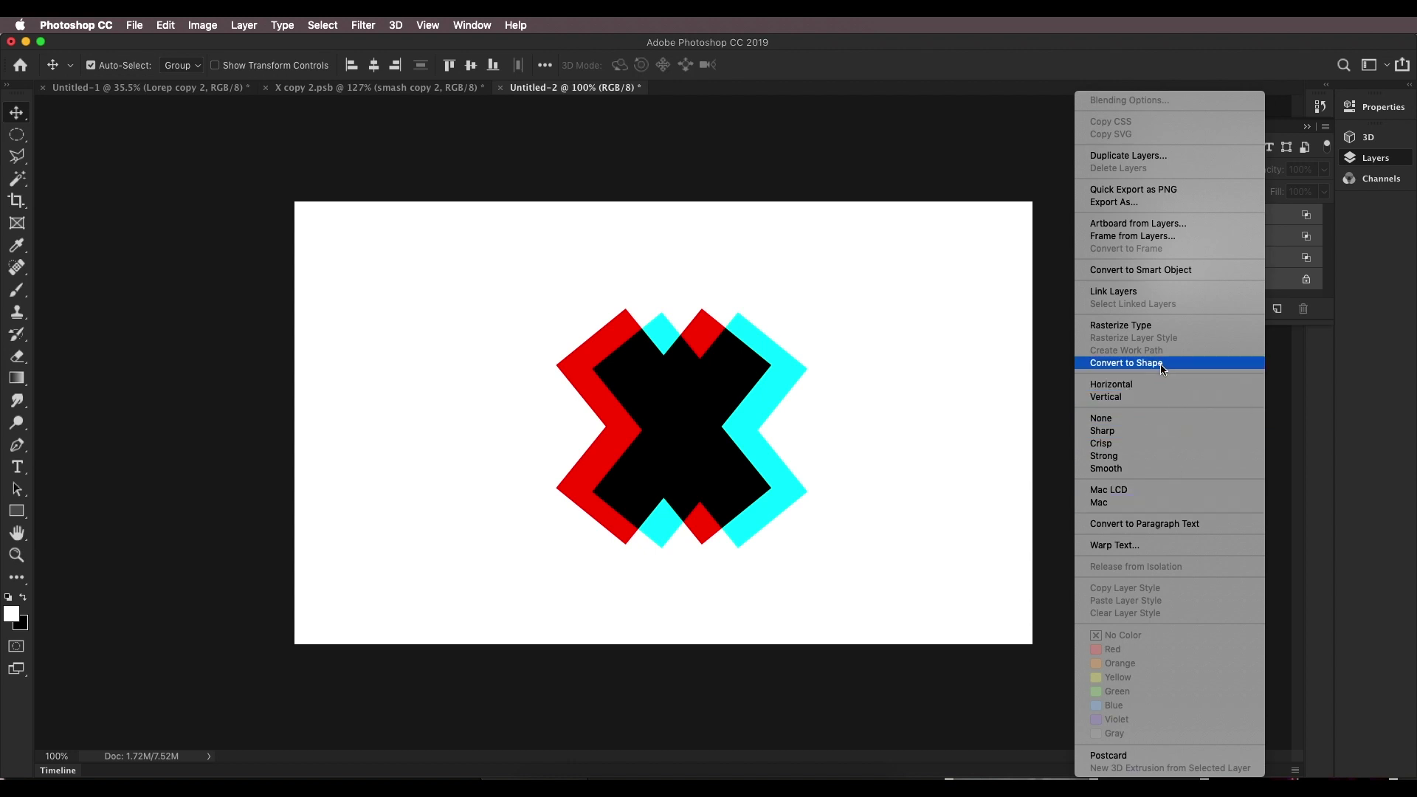
{"action": "left_click", "coordinate": [1162, 270]}
{"action": "left_click", "coordinate": [1141, 216]}
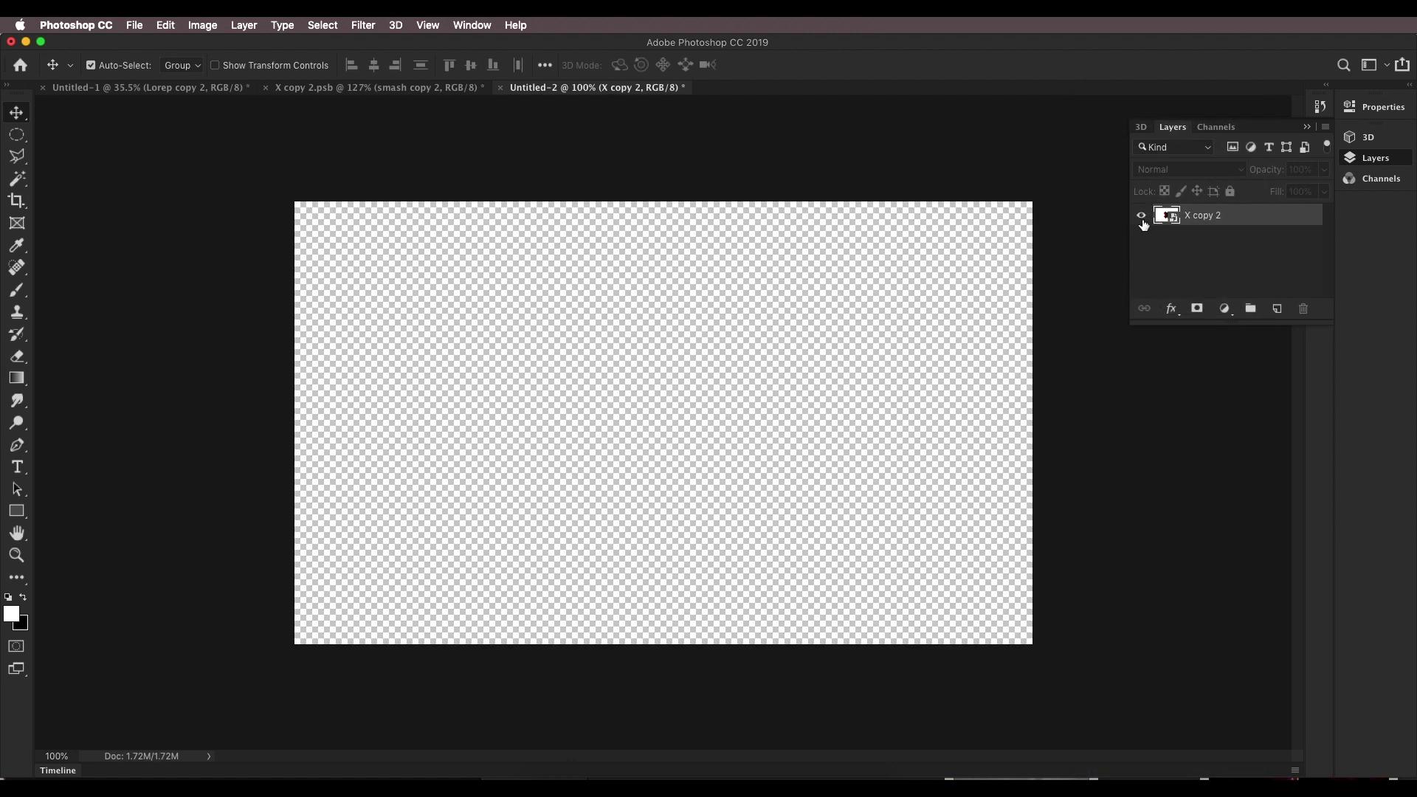
{"action": "left_click", "coordinate": [1141, 216]}
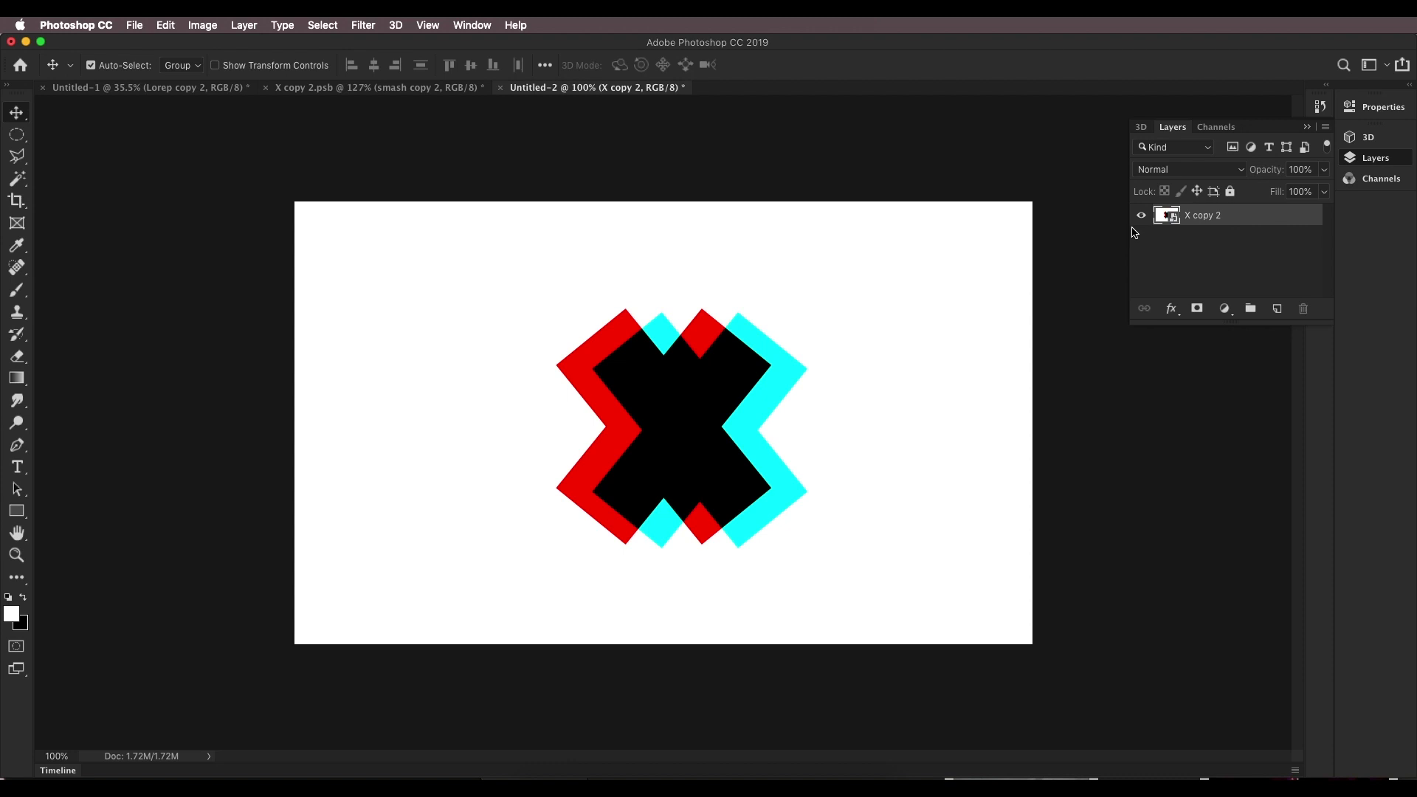
Review the finished X in X copy 2.psb, and in Untitled-2 create a Depth Map to Plane mesh from the X copy 2 smart object.
{"action": "left_click", "coordinate": [448, 88]}
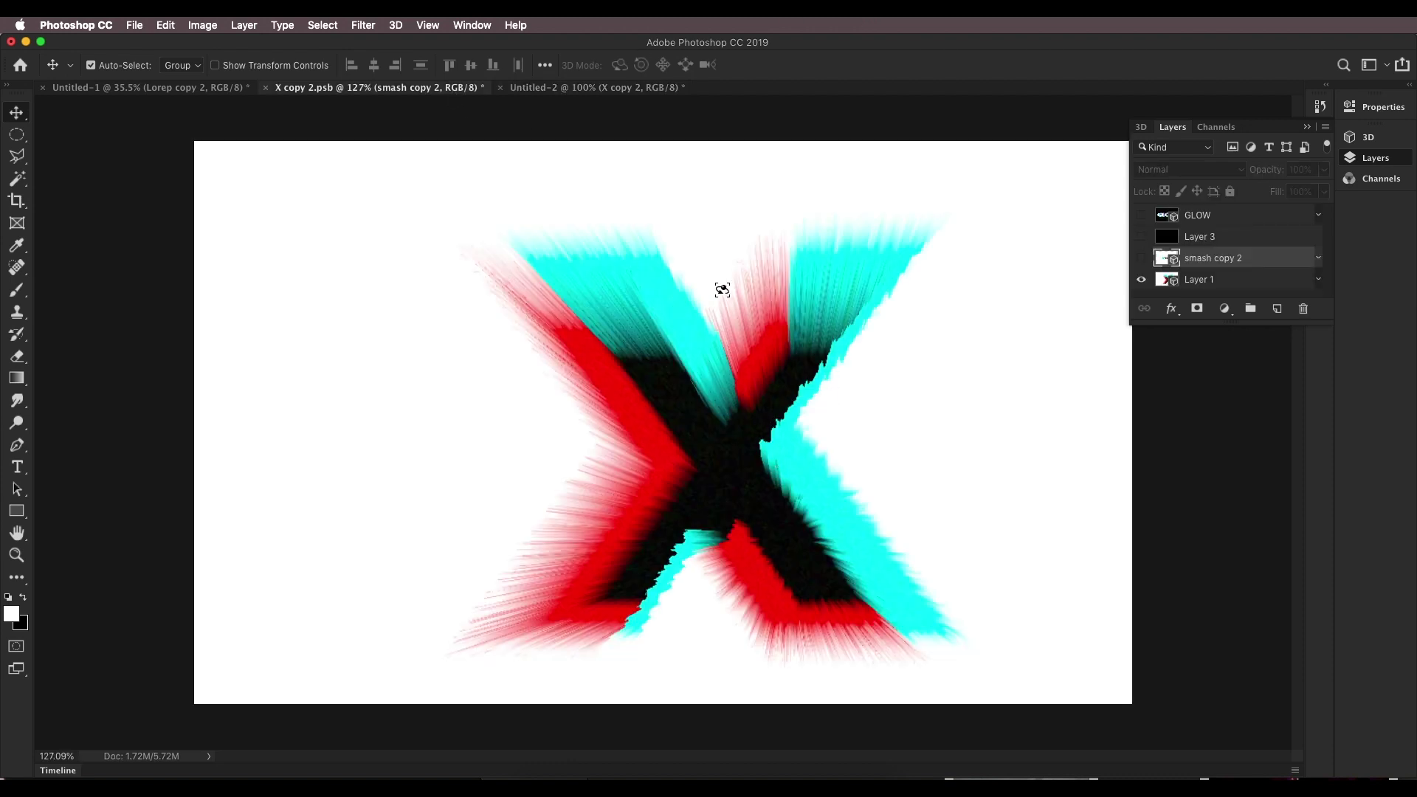
{"action": "left_click", "coordinate": [601, 89]}
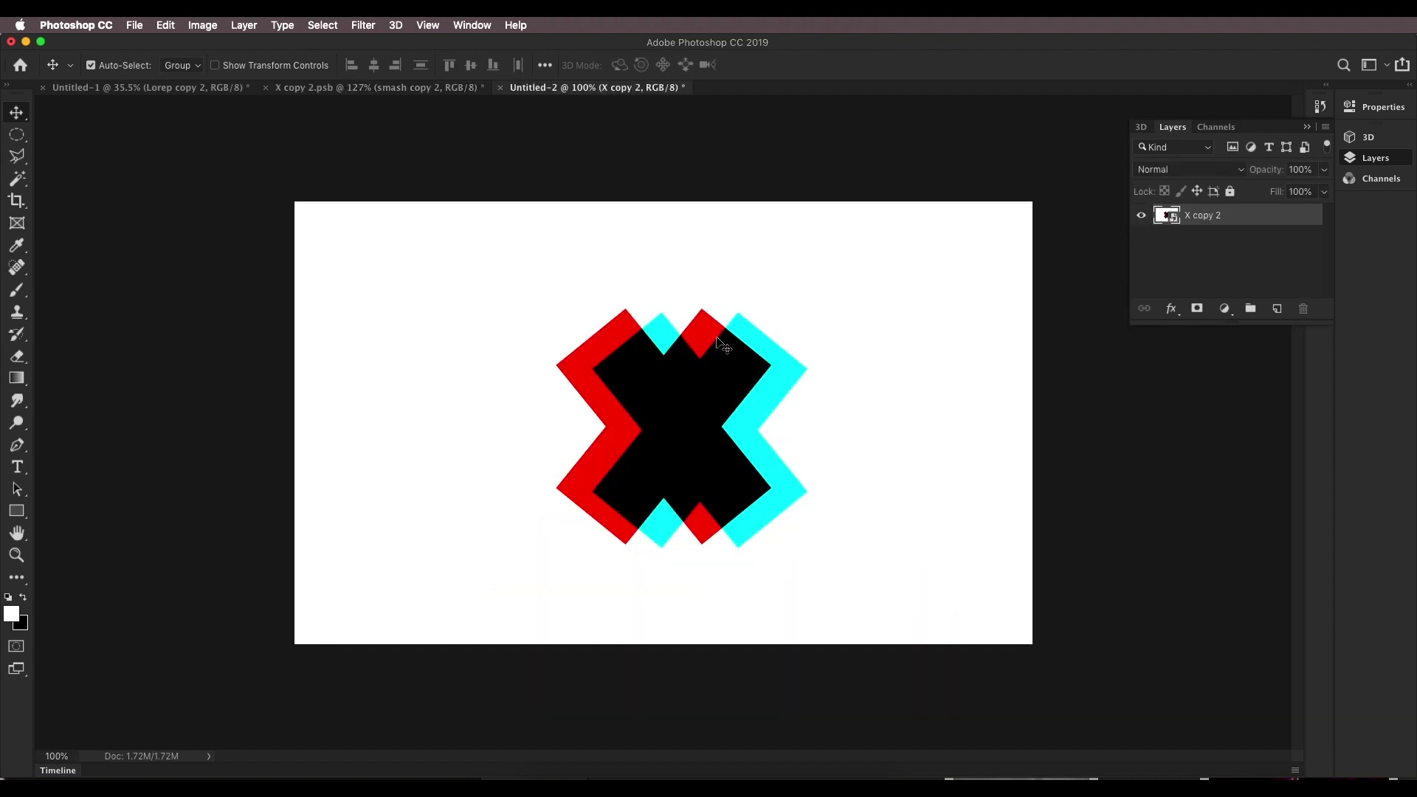
{"action": "left_click", "coordinate": [396, 26]}
{"action": "mouse_move", "coordinate": [467, 180]}
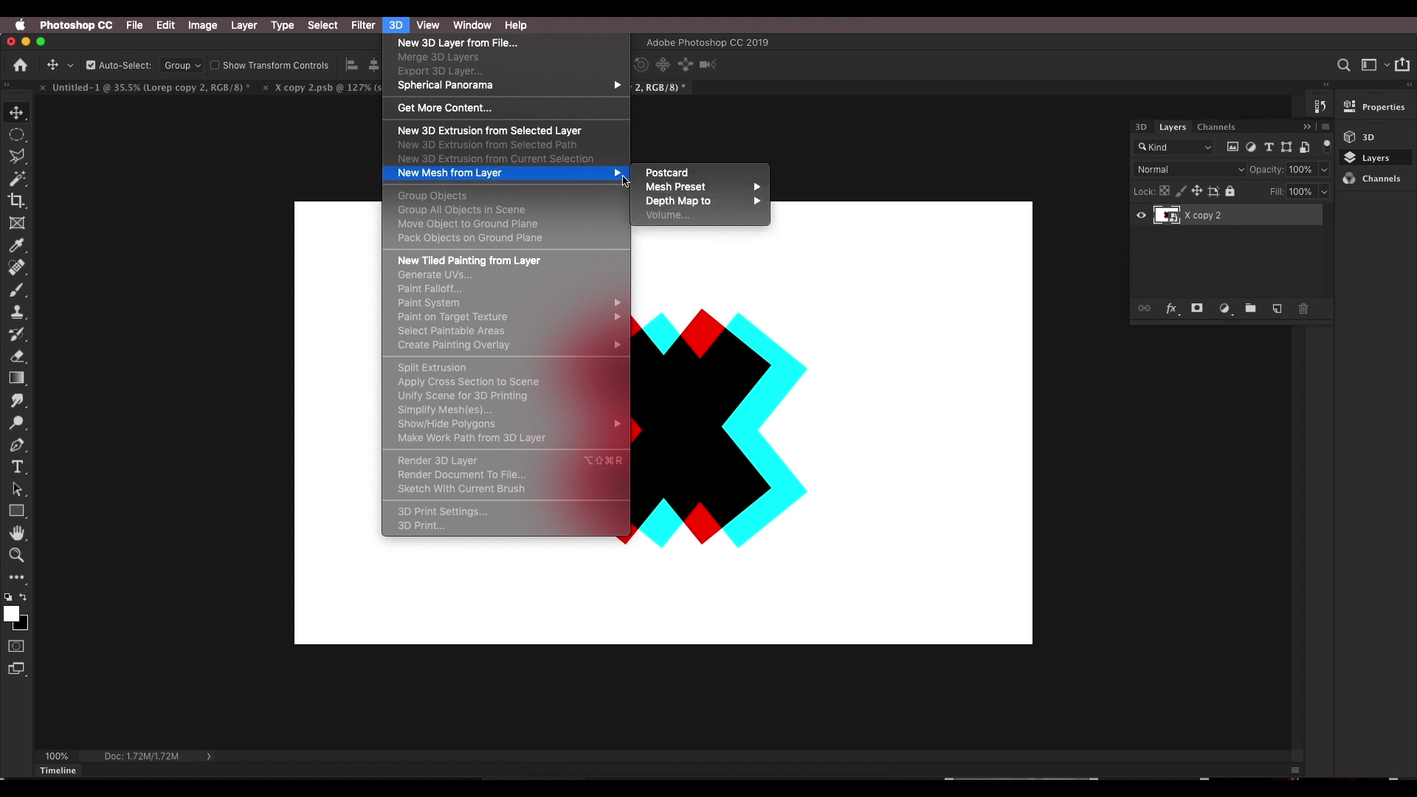
{"action": "mouse_move", "coordinate": [694, 205]}
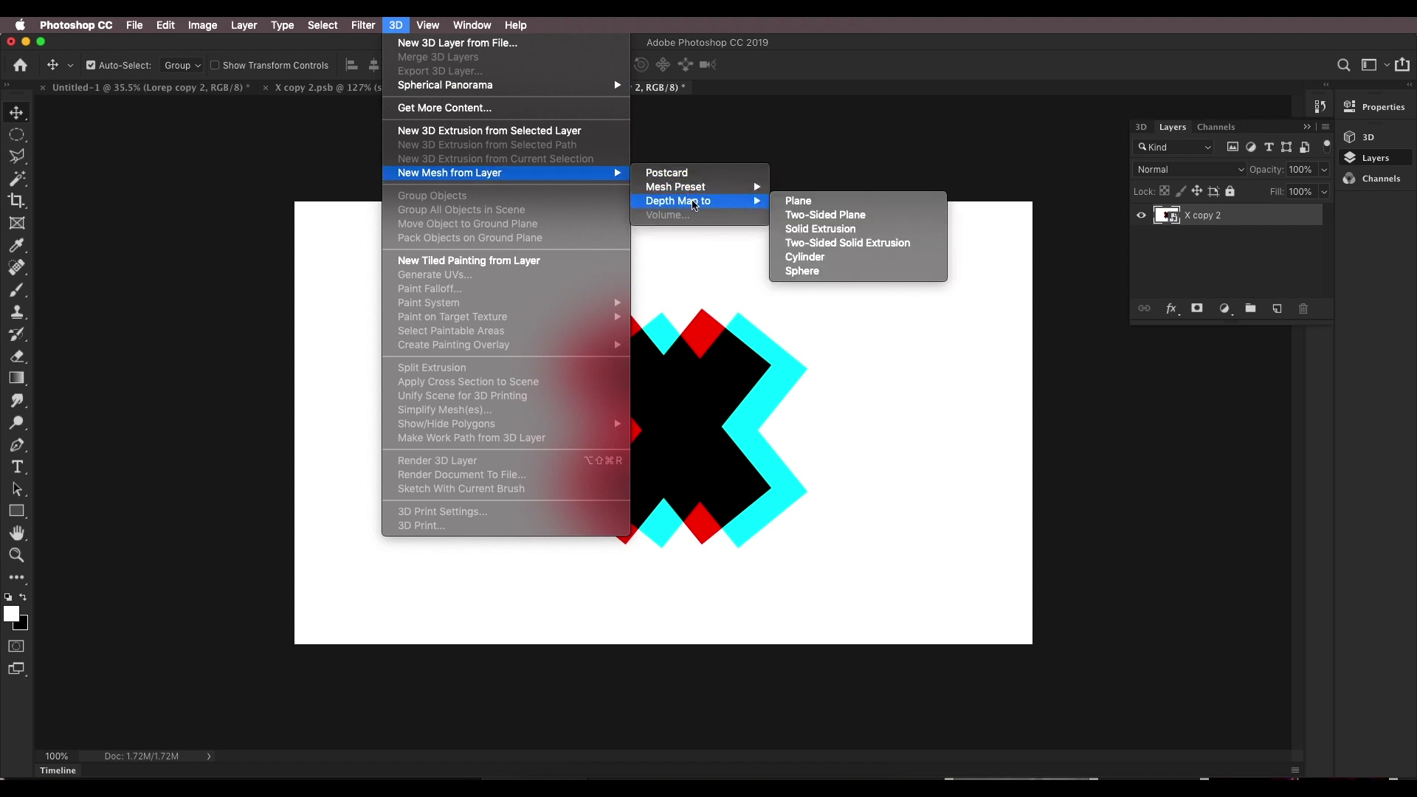
{"action": "left_click", "coordinate": [785, 203]}
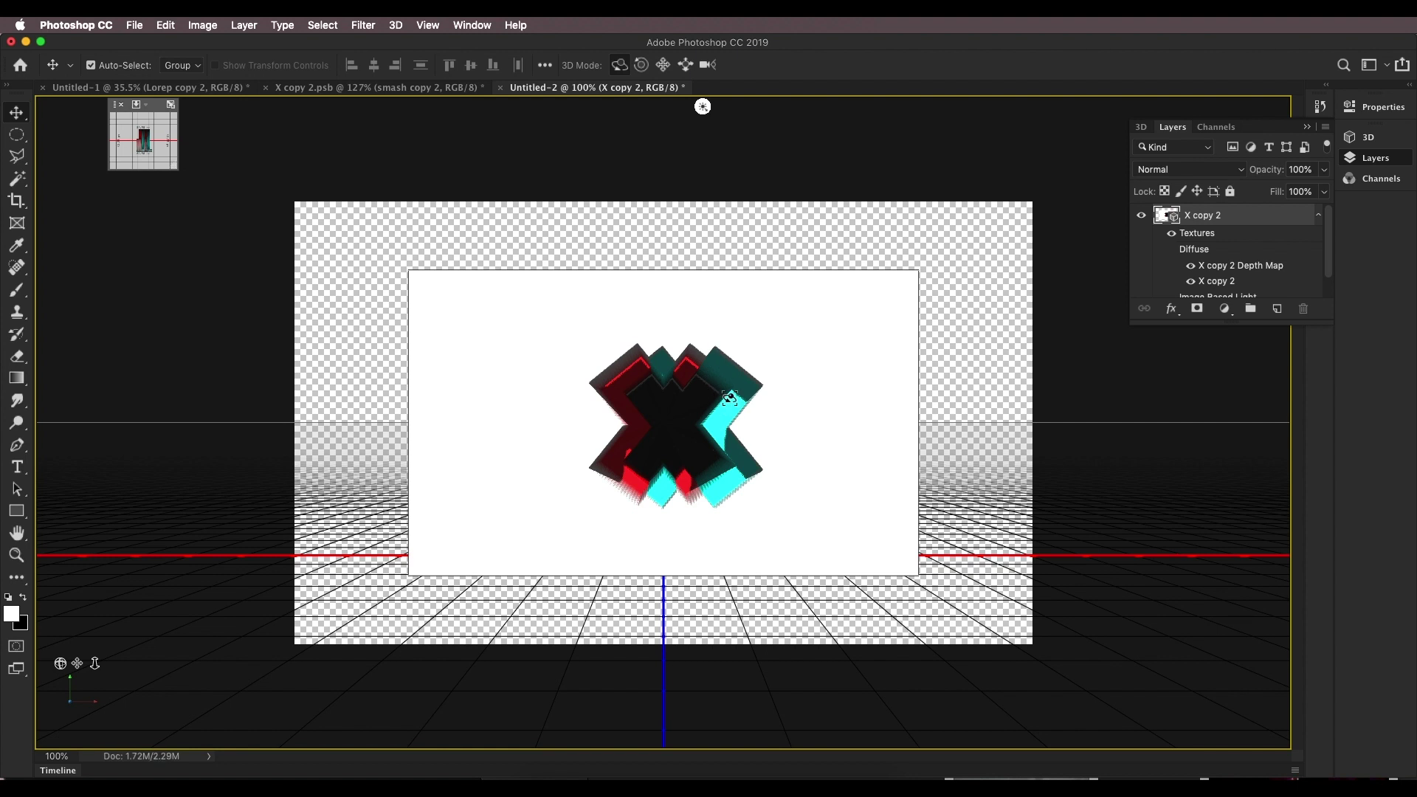
Rotate the 3D view of the X mesh and set the scene's surface style to Unlit Texture.
{"action": "mouse_move", "coordinate": [717, 408]}
{"action": "left_mouse_down"}
{"action": "mouse_move", "coordinate": [703, 408]}
{"action": "mouse_move", "coordinate": [712, 382]}
{"action": "left_mouse_up"}
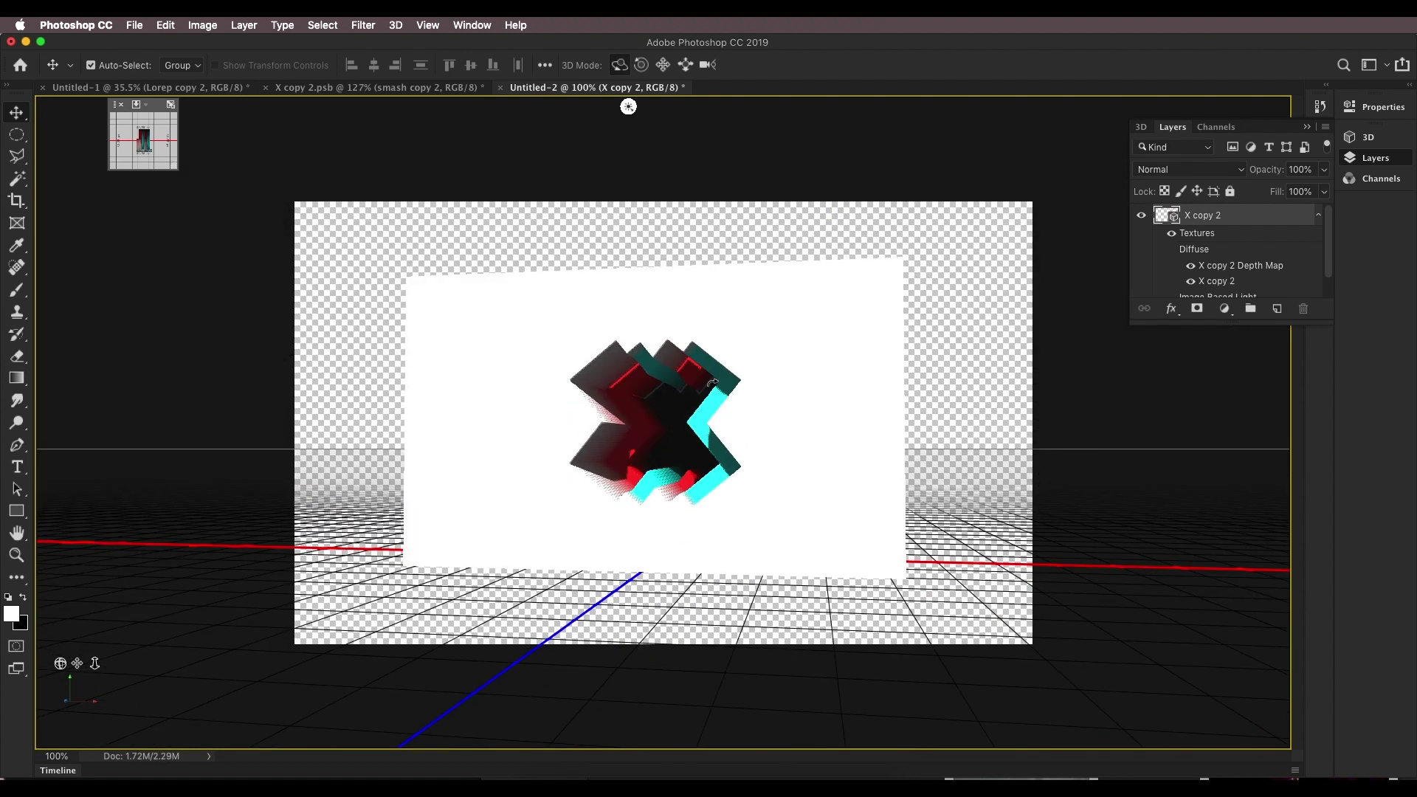
{"action": "right_click", "coordinate": [817, 210]}
{"action": "left_click", "coordinate": [973, 298]}
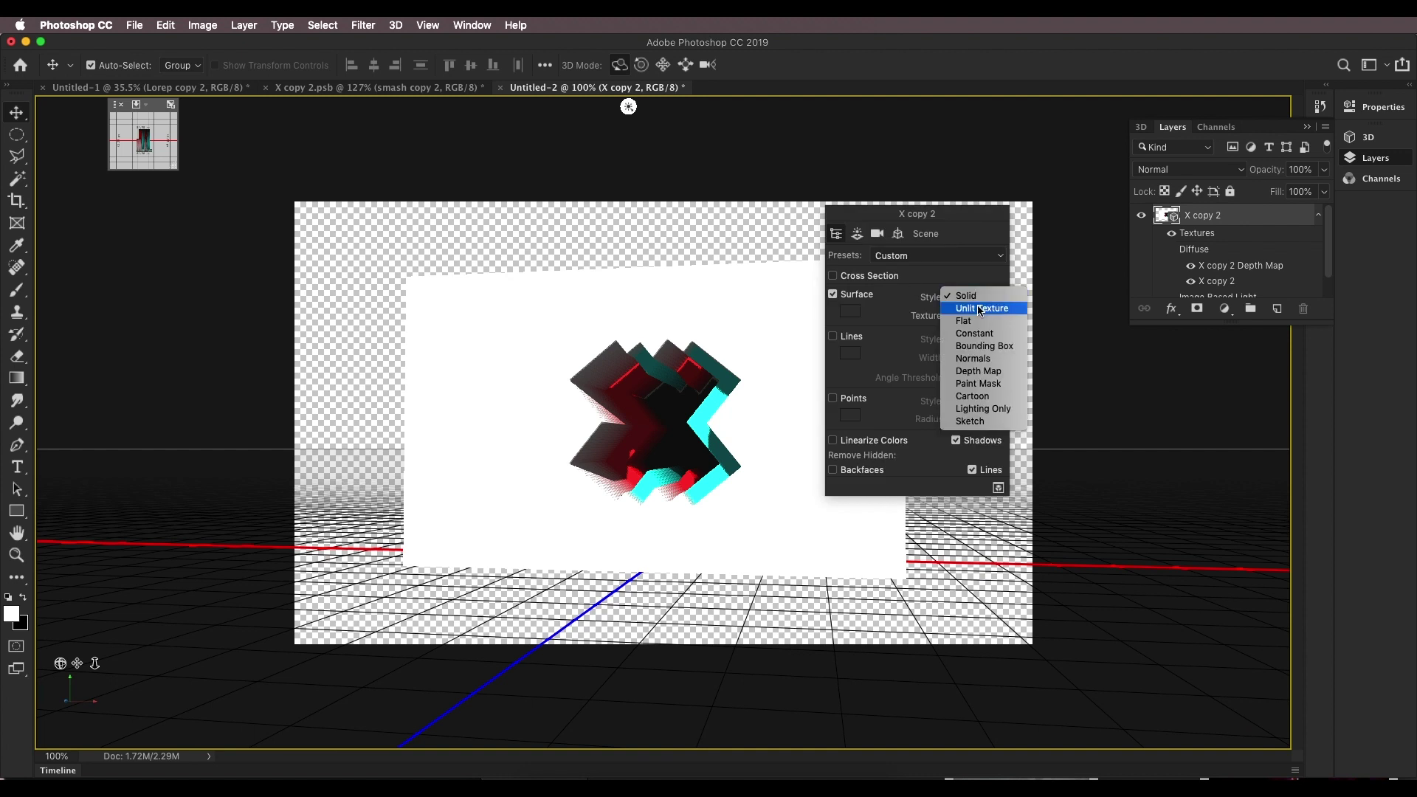
{"action": "left_click", "coordinate": [982, 309]}
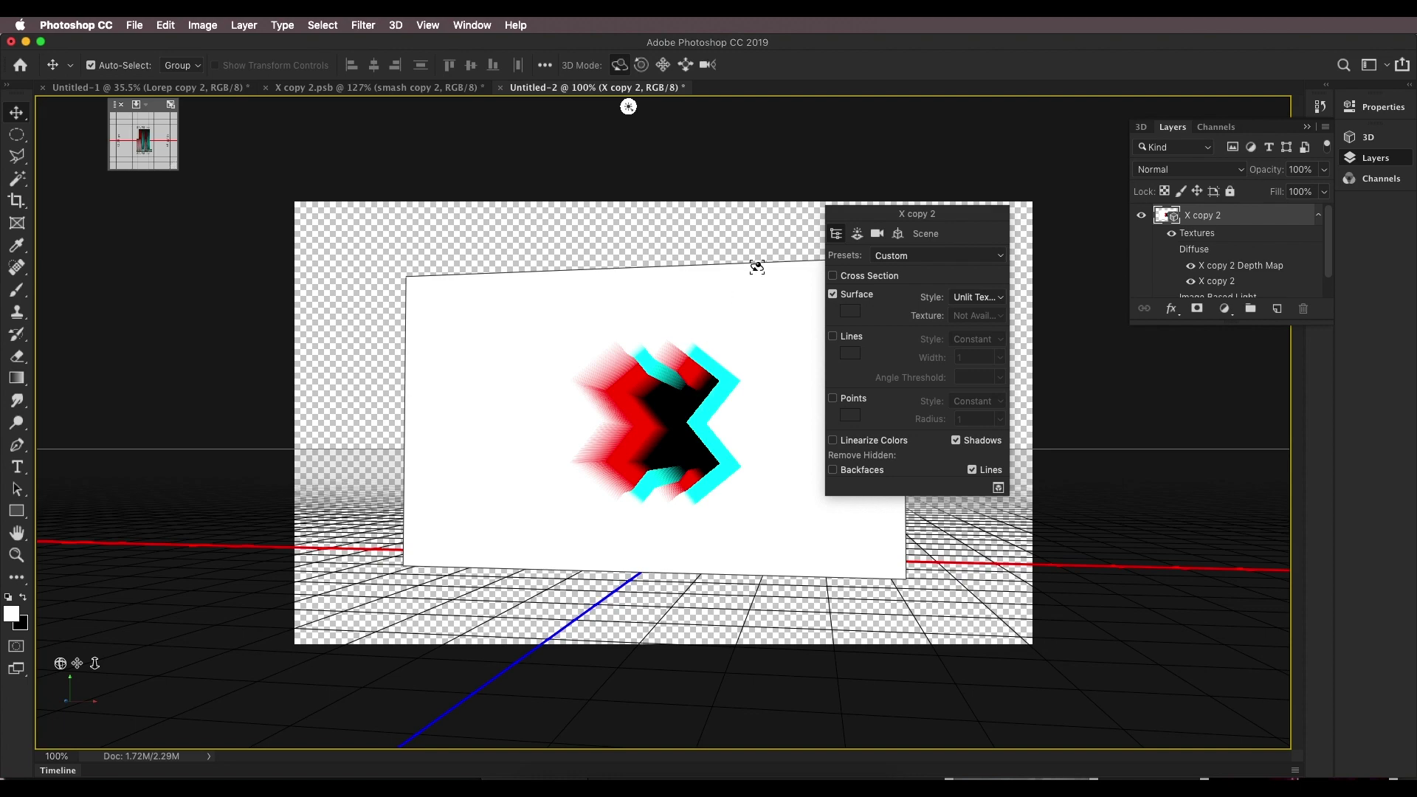
{"action": "left_click_drag", "start_coordinate": [702, 237], "coordinate": [706, 170]}
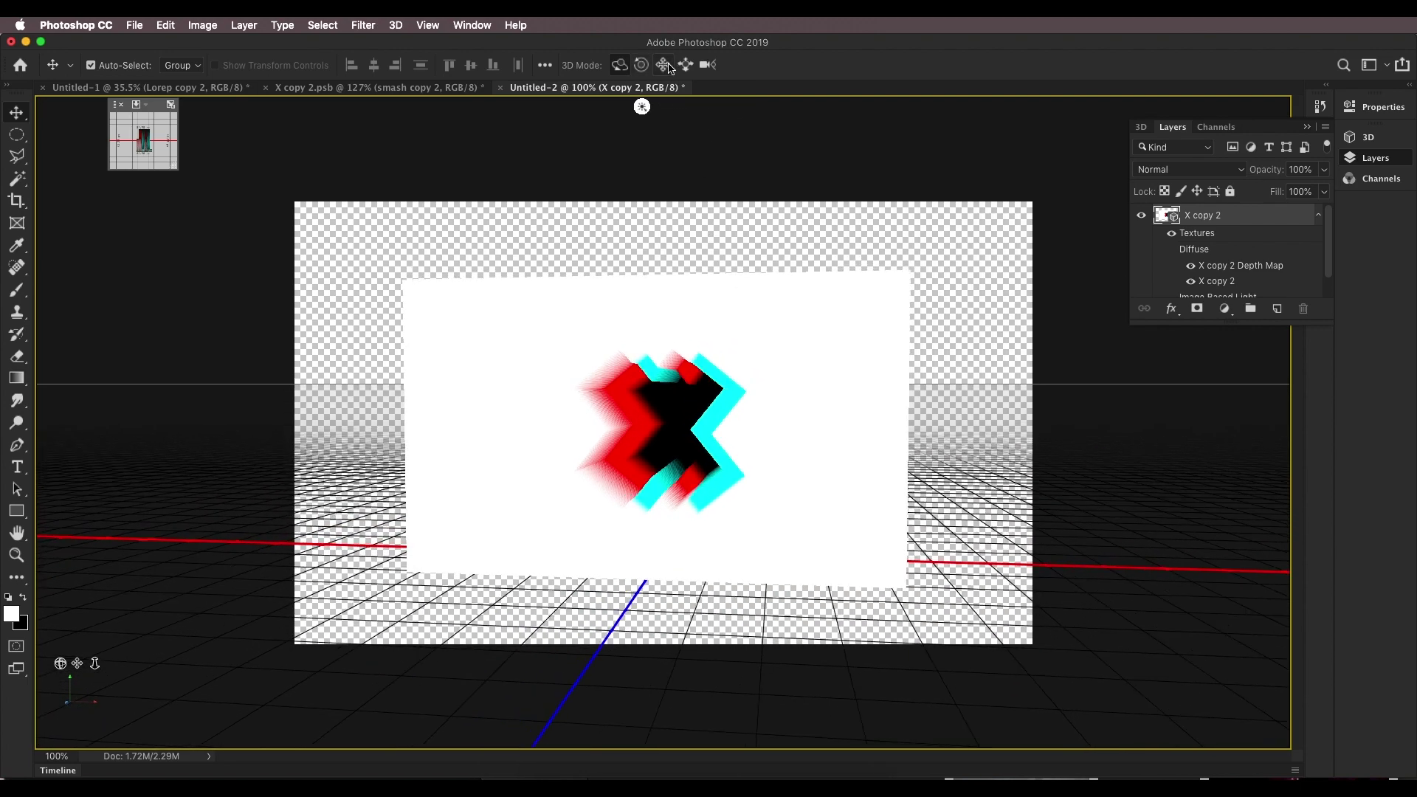
Examine the extruded X's edges up close and compare them with the finished example in X copy 2.psb.
{"action": "scroll", "coordinate": [702, 408], "scroll_direction": "up", "scroll_amount": 5}
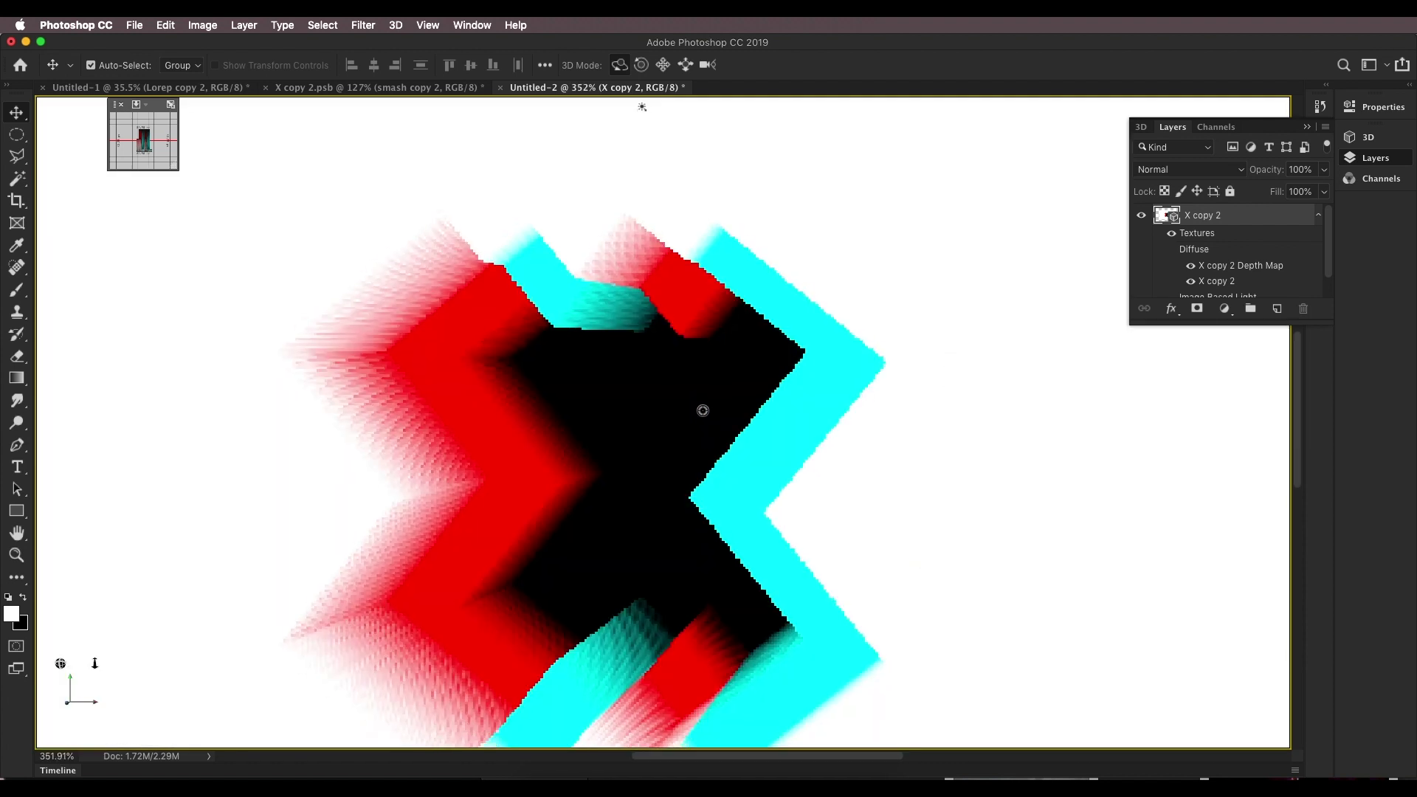
{"action": "scroll", "coordinate": [812, 319], "scroll_direction": "down", "scroll_amount": 2}
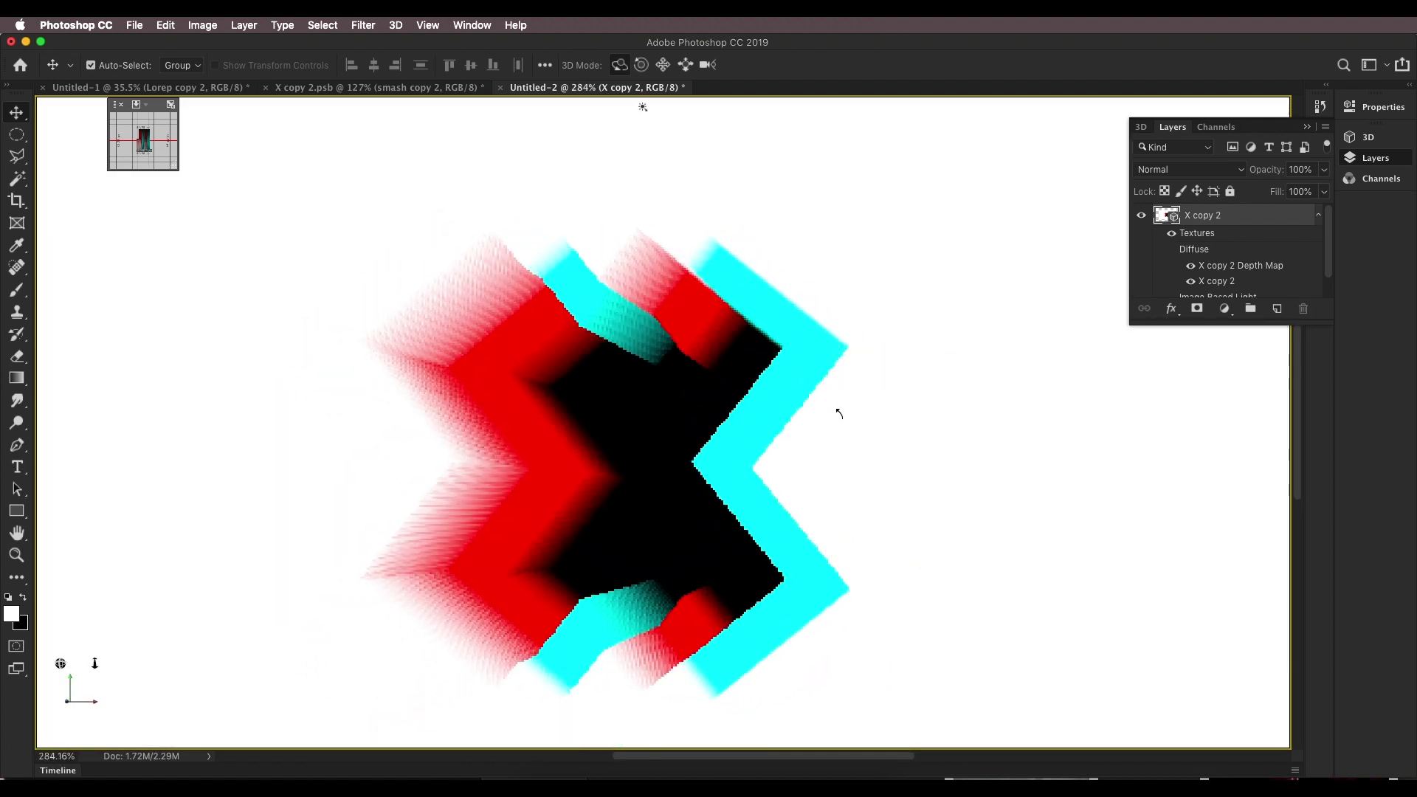
{"action": "scroll", "coordinate": [836, 408], "scroll_direction": "down", "scroll_amount": 1}
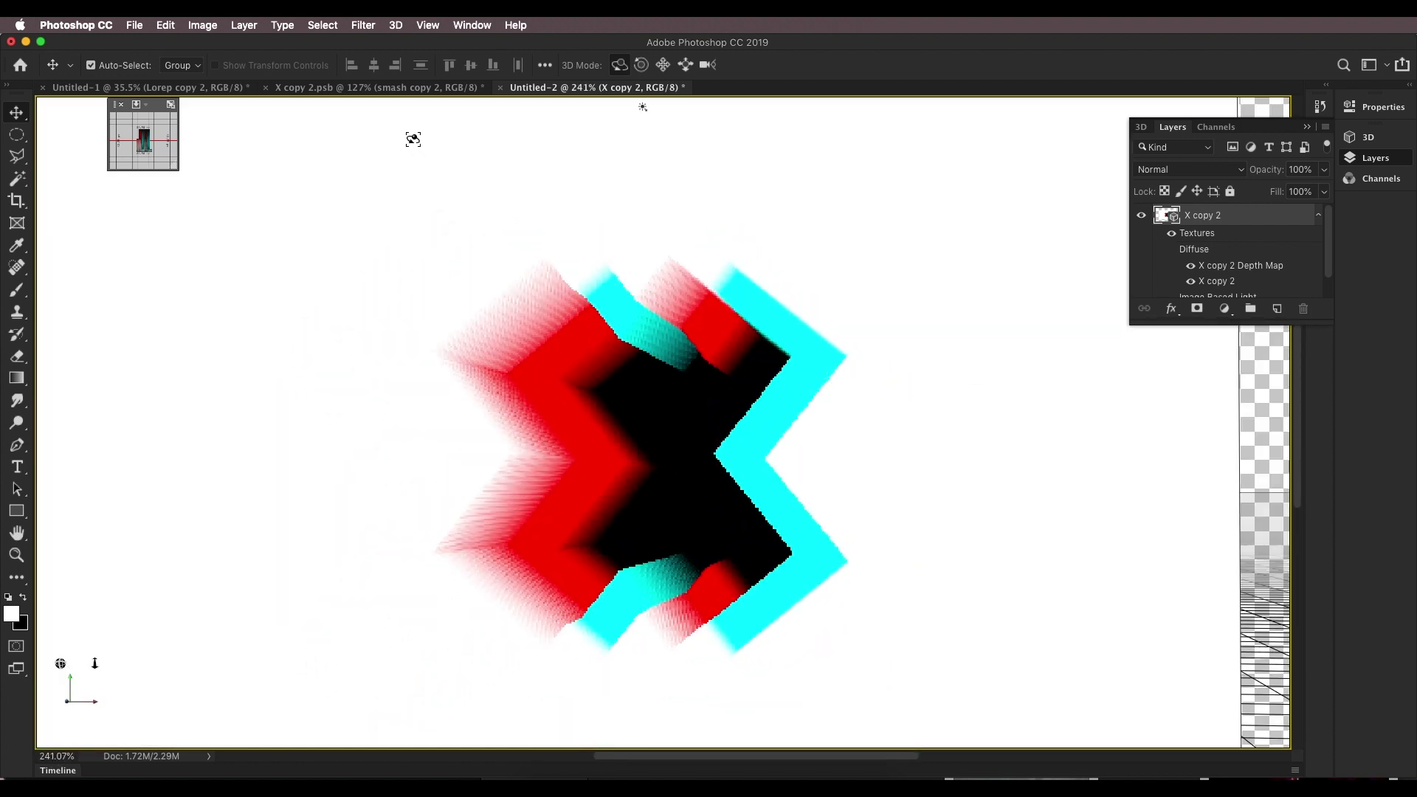
{"action": "key", "text": "ctrl+shift+Tab"}
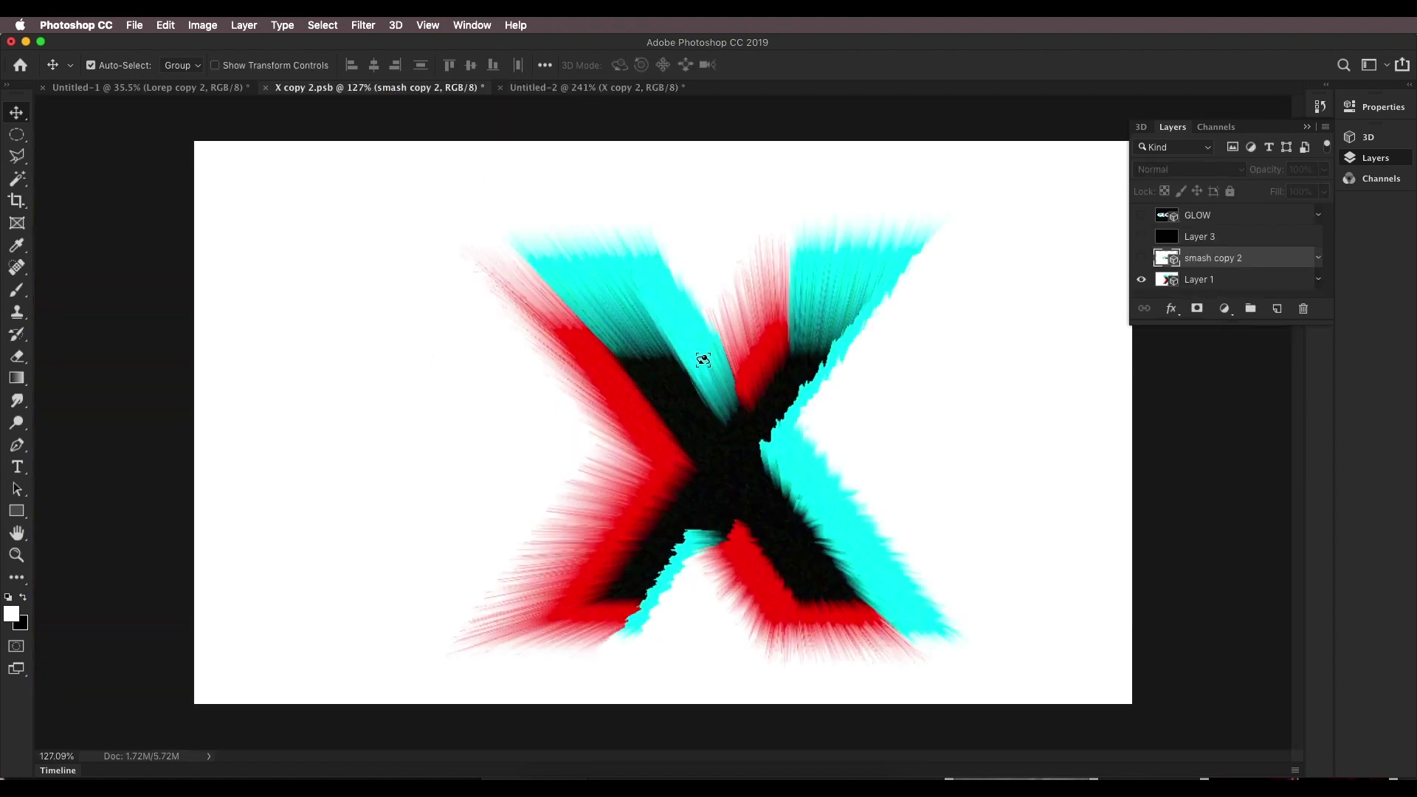
{"action": "scroll", "coordinate": [702, 357], "scroll_direction": "up", "scroll_amount": 1}
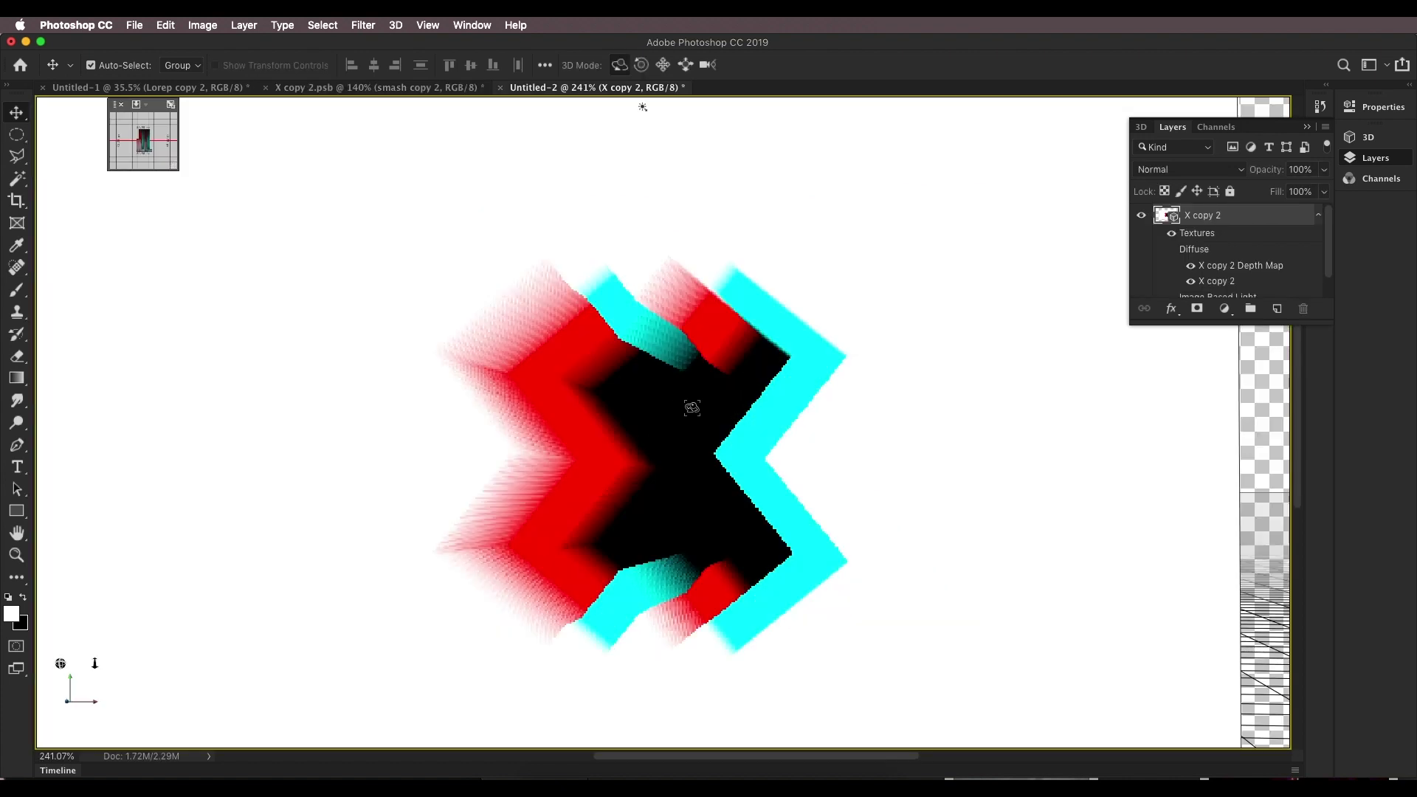
Return to Untitled-2 and undo the Unlit Texture style, the 3D view rotations and the depth map mesh.
{"action": "key", "text": "super+z"}
{"action": "key", "text": "super+z"}
{"action": "key", "text": "super+z"}
{"action": "key", "text": "super+z"}
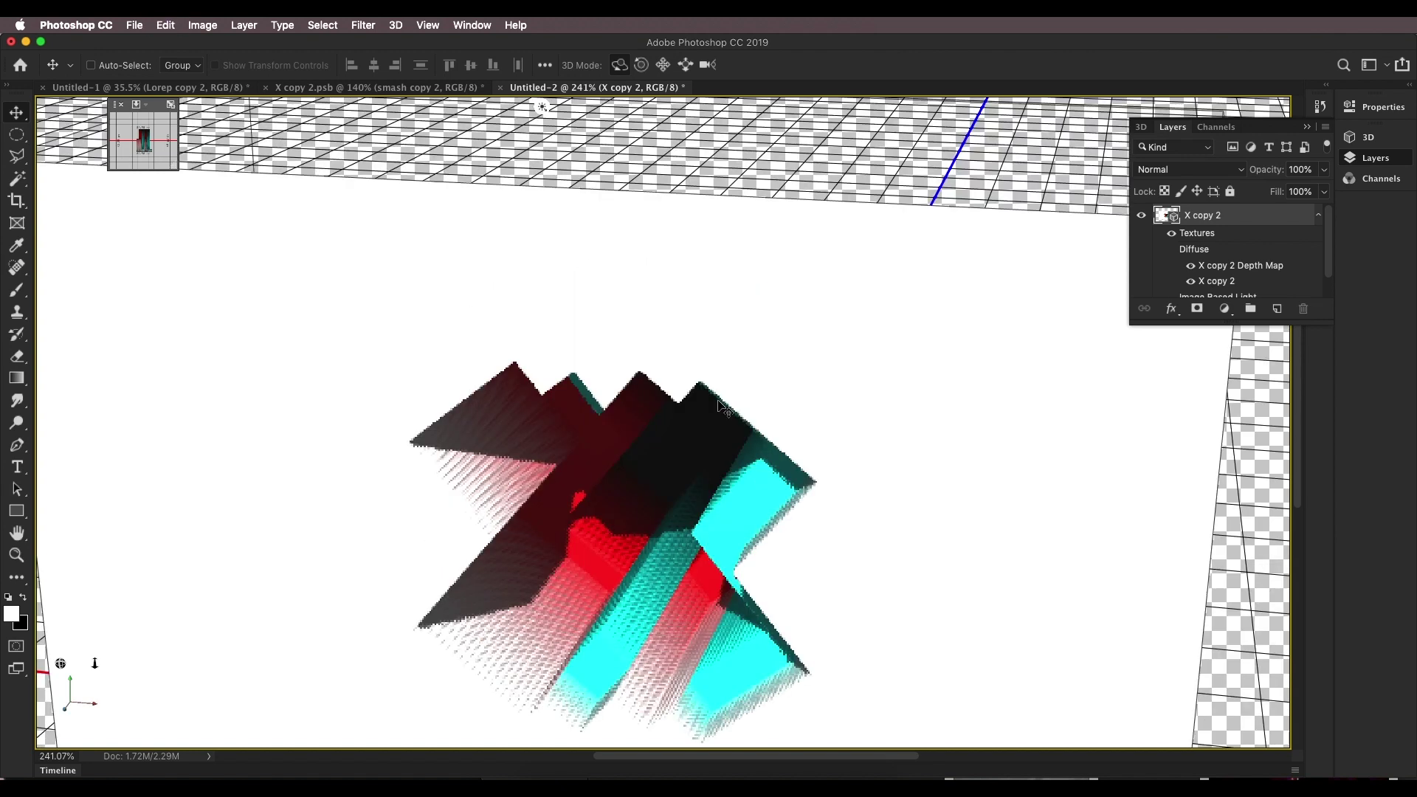
{"action": "key", "text": "super+z"}
{"action": "key", "text": "super+z"}
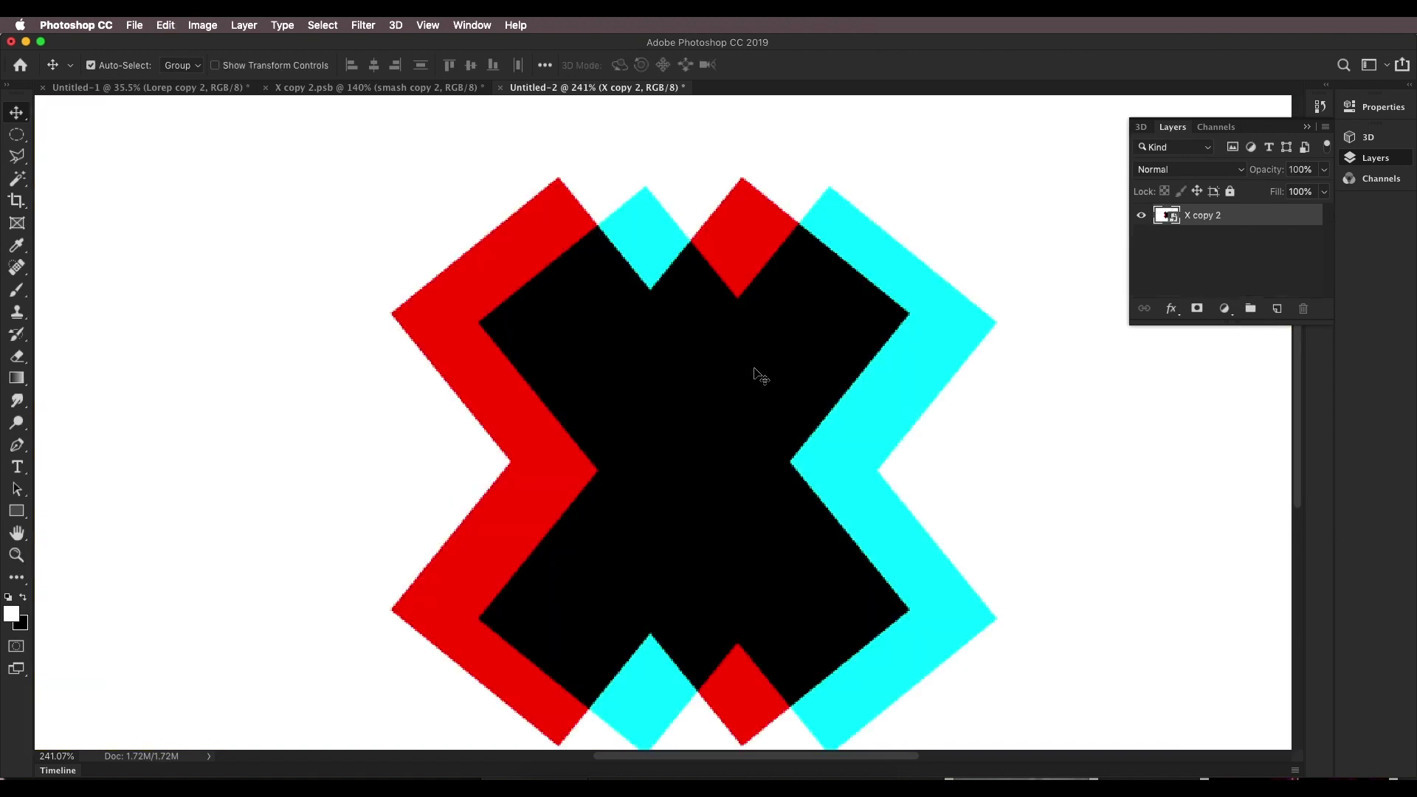
{"action": "scroll", "coordinate": [689, 377], "scroll_direction": "down", "scroll_amount": 3}
{"action": "scroll", "coordinate": [715, 395], "scroll_direction": "up", "scroll_amount": 3}
{"action": "scroll", "coordinate": [723, 434], "scroll_direction": "down", "scroll_amount": 3}
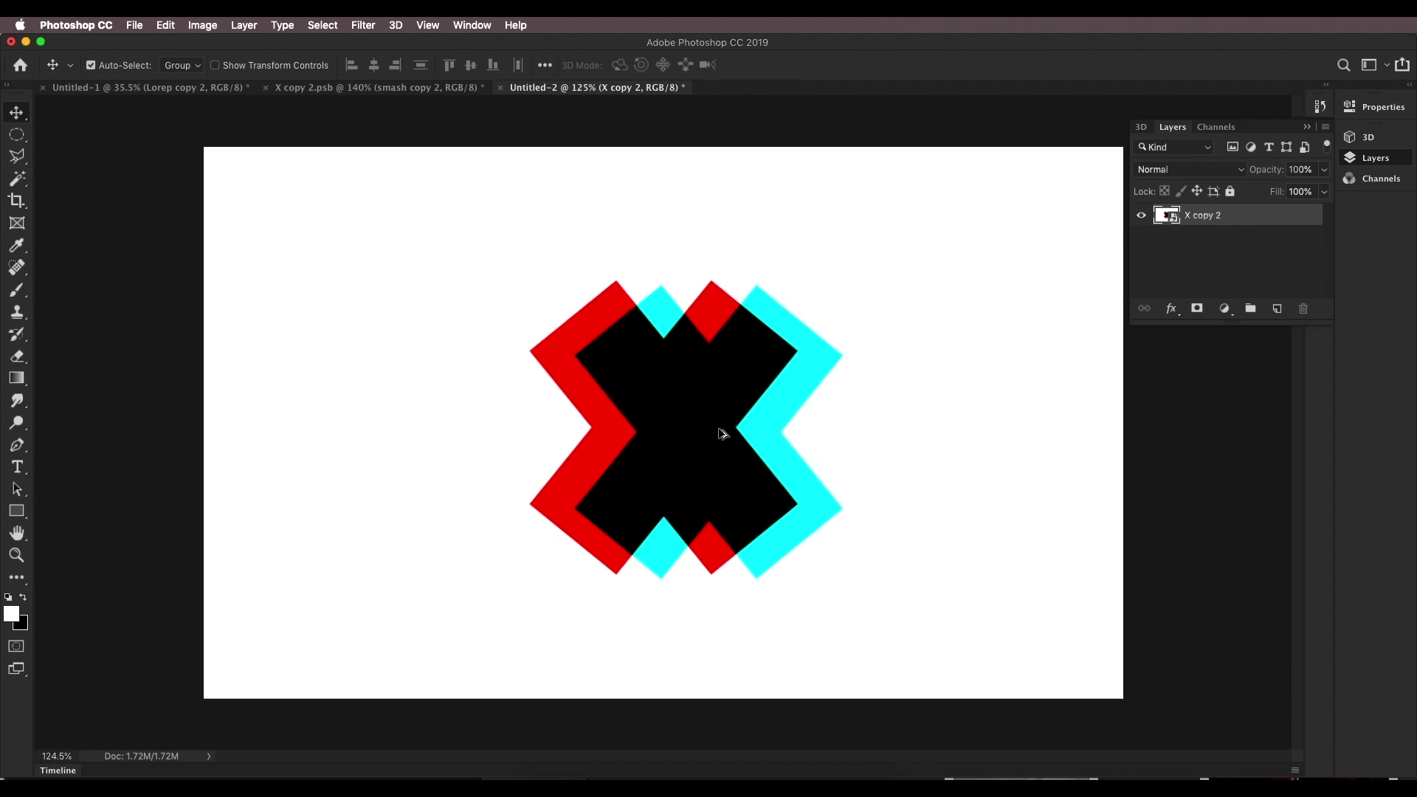
Apply an Add Noise filter to the X copy 2 smart object with a 5% amount and Gaussian distribution.
{"action": "left_click", "coordinate": [366, 26]}
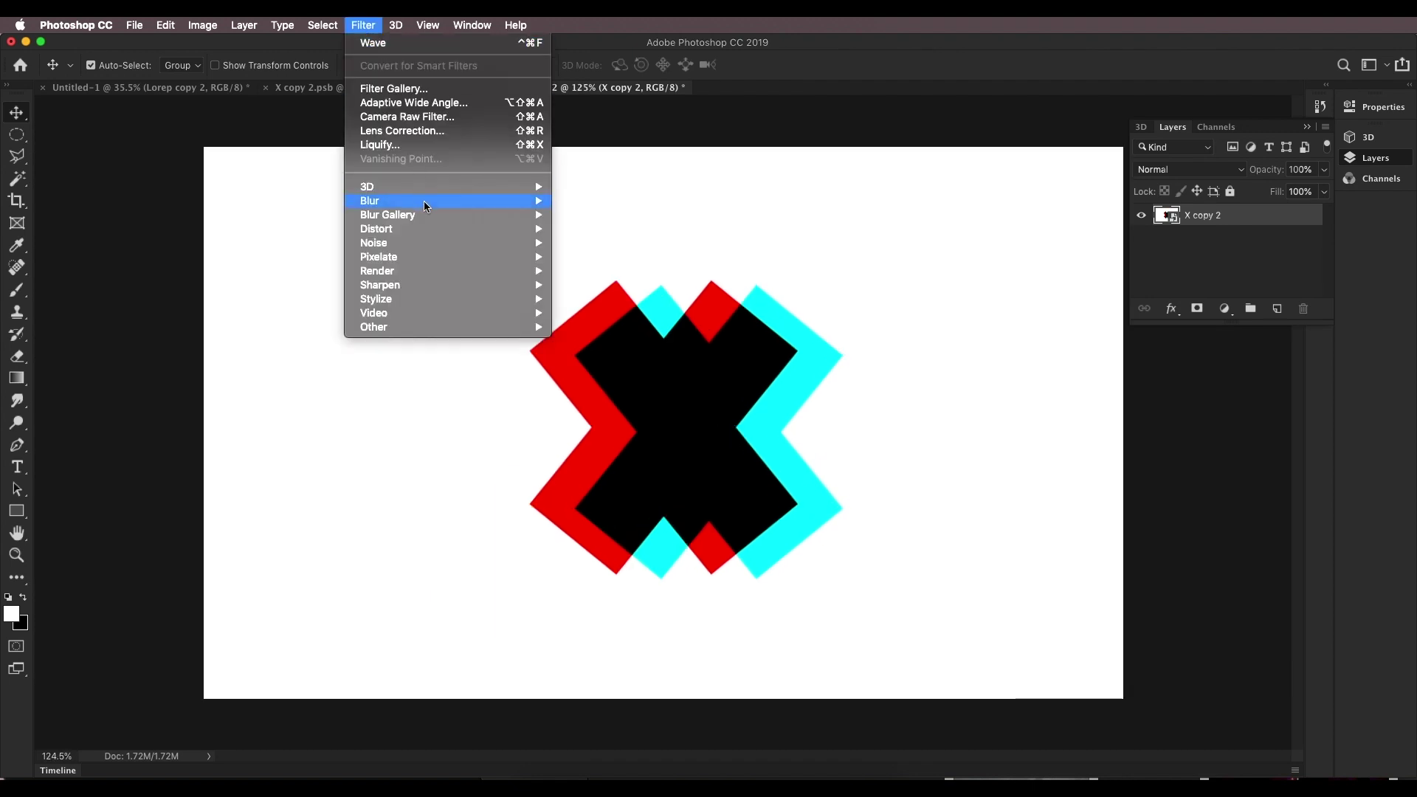
{"action": "mouse_move", "coordinate": [517, 244]}
{"action": "left_click", "coordinate": [584, 243]}
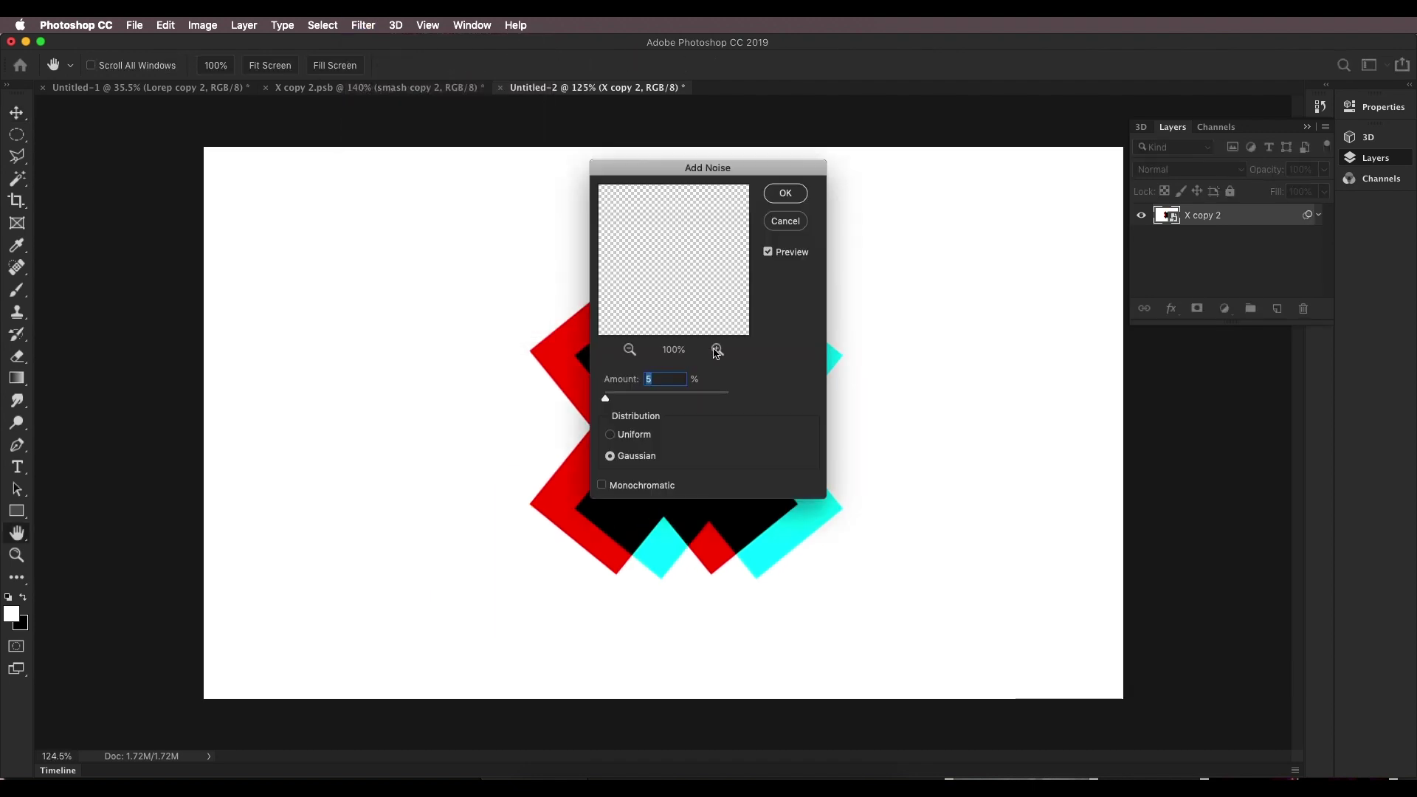
{"action": "left_click_drag", "start_coordinate": [664, 164], "coordinate": [912, 184]}
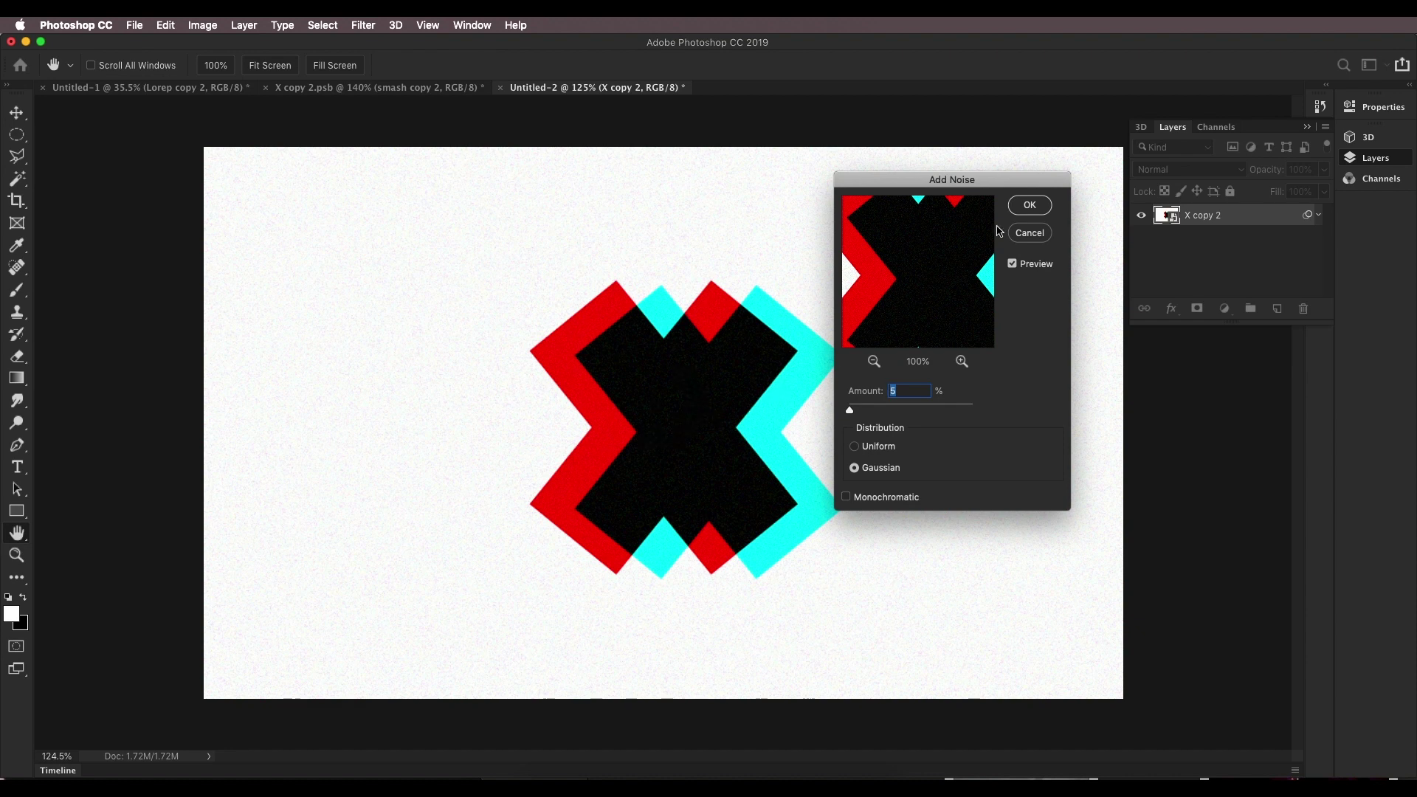
{"action": "left_click", "coordinate": [1019, 206]}
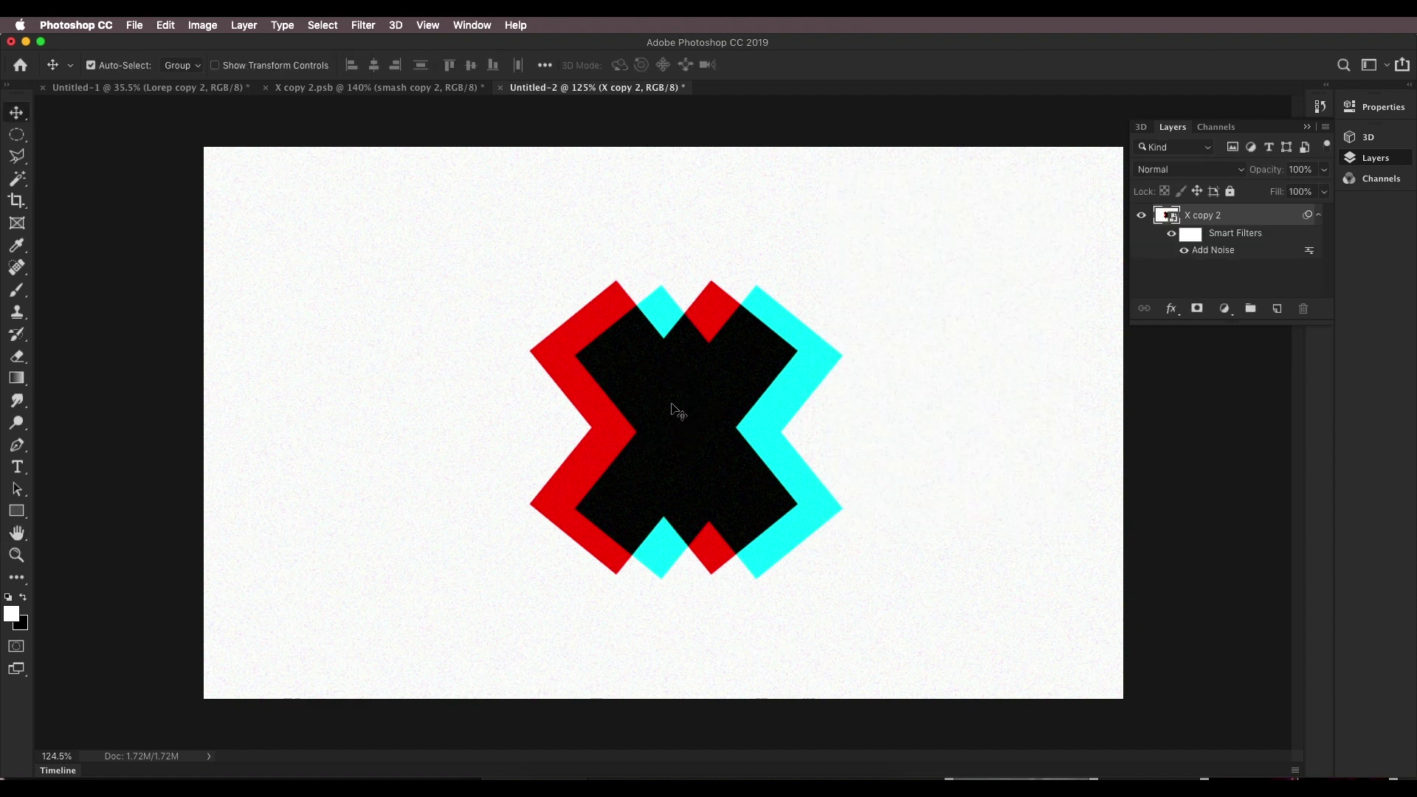
Apply a sine Wave filter to X copy 2 with 1 generator, a raised maximum wavelength and repeated edge pixels.
{"action": "scroll", "coordinate": [661, 406], "scroll_direction": "up", "scroll_amount": 3}
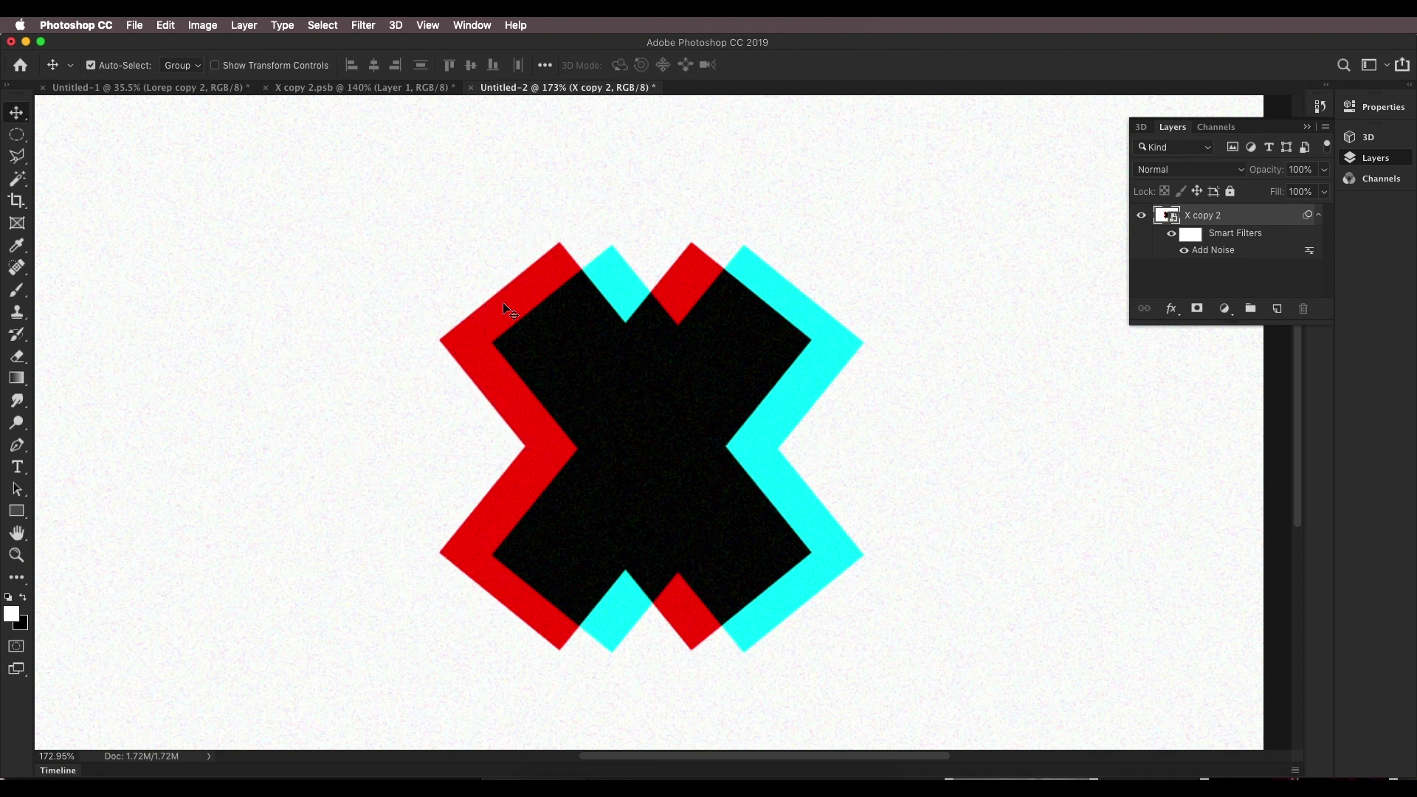
{"action": "left_click", "coordinate": [364, 26]}
{"action": "mouse_move", "coordinate": [436, 206]}
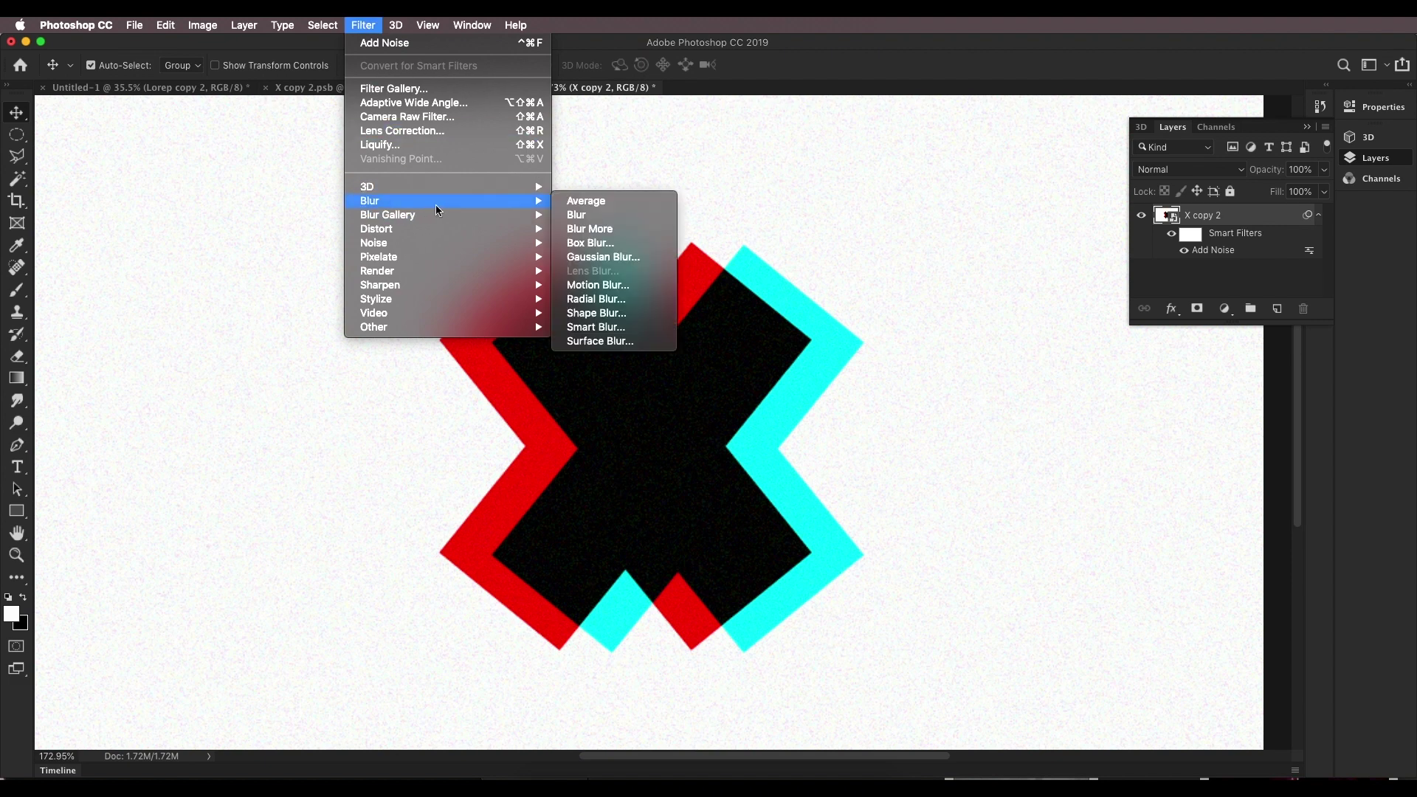
{"action": "mouse_move", "coordinate": [509, 229]}
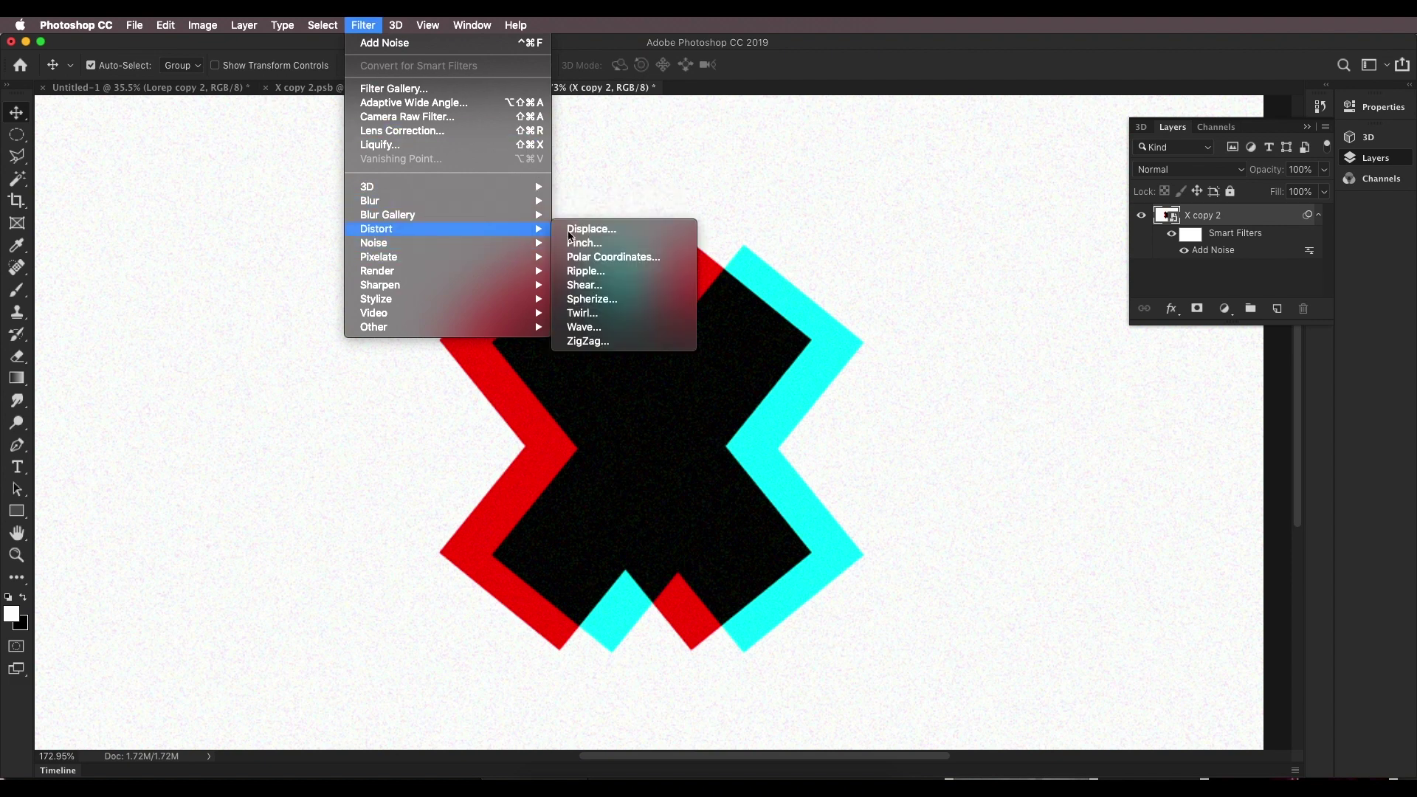
{"action": "left_click", "coordinate": [611, 328]}
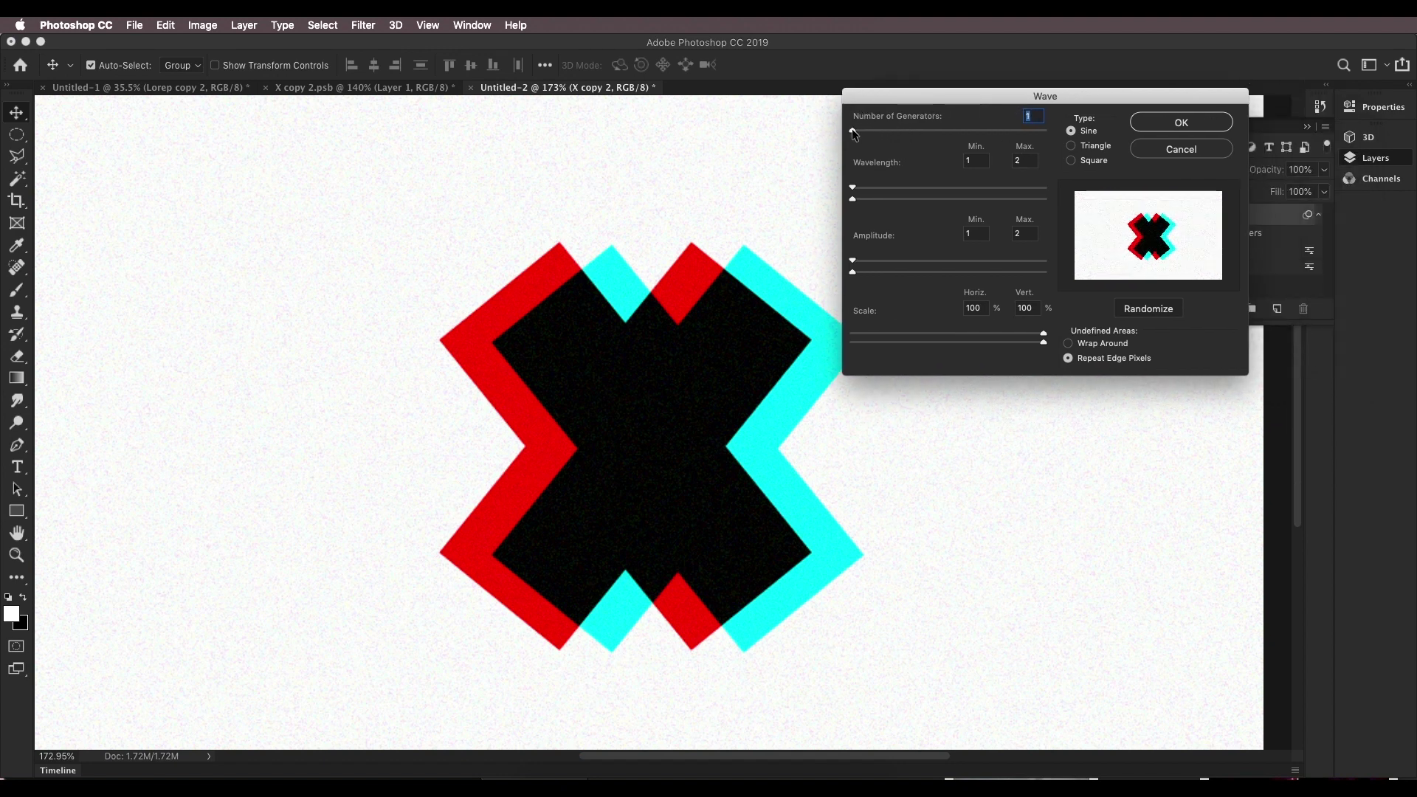
{"action": "left_click_drag", "start_coordinate": [857, 127], "coordinate": [866, 133]}
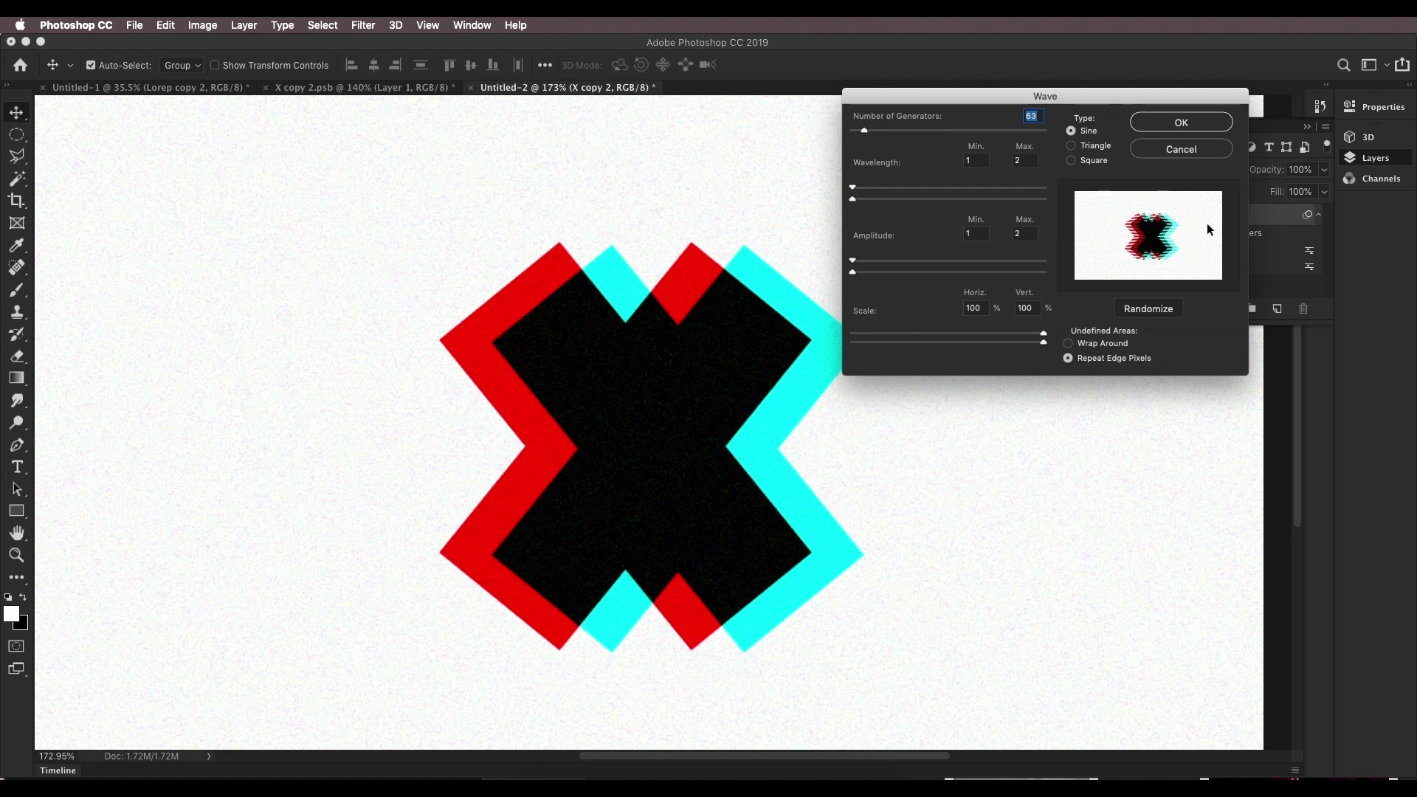
{"action": "left_click_drag", "start_coordinate": [867, 133], "coordinate": [850, 133]}
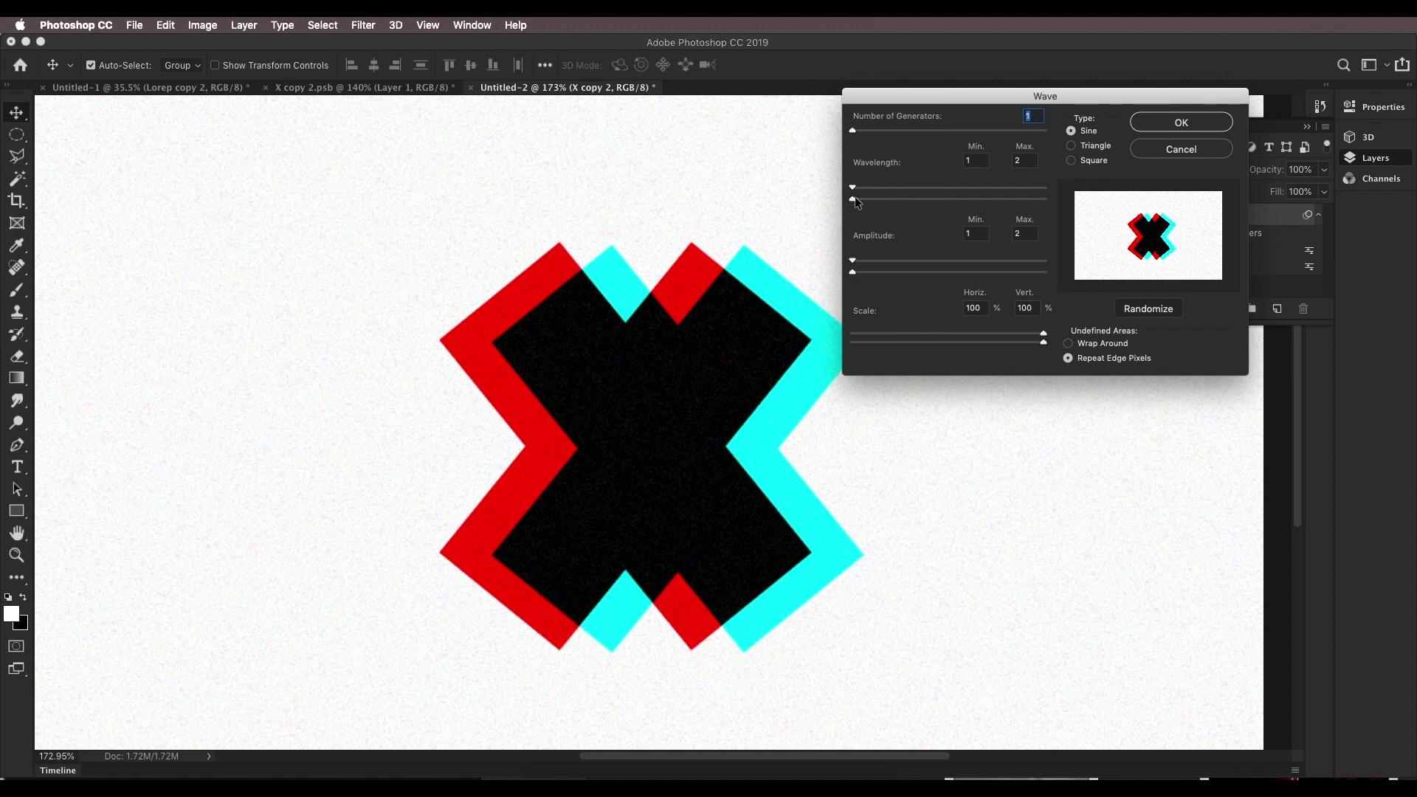
{"action": "key", "text": "Tab"}
{"action": "key", "text": "Tab"}
{"action": "left_click_drag", "start_coordinate": [853, 198], "coordinate": [888, 198]}
{"action": "left_click", "coordinate": [1135, 127]}
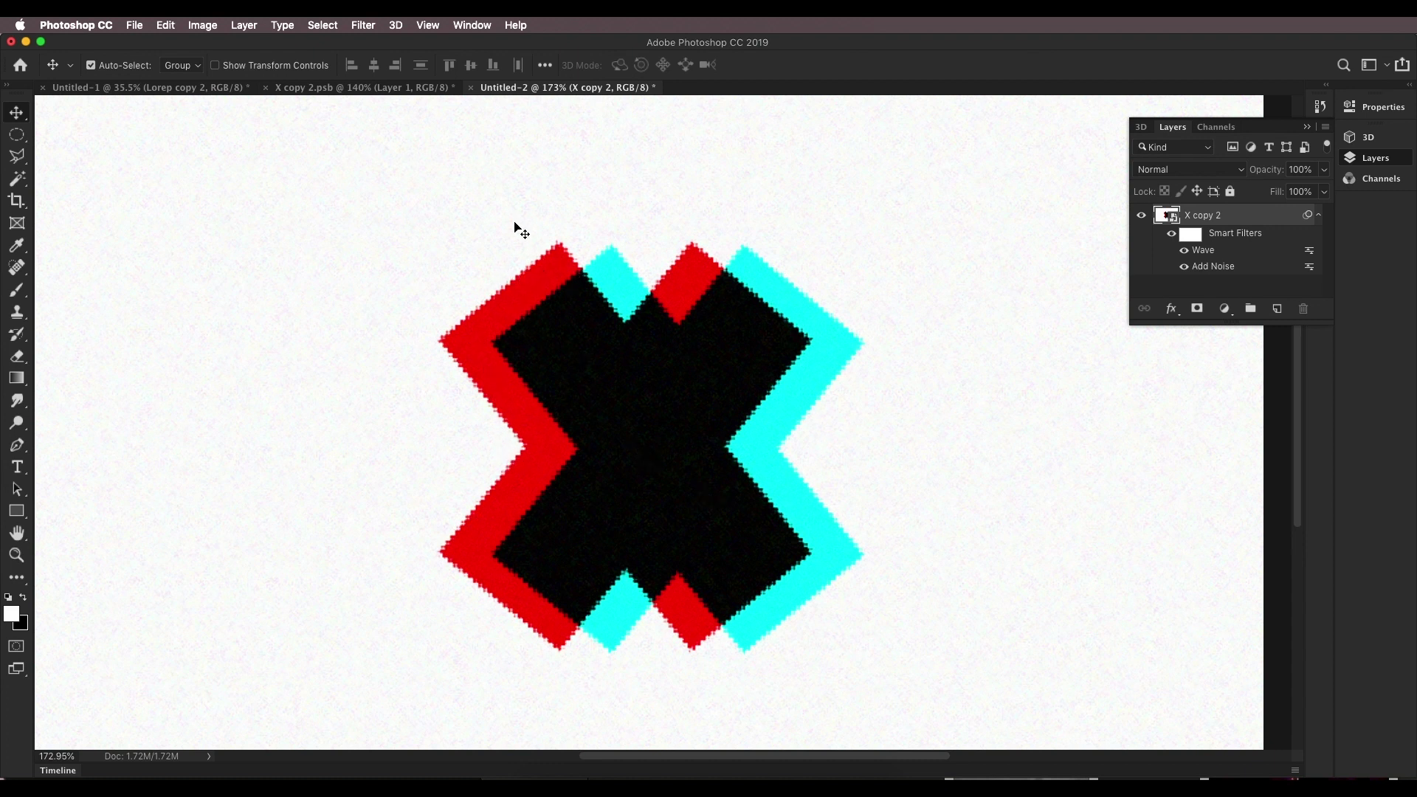
Create a Depth Map to Plane mesh from the filtered X copy 2 layer and set the scene's surface style to Unlit Texture.
{"action": "left_click", "coordinate": [397, 26]}
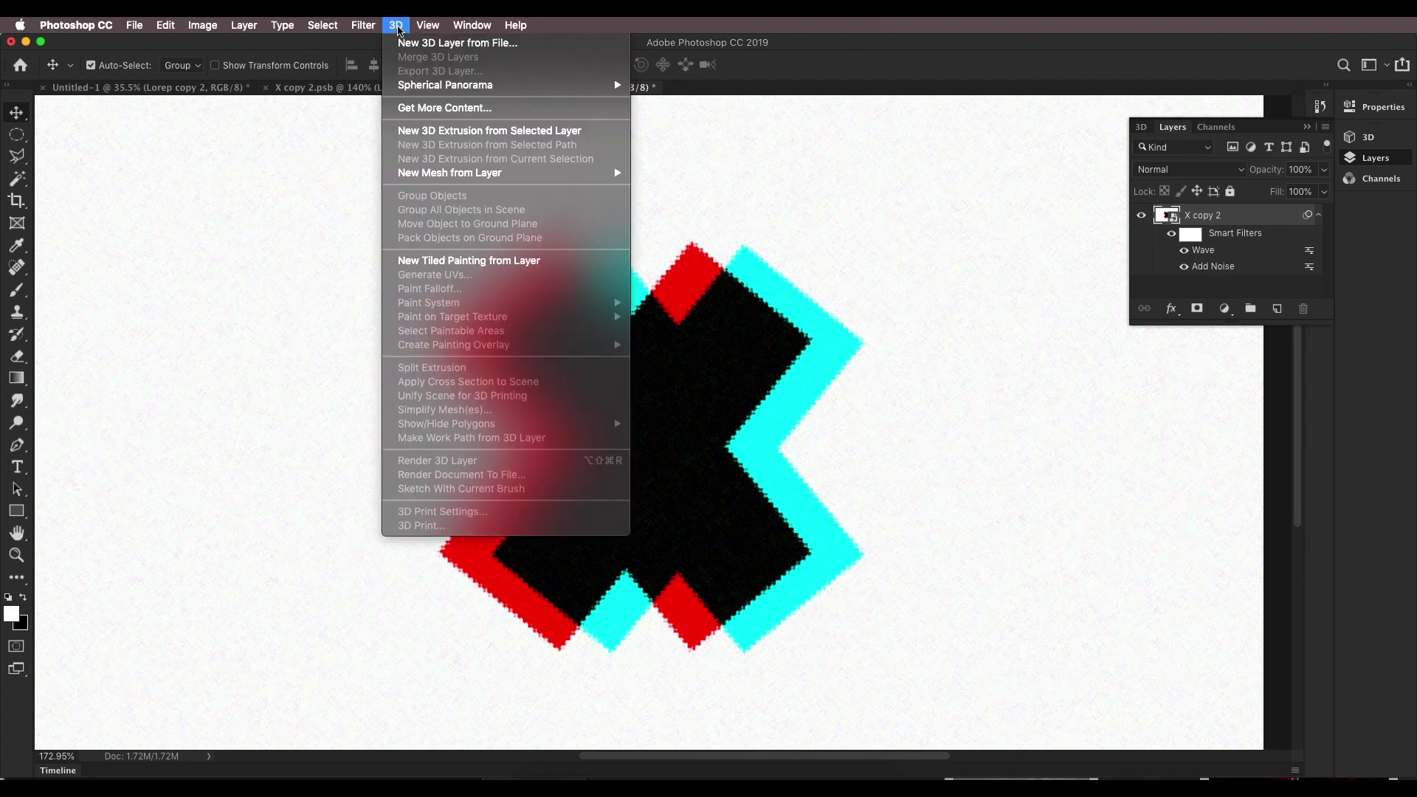
{"action": "mouse_move", "coordinate": [468, 182]}
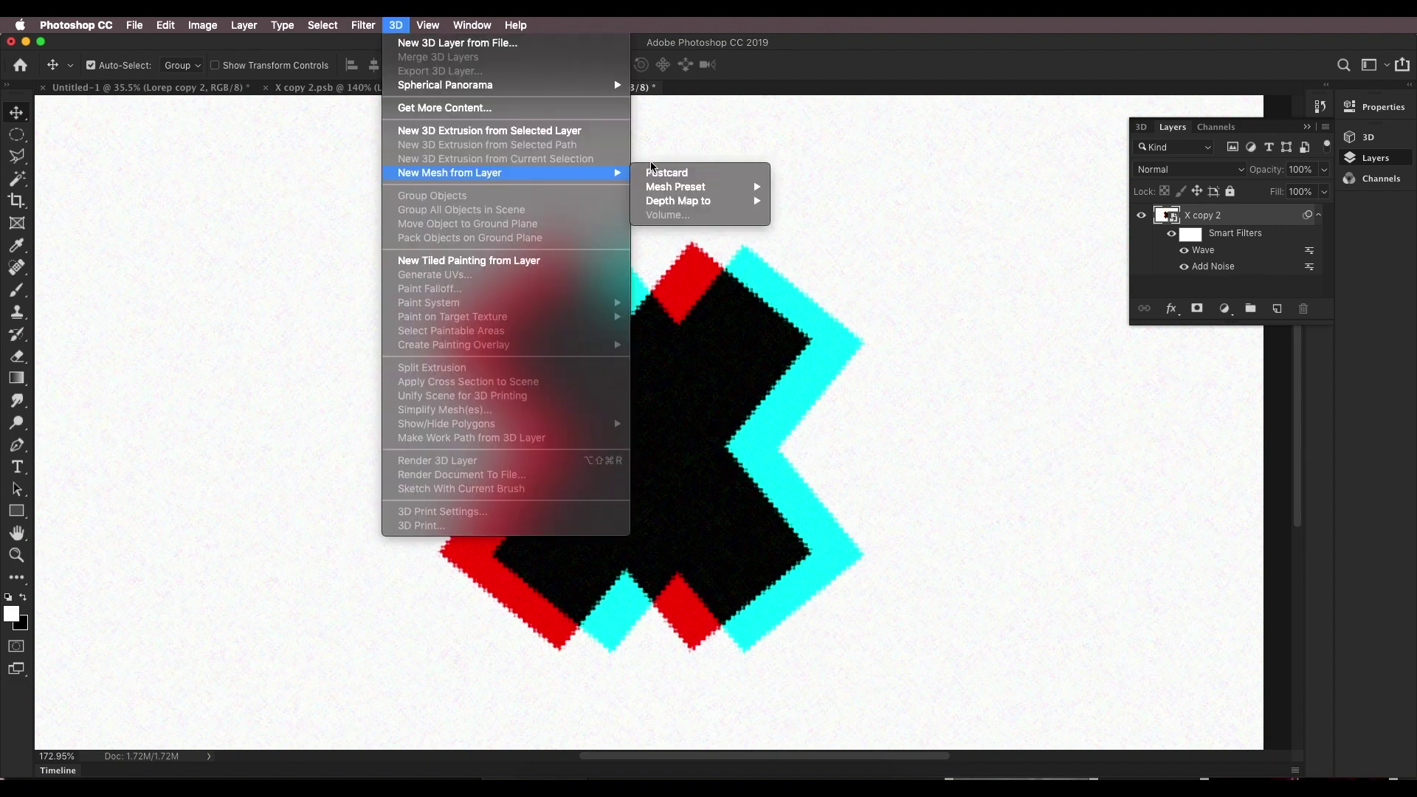
{"action": "mouse_move", "coordinate": [701, 201]}
{"action": "left_click", "coordinate": [785, 203]}
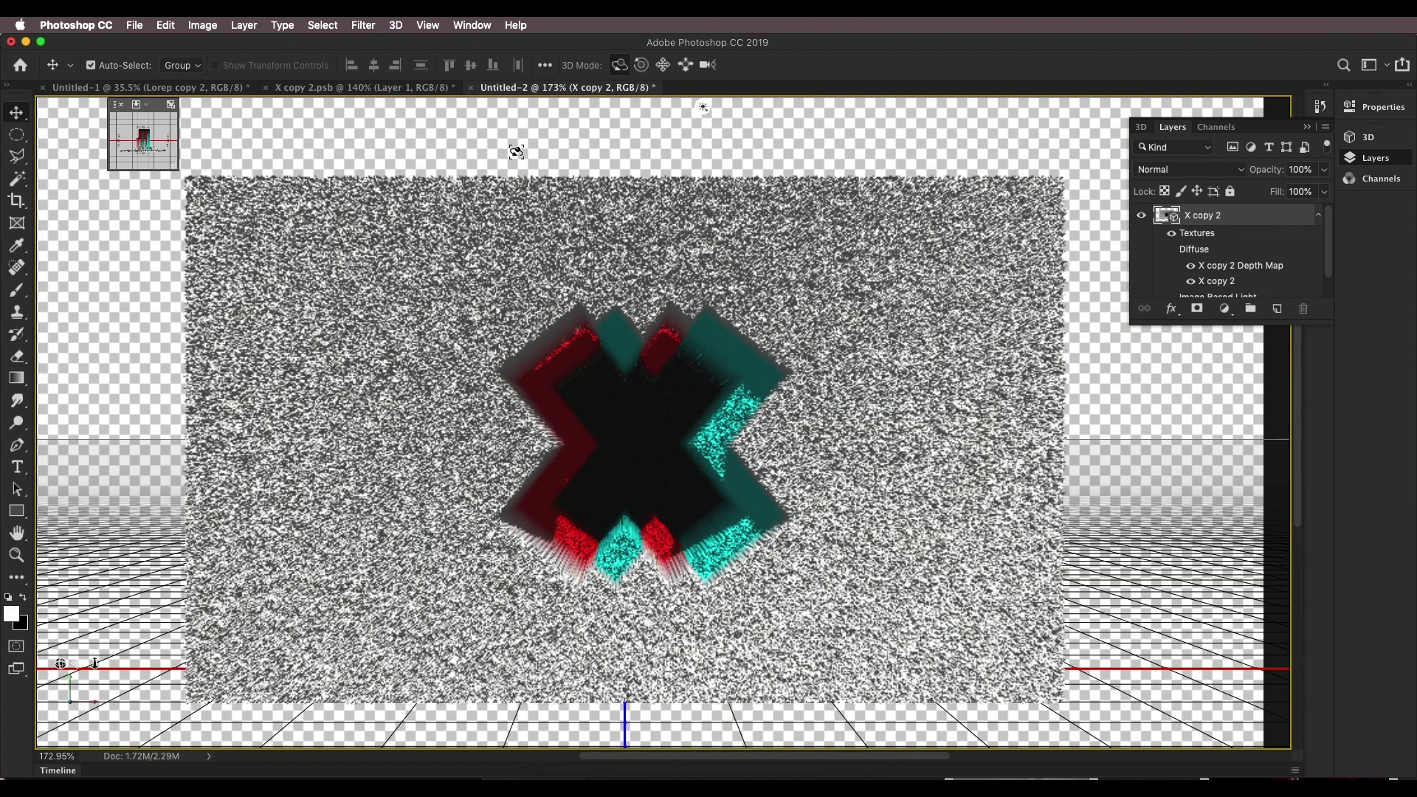
{"action": "right_click", "coordinate": [527, 137]}
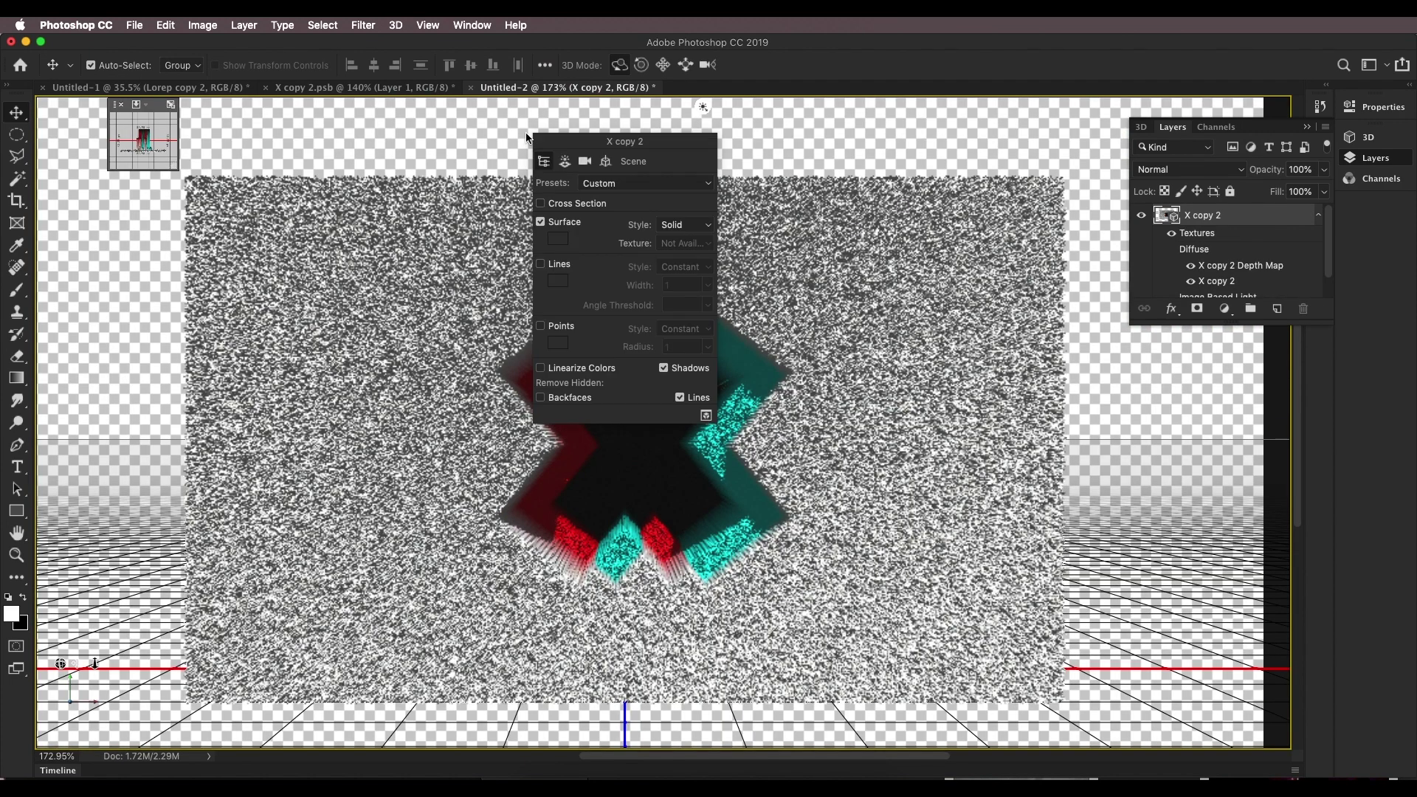
{"action": "left_click", "coordinate": [667, 230]}
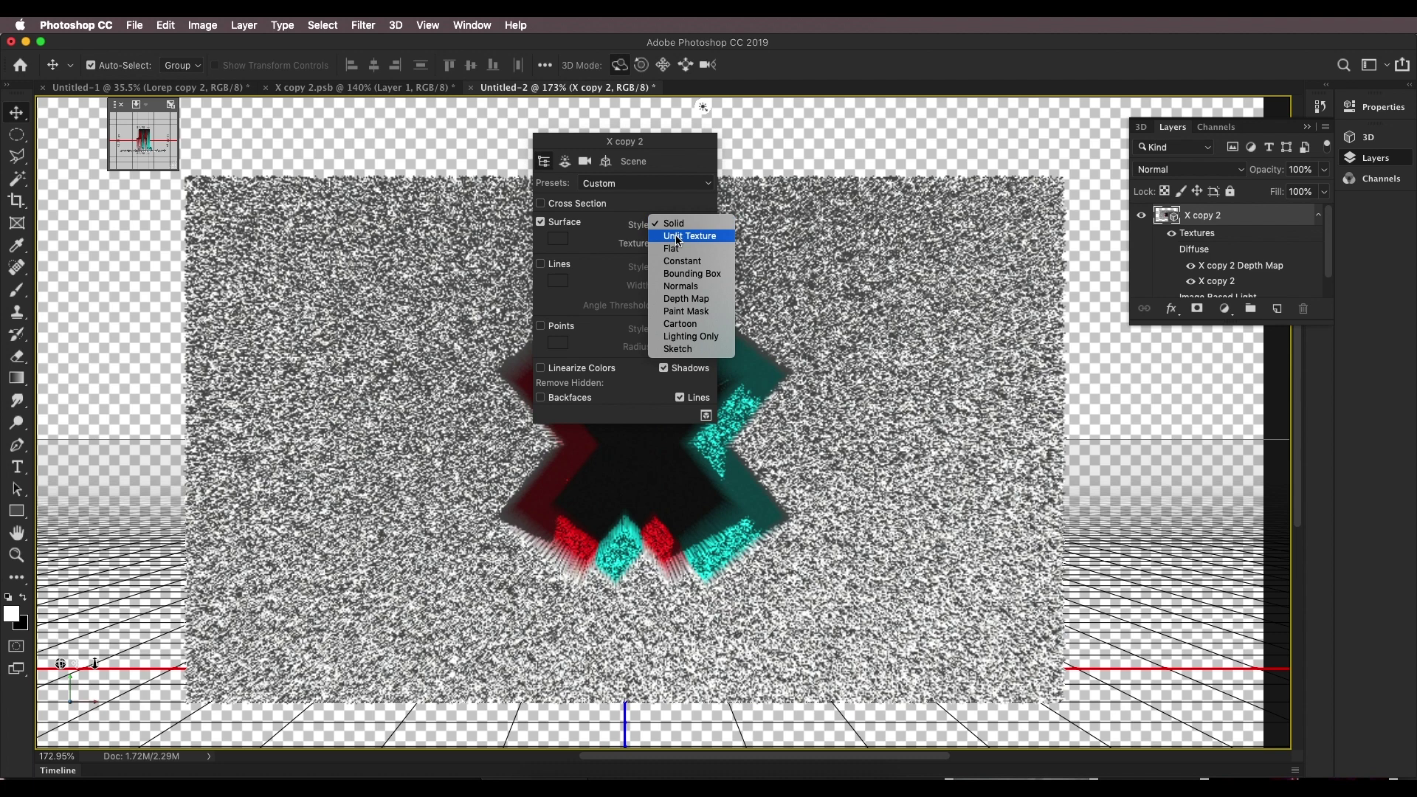
{"action": "key", "text": "Escape"}
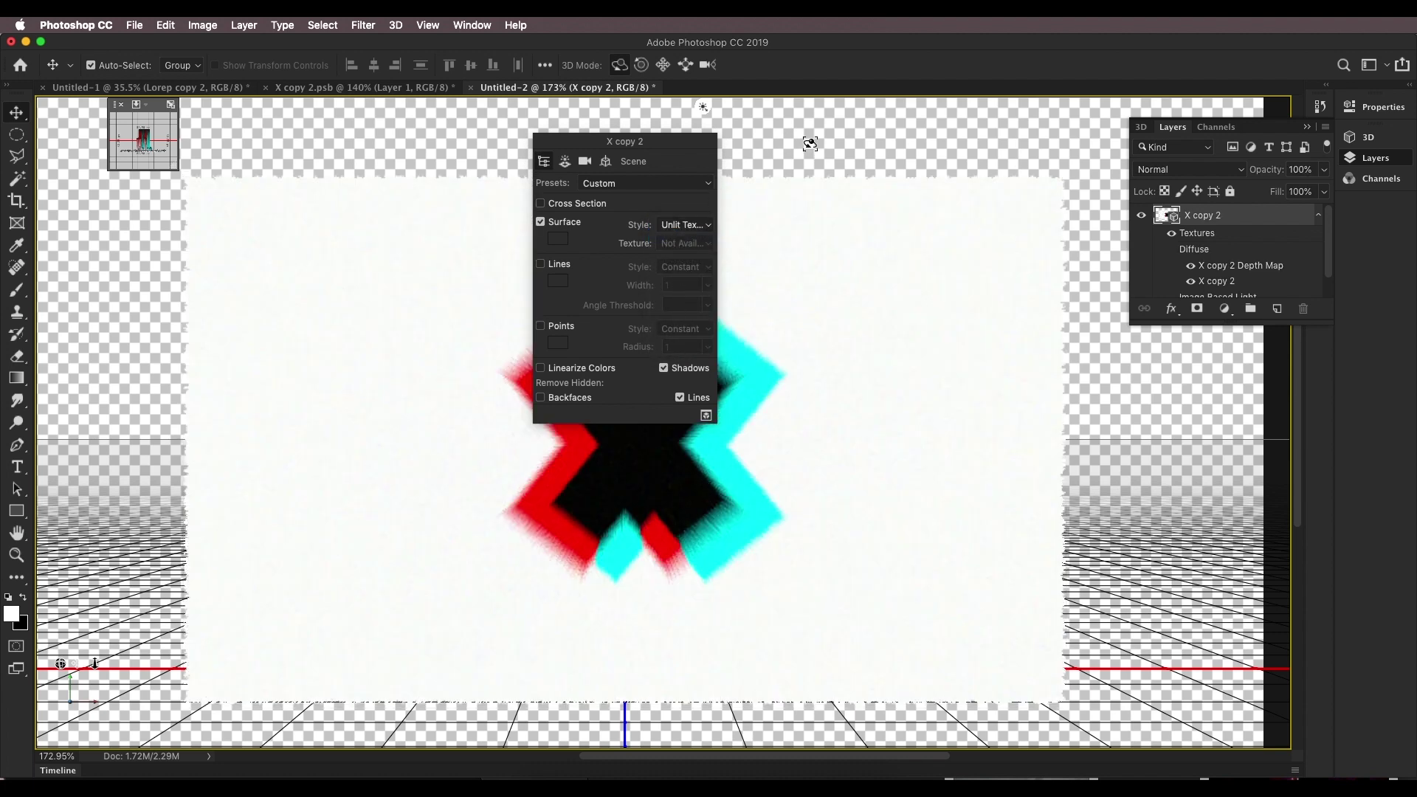
Tilt the 3D view of the X, and scale and reposition the mesh so its white plane fills the canvas.
{"action": "mouse_move", "coordinate": [807, 143]}
{"action": "left_mouse_down"}
{"action": "mouse_move", "coordinate": [782, 155]}
{"action": "mouse_move", "coordinate": [795, 140]}
{"action": "left_mouse_up"}
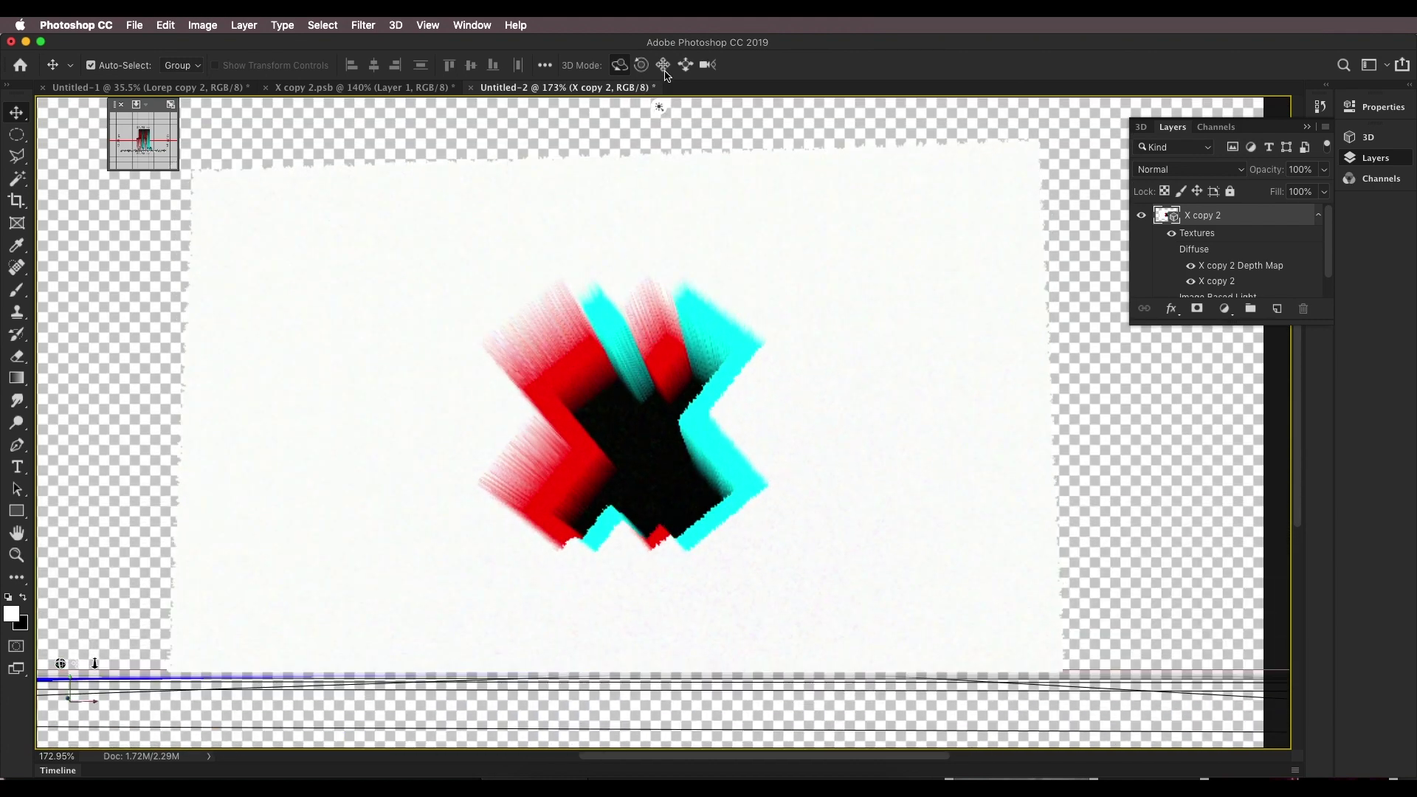
{"action": "scroll", "coordinate": [643, 413], "scroll_direction": "down", "scroll_amount": 5}
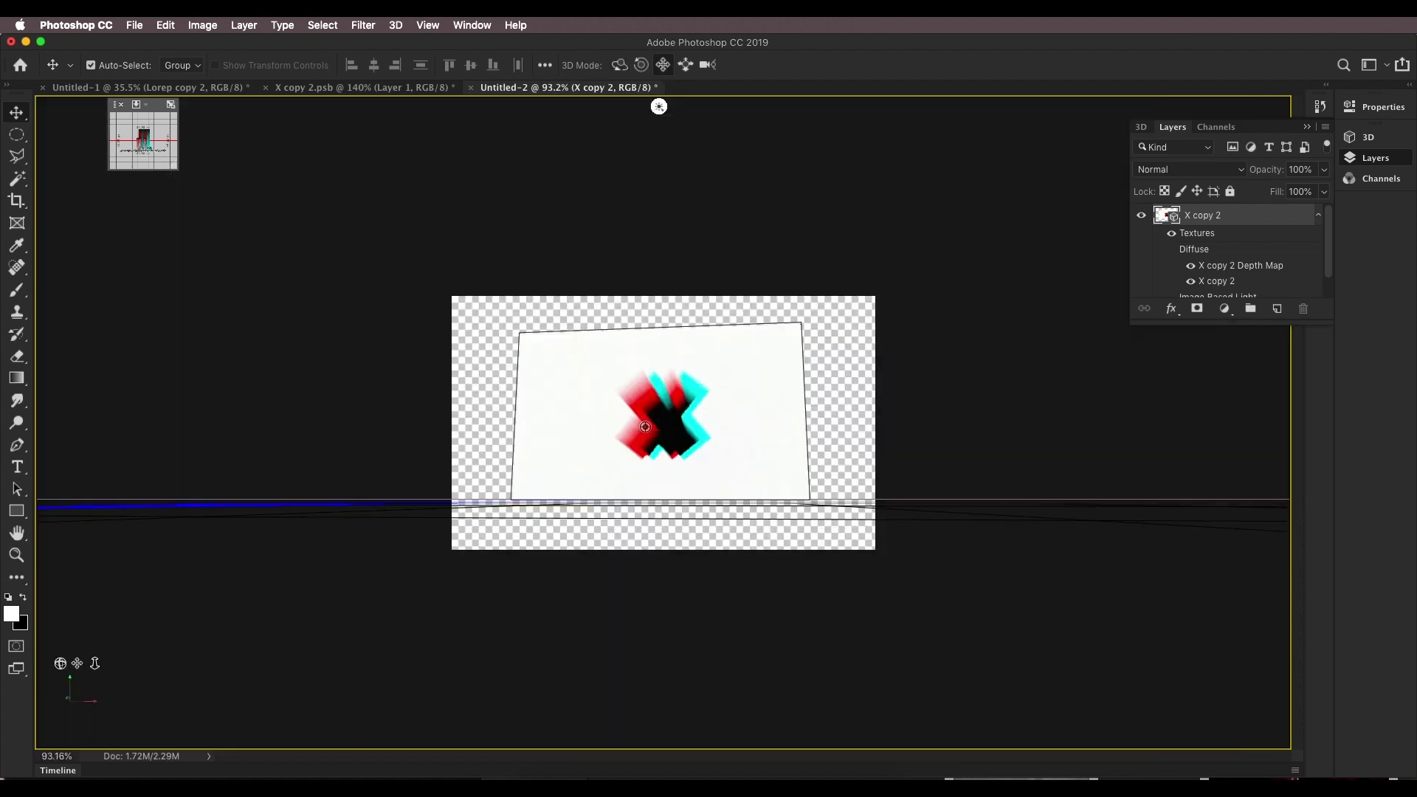
{"action": "scroll", "coordinate": [647, 438], "scroll_direction": "up", "scroll_amount": 2}
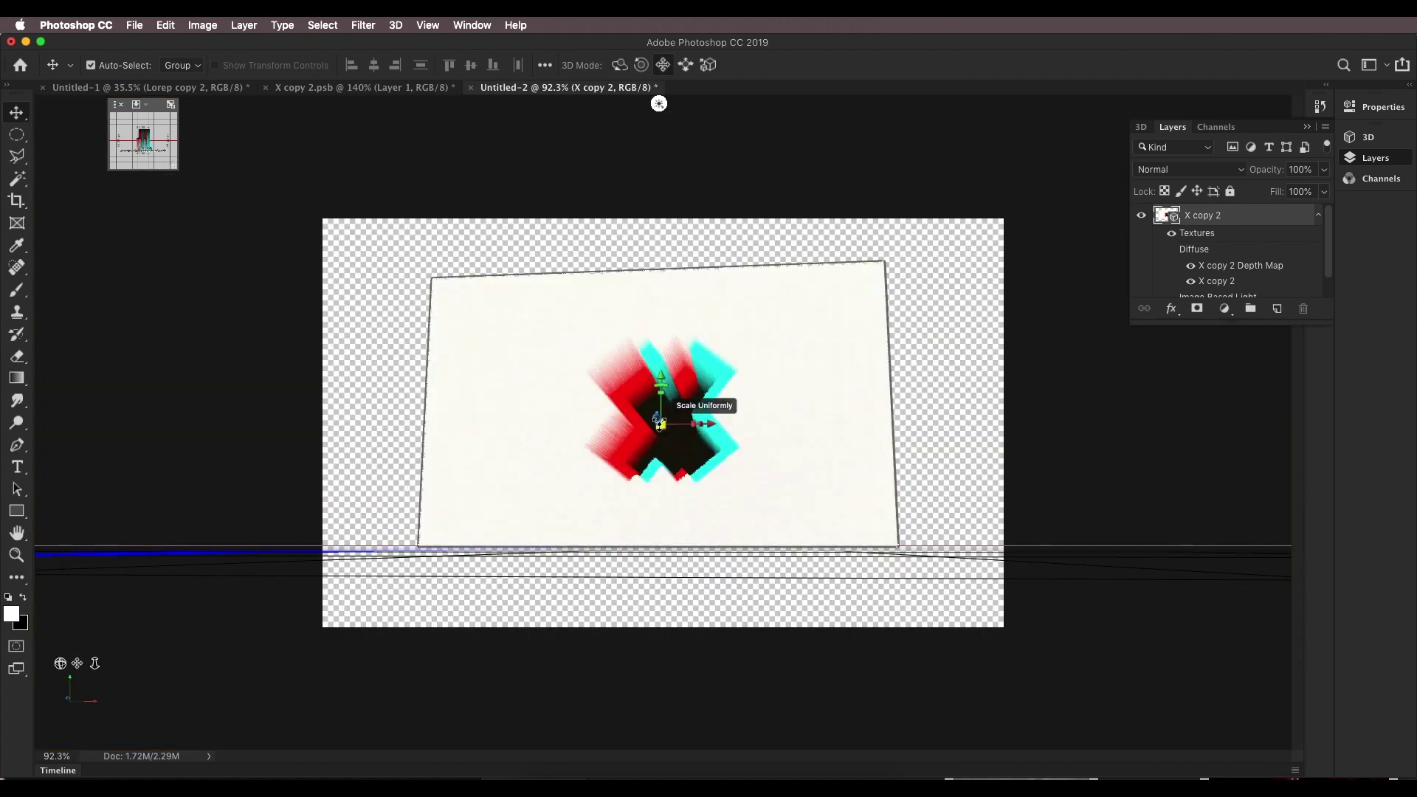
{"action": "left_click_drag", "start_coordinate": [658, 419], "coordinate": [658, 425]}
{"action": "left_click_drag", "start_coordinate": [655, 448], "coordinate": [629, 216]}
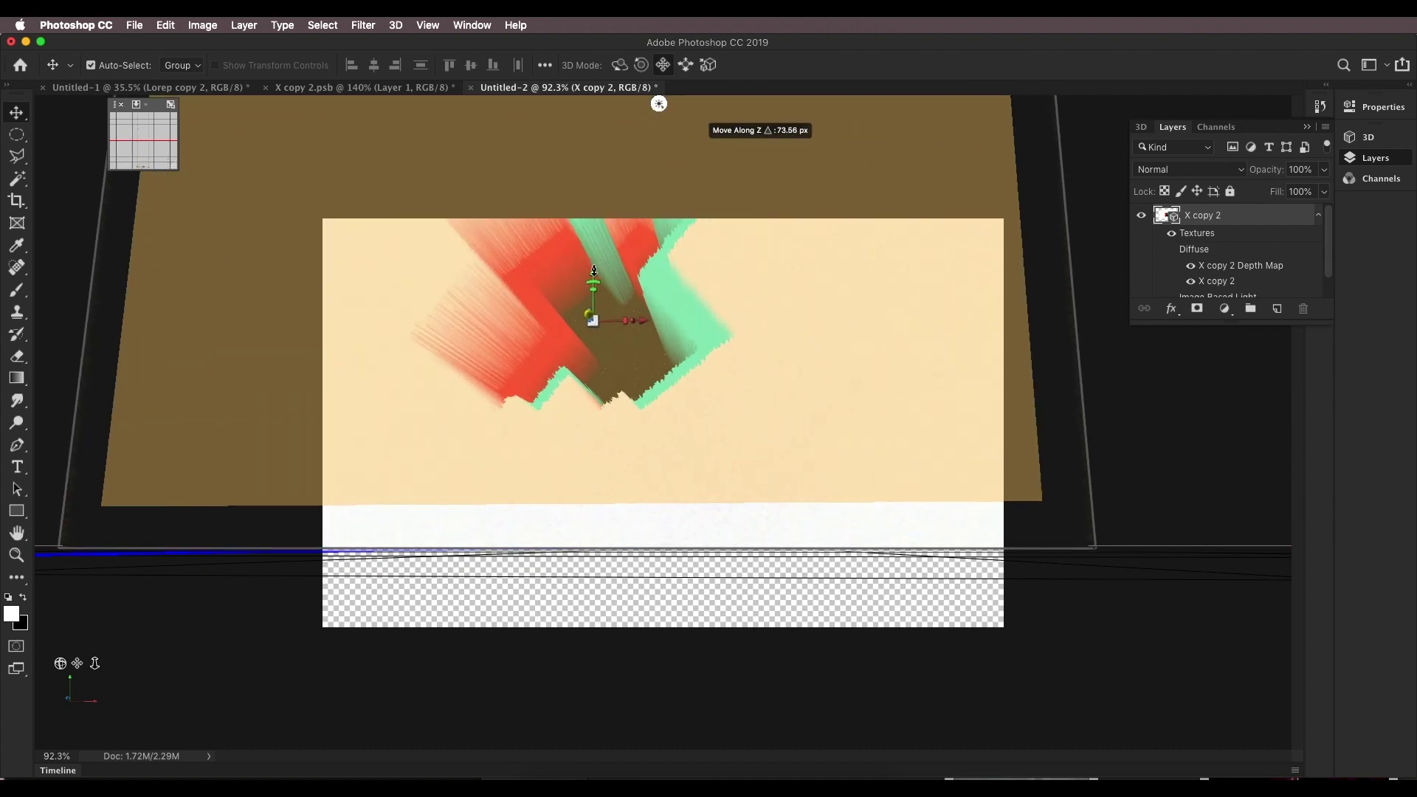
{"action": "left_click_drag", "start_coordinate": [594, 272], "coordinate": [653, 142]}
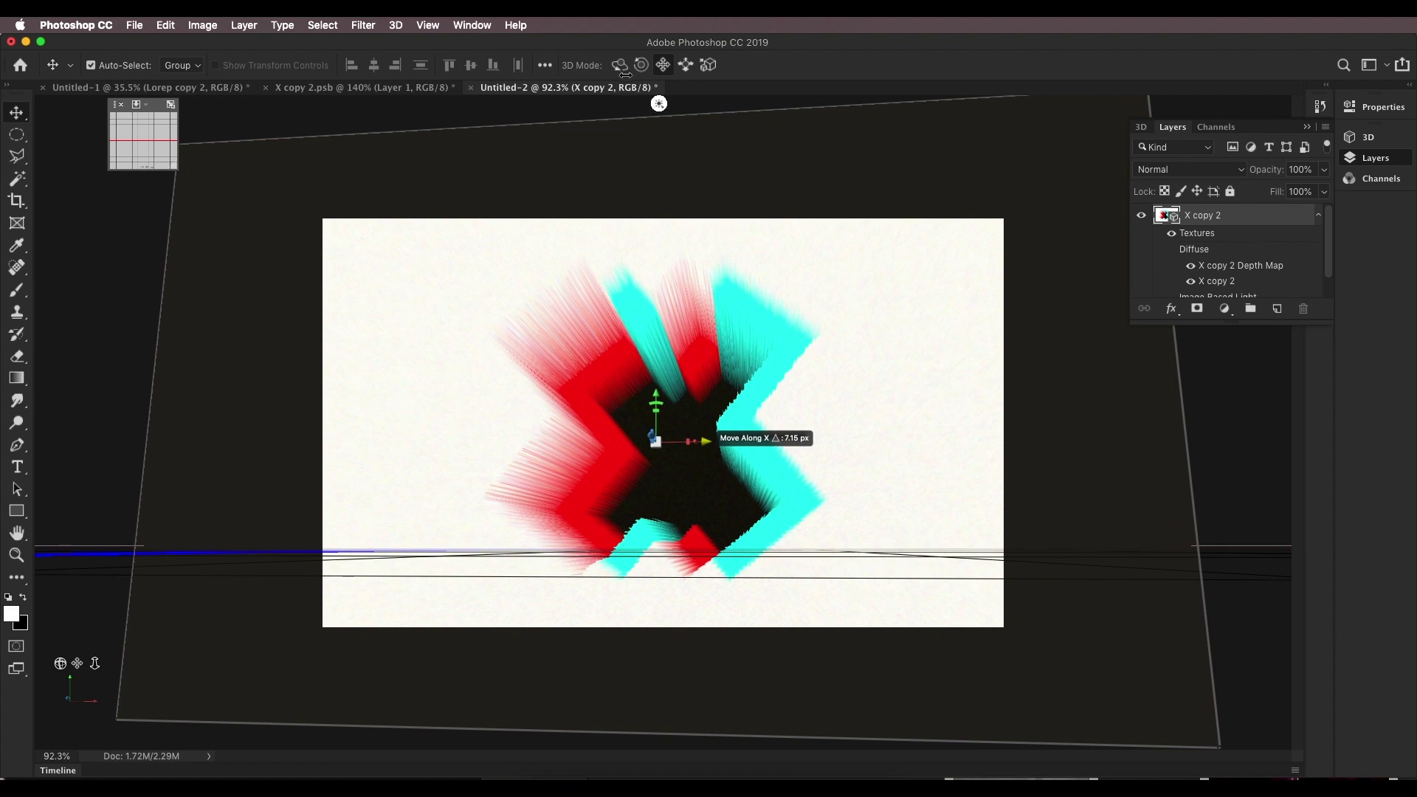
Fine-tune the 3D view's orbit and pan around the extruded X, and collapse and deselect the X copy 2 layer.
{"action": "left_click_drag", "start_coordinate": [622, 70], "coordinate": [662, 65]}
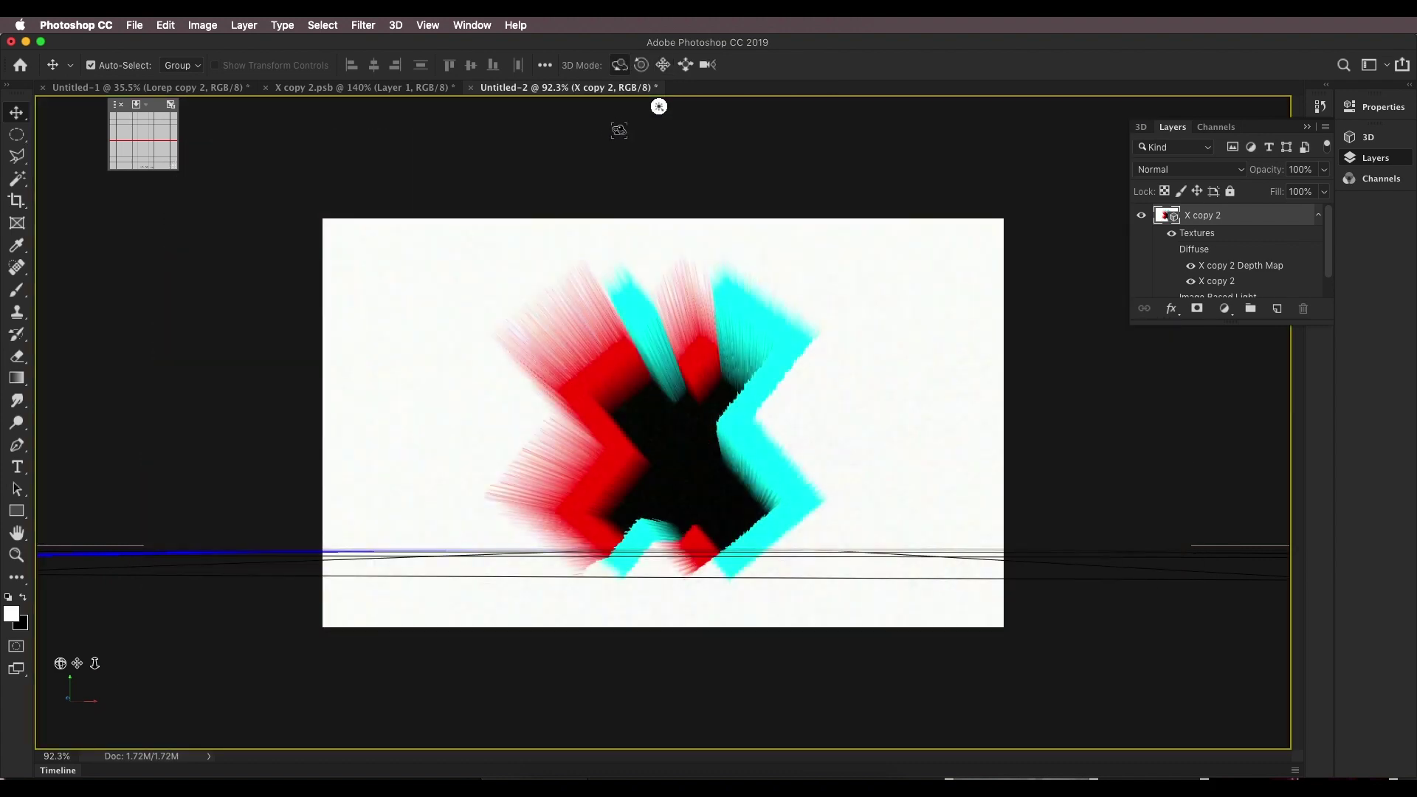
{"action": "mouse_move", "coordinate": [621, 130]}
{"action": "left_mouse_down"}
{"action": "mouse_move", "coordinate": [641, 159]}
{"action": "mouse_move", "coordinate": [634, 143]}
{"action": "mouse_move", "coordinate": [649, 139]}
{"action": "mouse_move", "coordinate": [632, 148]}
{"action": "left_mouse_up"}
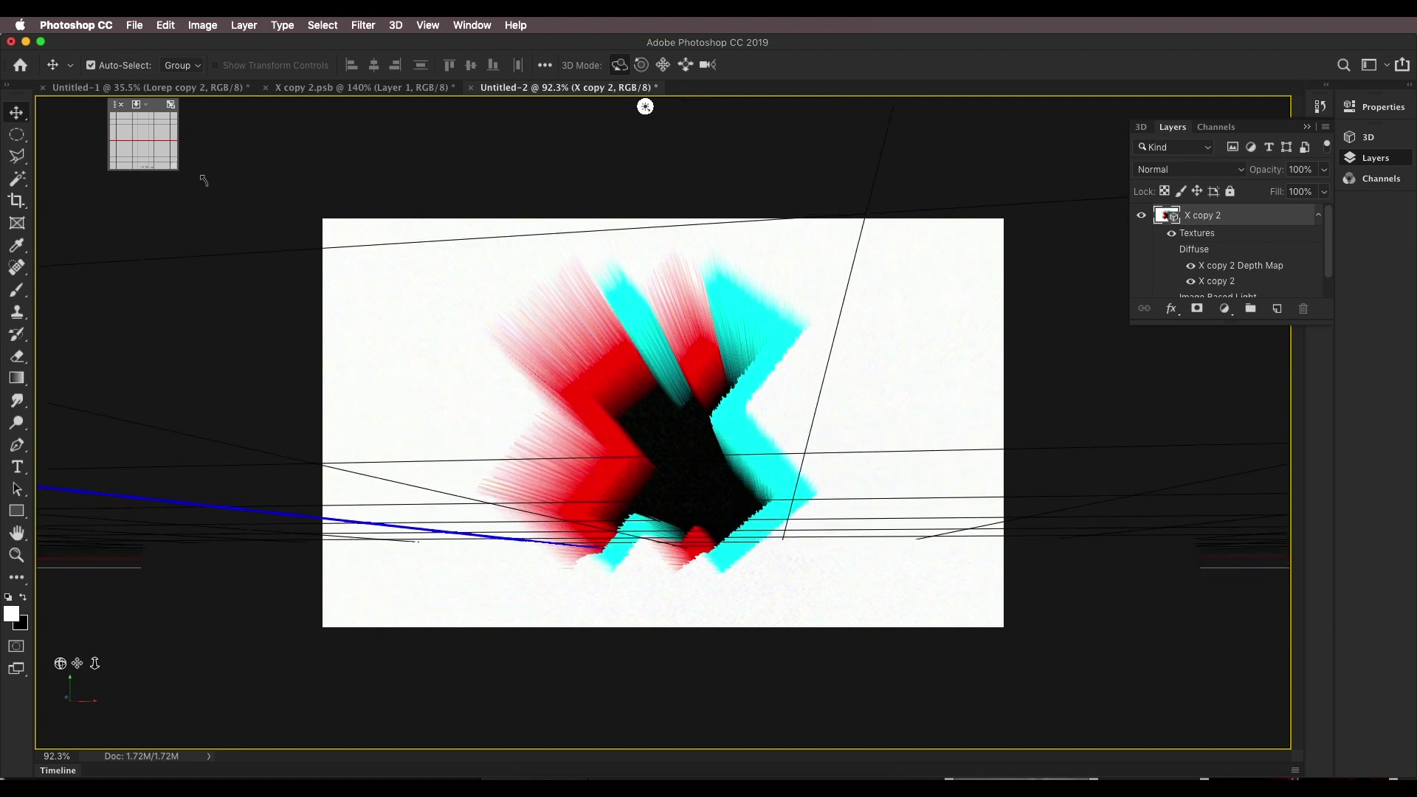
{"action": "left_click", "coordinate": [663, 64]}
{"action": "left_click_drag", "start_coordinate": [640, 364], "coordinate": [707, 371]}
{"action": "left_click", "coordinate": [1319, 216]}
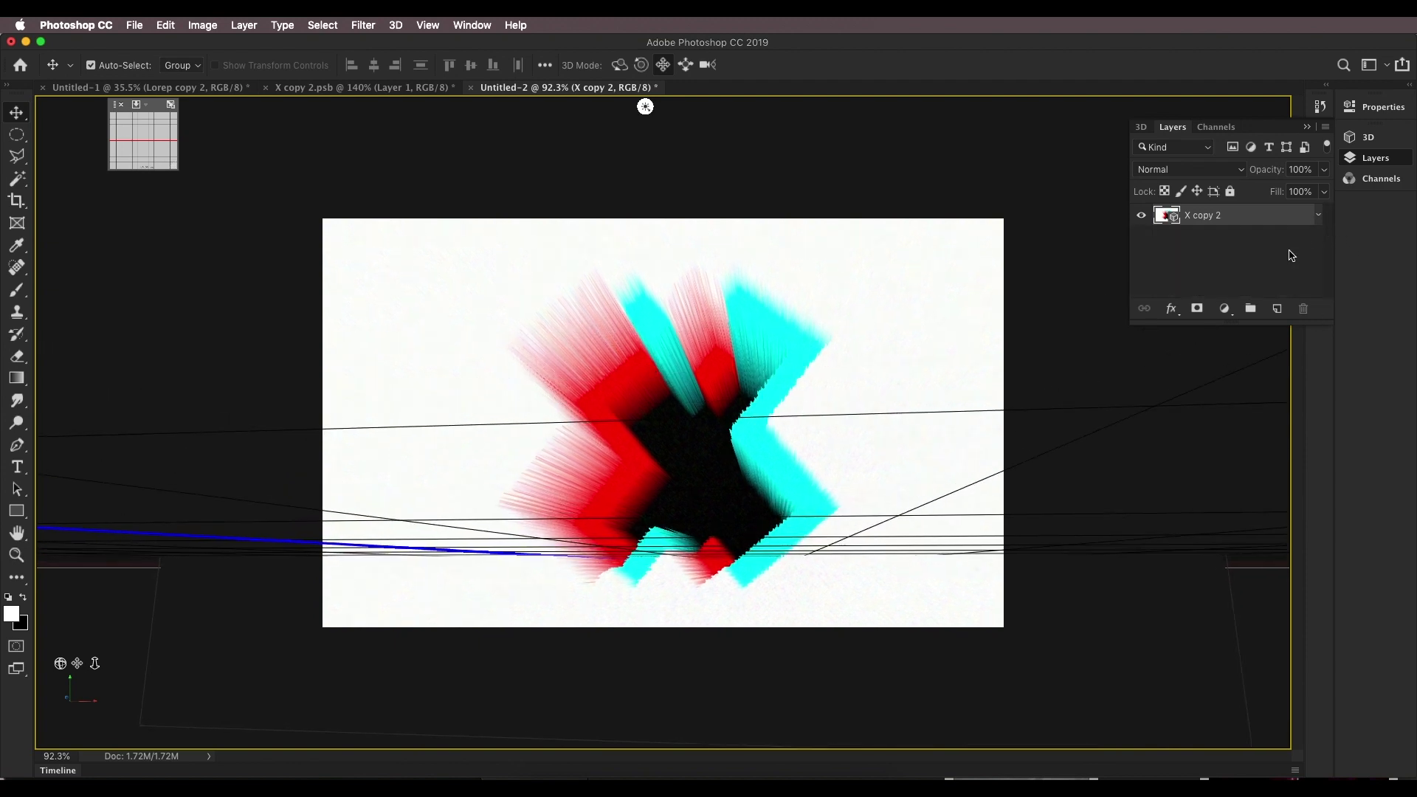
{"action": "left_click", "coordinate": [1288, 266]}
Examine the extruded X's edges at several zoom levels, and view the finished X and the smash copy 2 layer in X copy 2.psb.
{"action": "scroll", "coordinate": [1045, 347], "scroll_direction": "up", "scroll_amount": 5}
{"action": "scroll", "coordinate": [733, 435], "scroll_direction": "down", "scroll_amount": 8}
{"action": "scroll", "coordinate": [731, 434], "scroll_direction": "up", "scroll_amount": 6}
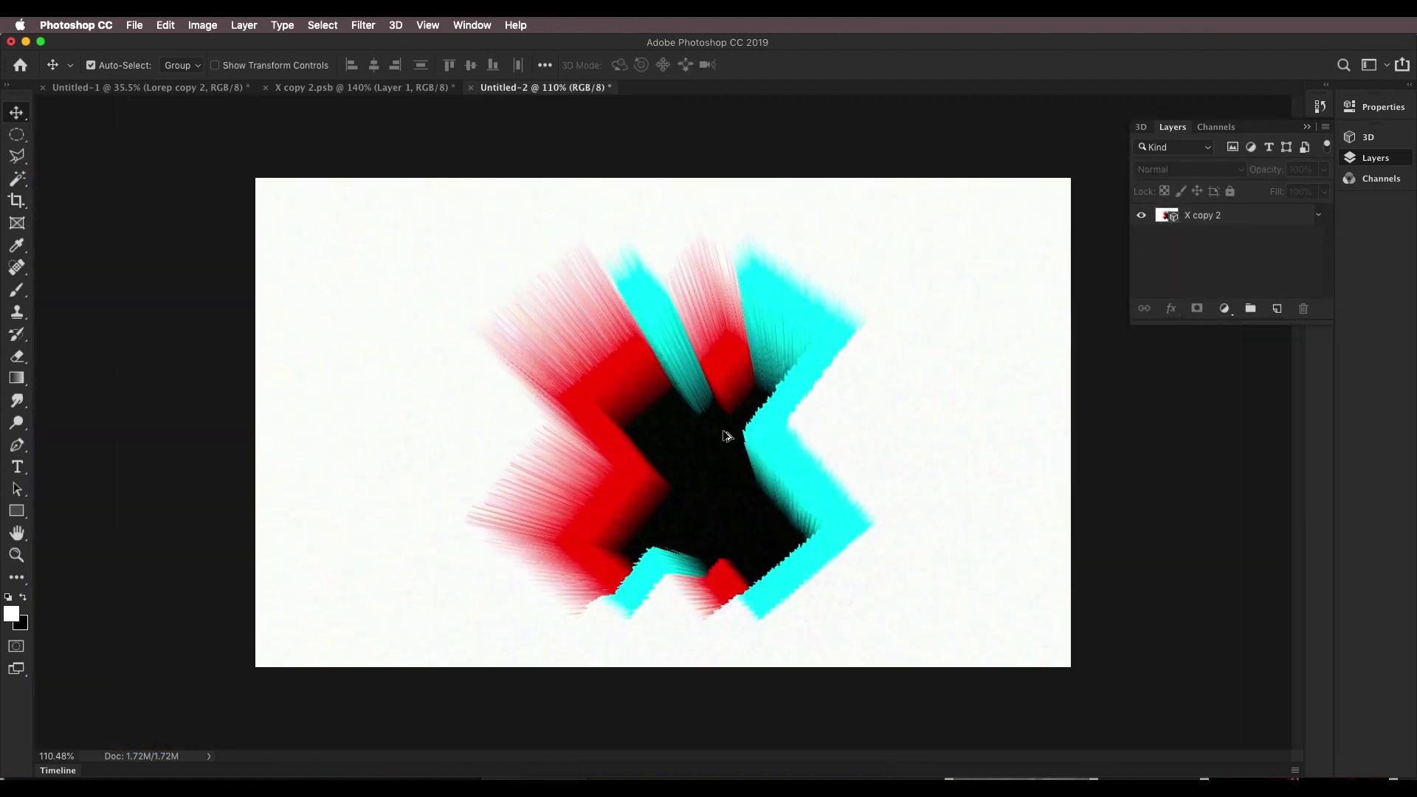
{"action": "scroll", "coordinate": [690, 389], "scroll_direction": "up", "scroll_amount": 3}
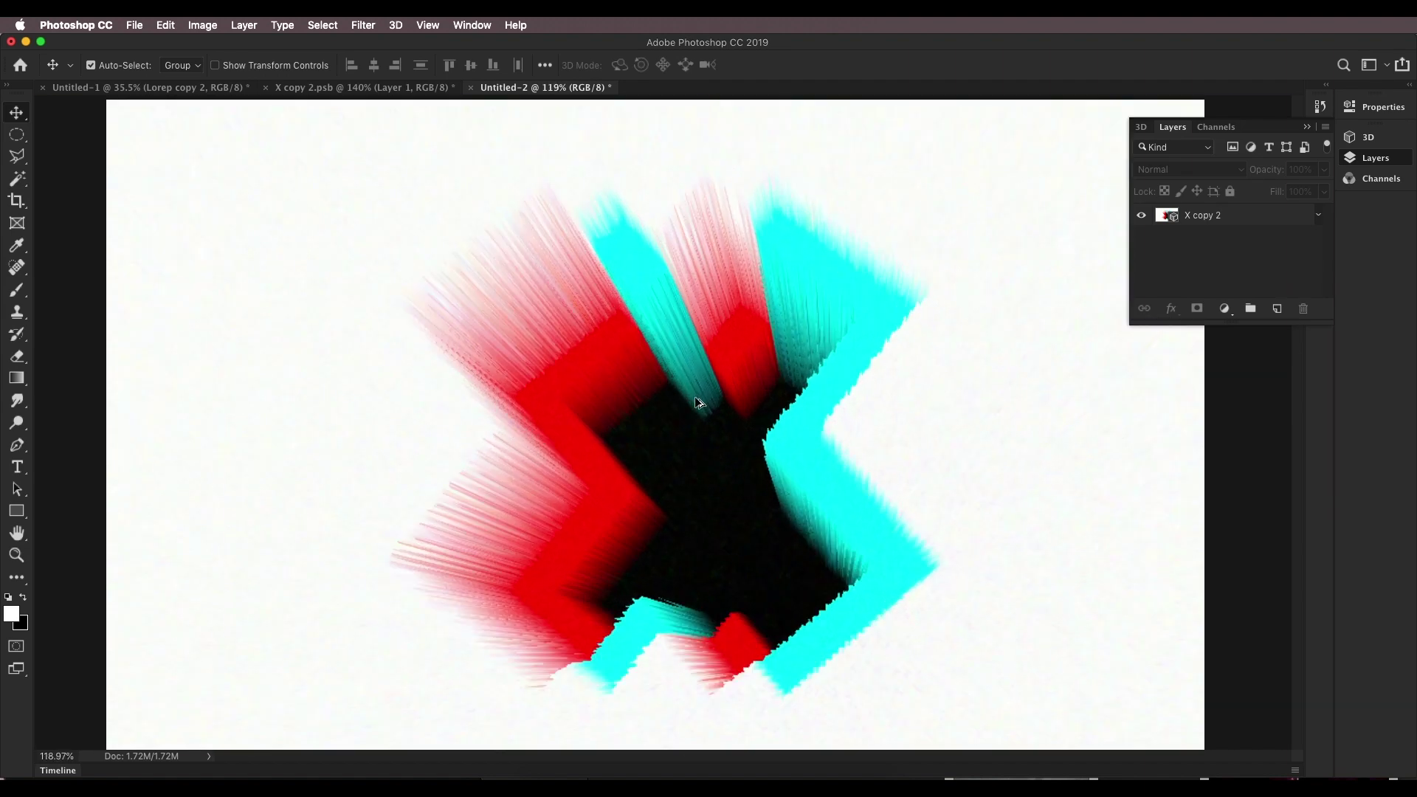
{"action": "scroll", "coordinate": [698, 400], "scroll_direction": "down", "scroll_amount": 3}
{"action": "scroll", "coordinate": [708, 410], "scroll_direction": "up", "scroll_amount": 1}
{"action": "scroll", "coordinate": [707, 410], "scroll_direction": "down", "scroll_amount": 1}
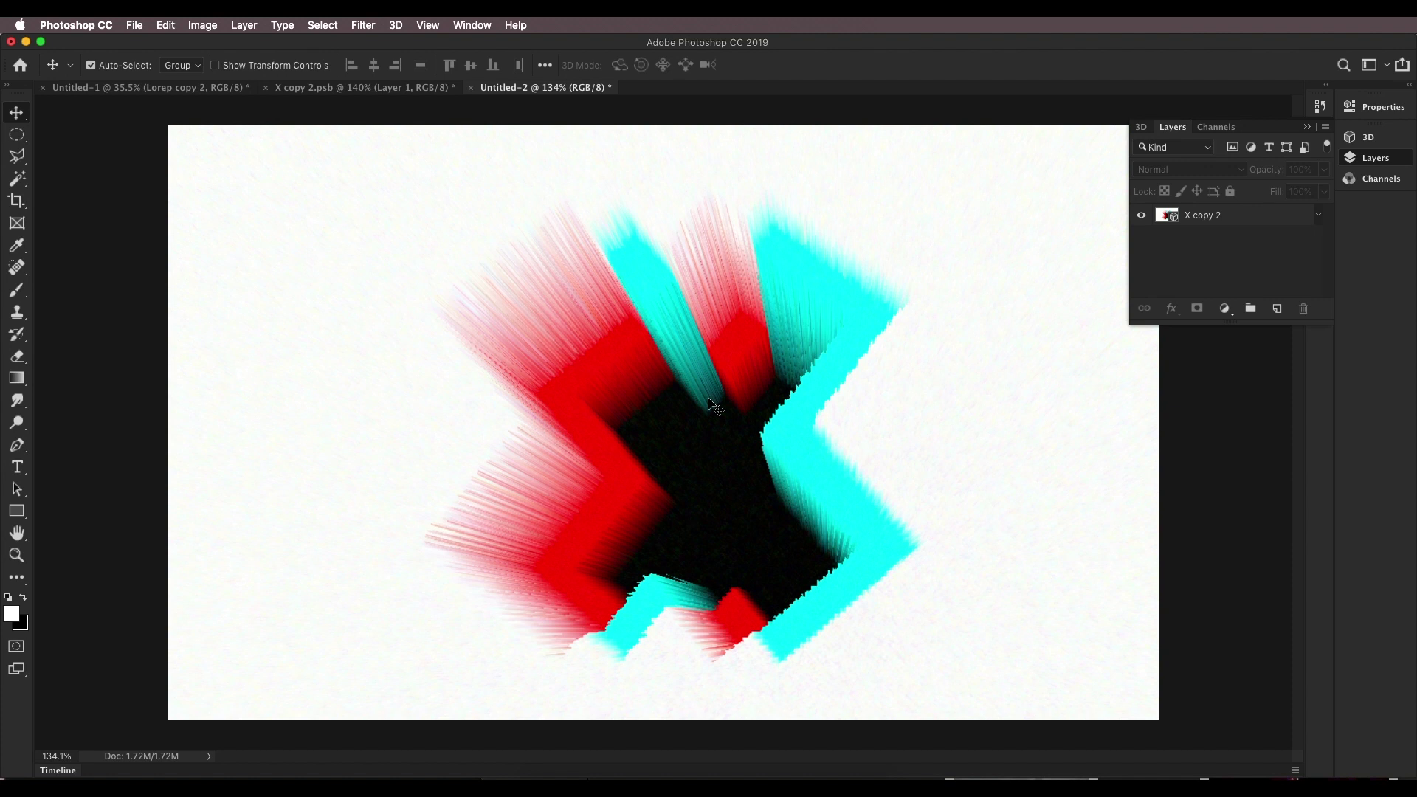
{"action": "left_click", "coordinate": [400, 89]}
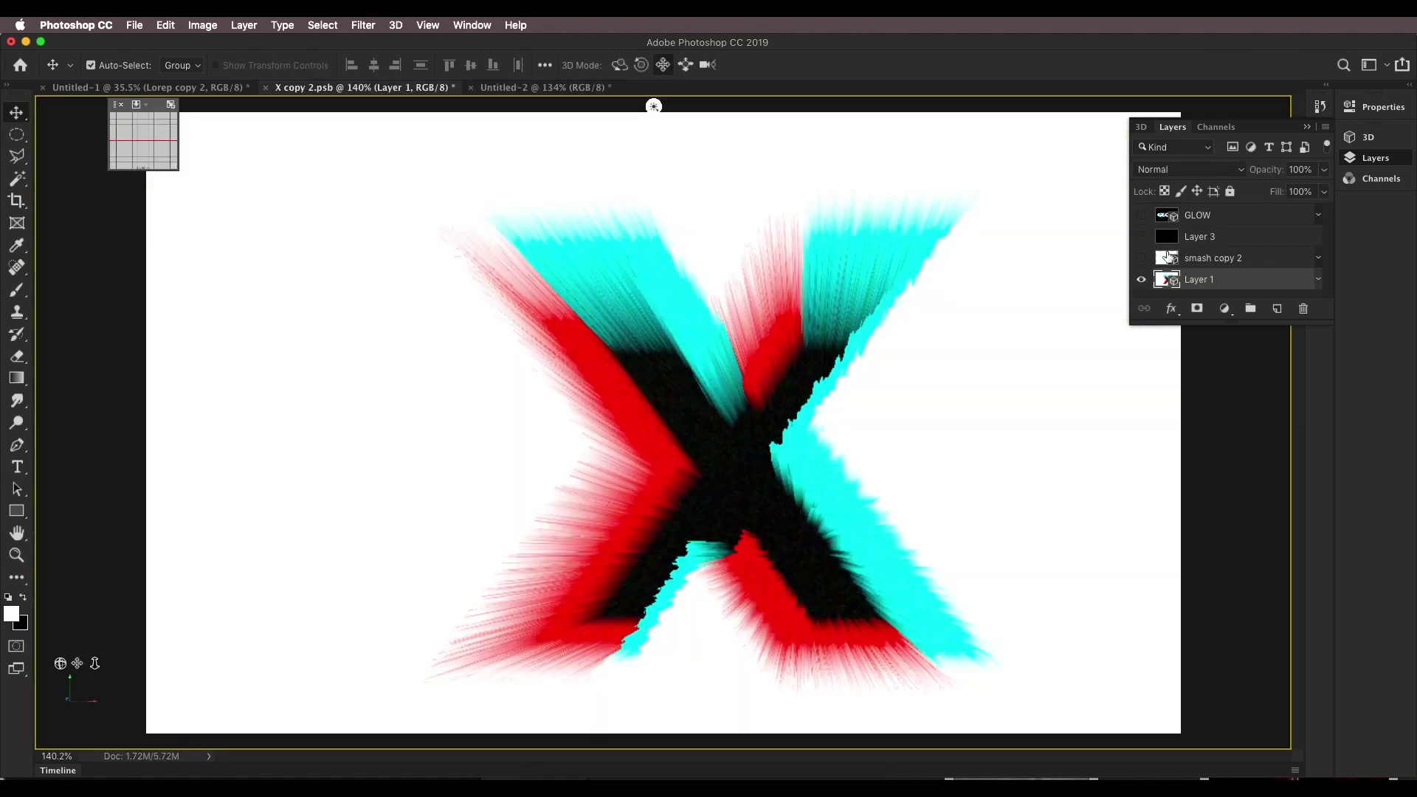
{"action": "left_click", "coordinate": [1142, 257]}
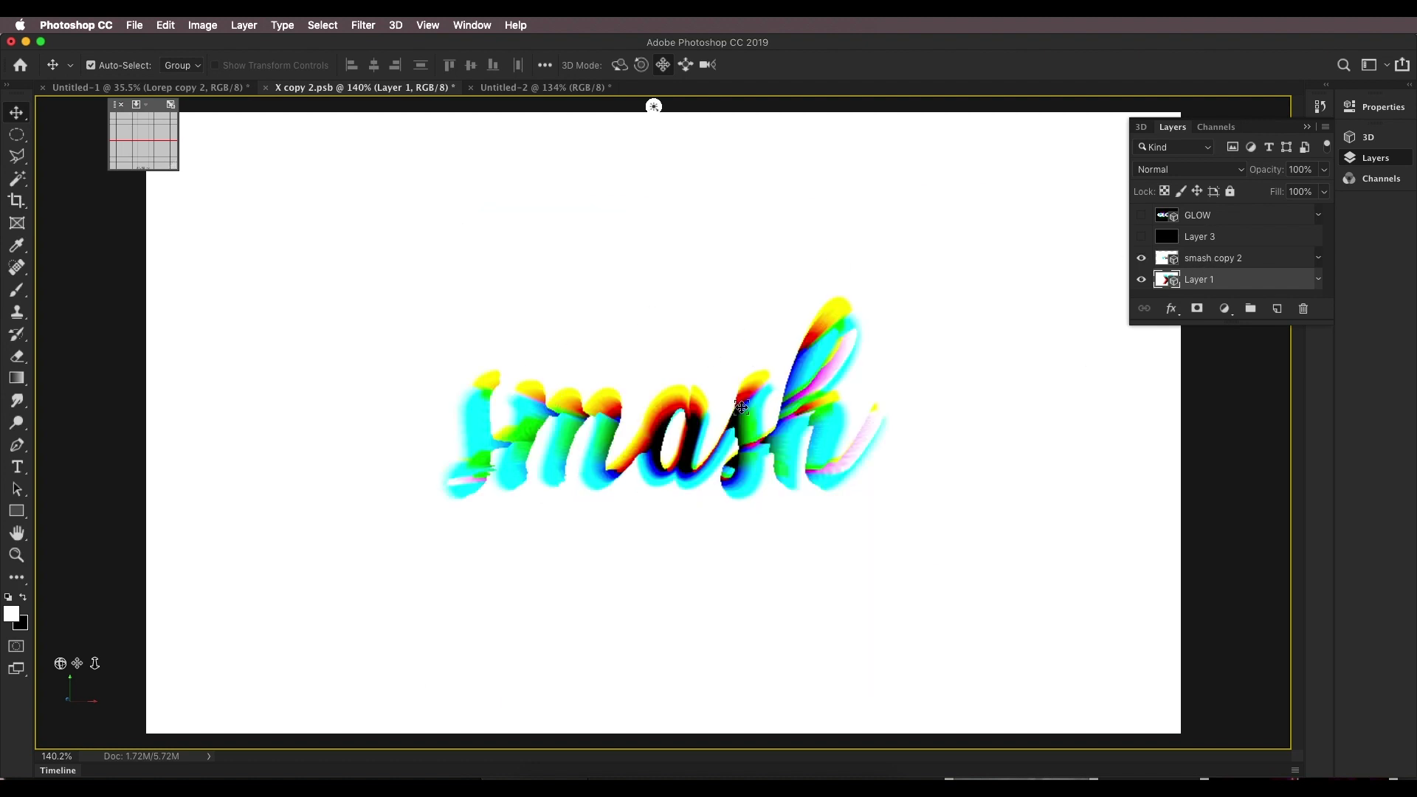
Return to Untitled-2, hide the X copy 2 layer and add a new layer above it filled with white.
{"action": "left_click", "coordinate": [565, 89]}
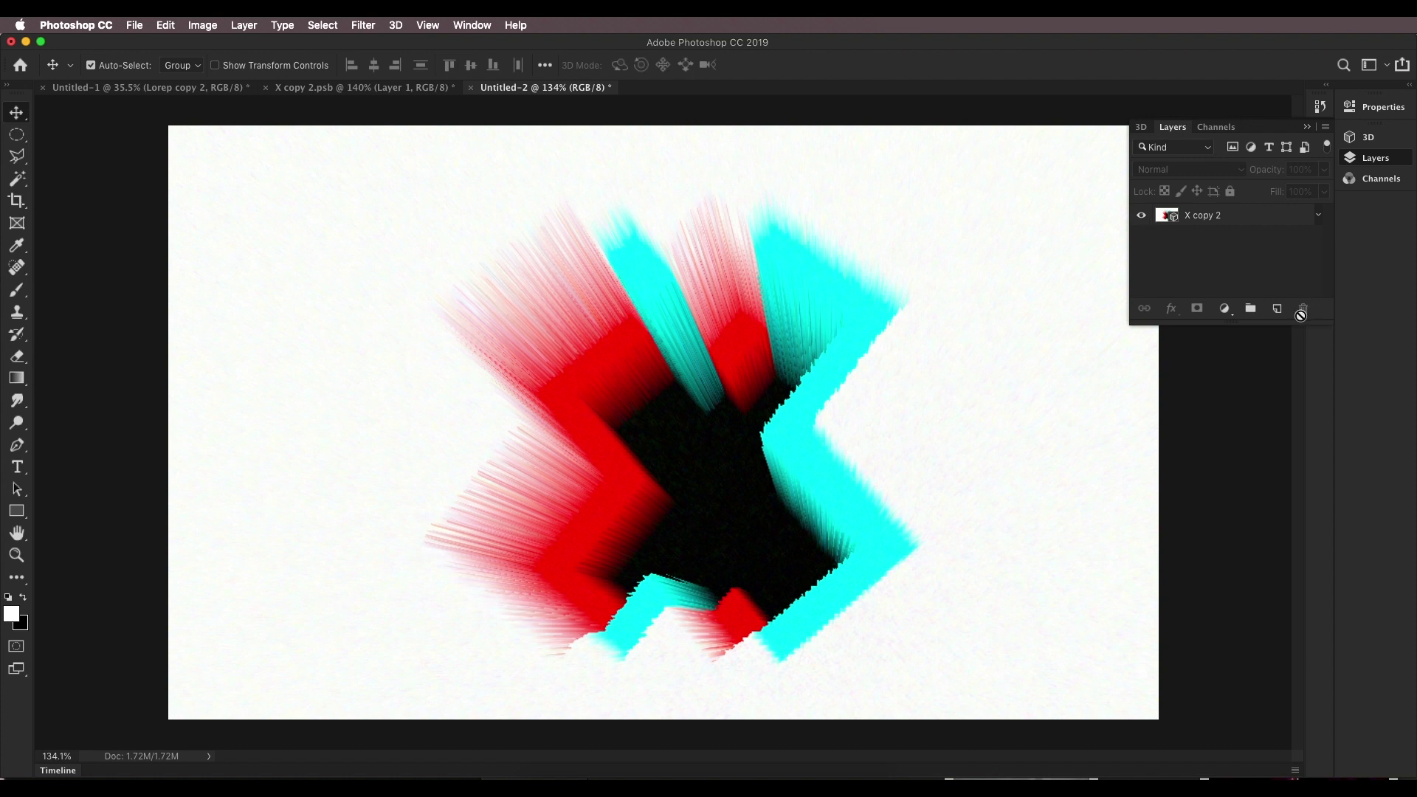
{"action": "left_click", "coordinate": [1277, 310]}
{"action": "key", "text": "t"}
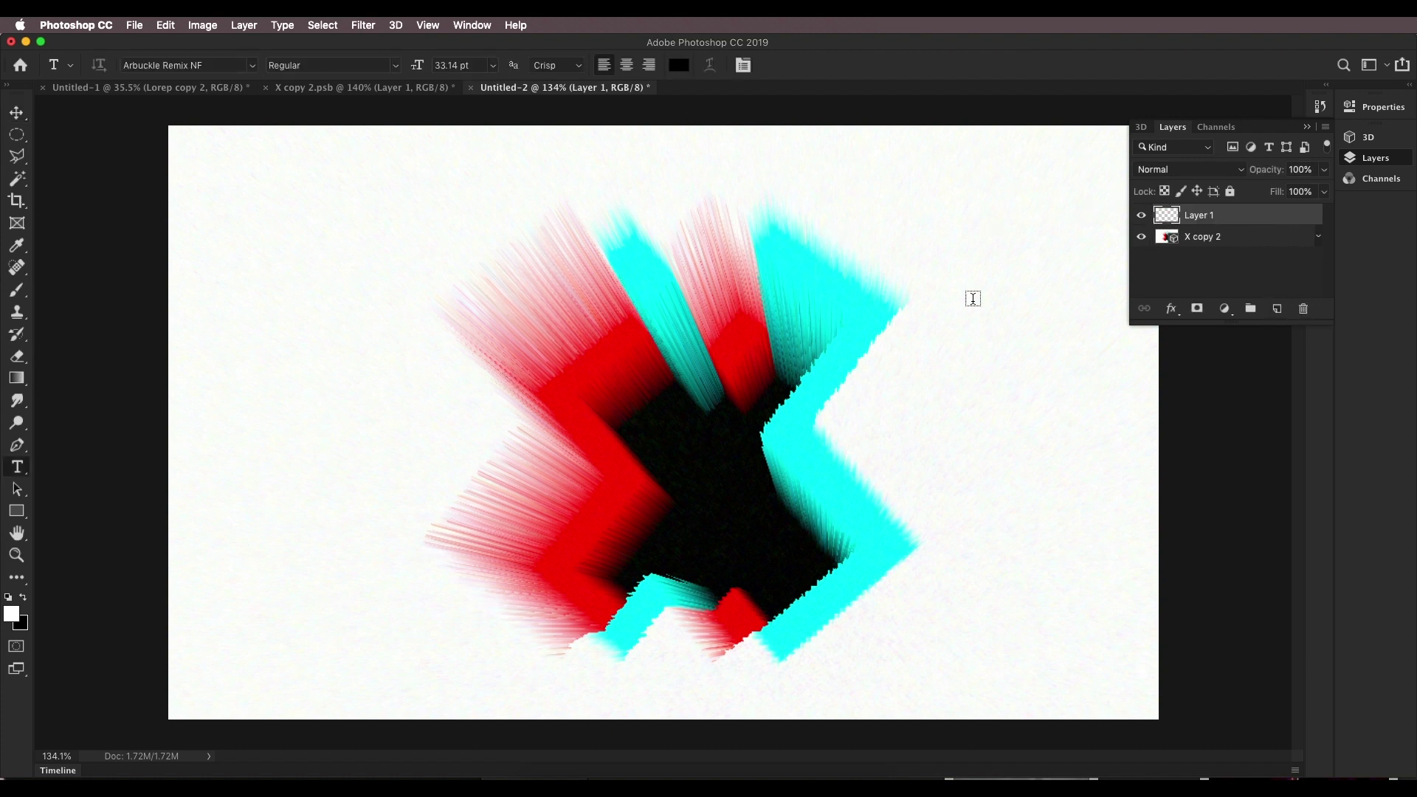
{"action": "left_click", "coordinate": [1143, 237]}
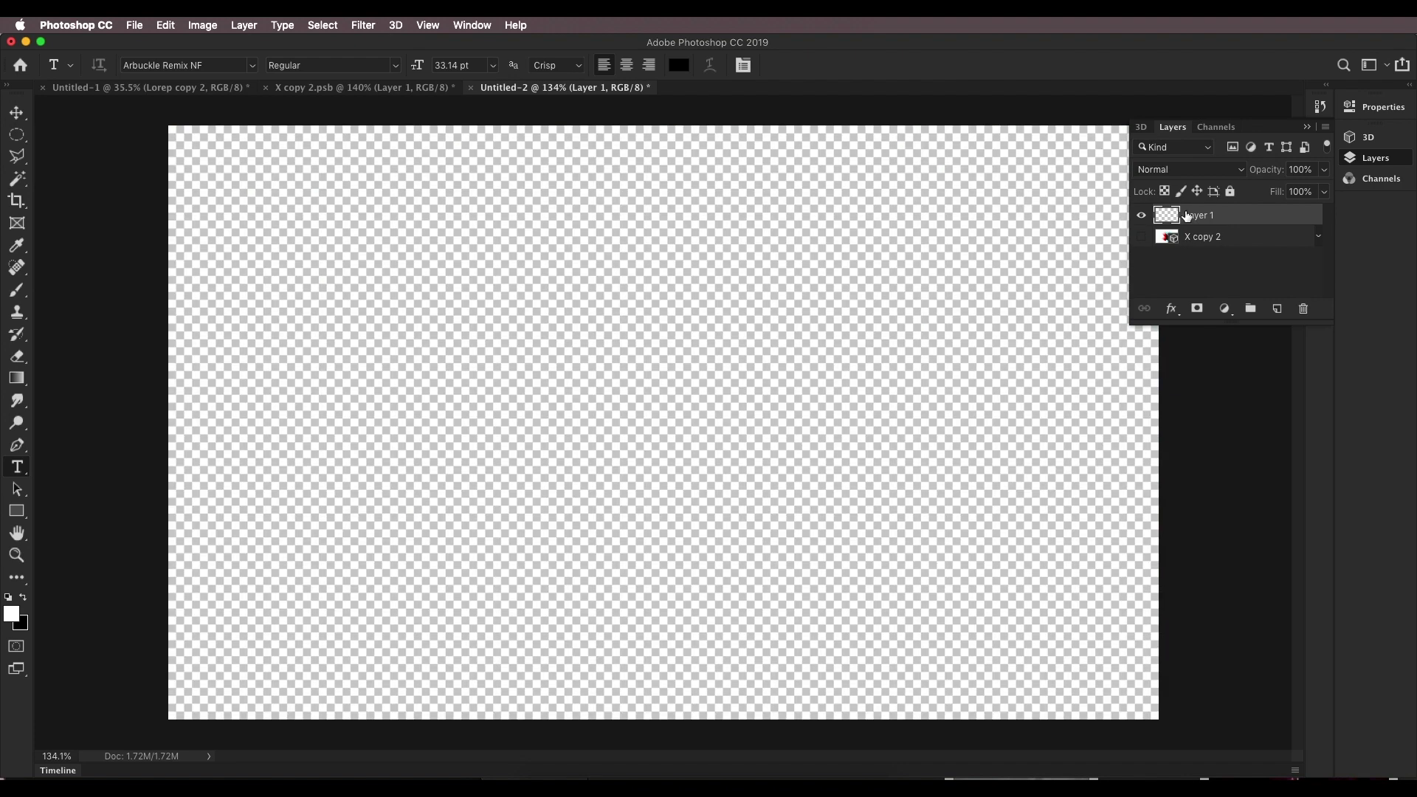
{"action": "key", "text": "alt+BackSpace"}
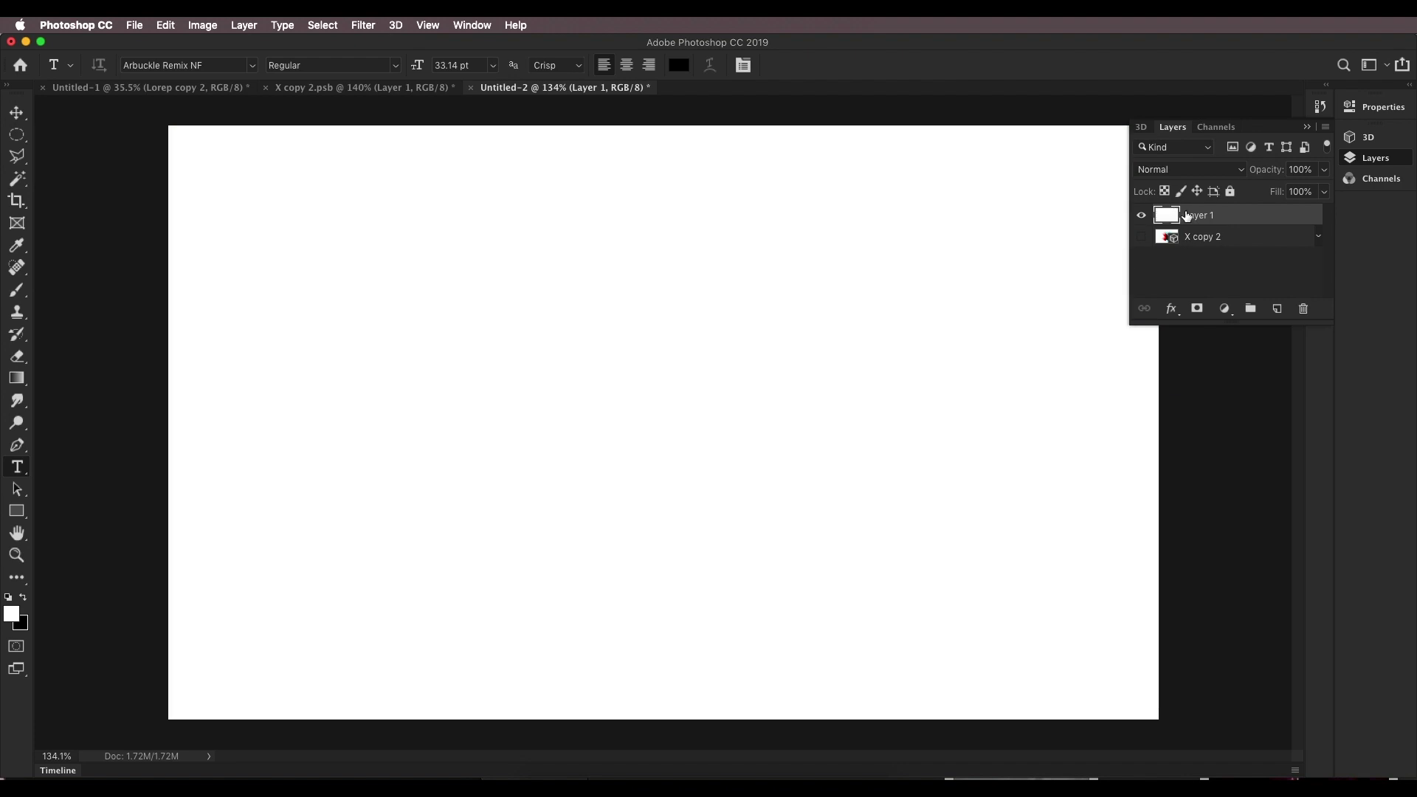
Add the text "smash" in black 33.14 pt Arbuckle Remix NF and move it near the middle of the canvas.
{"action": "left_click", "coordinate": [554, 345]}
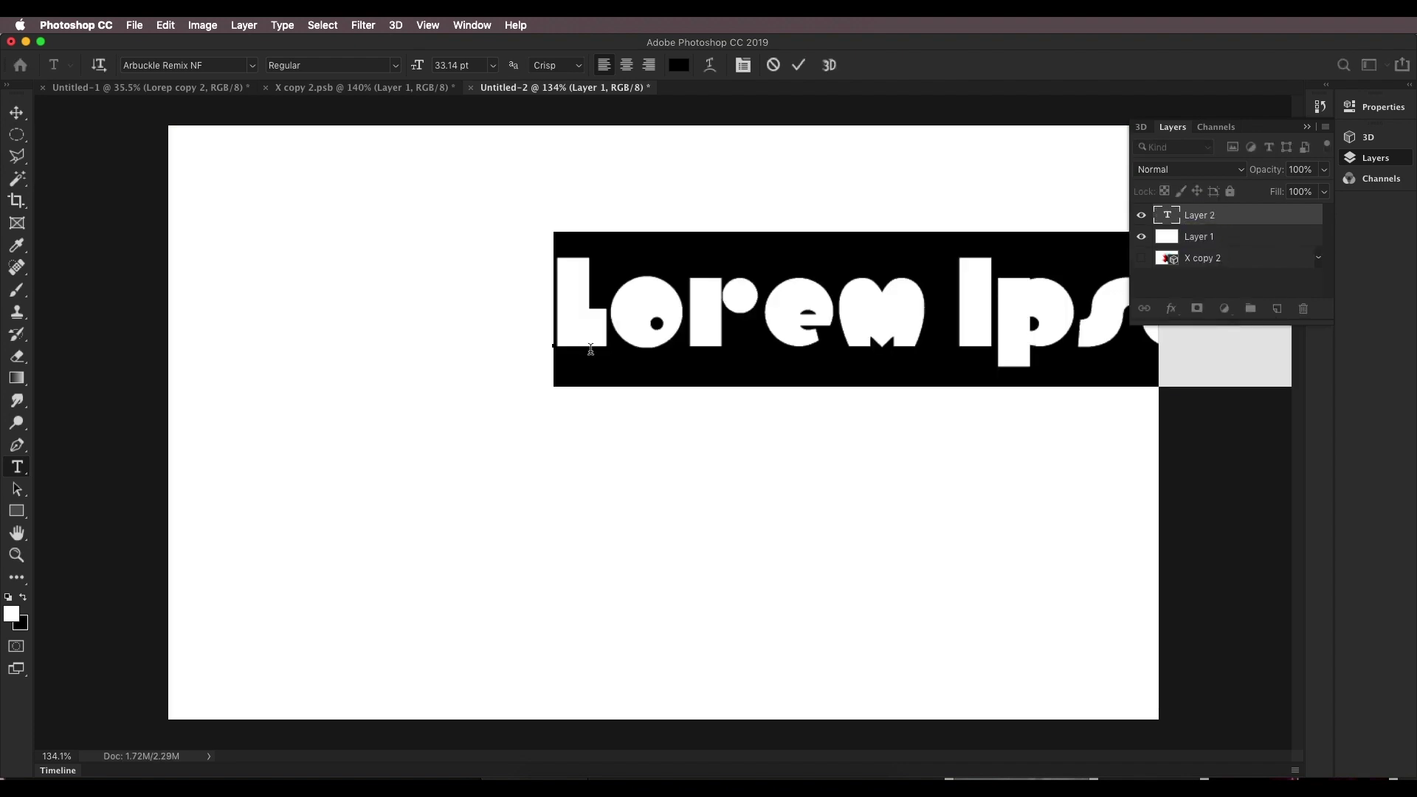
{"action": "type", "text": "smash"}
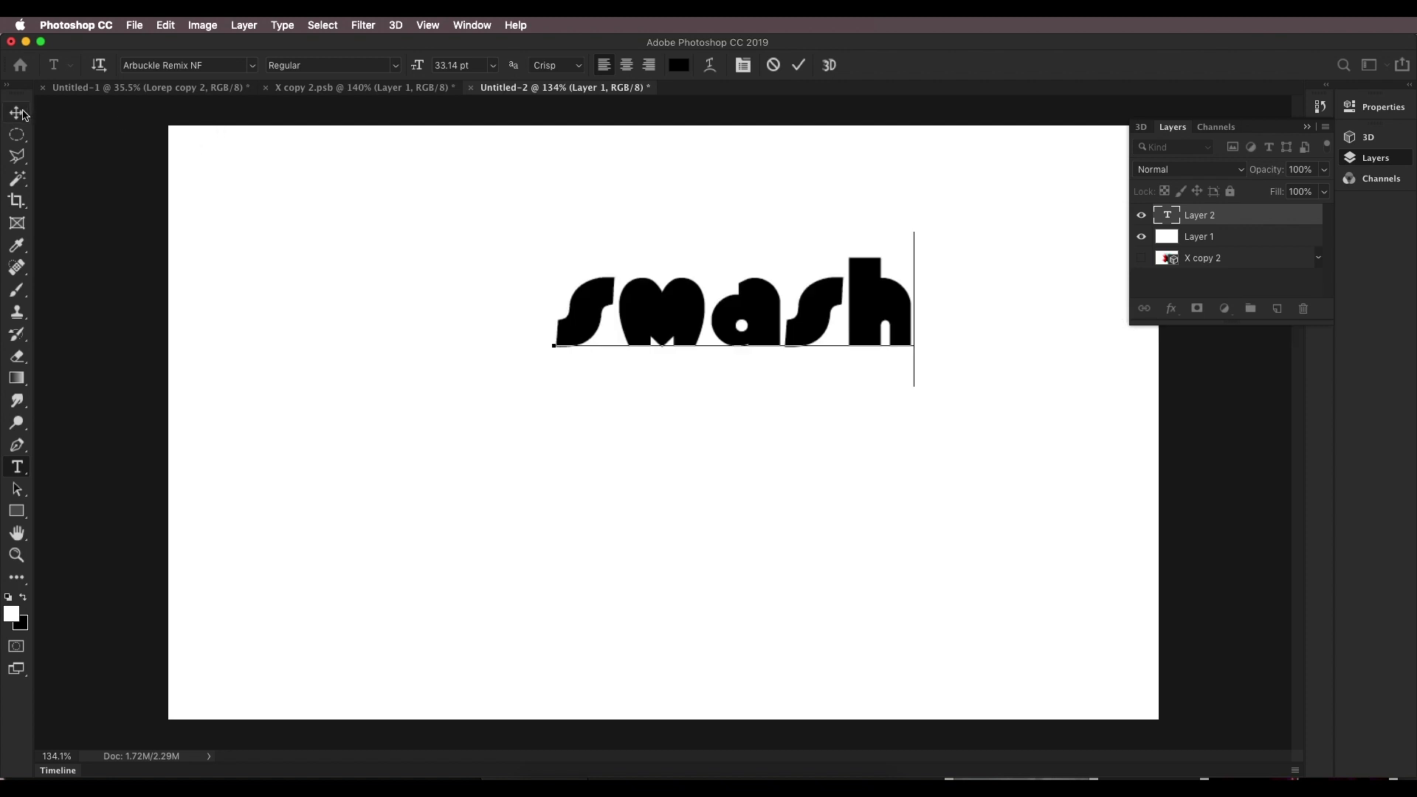
{"action": "left_click", "coordinate": [24, 115]}
{"action": "left_click_drag", "start_coordinate": [719, 325], "coordinate": [658, 381]}
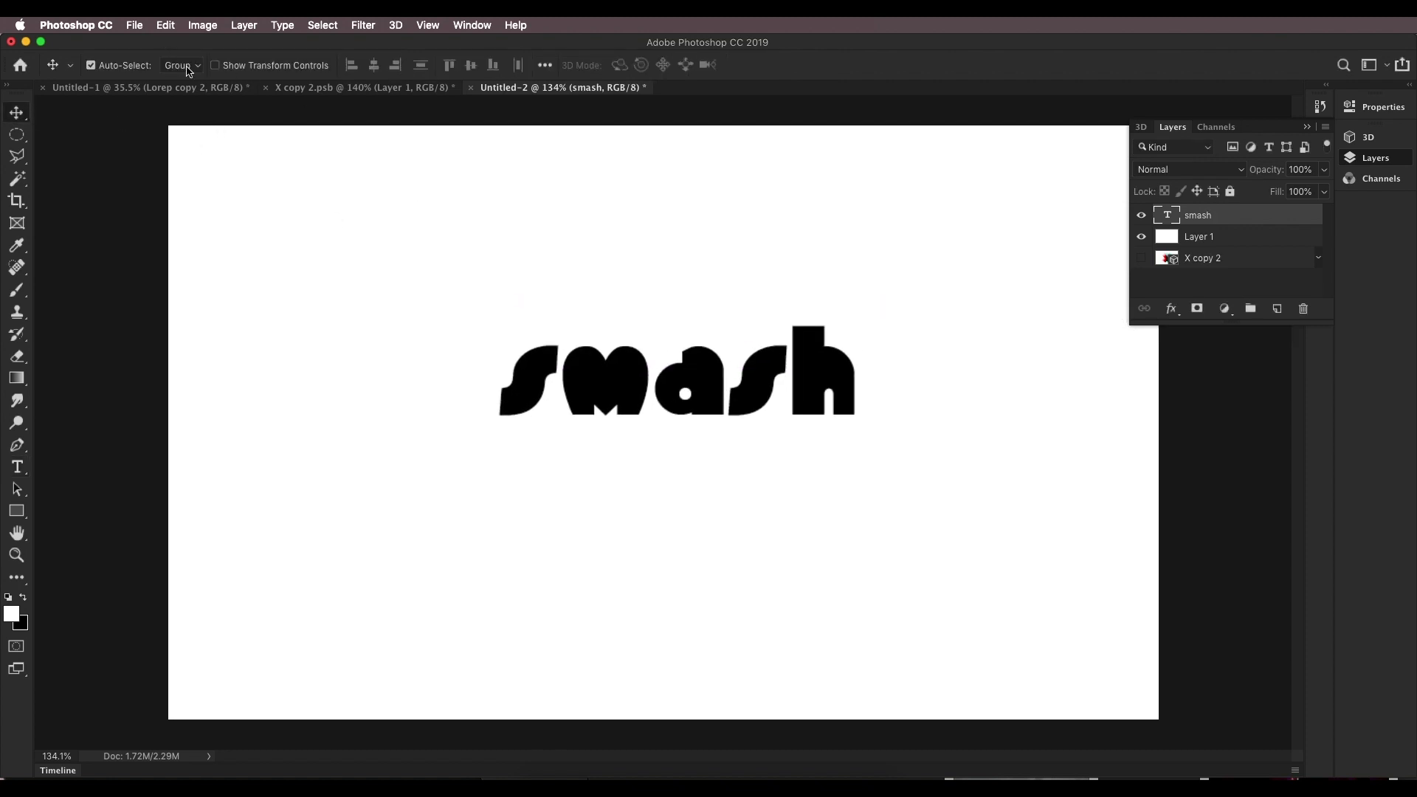
Change the font of the entire smash text to Amsterdam and shift the text back toward the middle of the canvas.
{"action": "key", "text": "t"}
{"action": "left_click", "coordinate": [653, 381]}
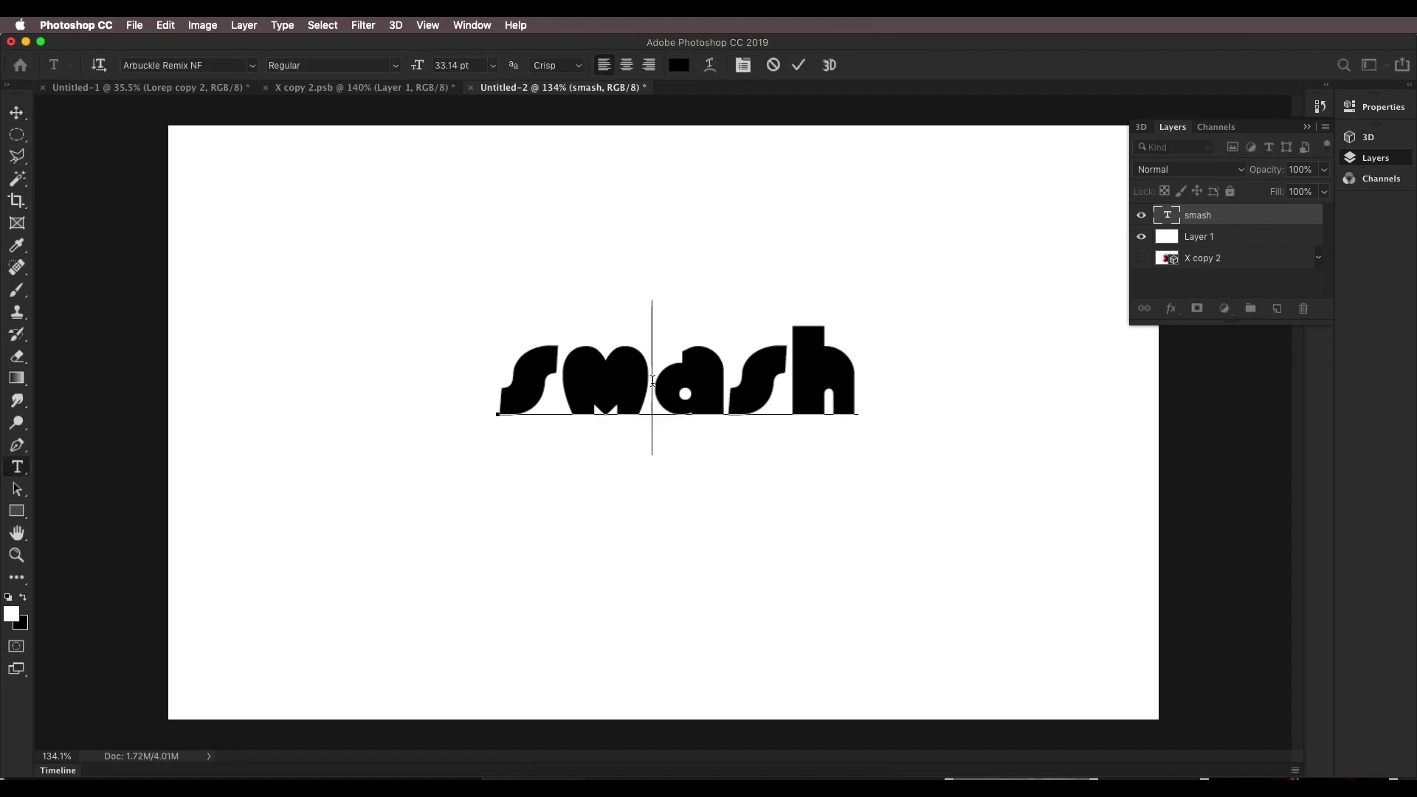
{"action": "key", "text": "super+a"}
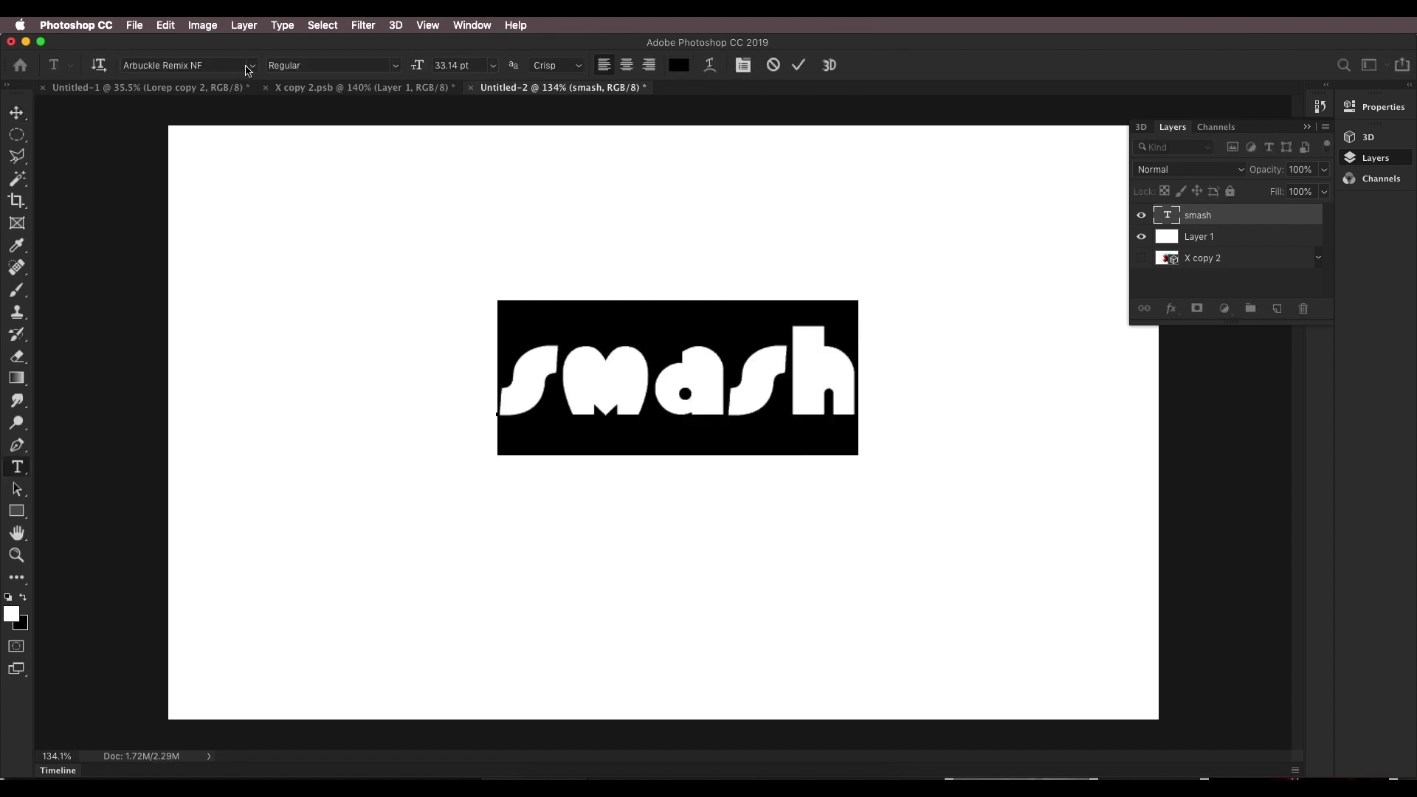
{"action": "left_click", "coordinate": [252, 65]}
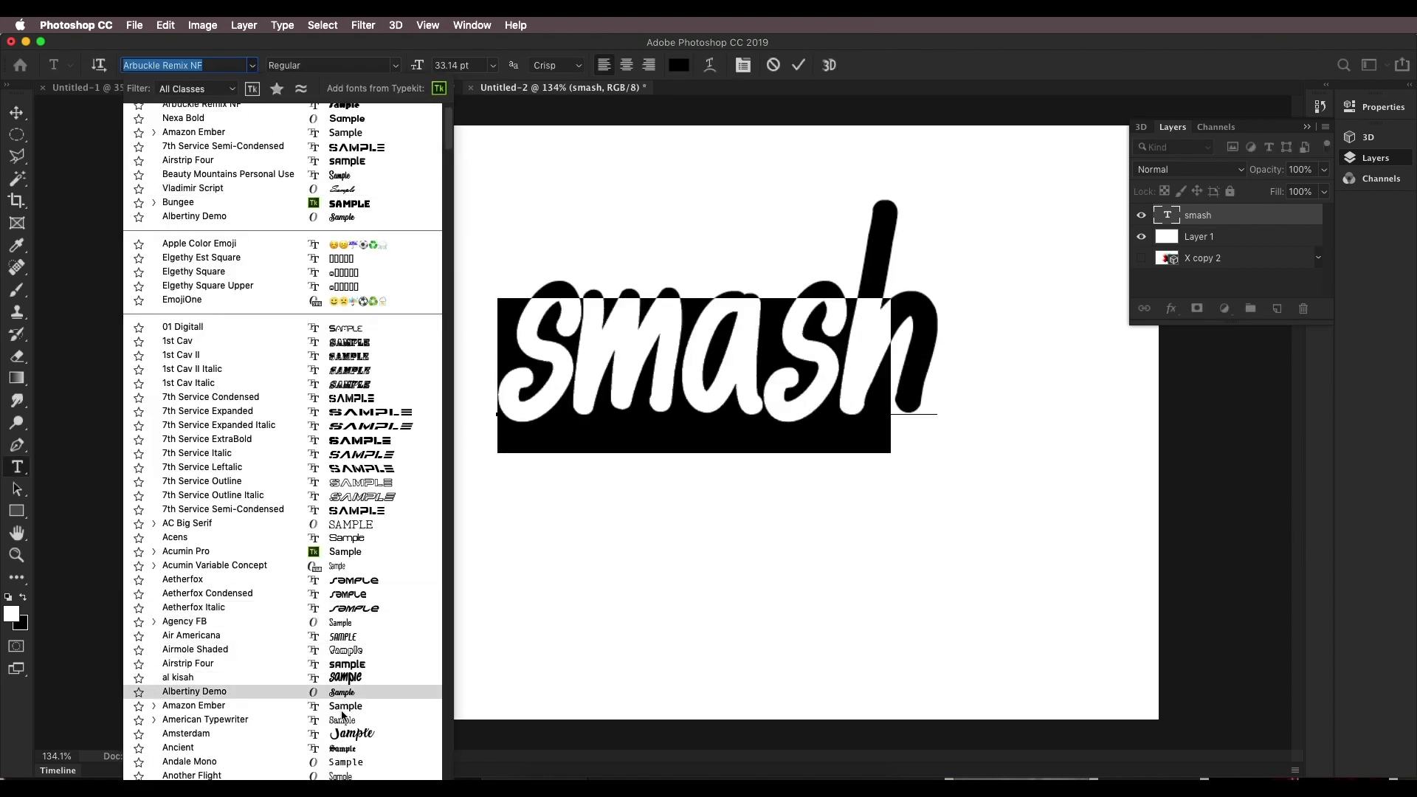
{"action": "left_click", "coordinate": [347, 734]}
{"action": "left_click", "coordinate": [17, 113]}
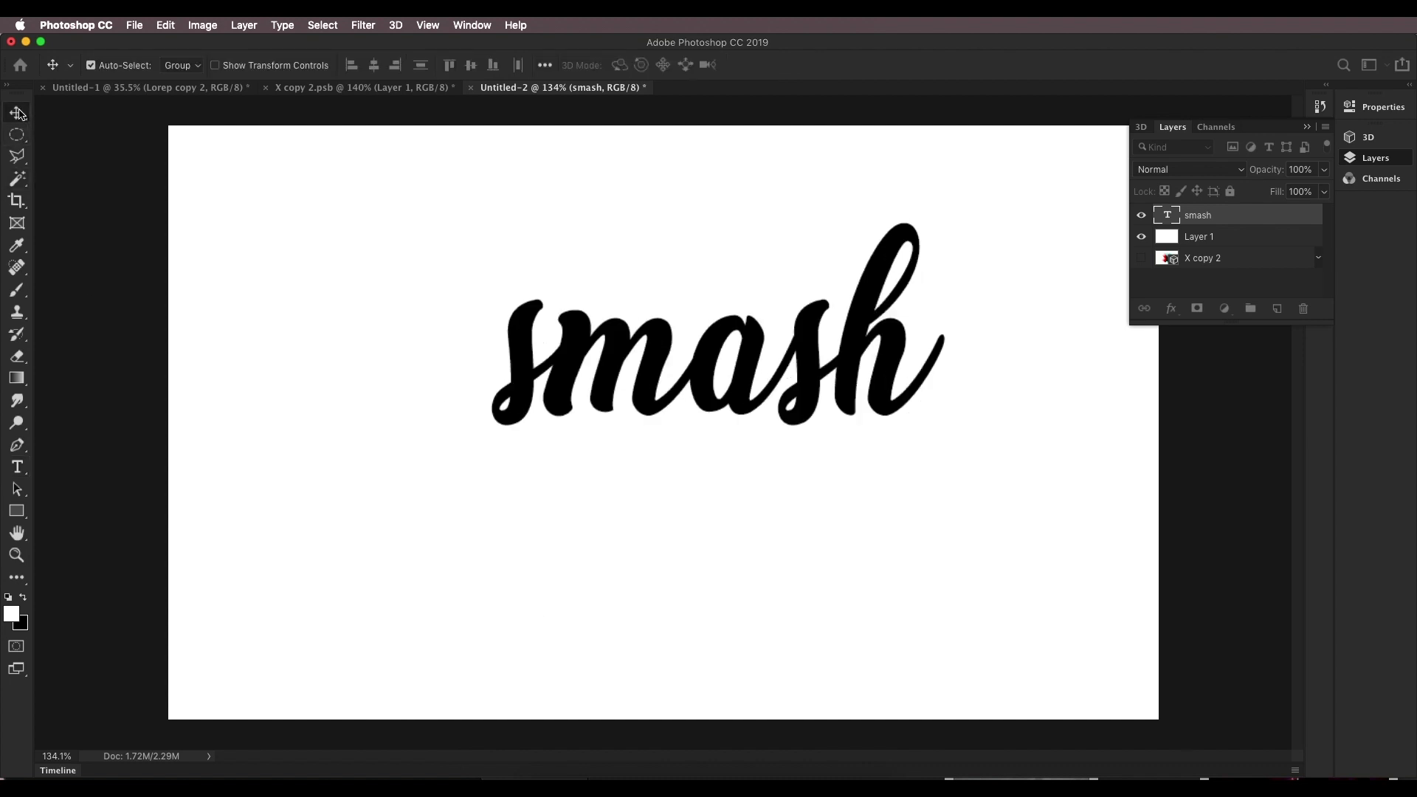
{"action": "left_click_drag", "start_coordinate": [701, 354], "coordinate": [656, 365]}
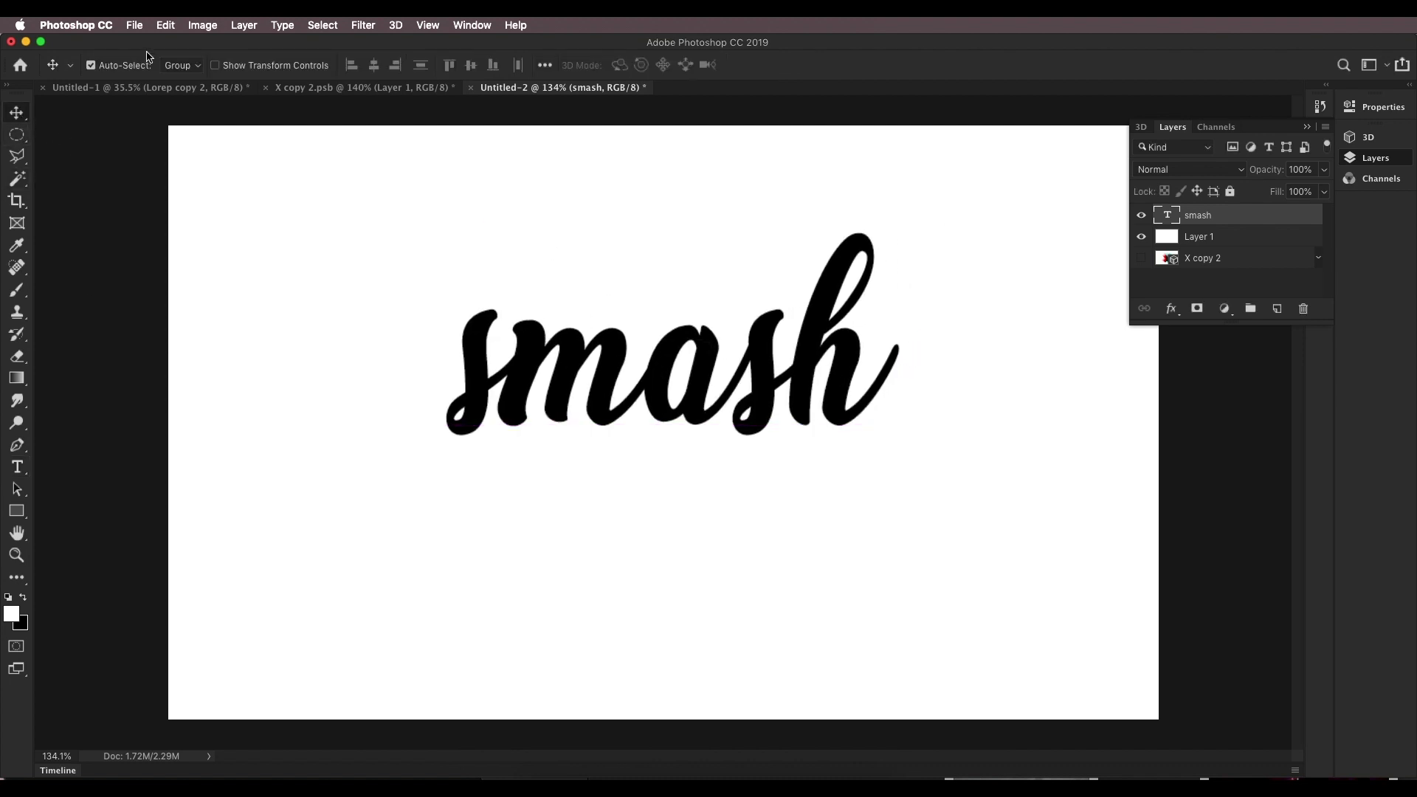
Review the font choice and move the smash text slightly down to centre it on the canvas.
{"action": "key", "text": "t"}
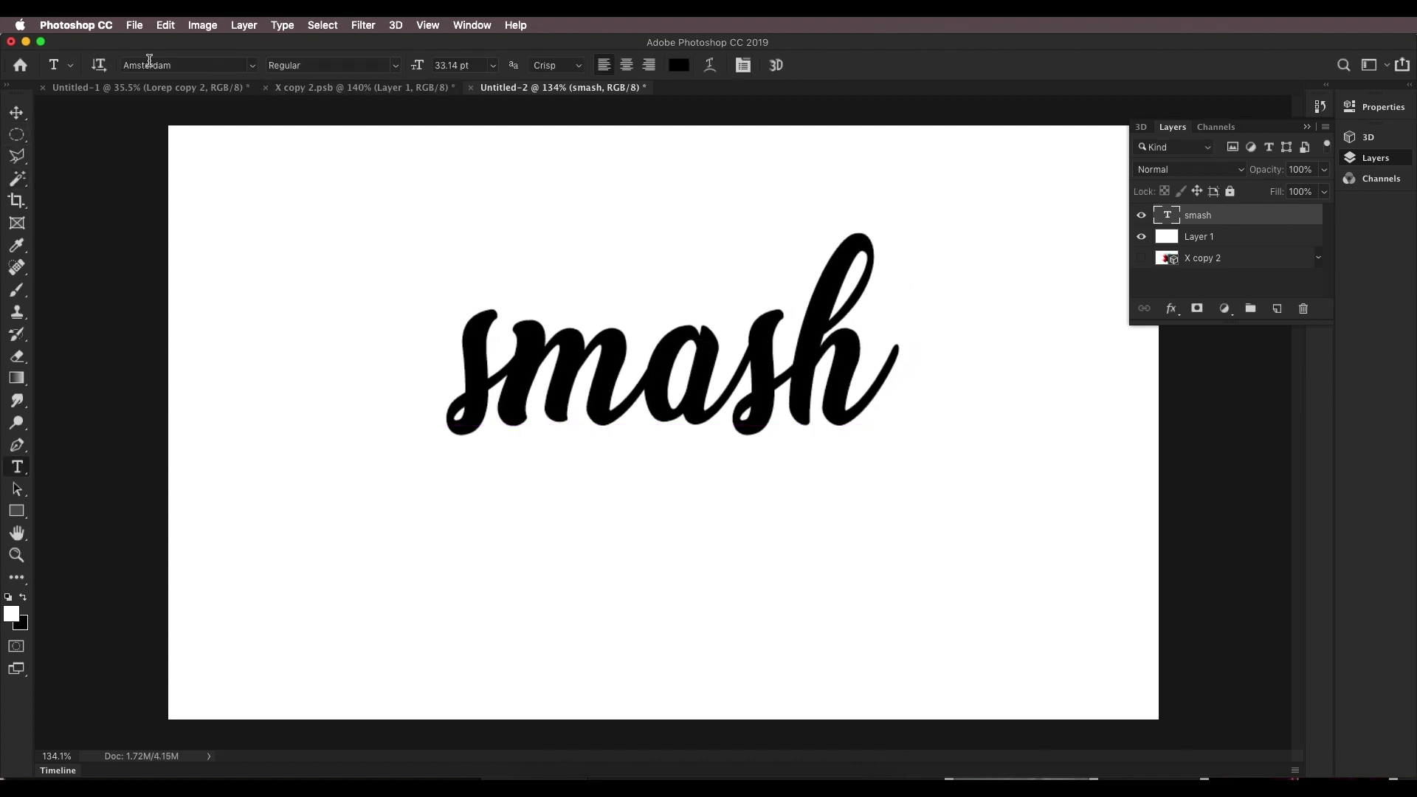
{"action": "left_click", "coordinate": [252, 65]}
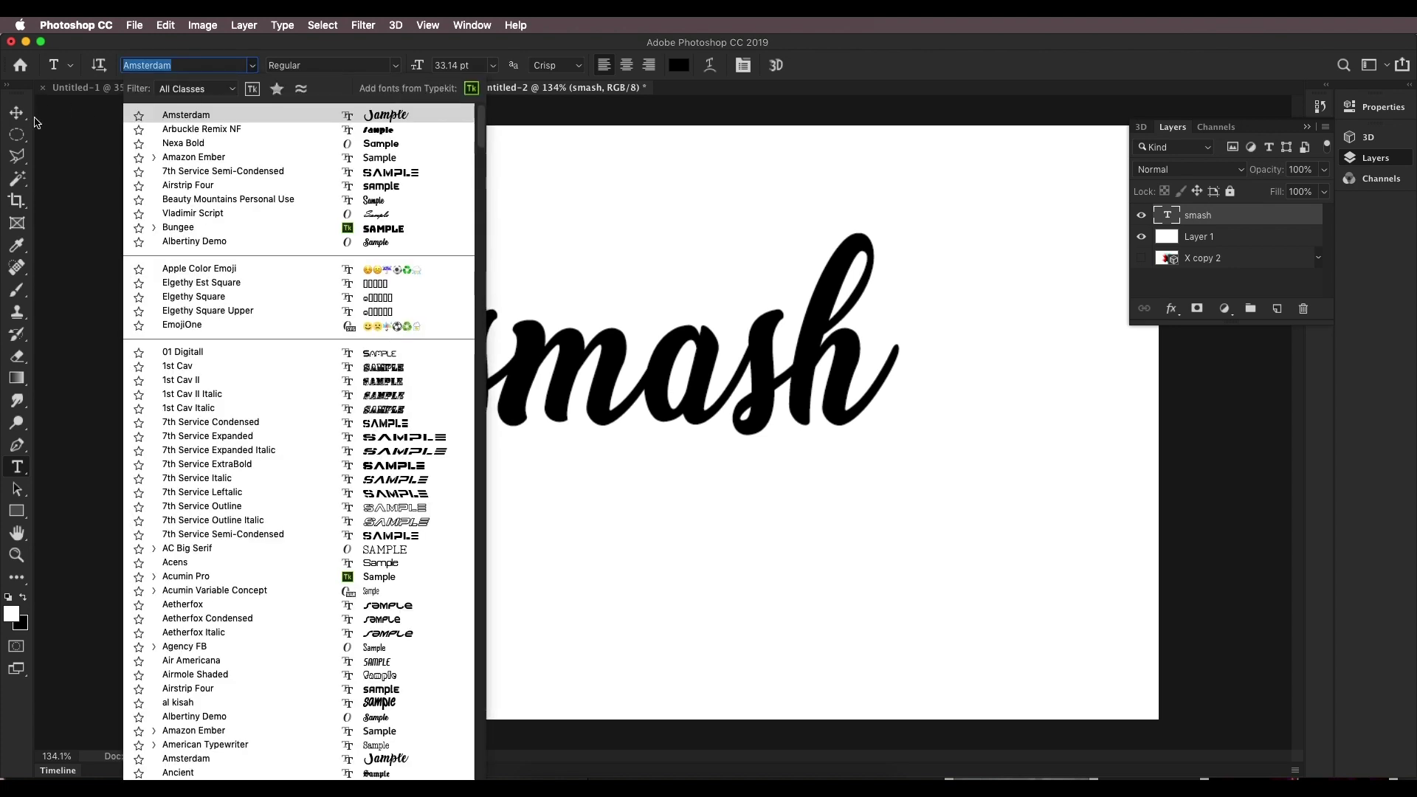
{"action": "left_click", "coordinate": [18, 112]}
{"action": "left_click_drag", "start_coordinate": [676, 348], "coordinate": [668, 377]}
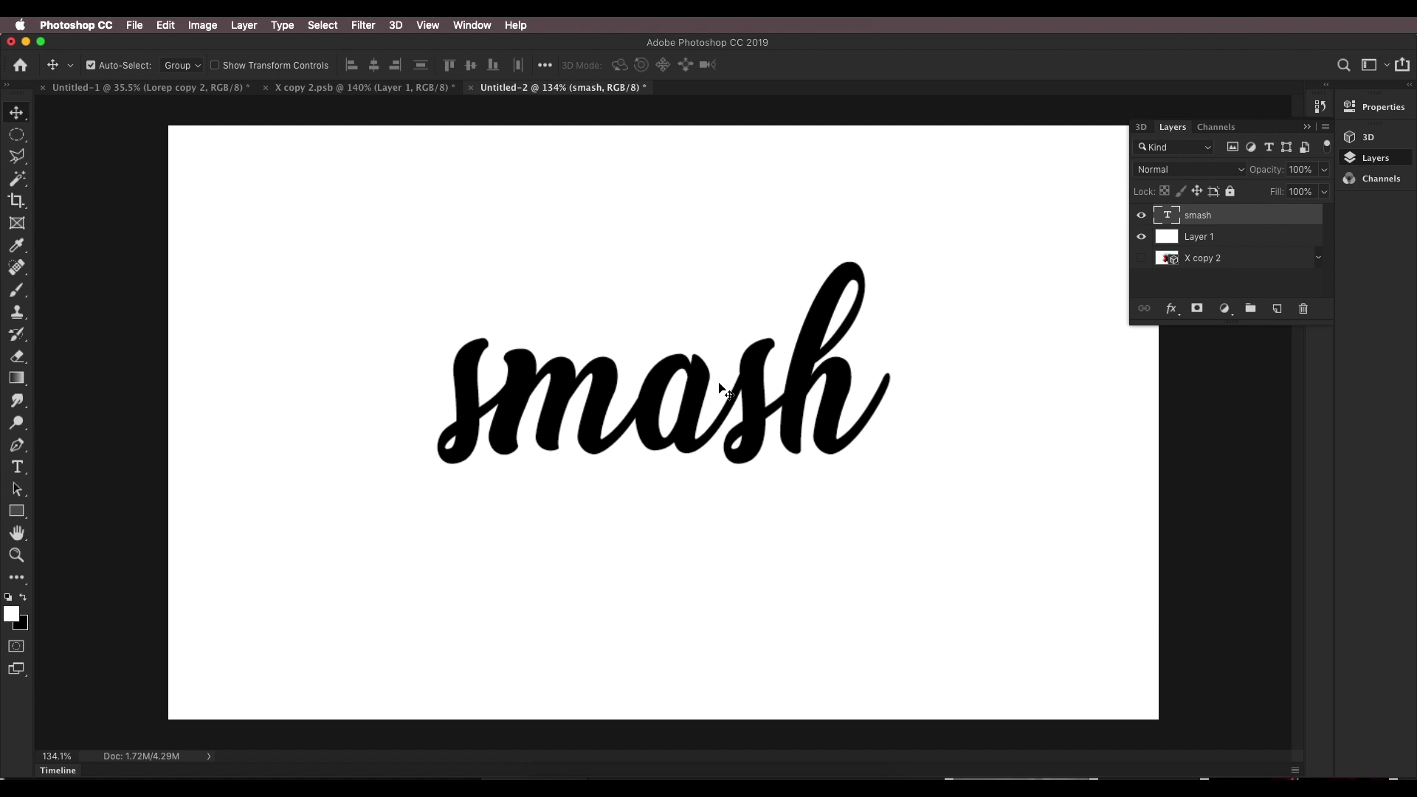
{"action": "left_click_drag", "start_coordinate": [723, 389], "coordinate": [730, 397]}
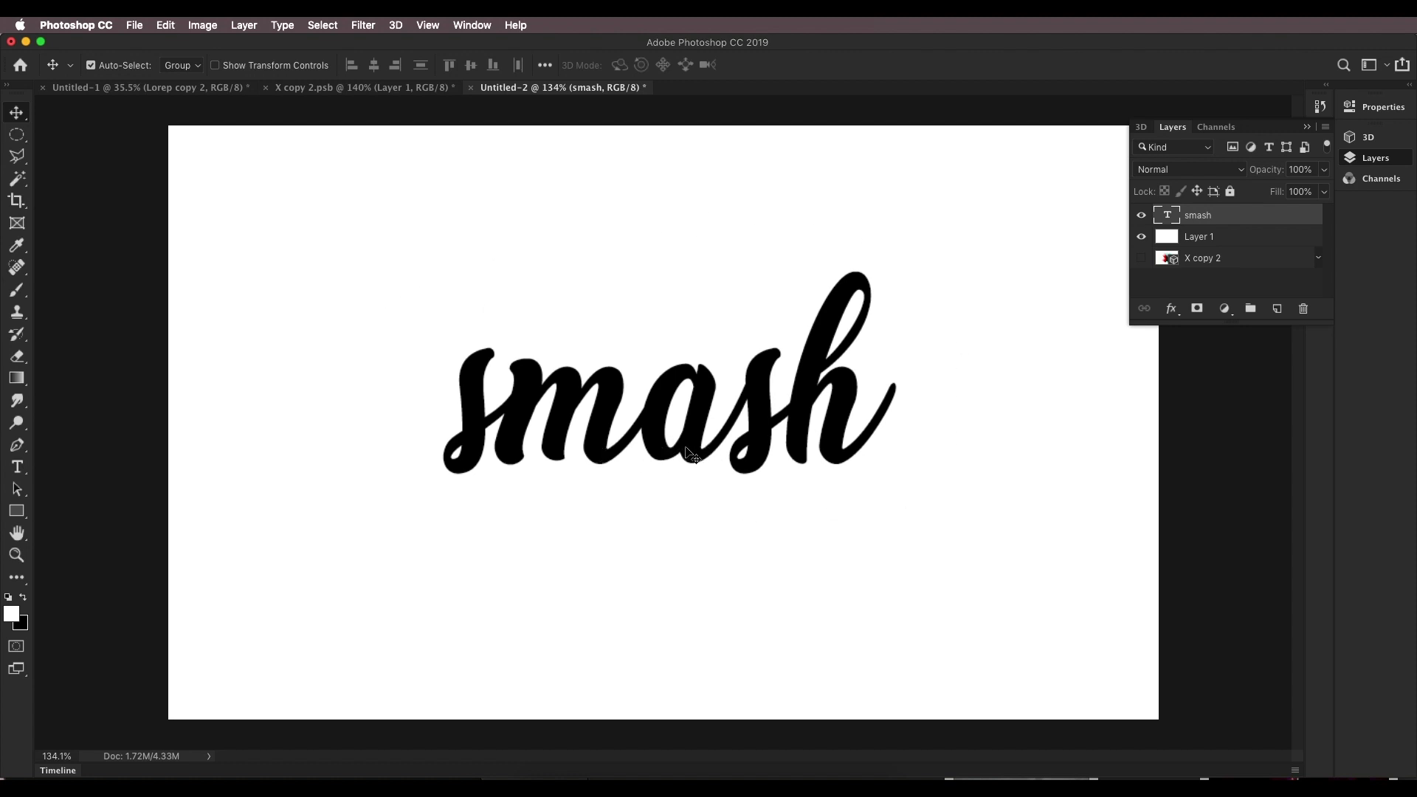
View the finished smash and GLOW effects in X copy 2.psb for reference, and return to Untitled-2.
{"action": "left_click", "coordinate": [357, 88]}
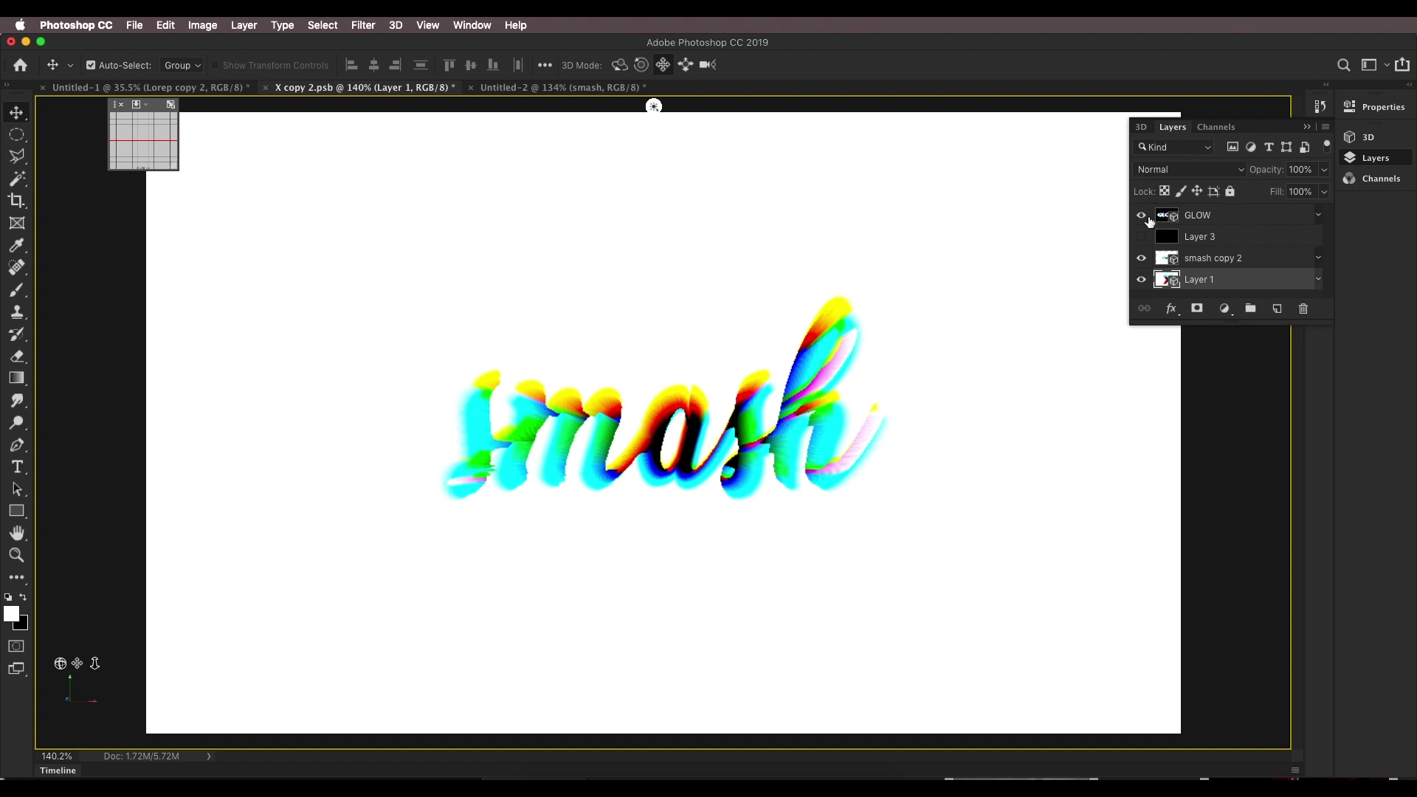
{"action": "left_click", "coordinate": [1142, 215]}
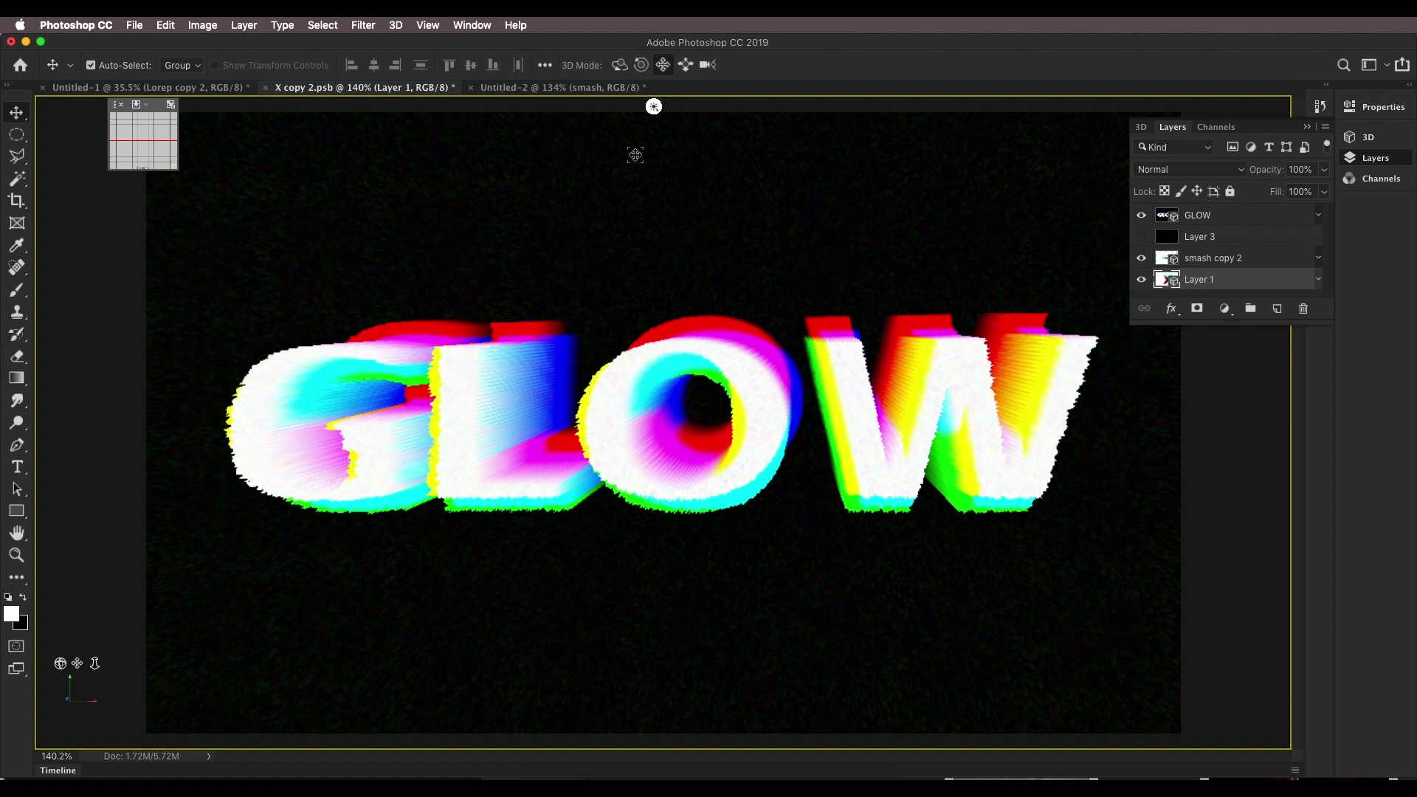
{"action": "left_click", "coordinate": [604, 88]}
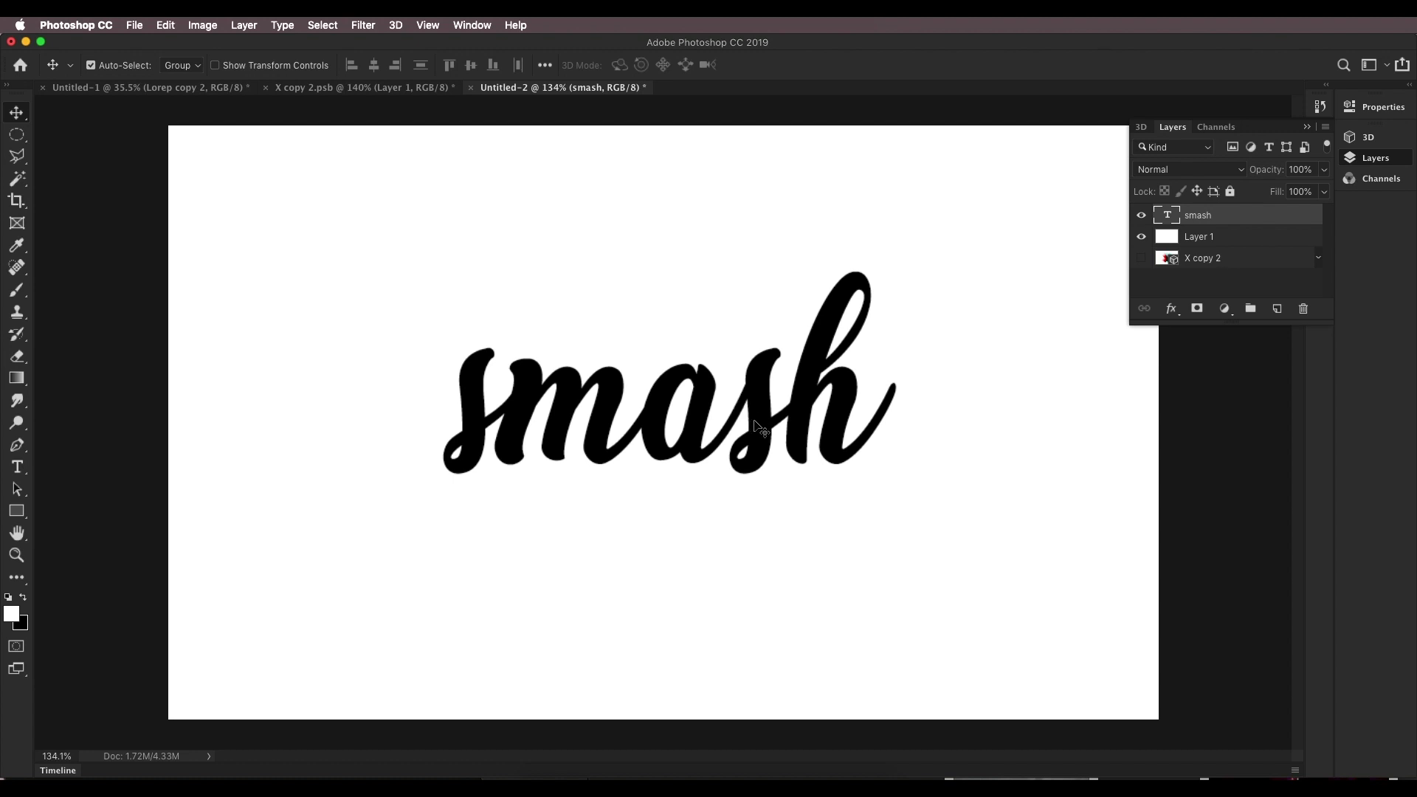
Restrict the smash text layer's blending to the R channel only and duplicate the layer.
{"action": "double_click", "coordinate": [1296, 220]}
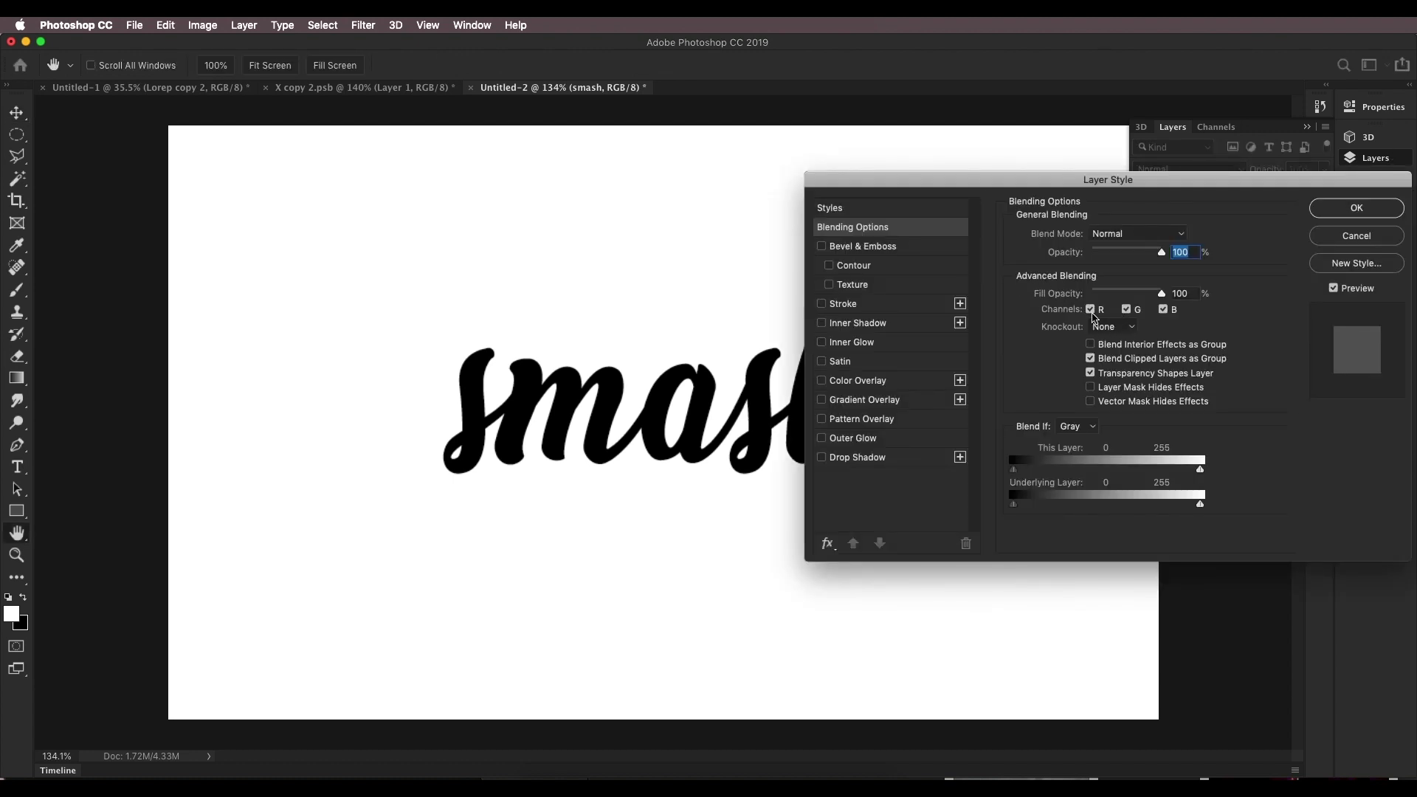
{"action": "left_click", "coordinate": [1125, 309]}
{"action": "left_click", "coordinate": [1164, 309]}
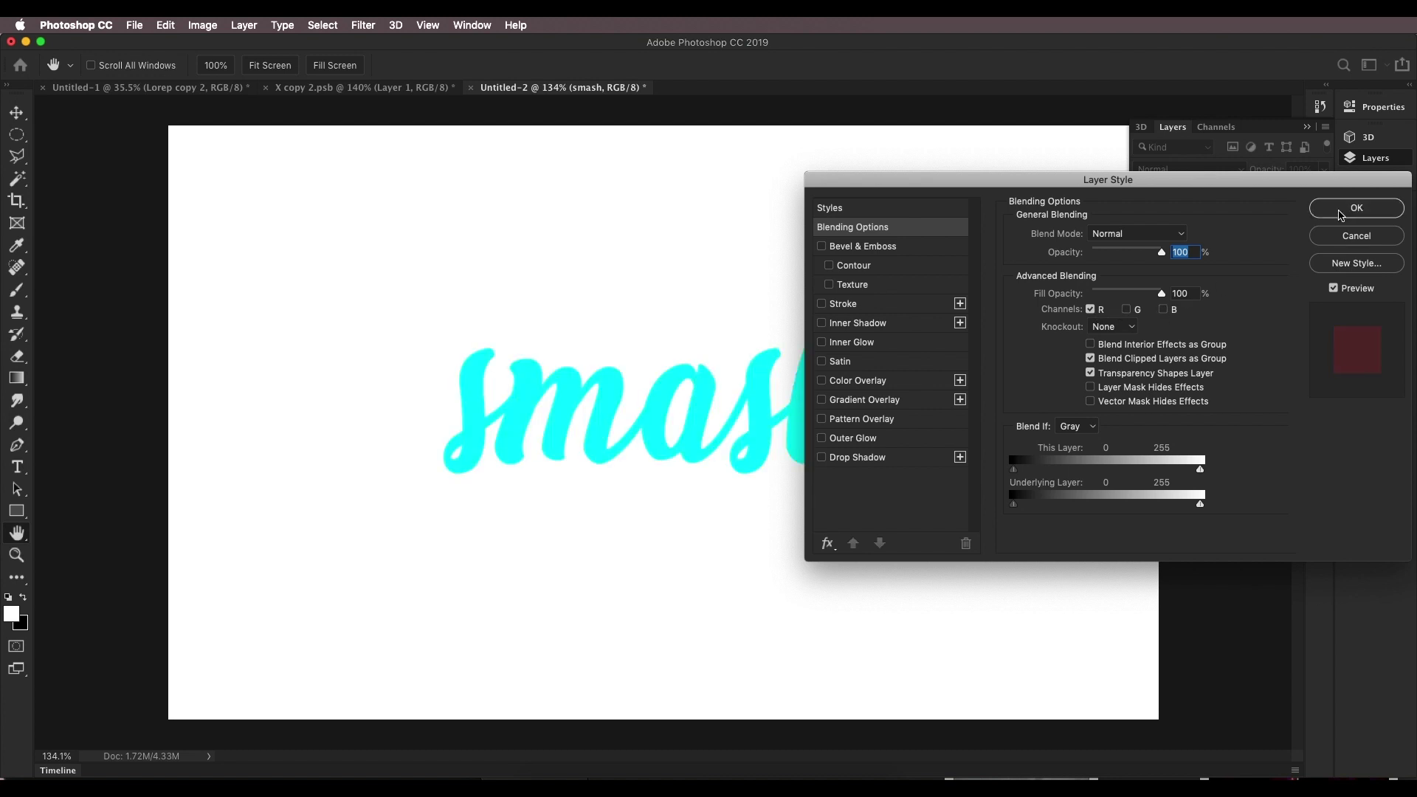
{"action": "left_click", "coordinate": [1341, 215]}
{"action": "left_click_drag", "start_coordinate": [1267, 222], "coordinate": [1276, 307]}
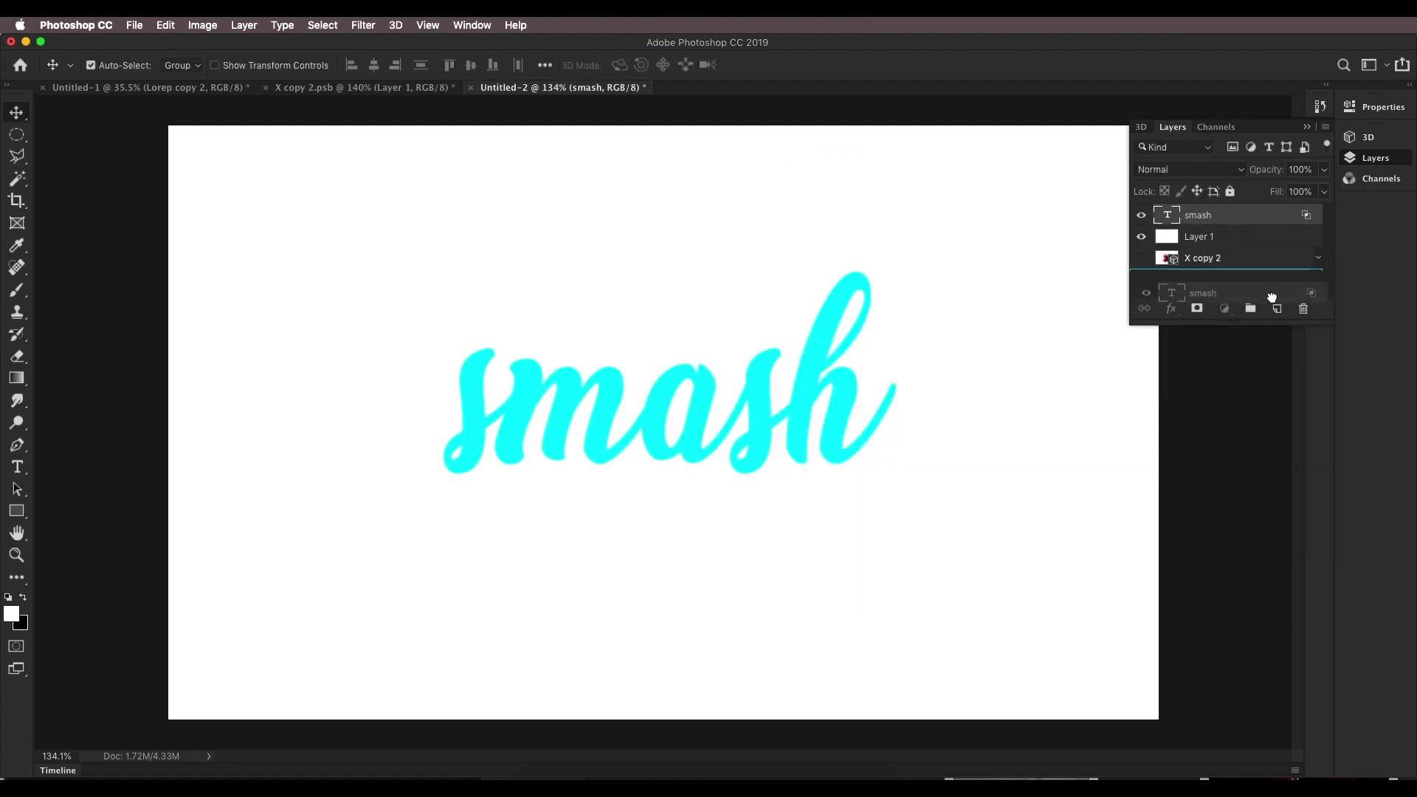
Set the smash copy layer's blending to the G channel only and duplicate that layer.
{"action": "double_click", "coordinate": [1259, 218]}
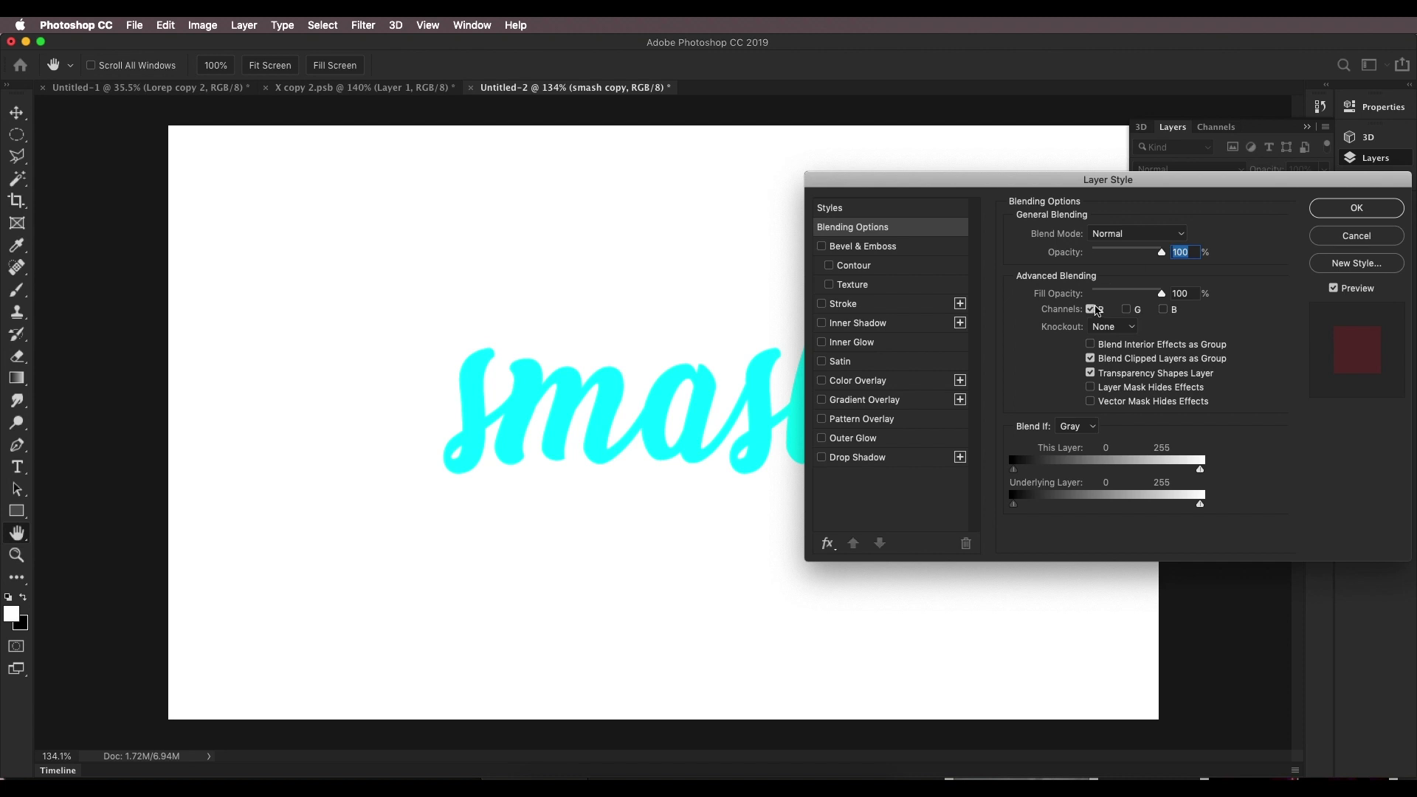
{"action": "left_click", "coordinate": [1092, 310]}
{"action": "left_click", "coordinate": [1127, 310]}
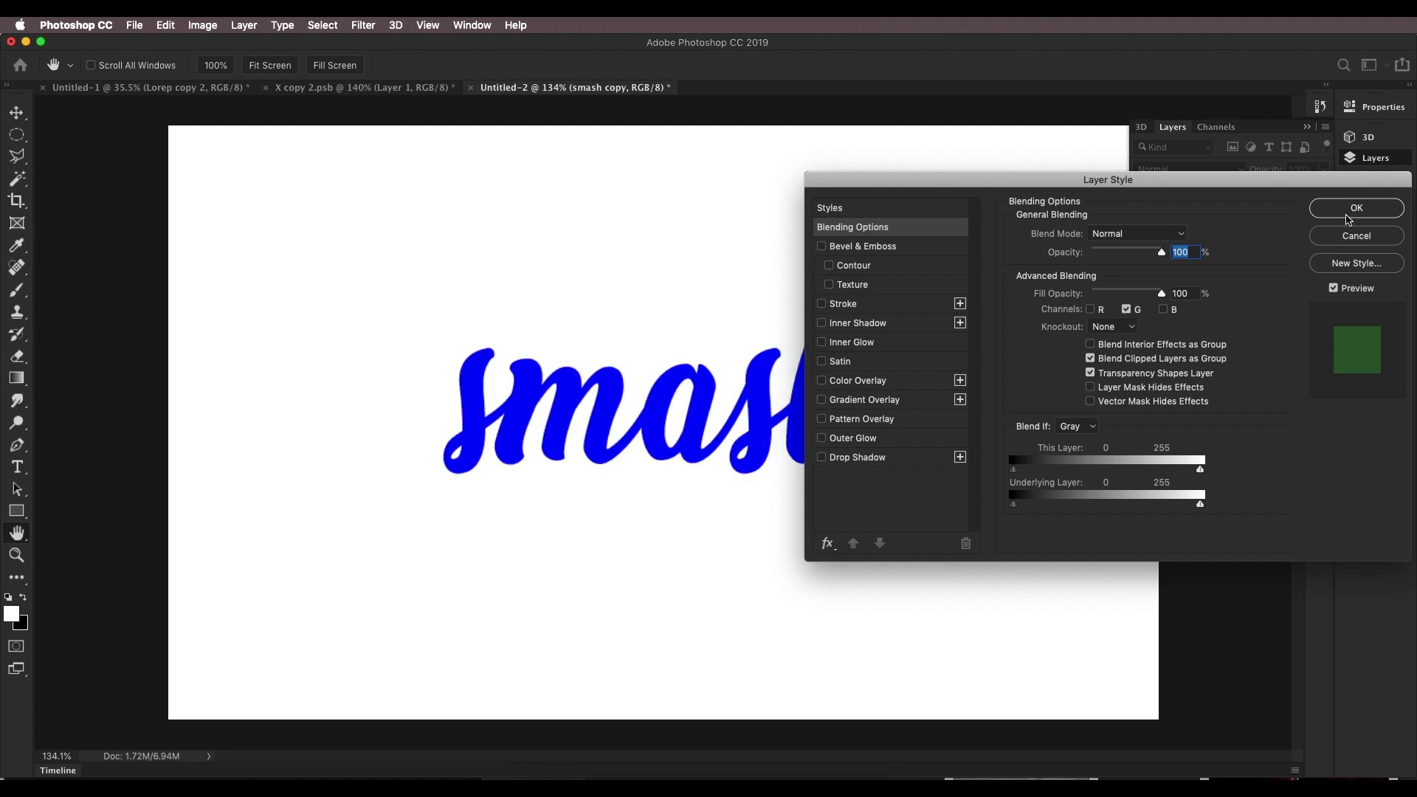
{"action": "left_click", "coordinate": [1347, 212]}
{"action": "key", "text": "super+j"}
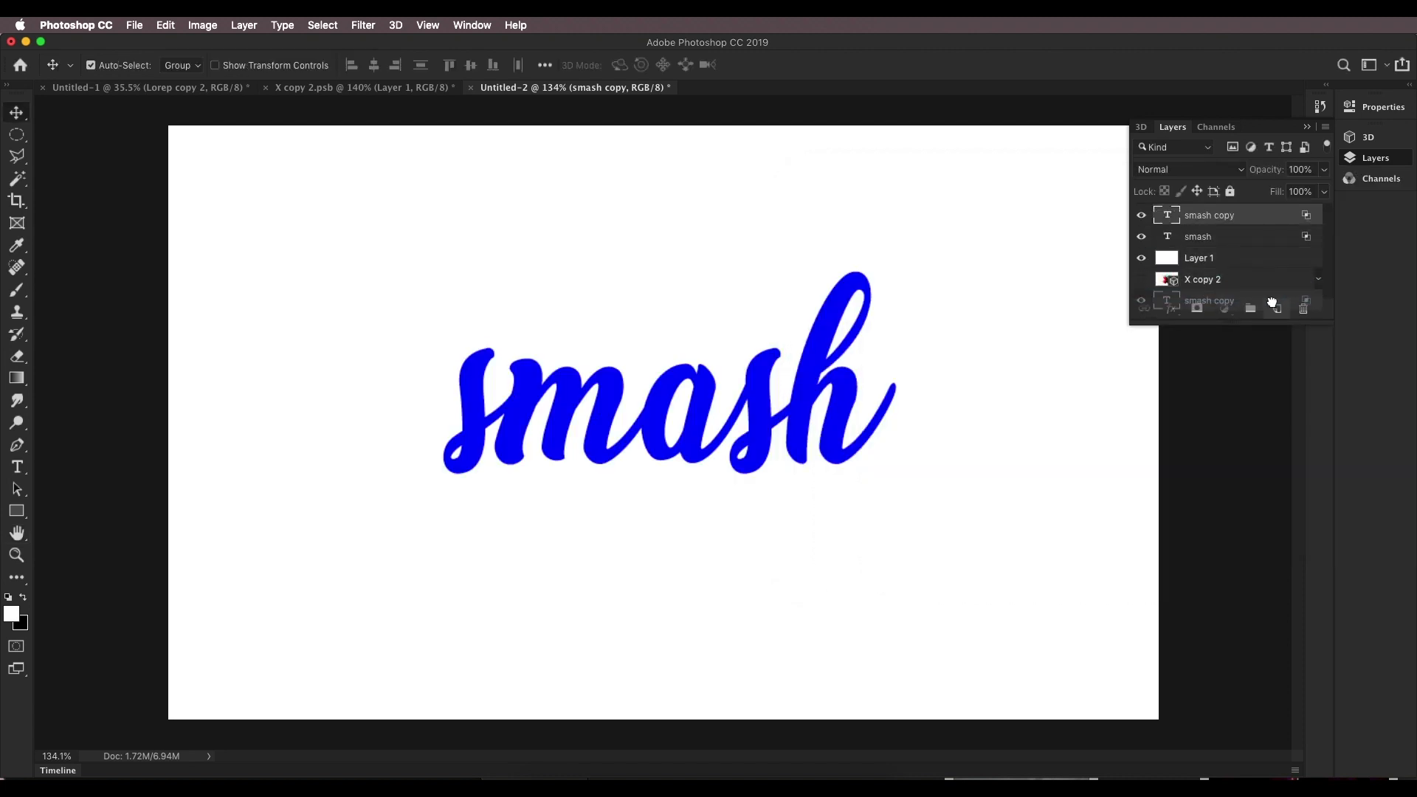
Set the smash copy 2 layer's blending to the B channel only.
{"action": "double_click", "coordinate": [1278, 222]}
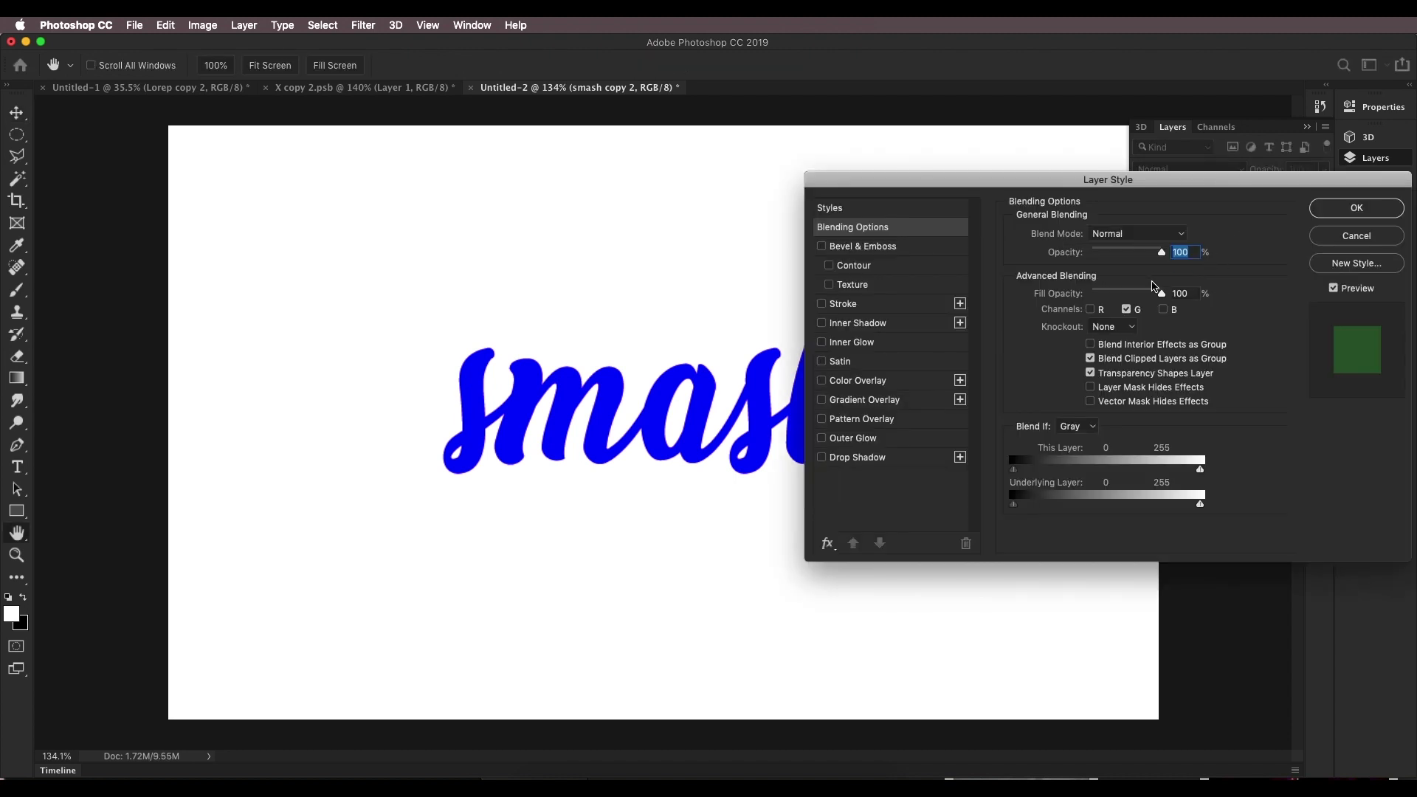
{"action": "left_click", "coordinate": [1163, 309]}
{"action": "left_click", "coordinate": [1127, 310]}
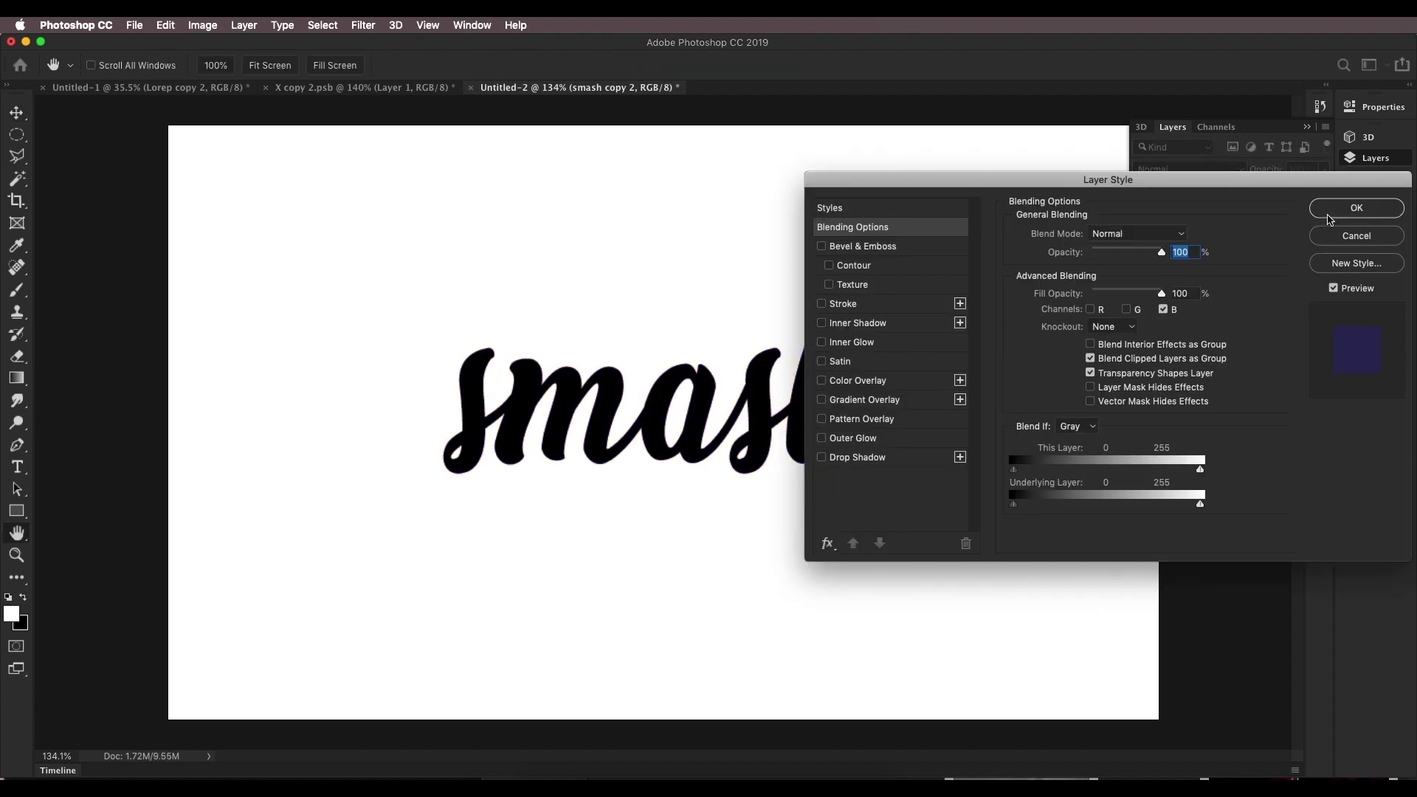
{"action": "left_click", "coordinate": [1328, 215]}
Transform the original smash layer, widening it slightly on both sides to split off its cyan edges.
{"action": "left_click", "coordinate": [1186, 258]}
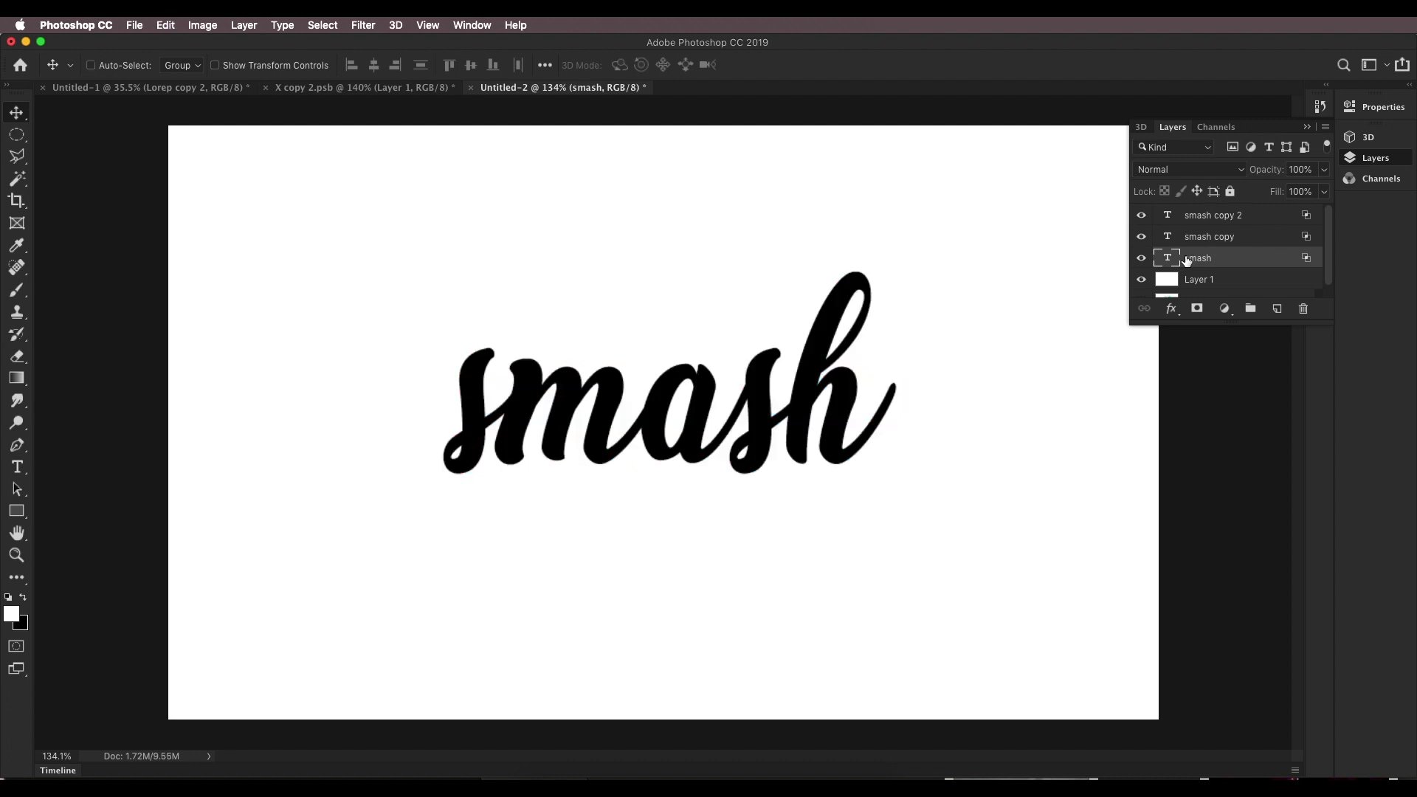
{"action": "key", "text": "super+t"}
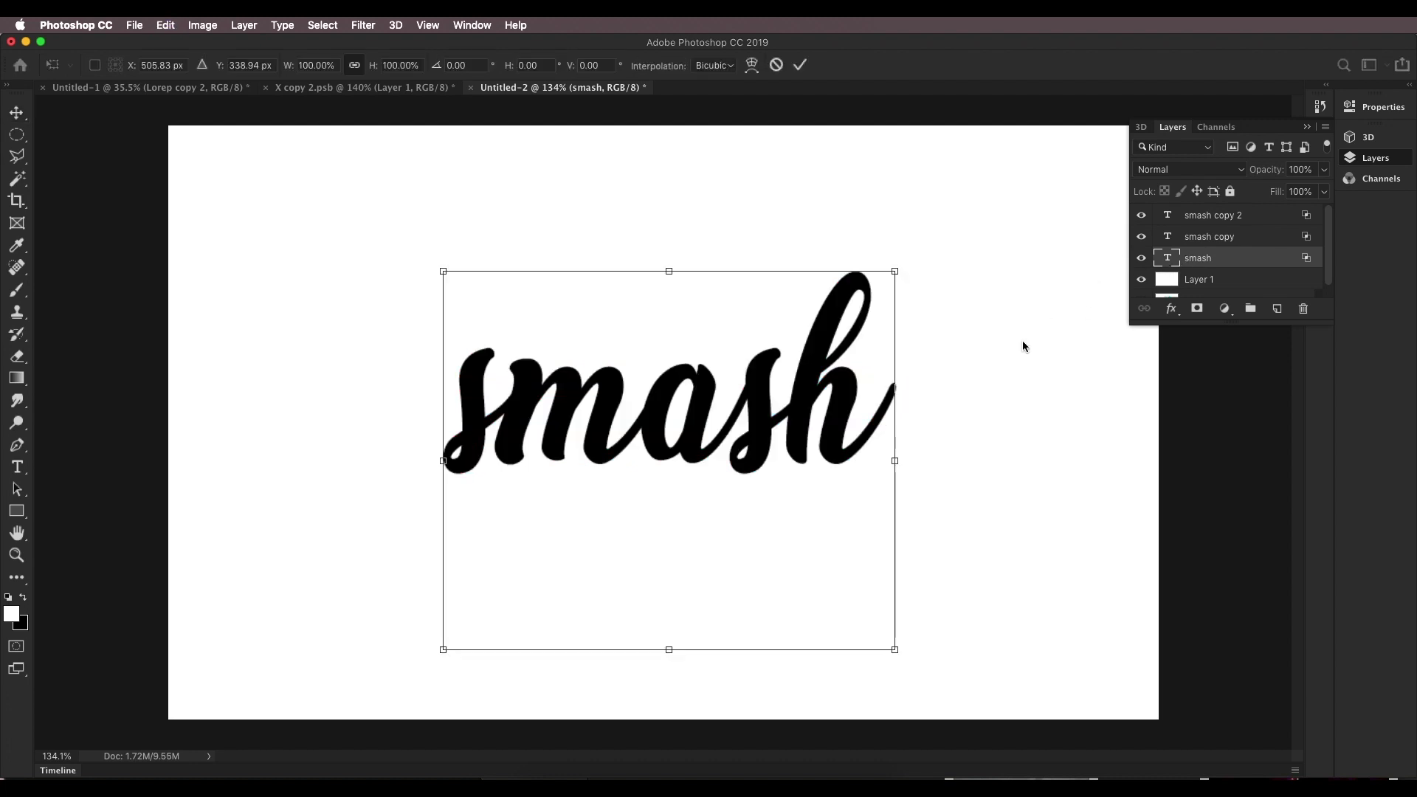
{"action": "left_click_drag", "start_coordinate": [895, 460], "coordinate": [908, 461]}
{"action": "key", "text": "Return"}
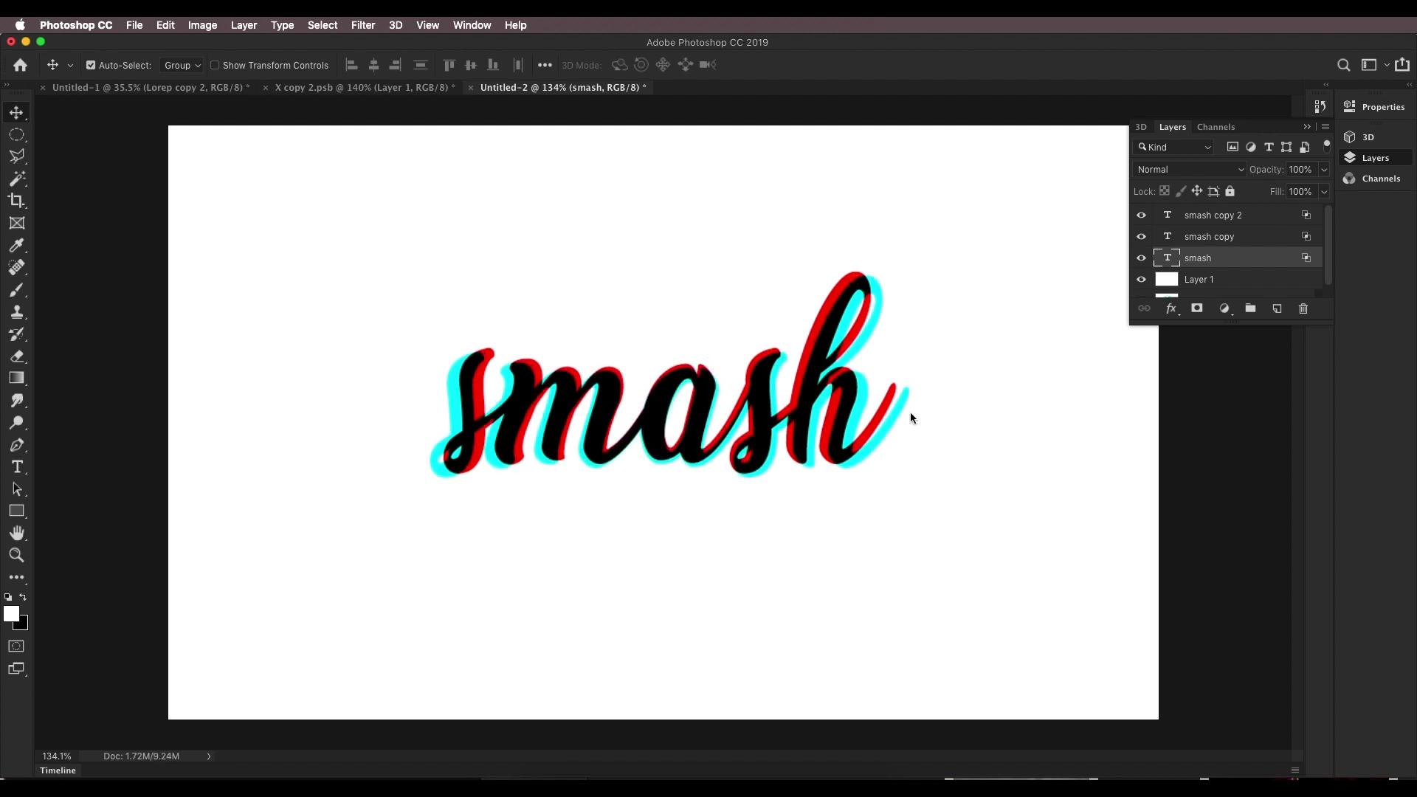
Offset the smash copy 2 layer slightly upward and to the right to split off its yellow edges.
{"action": "left_click", "coordinate": [1175, 221]}
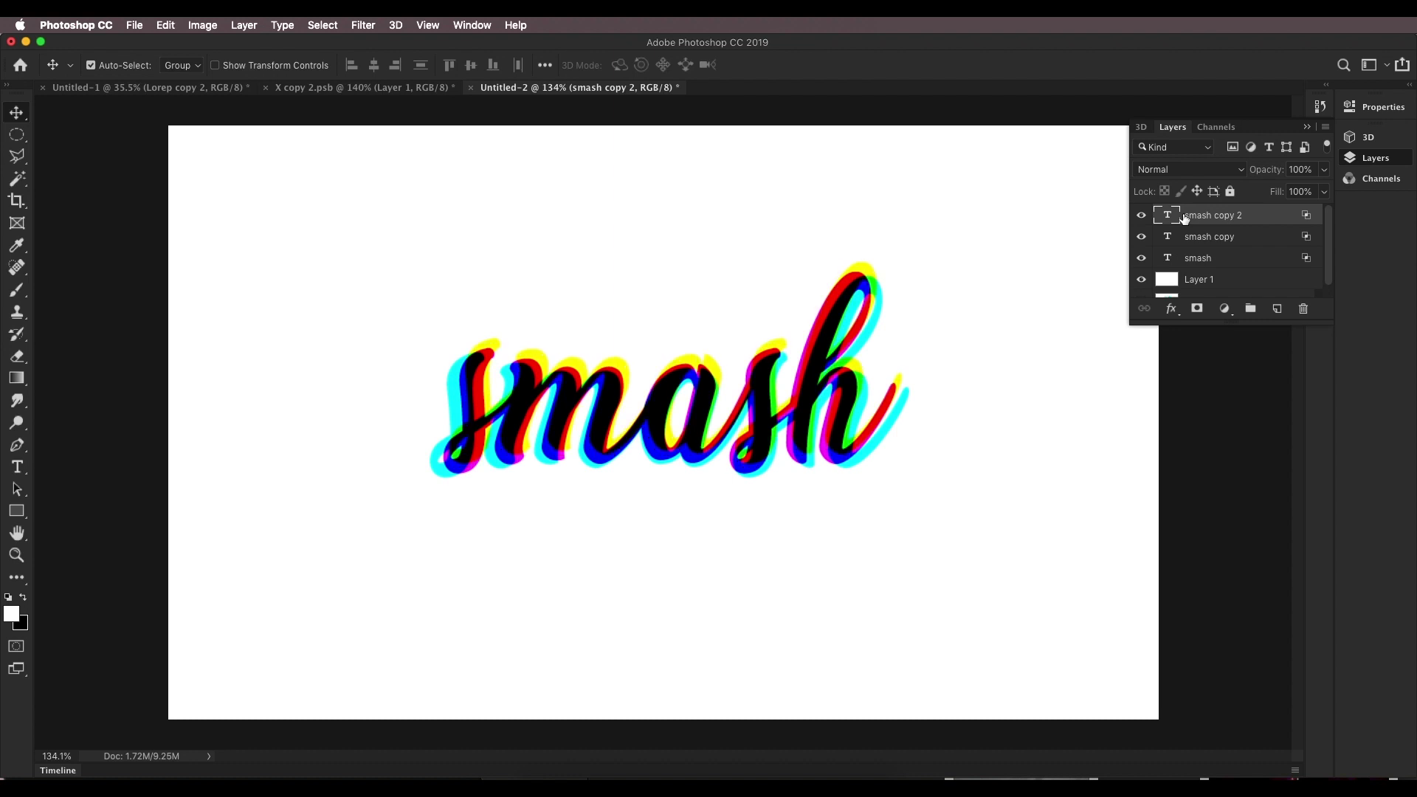
{"action": "scroll", "coordinate": [787, 330], "scroll_direction": "down", "scroll_amount": 3}
{"action": "scroll", "coordinate": [787, 330], "scroll_direction": "up", "scroll_amount": 3}
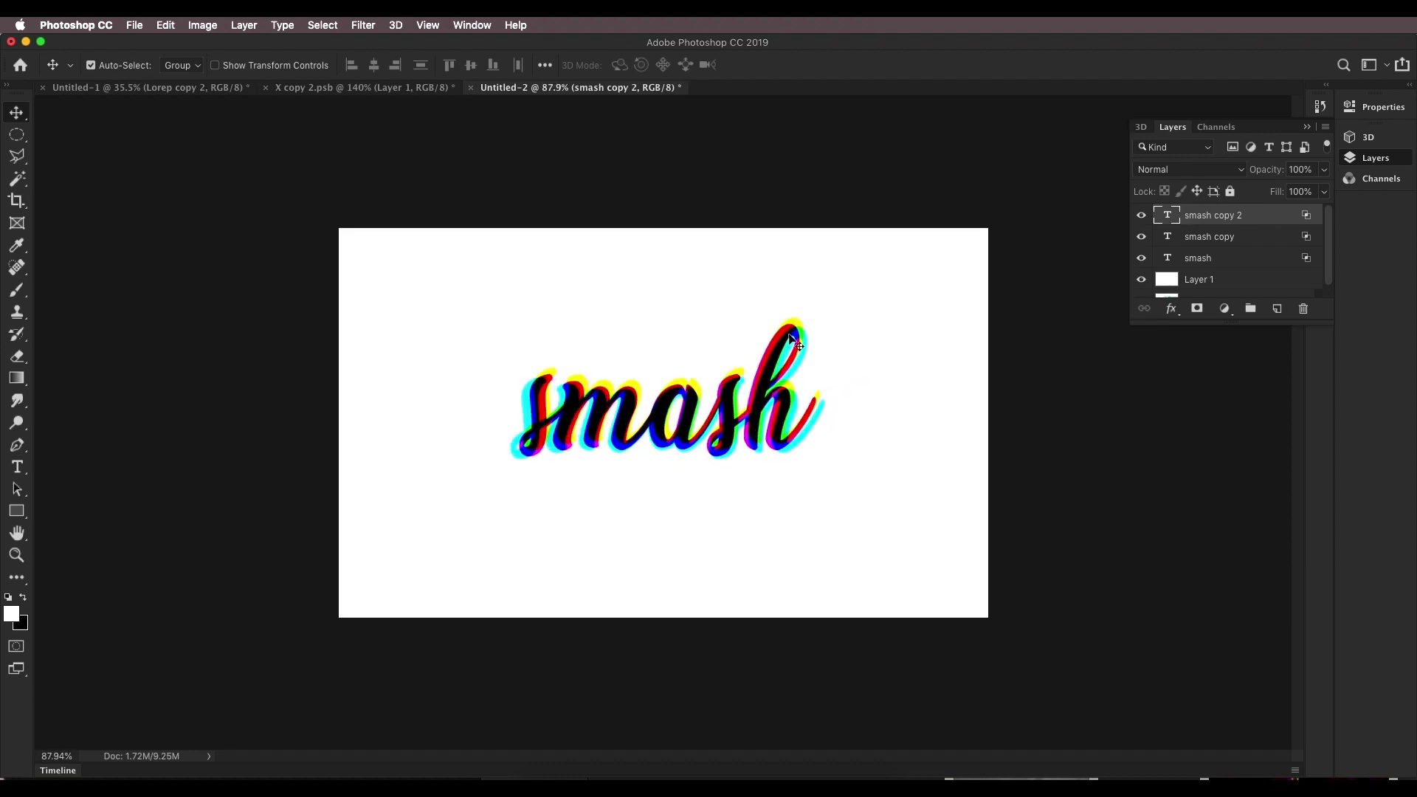
Fine-tune the original smash layer's offset from its two copies with small nudges.
{"action": "left_click", "coordinate": [1172, 268]}
{"action": "key", "text": "Down"}
{"action": "key", "text": "Down"}
{"action": "key", "text": "Left"}
{"action": "key", "text": "Left"}
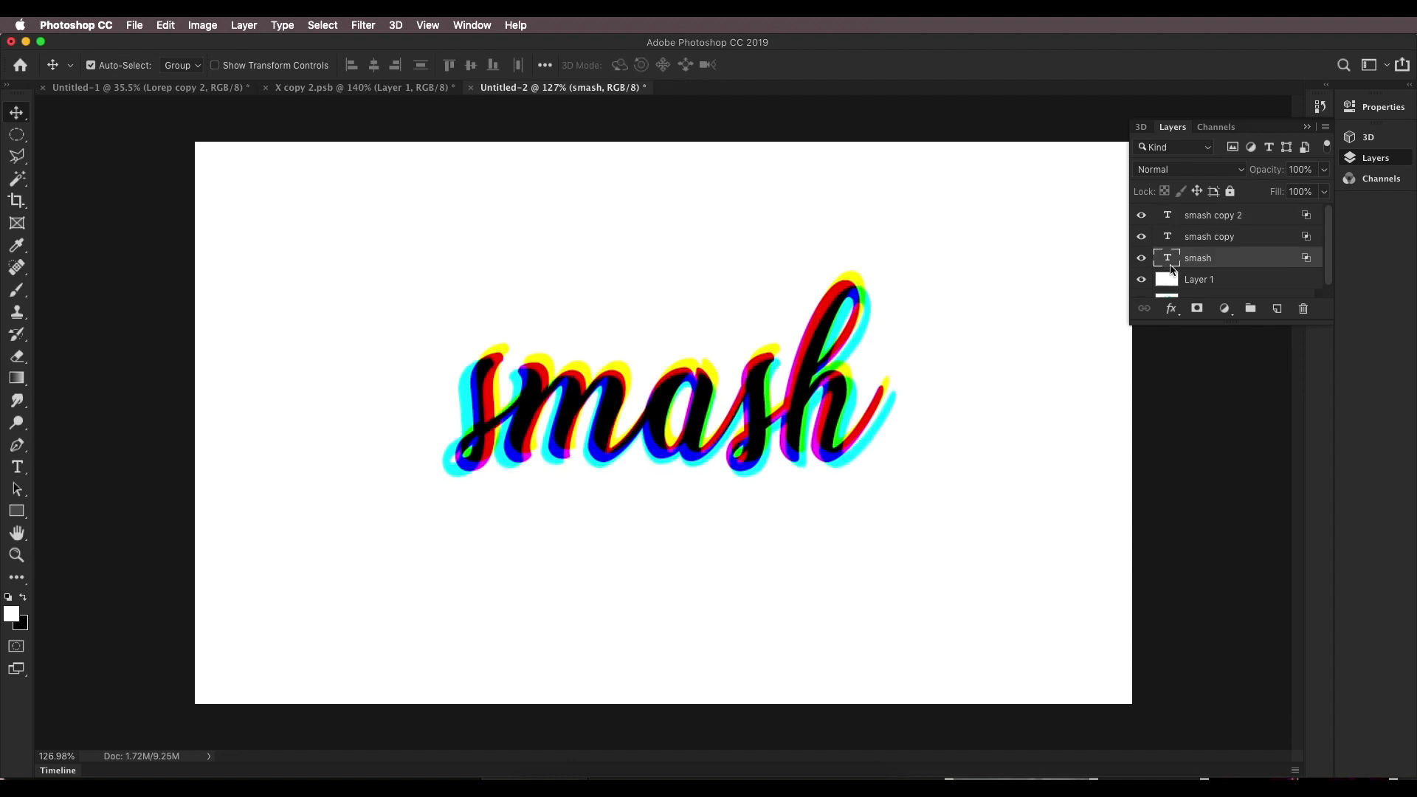
Convert the three smash text layers and the white Layer 1 into a single smart object.
{"action": "left_click", "coordinate": [1240, 216]}
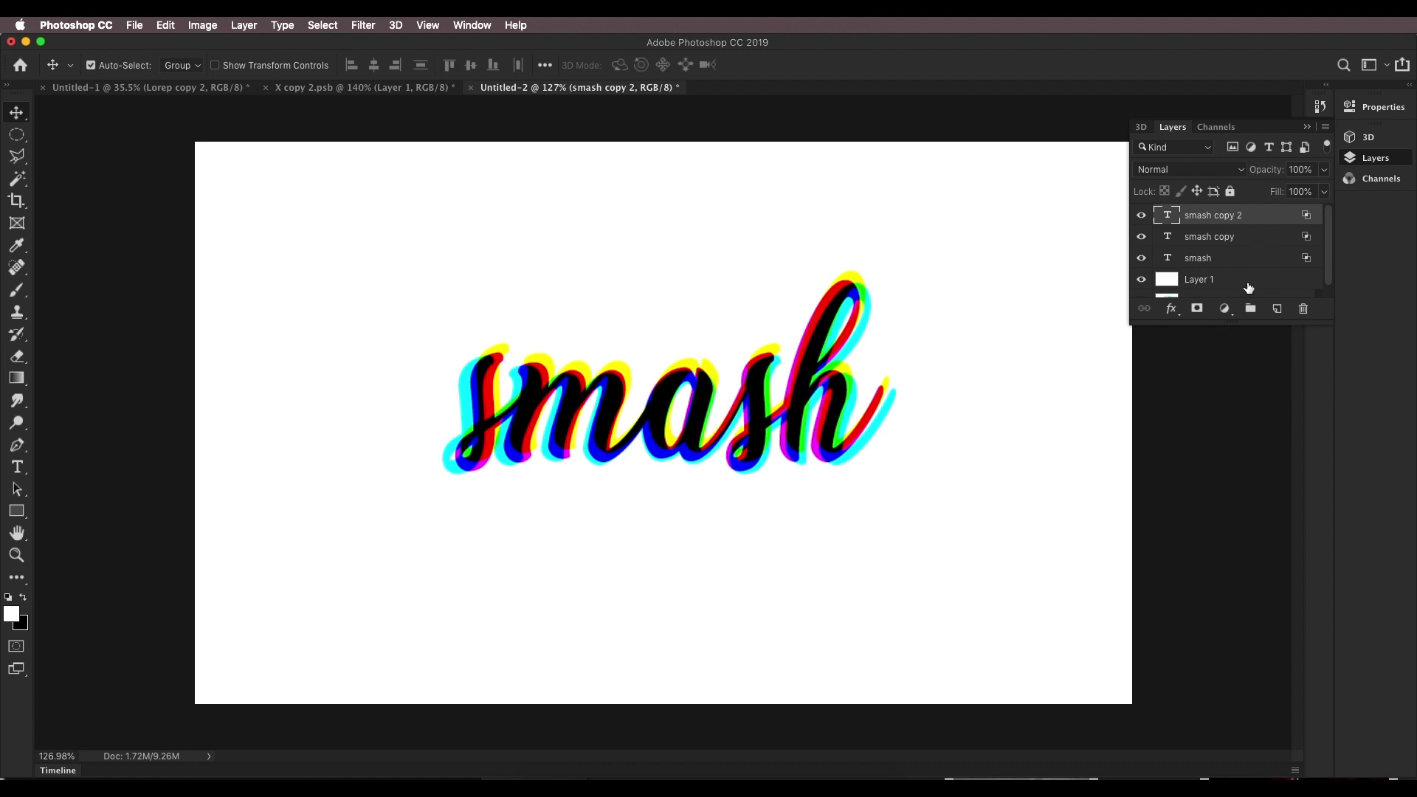
{"action": "left_click", "coordinate": [1247, 278], "text": "shift"}
{"action": "scroll", "coordinate": [1249, 247], "scroll_direction": "down", "scroll_amount": 1}
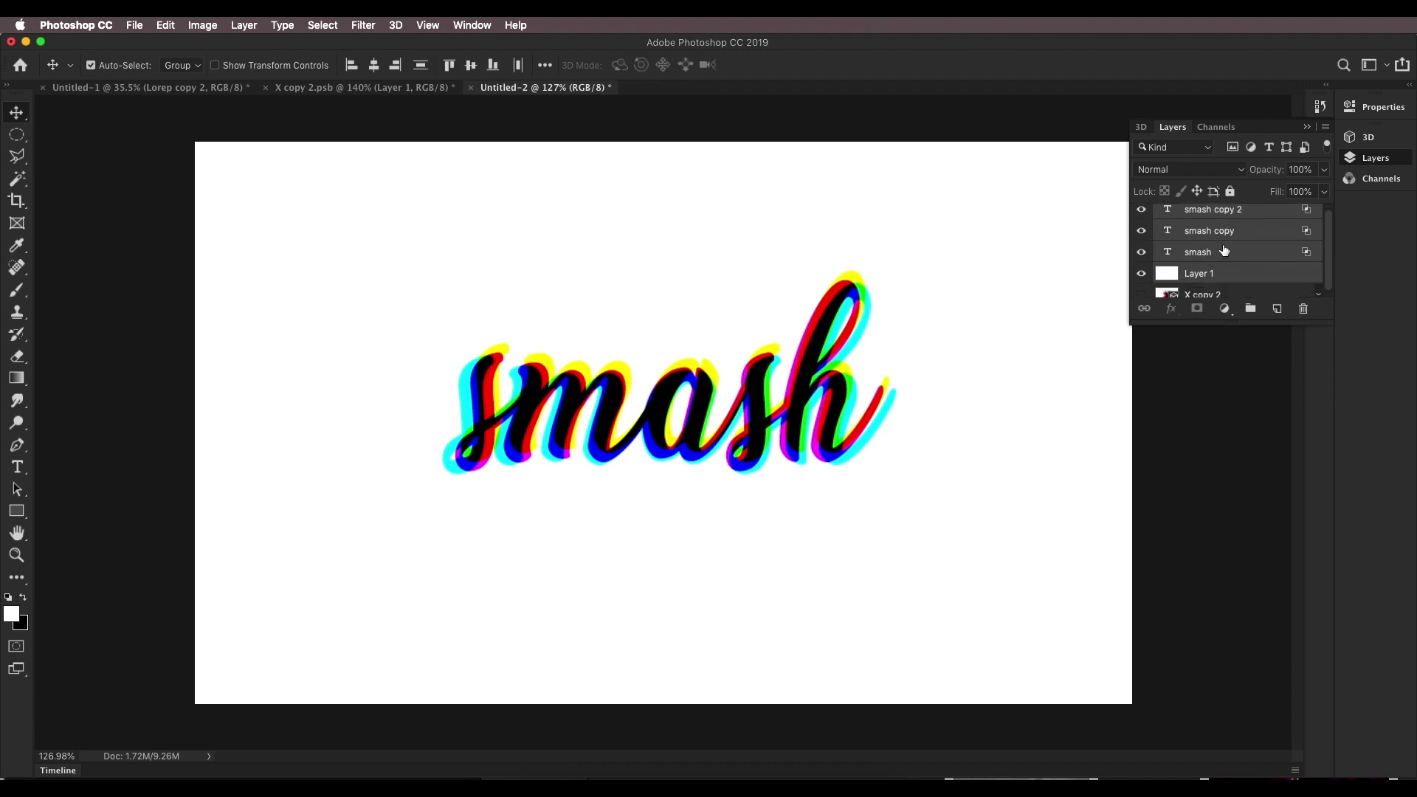
{"action": "right_click", "coordinate": [1266, 279]}
{"action": "left_click", "coordinate": [1148, 339]}
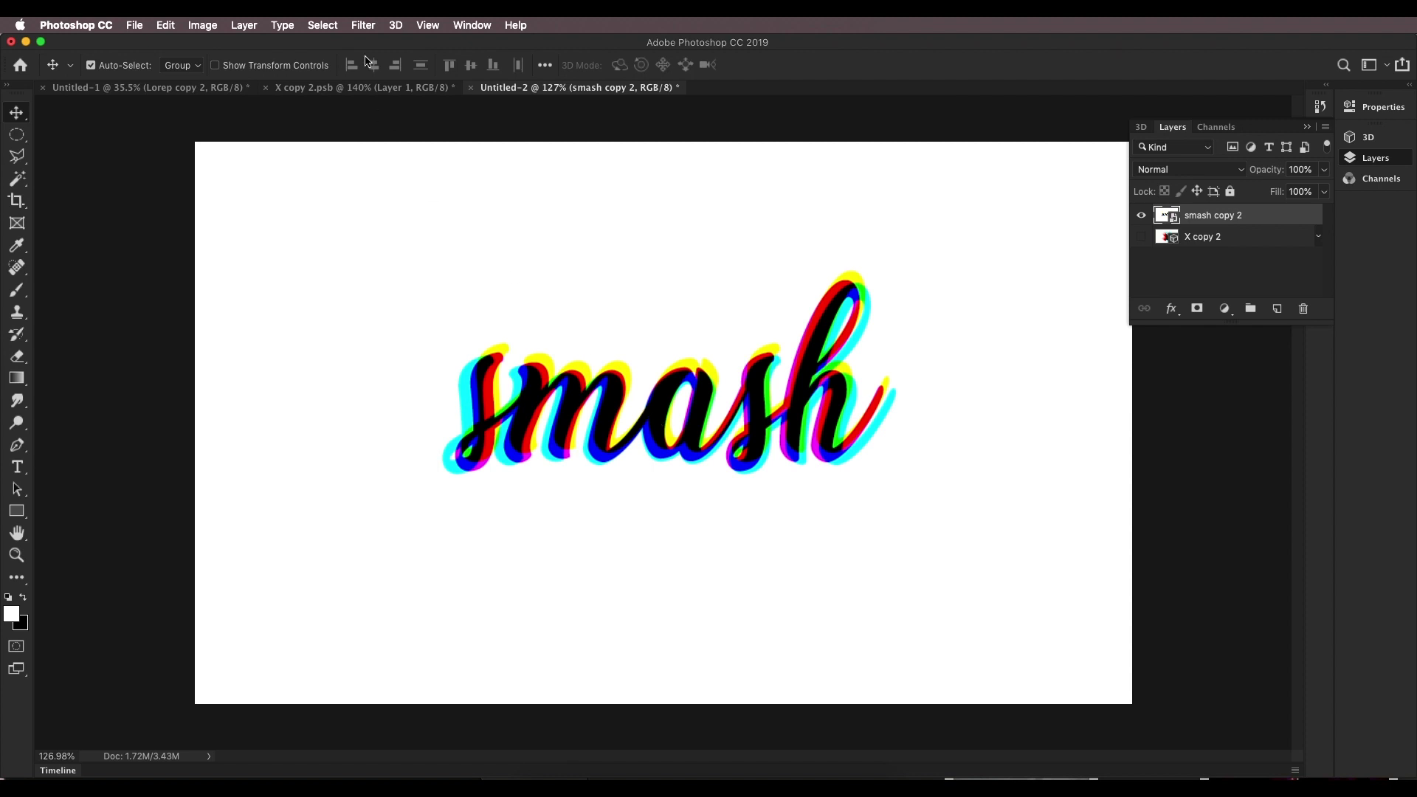
Apply an Add Noise filter to the smash copy 2 smart object with 5% amount and Gaussian distribution.
{"action": "left_click", "coordinate": [363, 25]}
{"action": "mouse_move", "coordinate": [510, 245]}
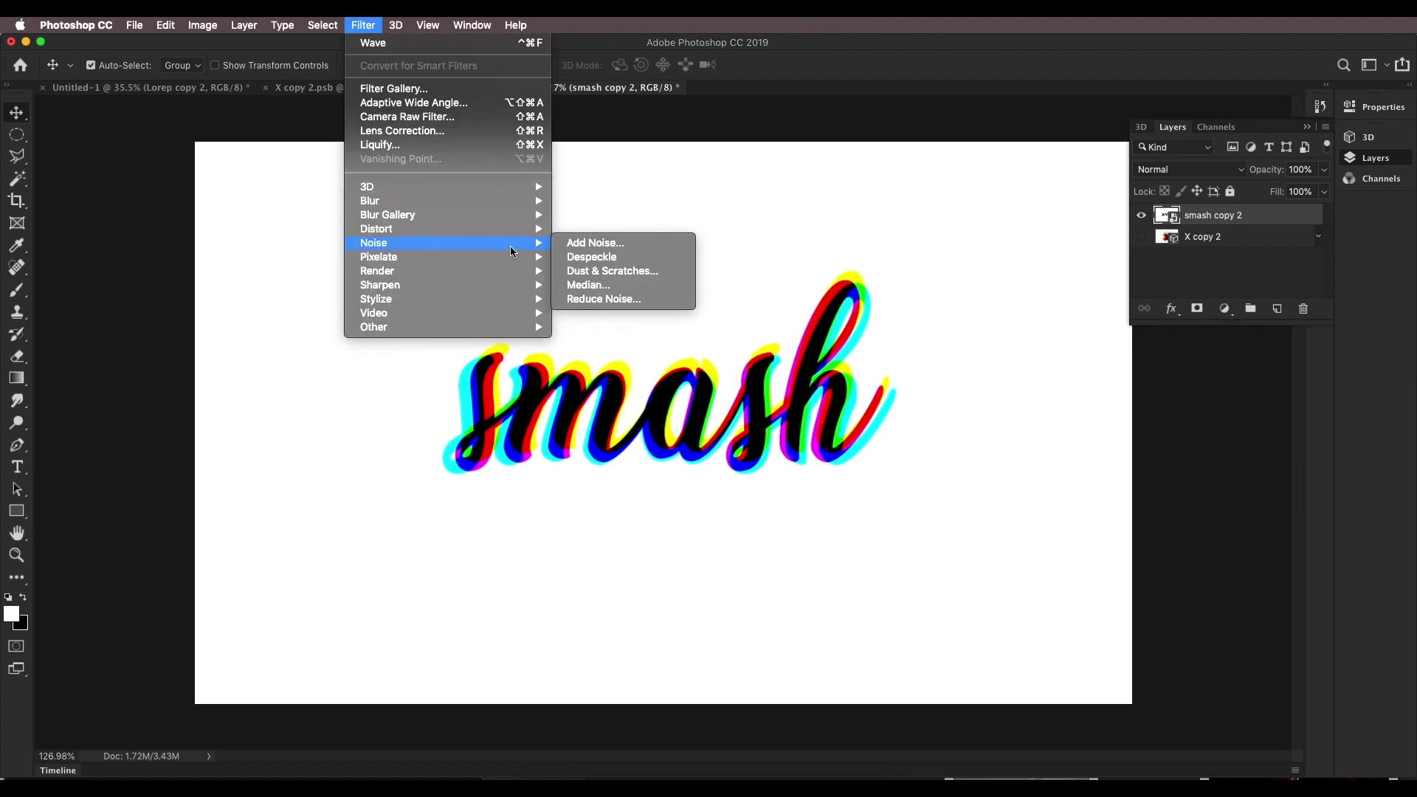
{"action": "left_click", "coordinate": [591, 244]}
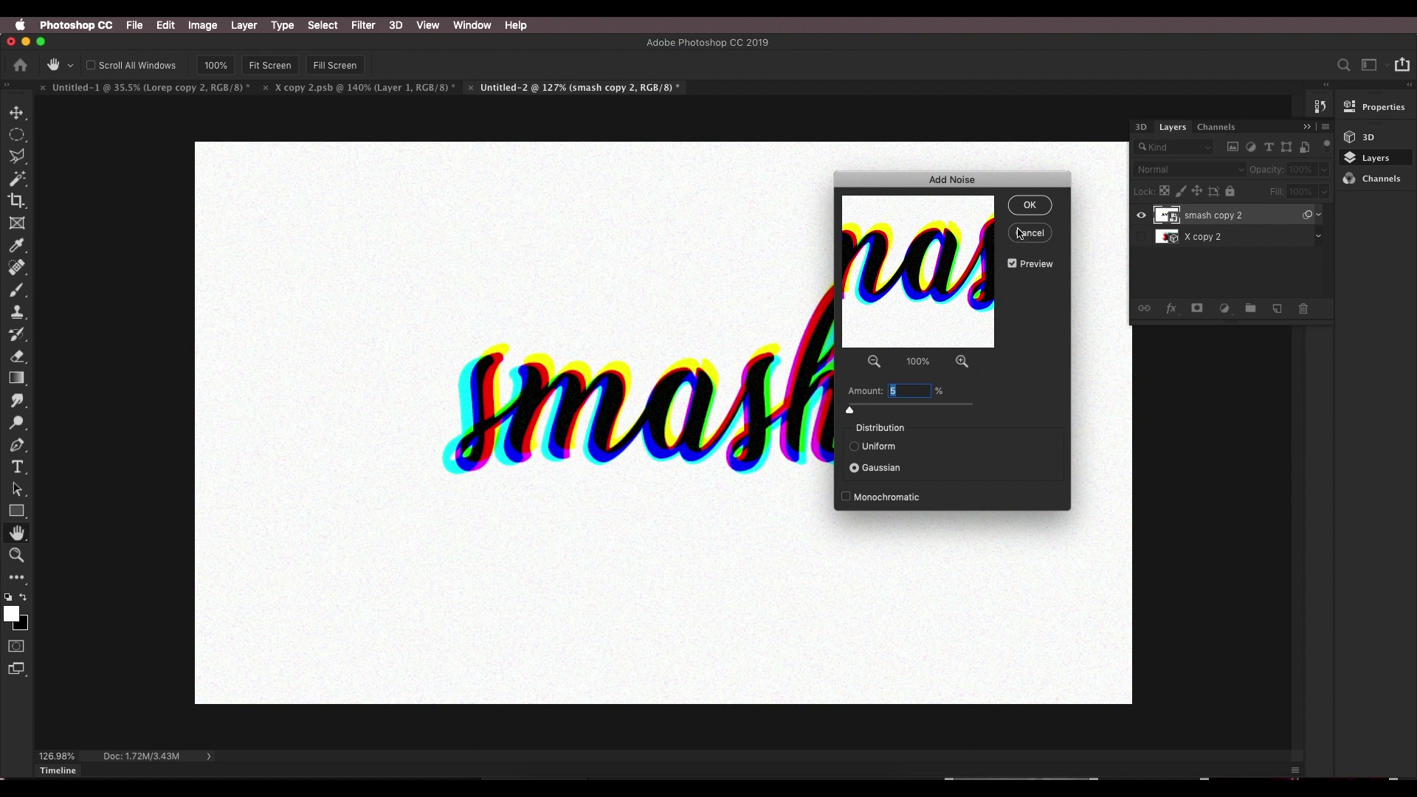
{"action": "left_click", "coordinate": [1030, 205]}
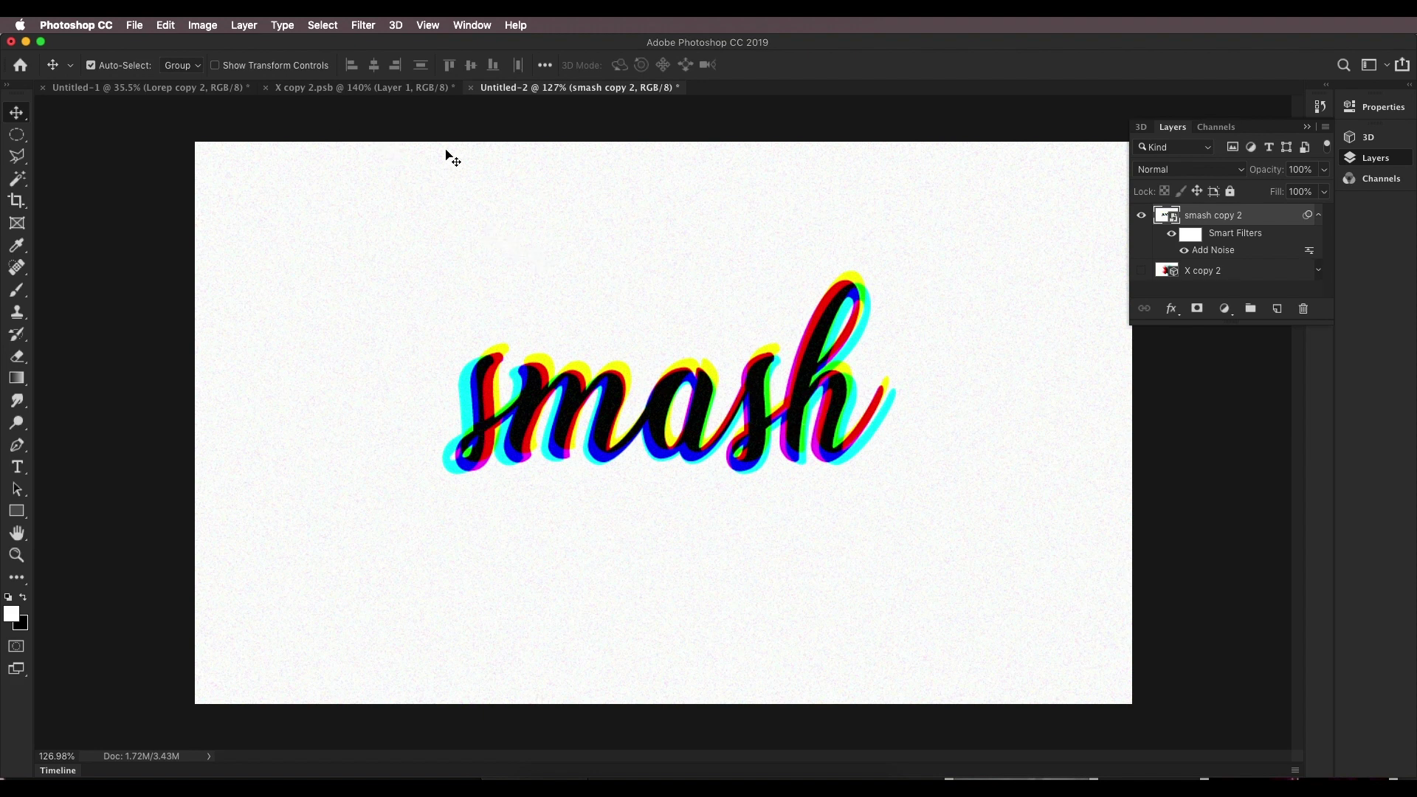
Apply a sine Wave filter to the smash copy 2 smart object with 1 generator, wavelength 1–2, amplitude 1–2 and repeated edge pixels.
{"action": "left_click", "coordinate": [356, 25]}
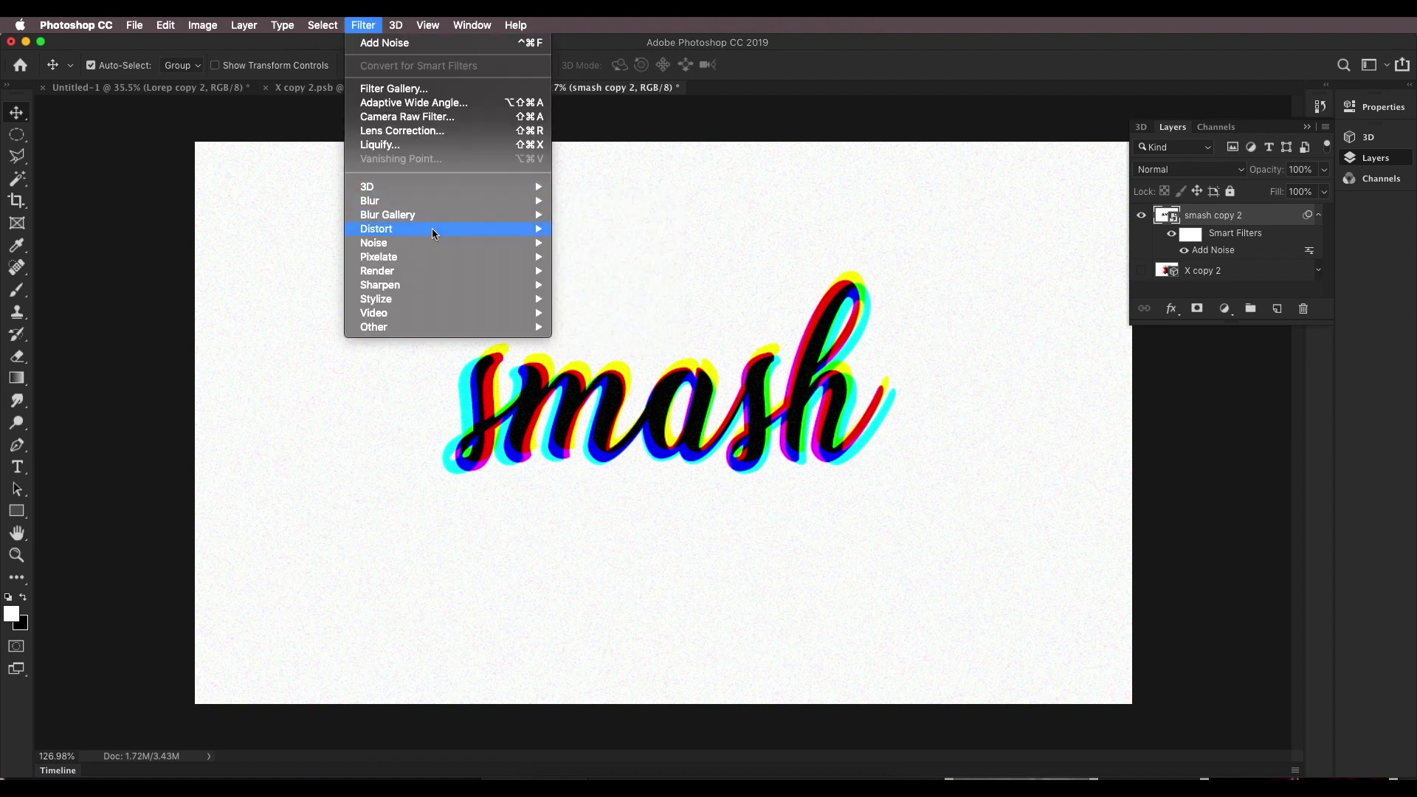
{"action": "mouse_move", "coordinate": [433, 229]}
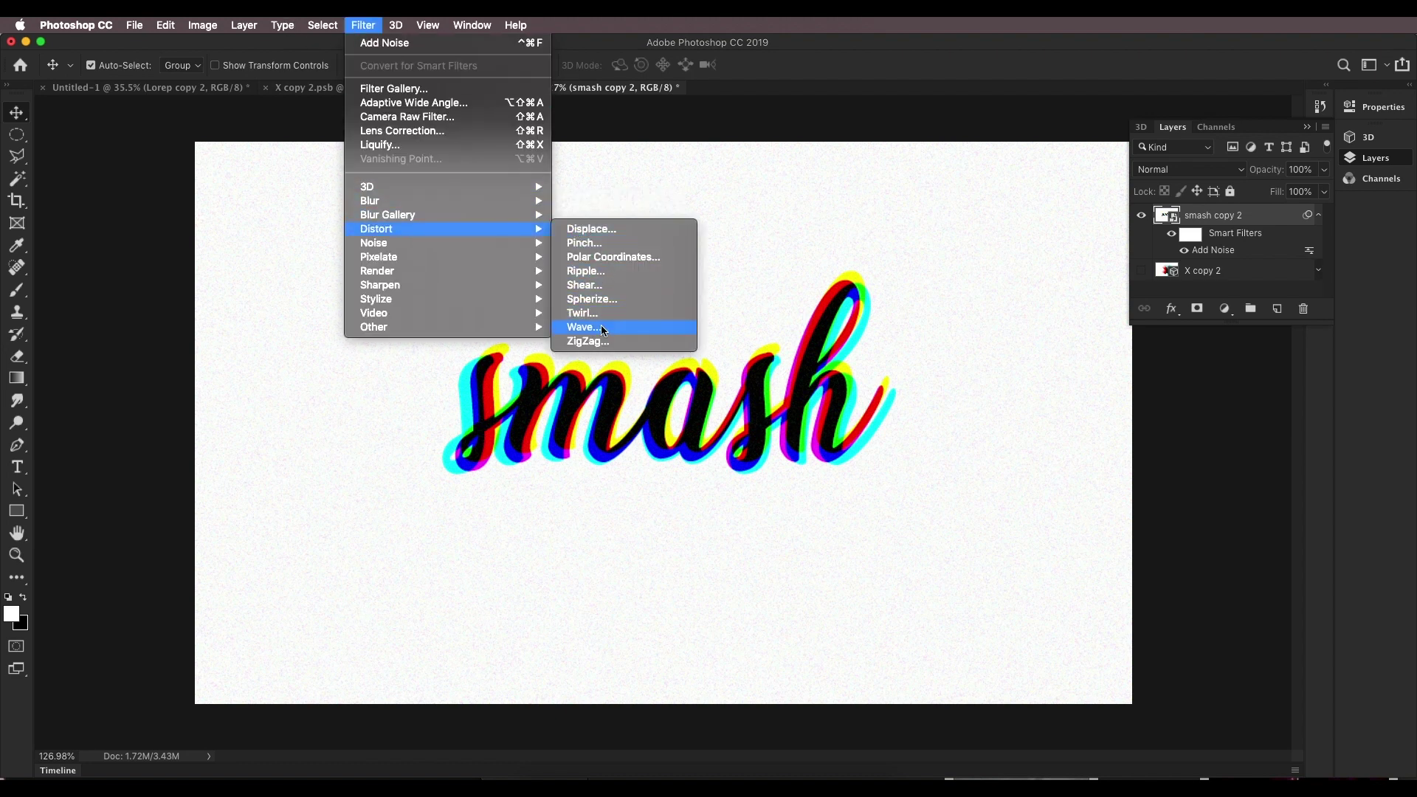
{"action": "left_click", "coordinate": [603, 330]}
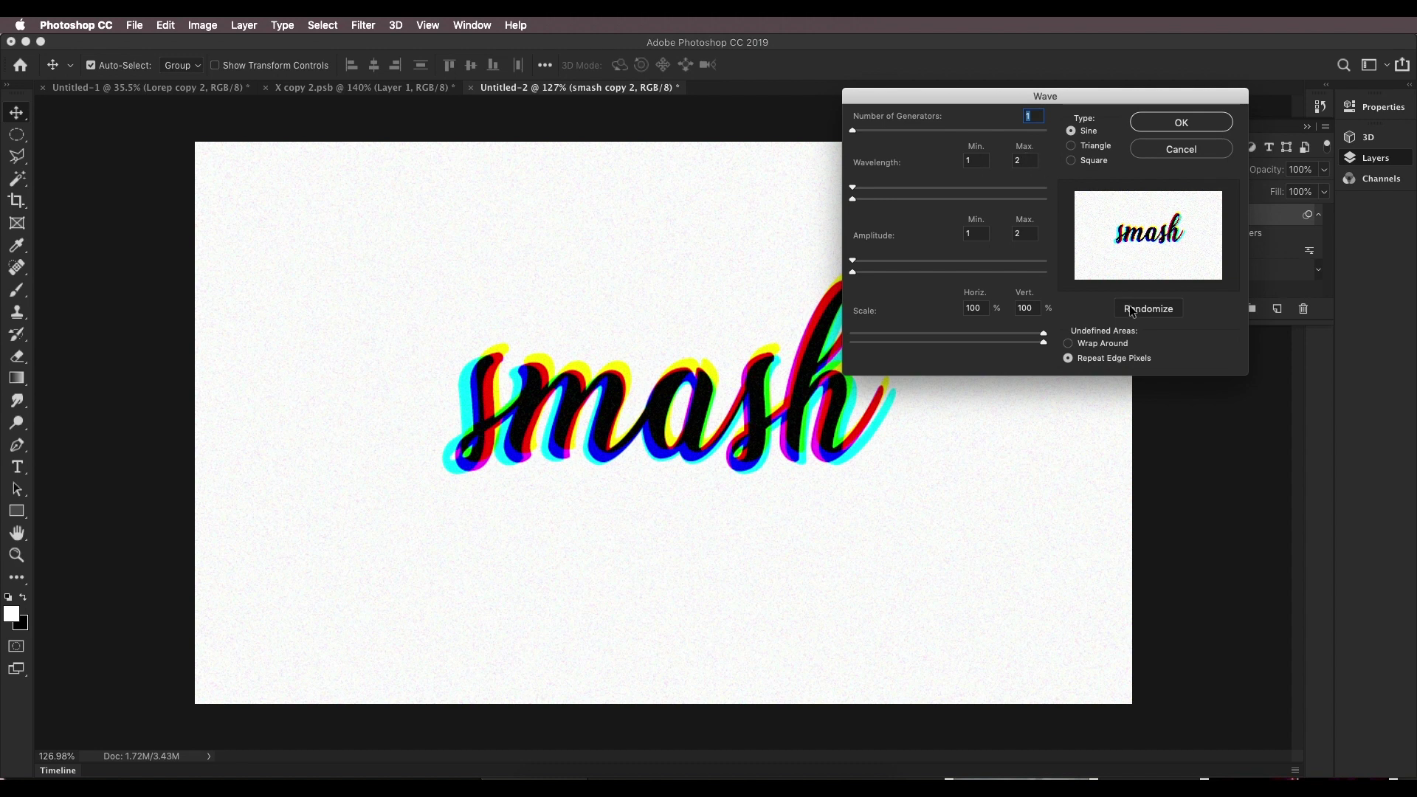
{"action": "left_click", "coordinate": [1174, 126]}
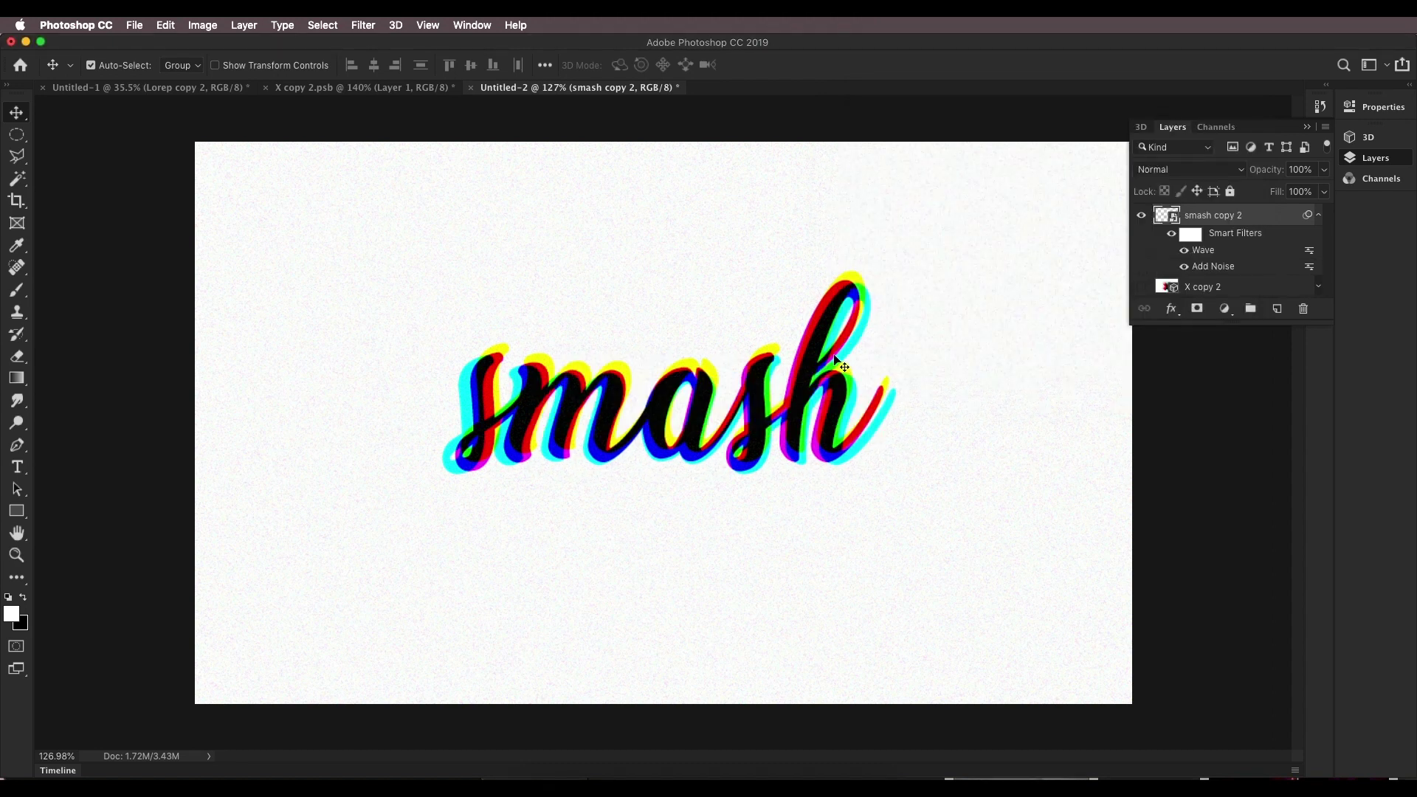
{"action": "scroll", "coordinate": [546, 397], "scroll_direction": "up", "scroll_amount": 4}
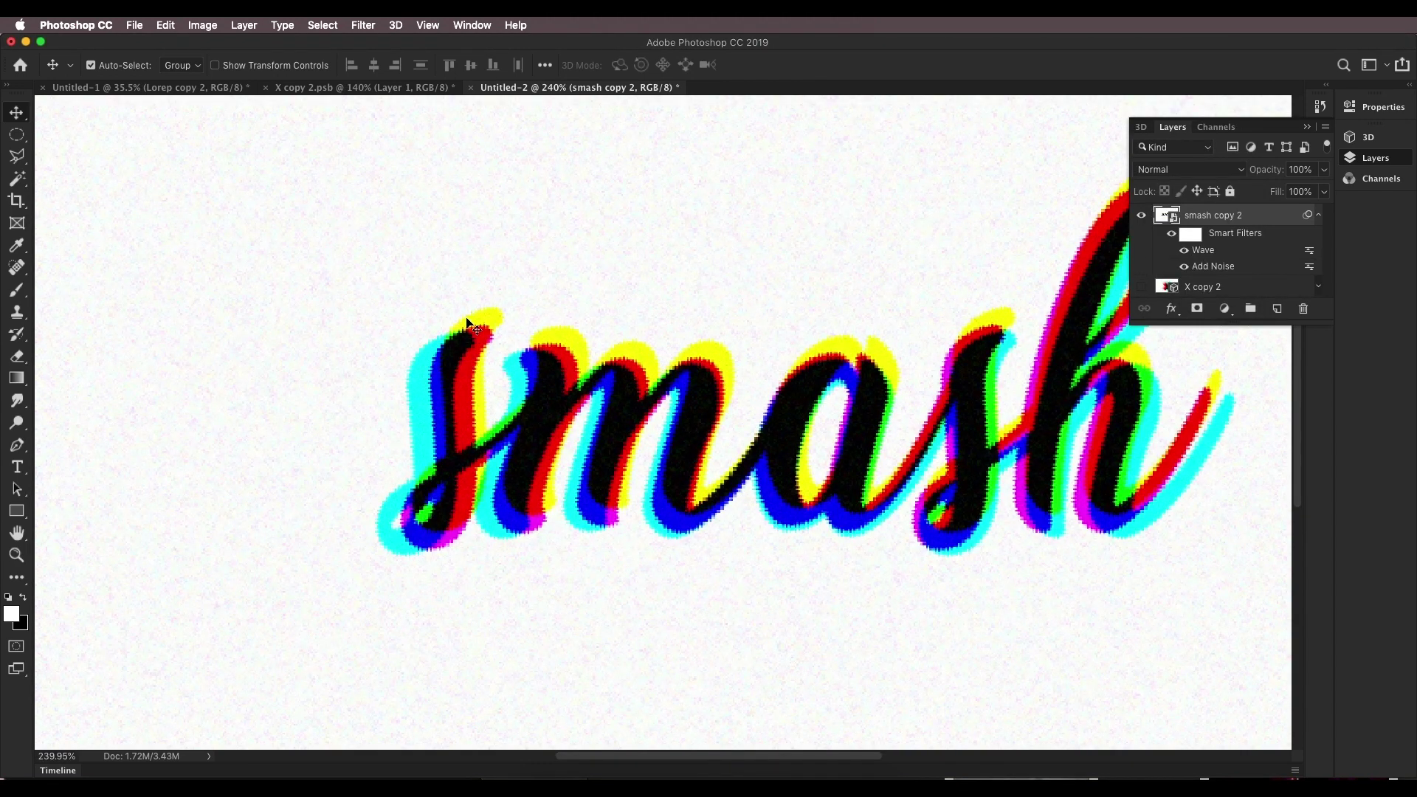
{"action": "scroll", "coordinate": [793, 391], "scroll_direction": "down", "scroll_amount": 3}
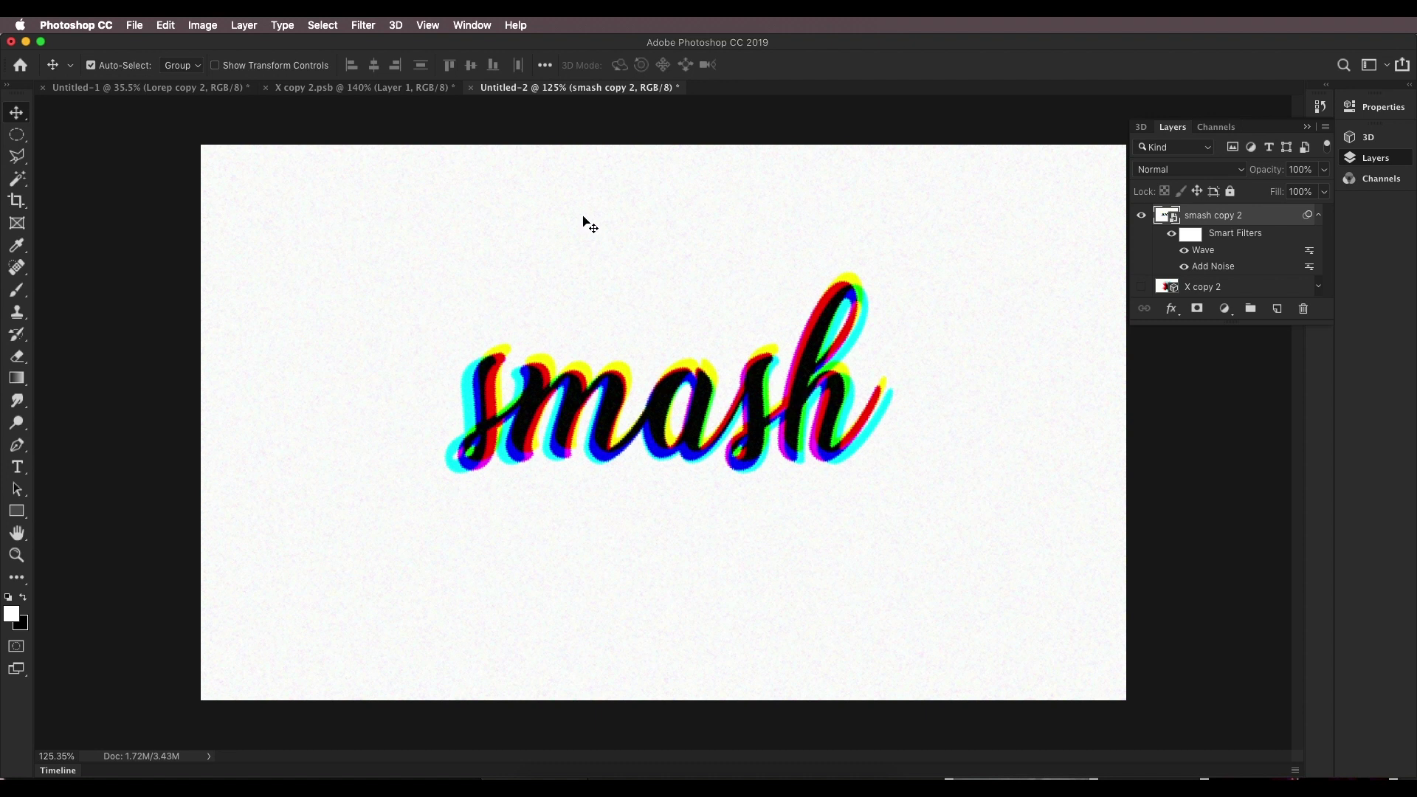
Convert the smash copy 2 layer into a 3D mesh using Depth Map to Plane.
{"action": "left_click", "coordinate": [397, 26]}
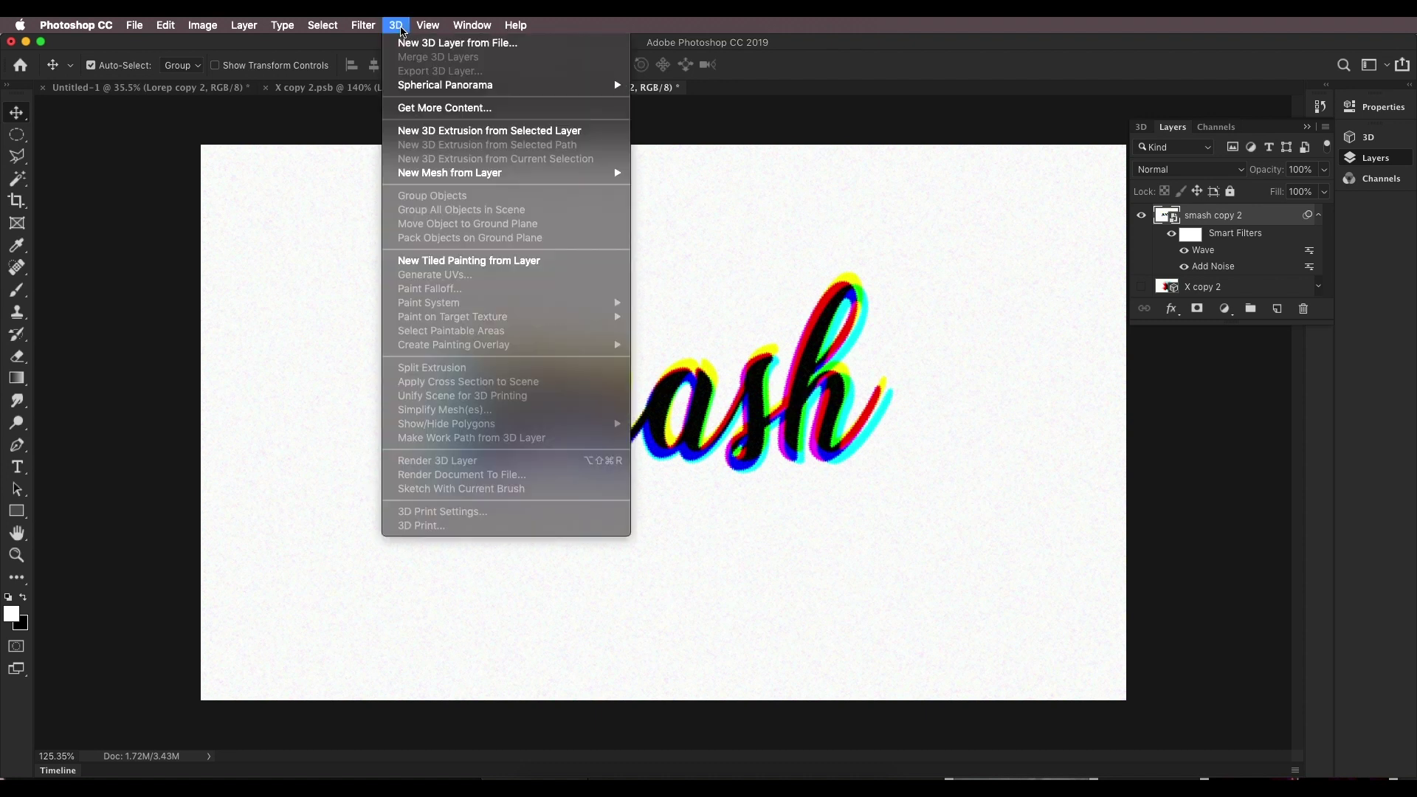
{"action": "mouse_move", "coordinate": [538, 174]}
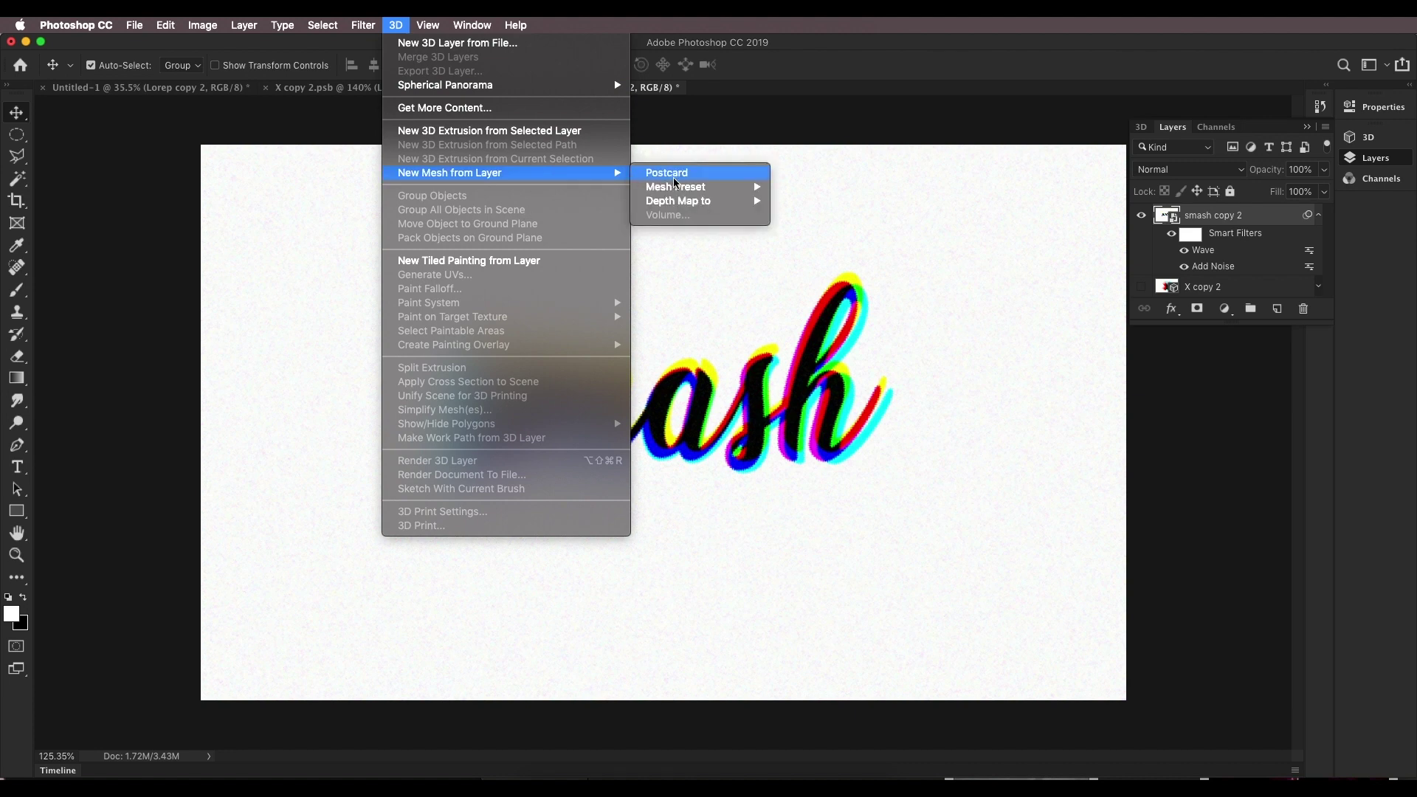
{"action": "mouse_move", "coordinate": [685, 204]}
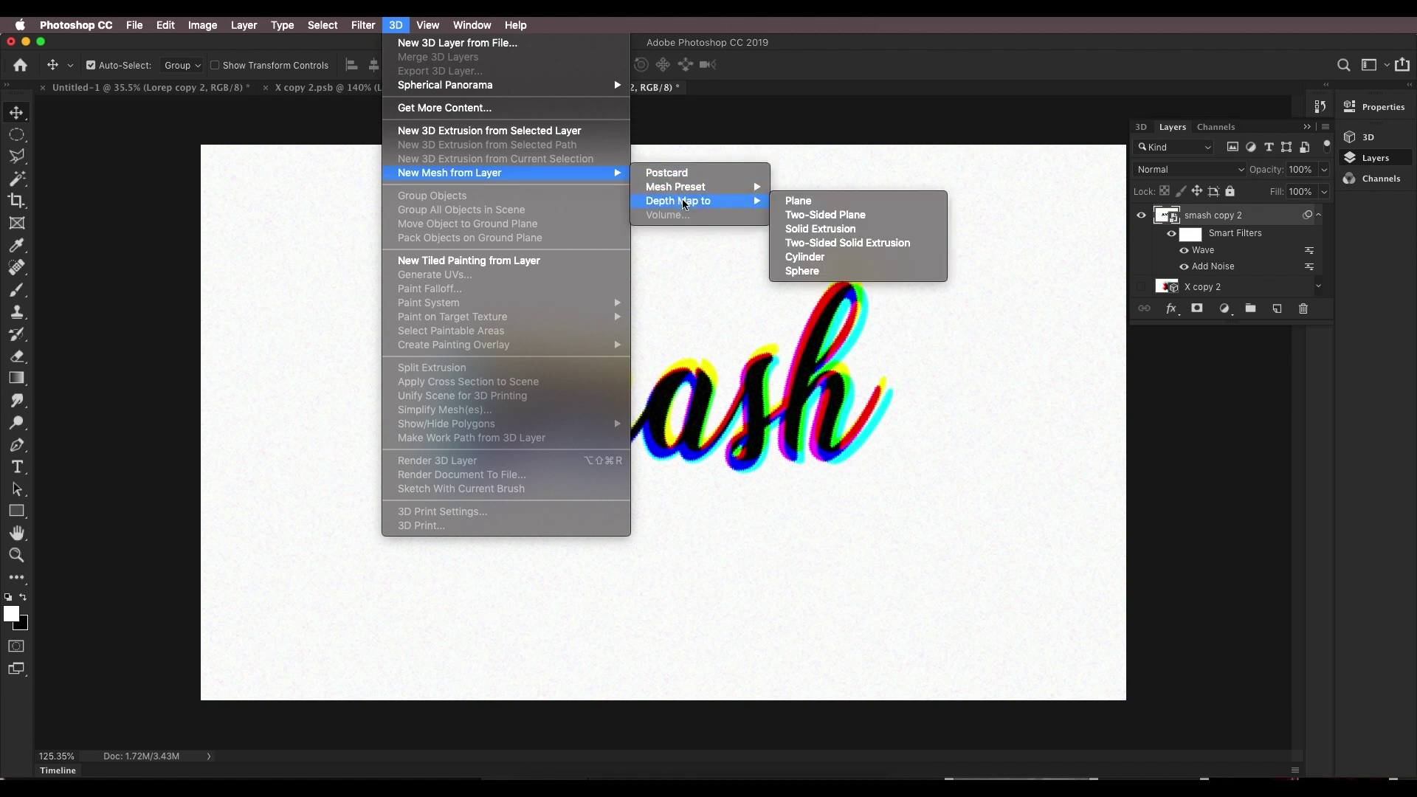
{"action": "left_click", "coordinate": [798, 201]}
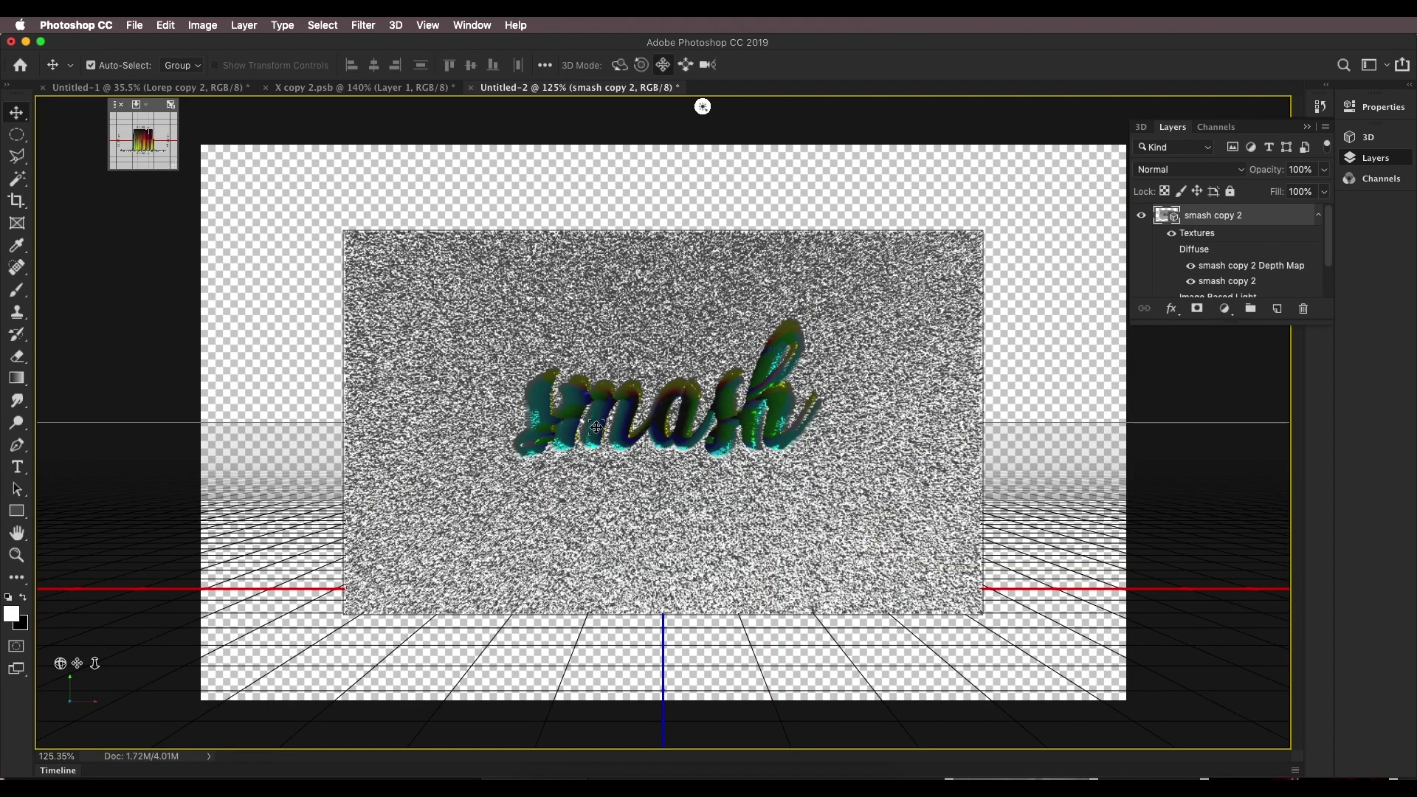
Set the 3D scene's surface style to Unlit Texture for the smash copy 2 layer.
{"action": "right_click", "coordinate": [654, 195]}
{"action": "left_click", "coordinate": [811, 282]}
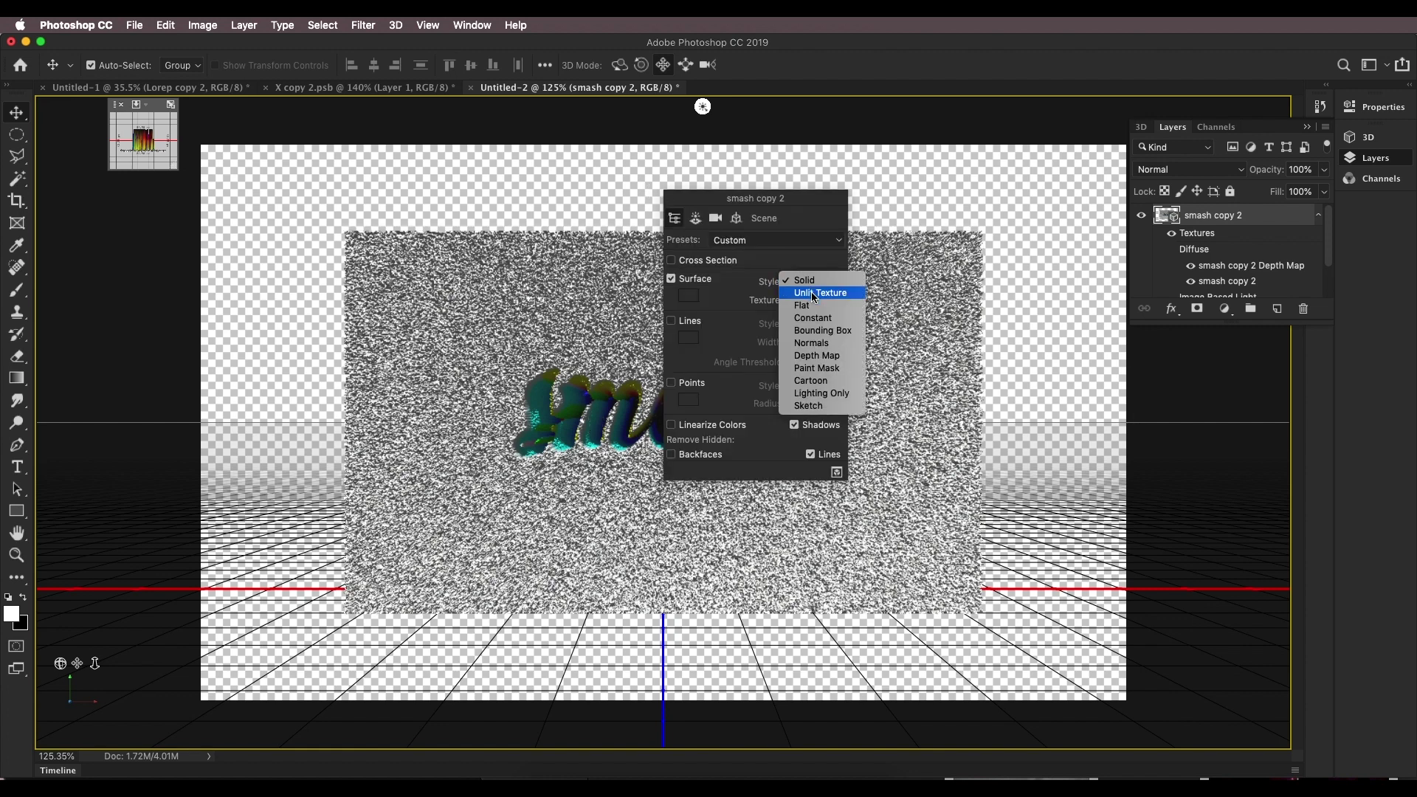
{"action": "left_click", "coordinate": [814, 293]}
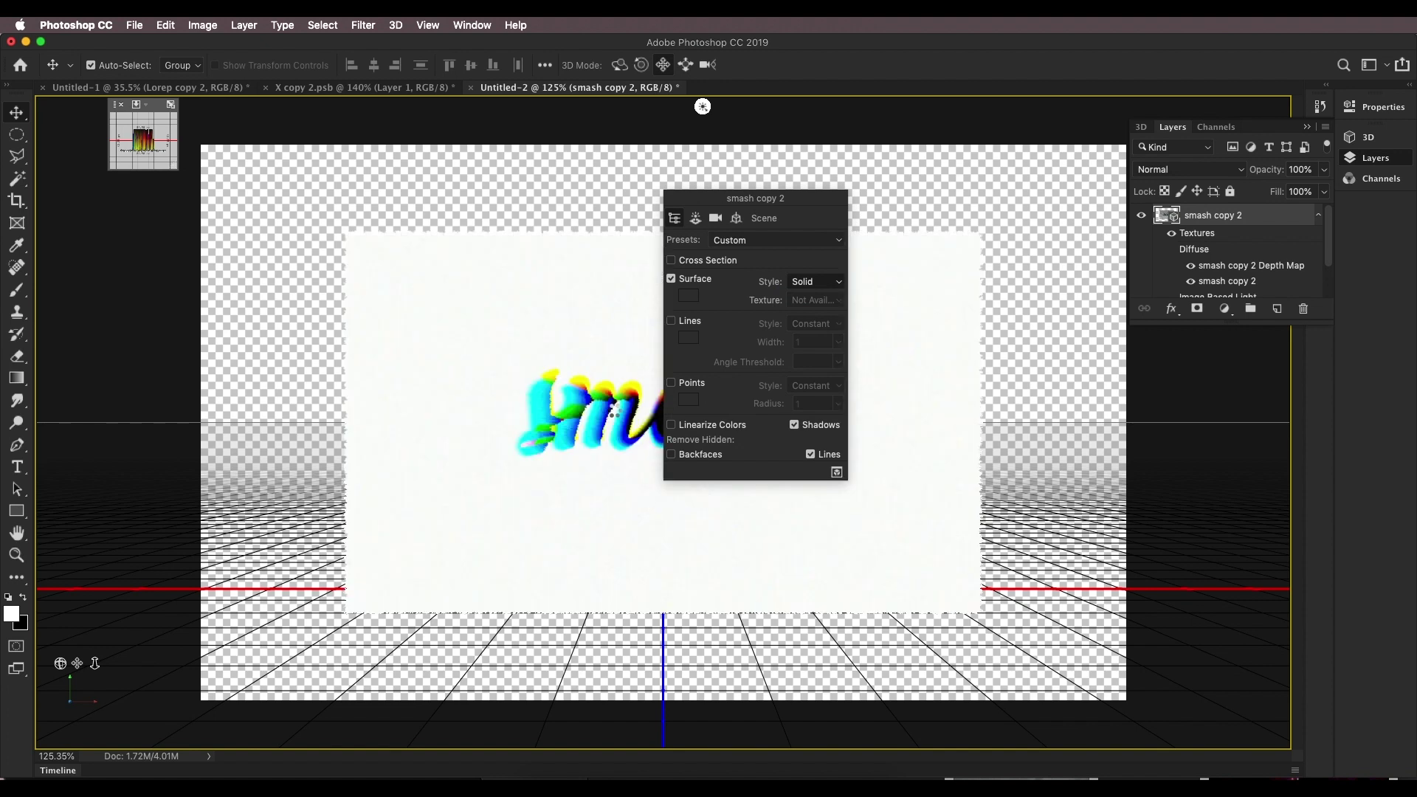
{"action": "left_click", "coordinate": [577, 232]}
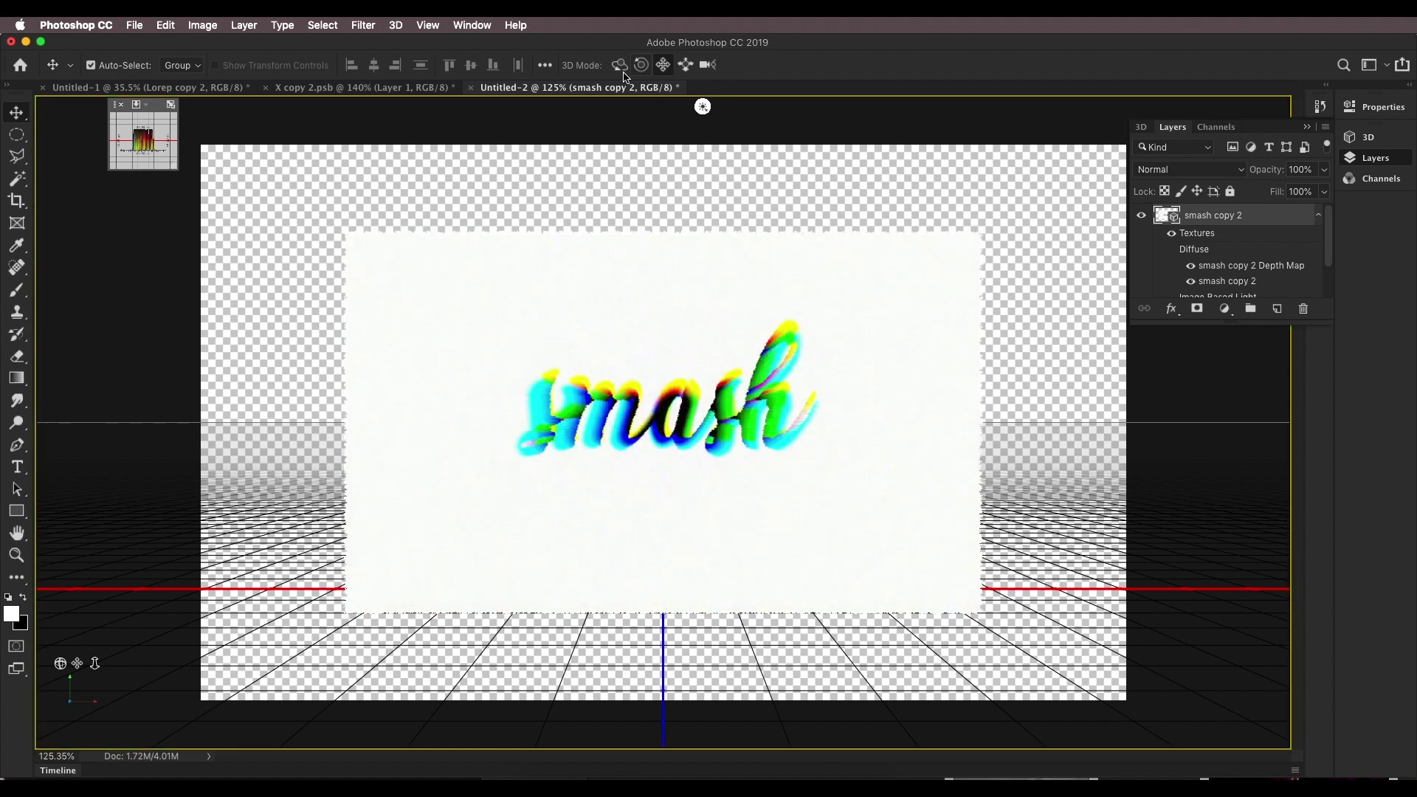
Slide the 3D smash plane forward along Z until it fills the canvas, and pan it slightly to recentre the lettering.
{"action": "scroll", "coordinate": [680, 268], "scroll_direction": "up", "scroll_amount": 3}
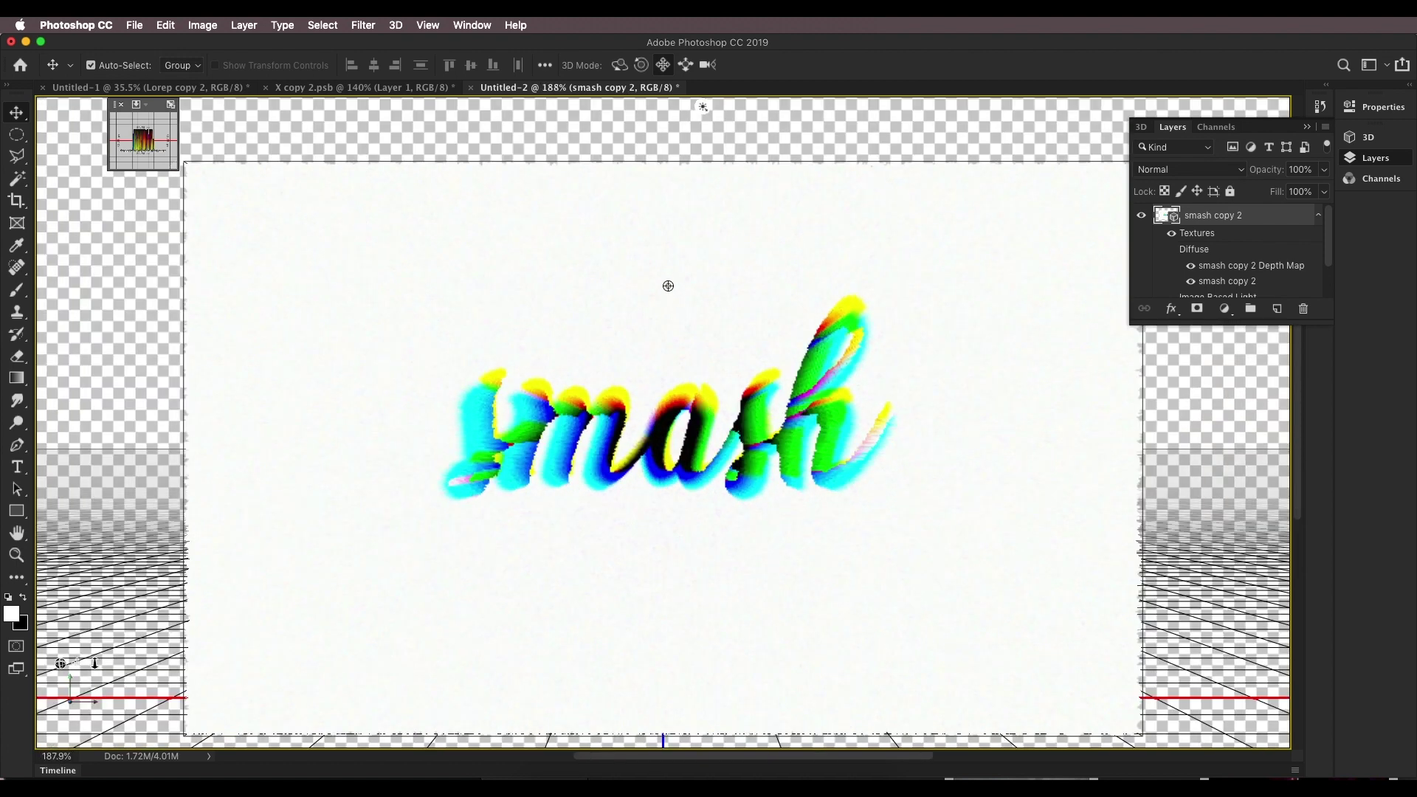
{"action": "mouse_move", "coordinate": [696, 127]}
{"action": "left_mouse_down"}
{"action": "mouse_move", "coordinate": [684, 136]}
{"action": "mouse_move", "coordinate": [701, 137]}
{"action": "left_mouse_up"}
{"action": "scroll", "coordinate": [716, 273], "scroll_direction": "down", "scroll_amount": 2}
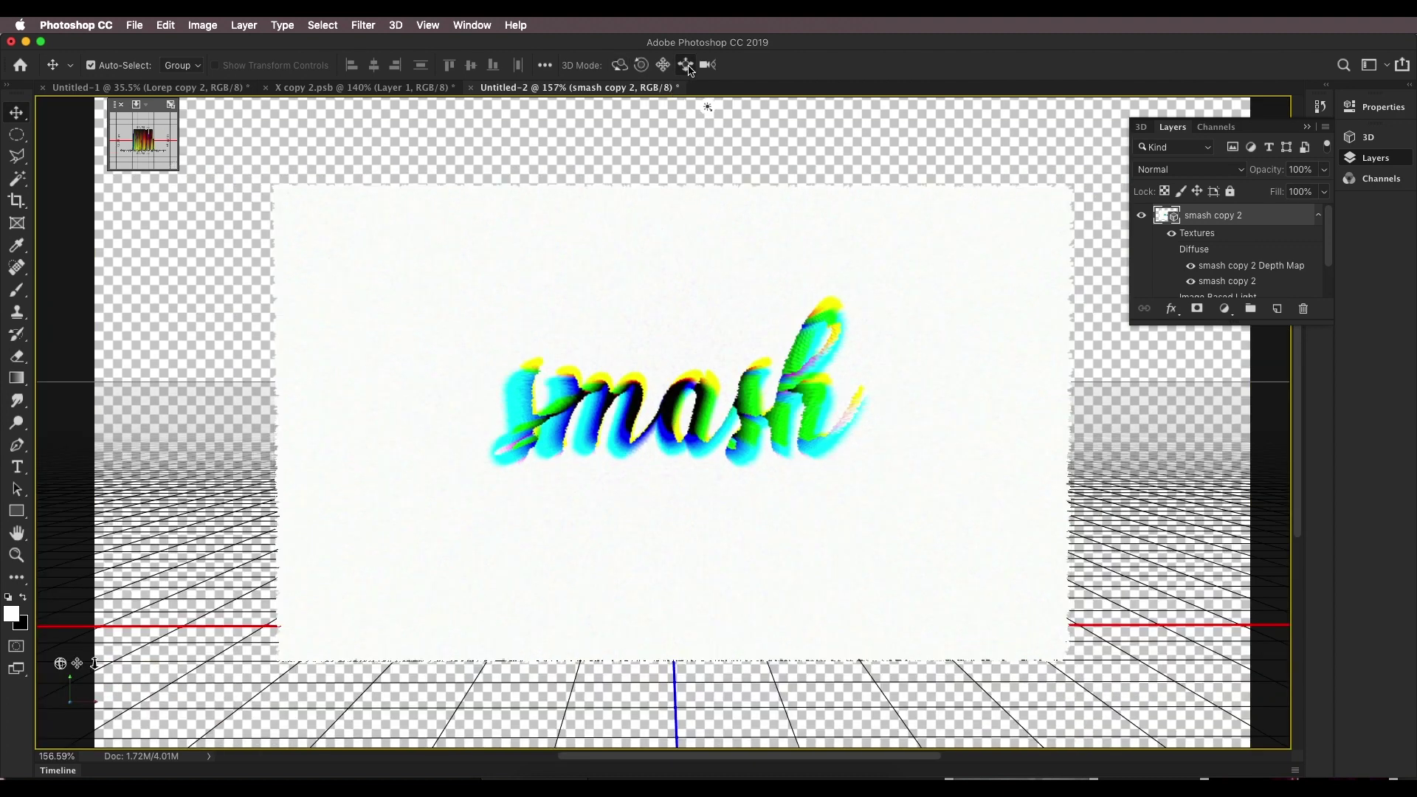
{"action": "left_click", "coordinate": [670, 432]}
{"action": "left_click_drag", "start_coordinate": [672, 433], "coordinate": [704, 767]}
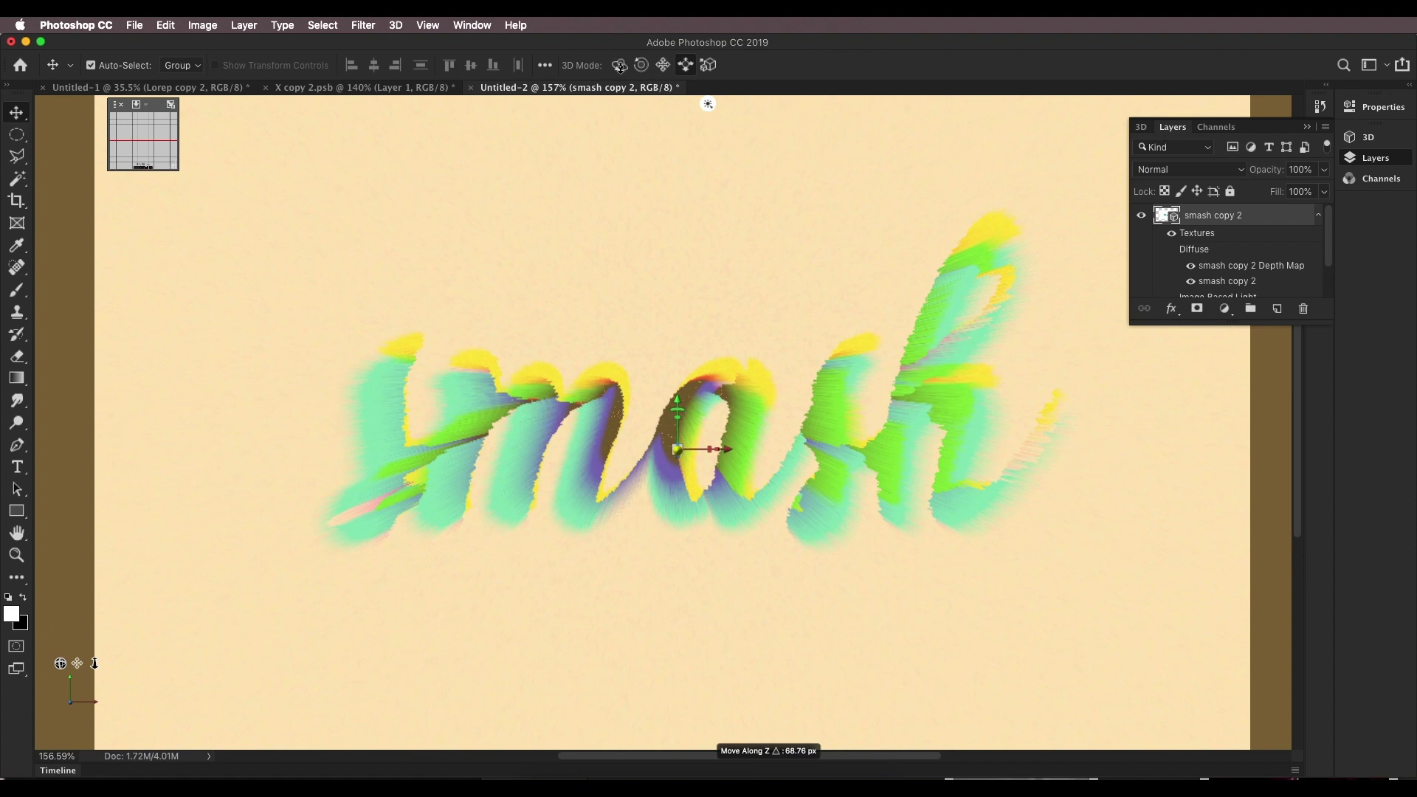
{"action": "left_click_drag", "start_coordinate": [750, 191], "coordinate": [750, 152]}
{"action": "key", "text": "super+0"}
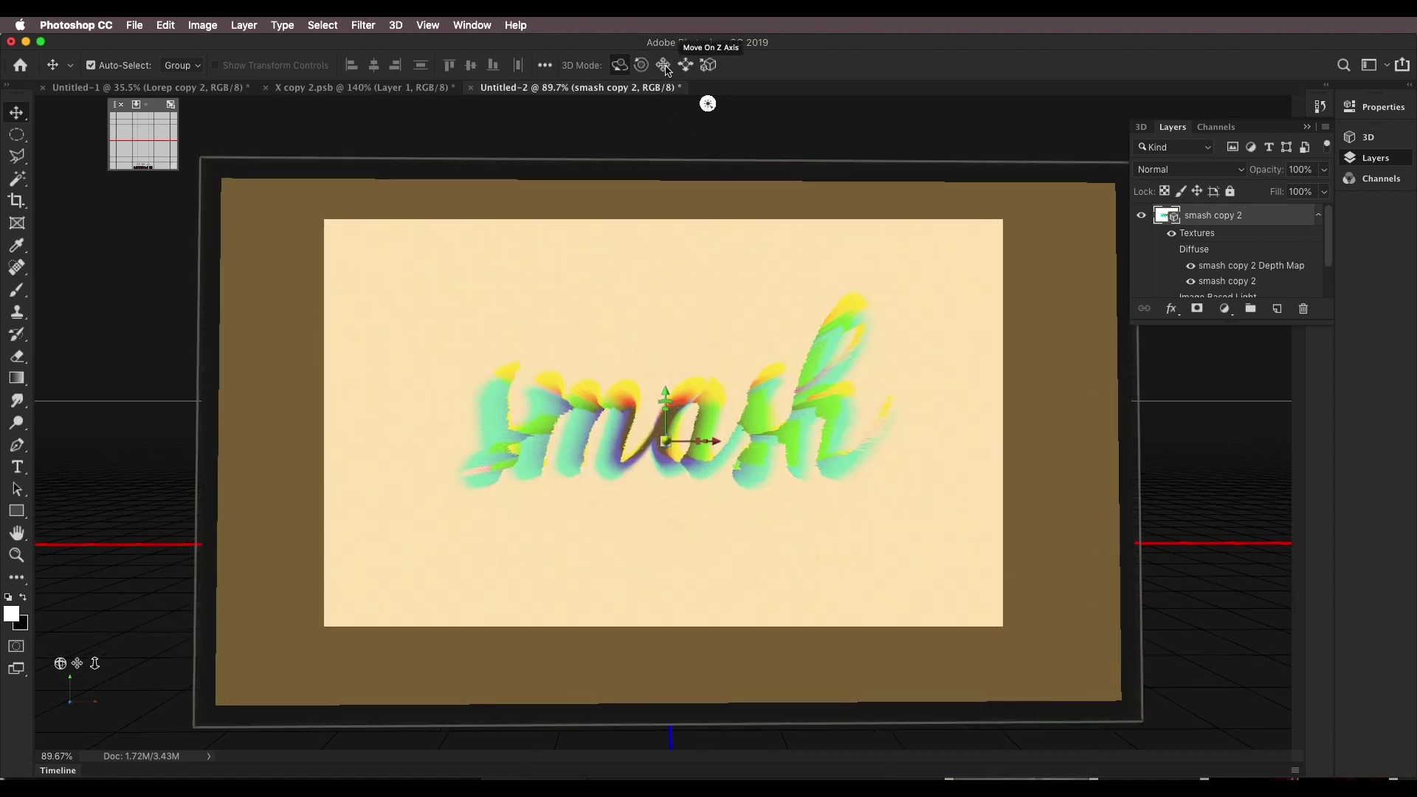
{"action": "left_click", "coordinate": [665, 67]}
{"action": "left_click_drag", "start_coordinate": [696, 411], "coordinate": [723, 397]}
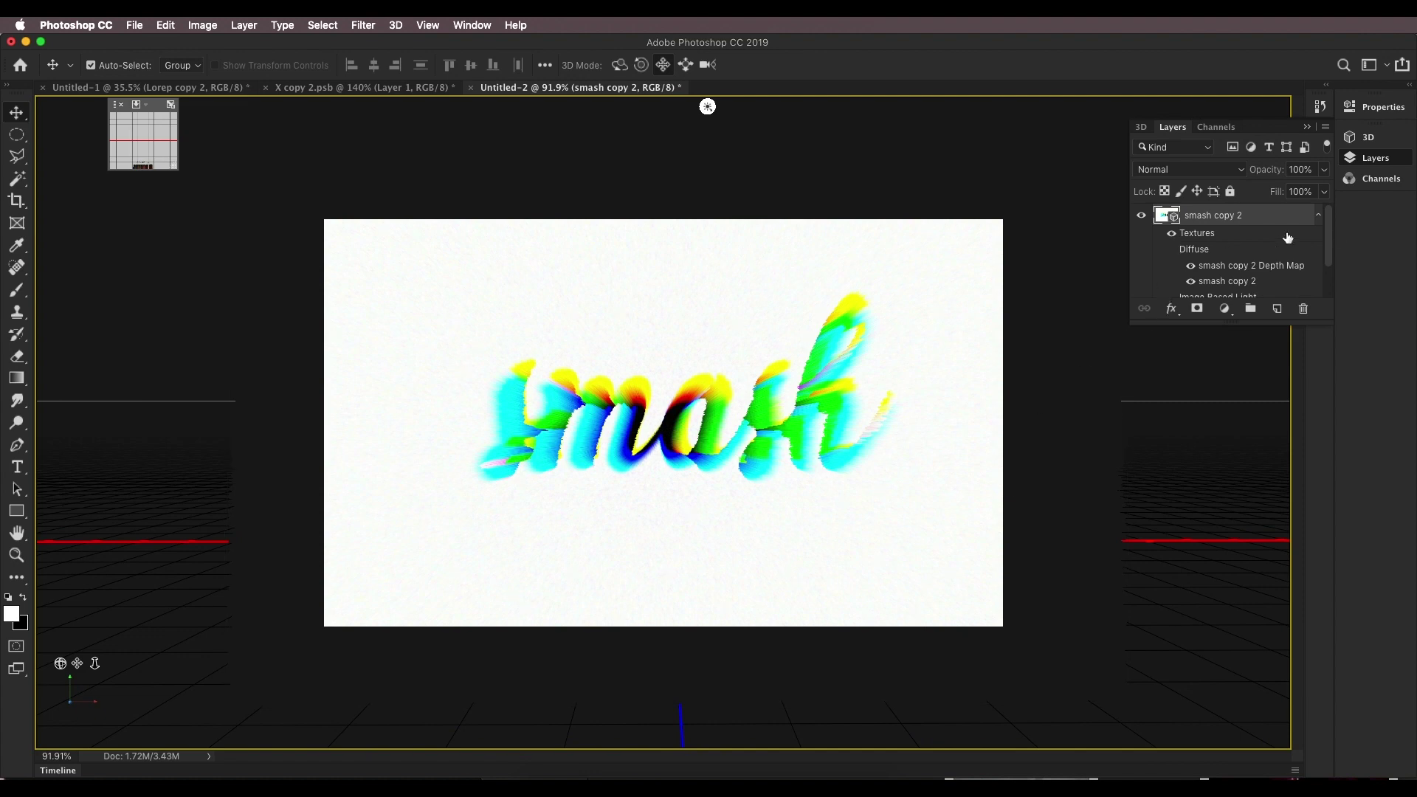
Collapse the smash copy 2 layer's texture list and make both it and the X copy 2 layer visible.
{"action": "left_click", "coordinate": [1318, 215]}
{"action": "left_click", "coordinate": [1141, 216]}
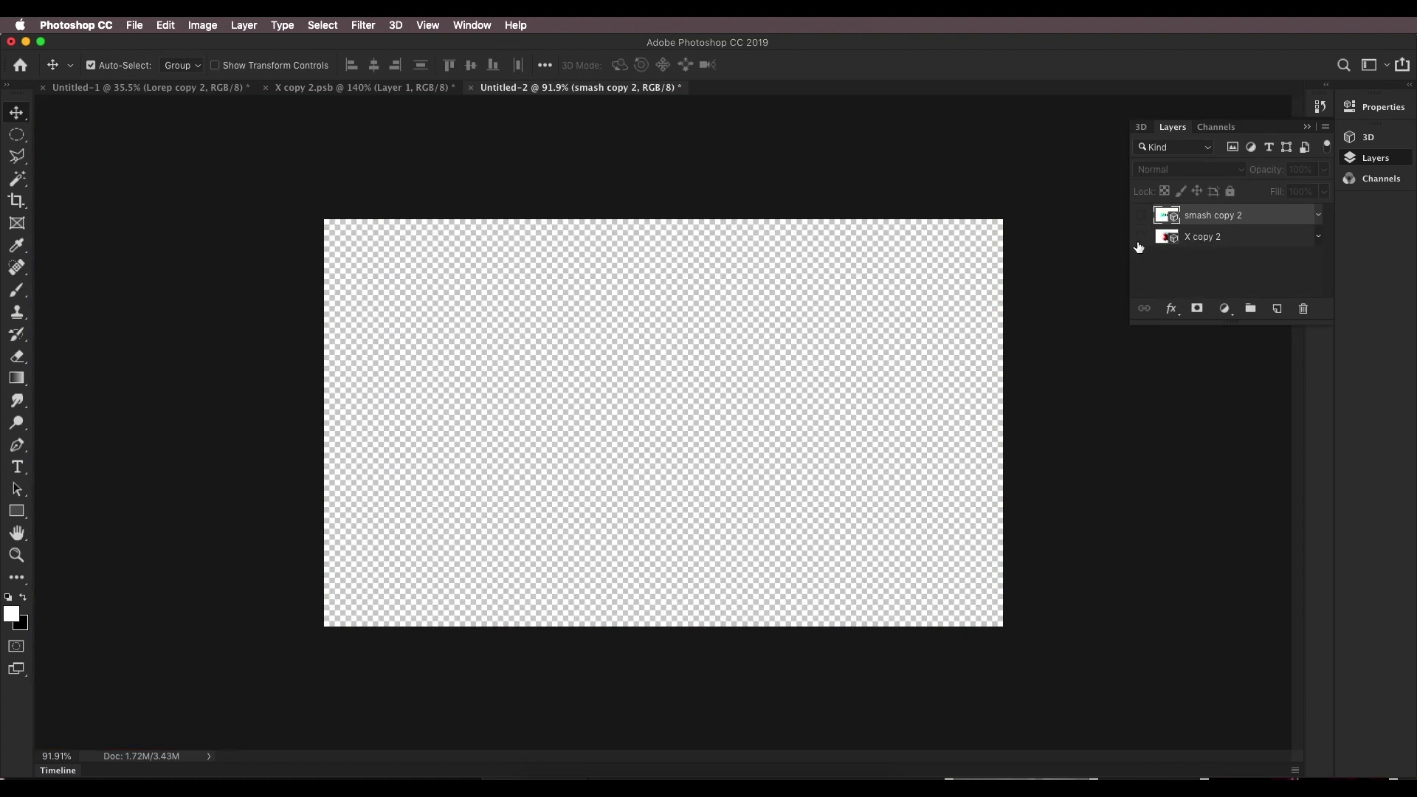
{"action": "left_click", "coordinate": [1142, 236]}
{"action": "left_click", "coordinate": [1142, 215]}
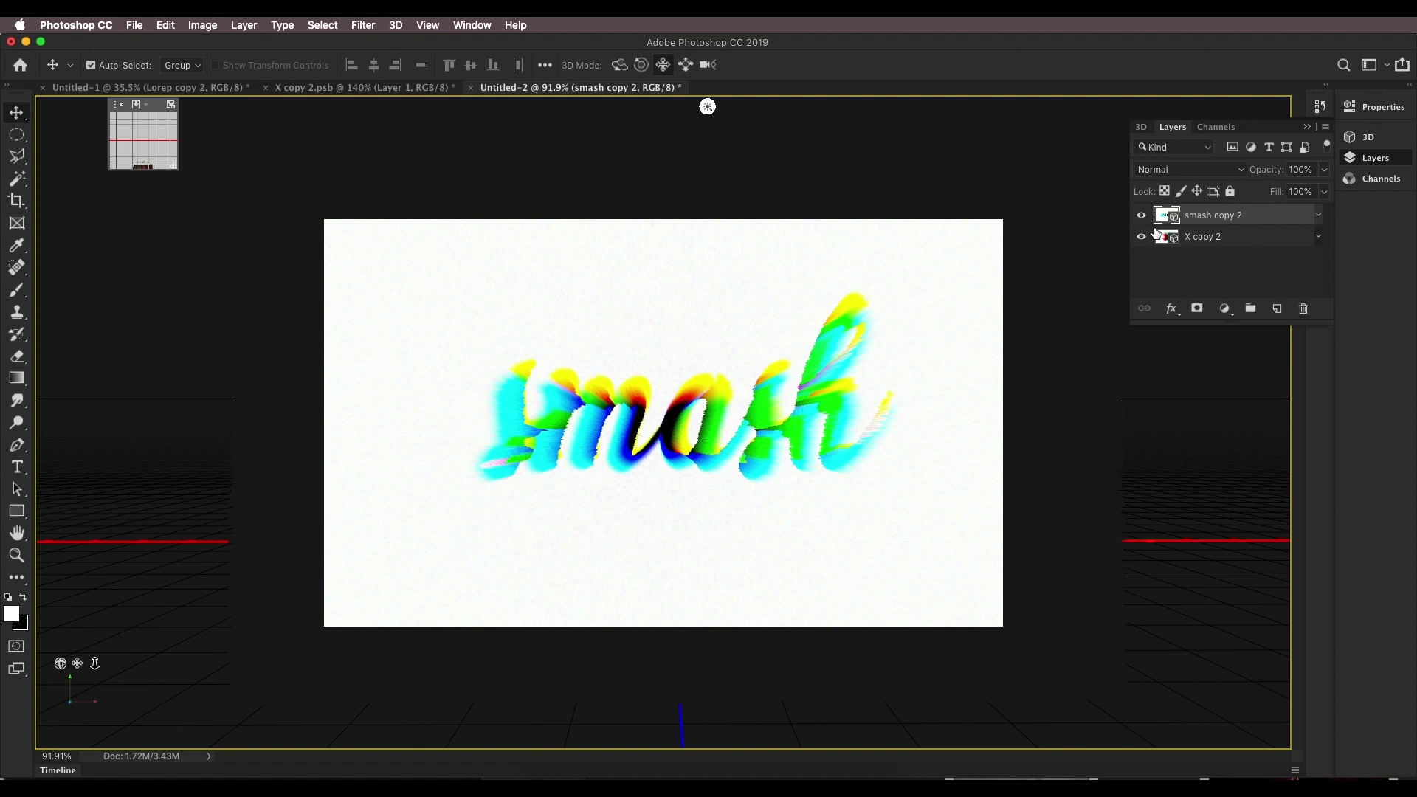
Add a new layer above smash copy 2 and fill it with black.
{"action": "left_click", "coordinate": [1277, 309]}
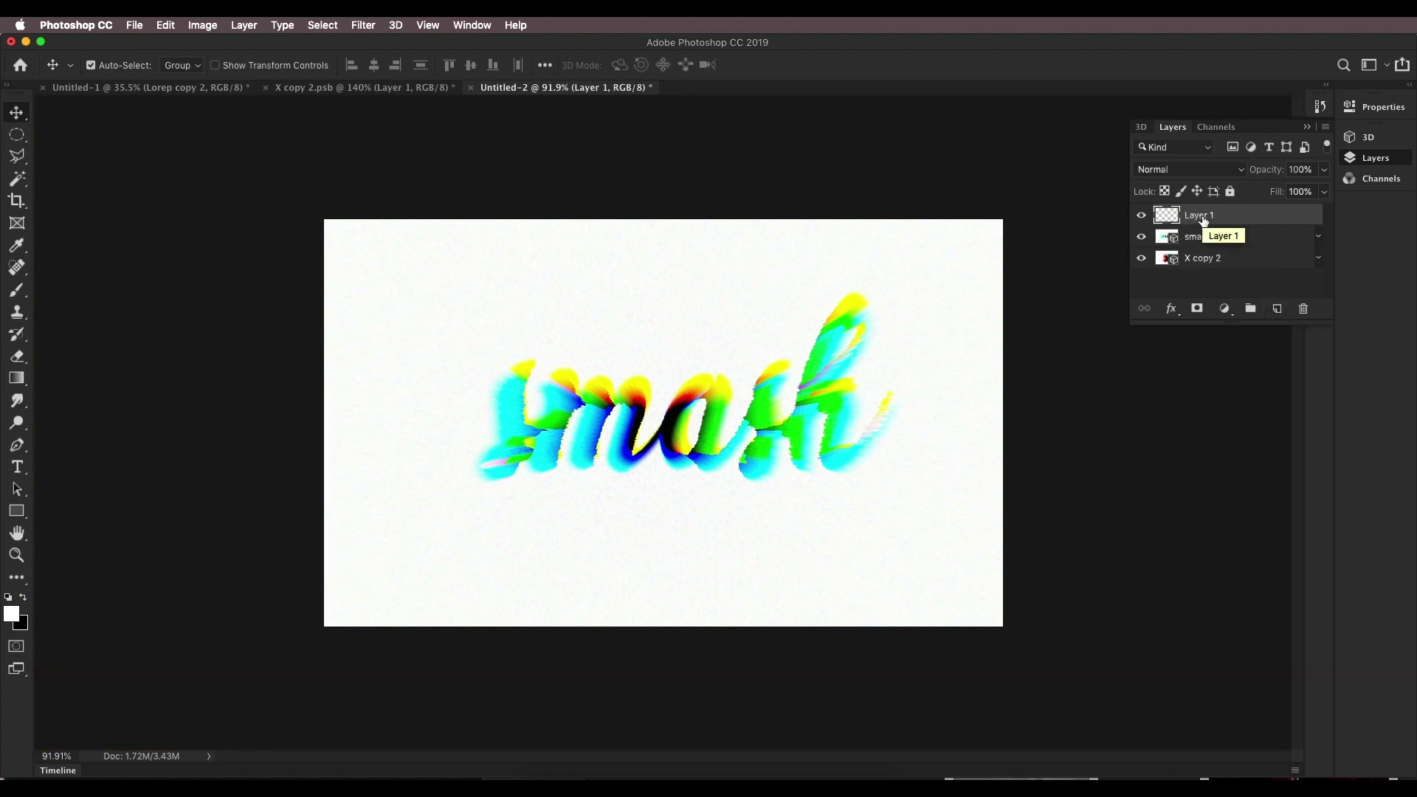
{"action": "key", "text": "super+BackSpace"}
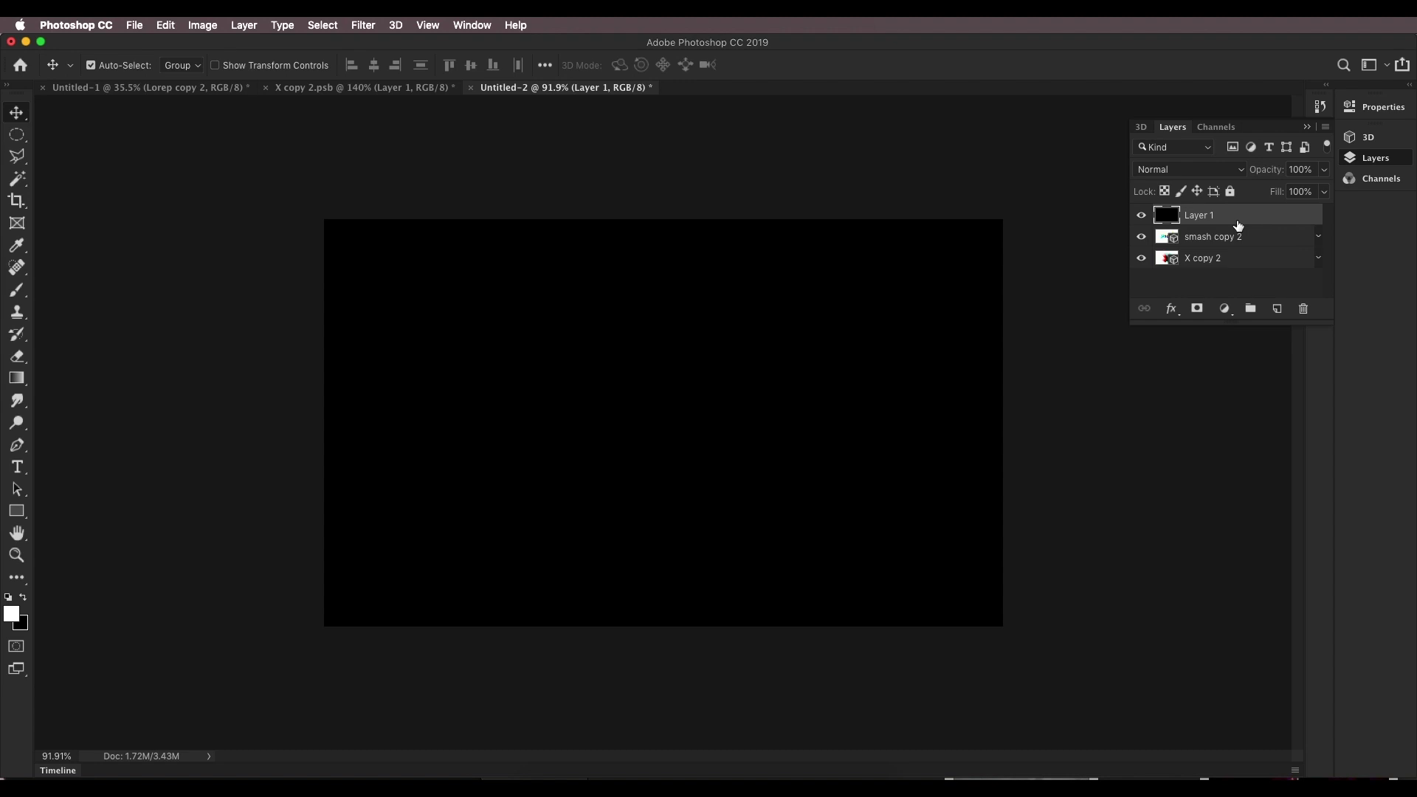
Add the text "GLOW" on the black canvas in white (ffffff) with the Amsterdam font.
{"action": "key", "text": "t"}
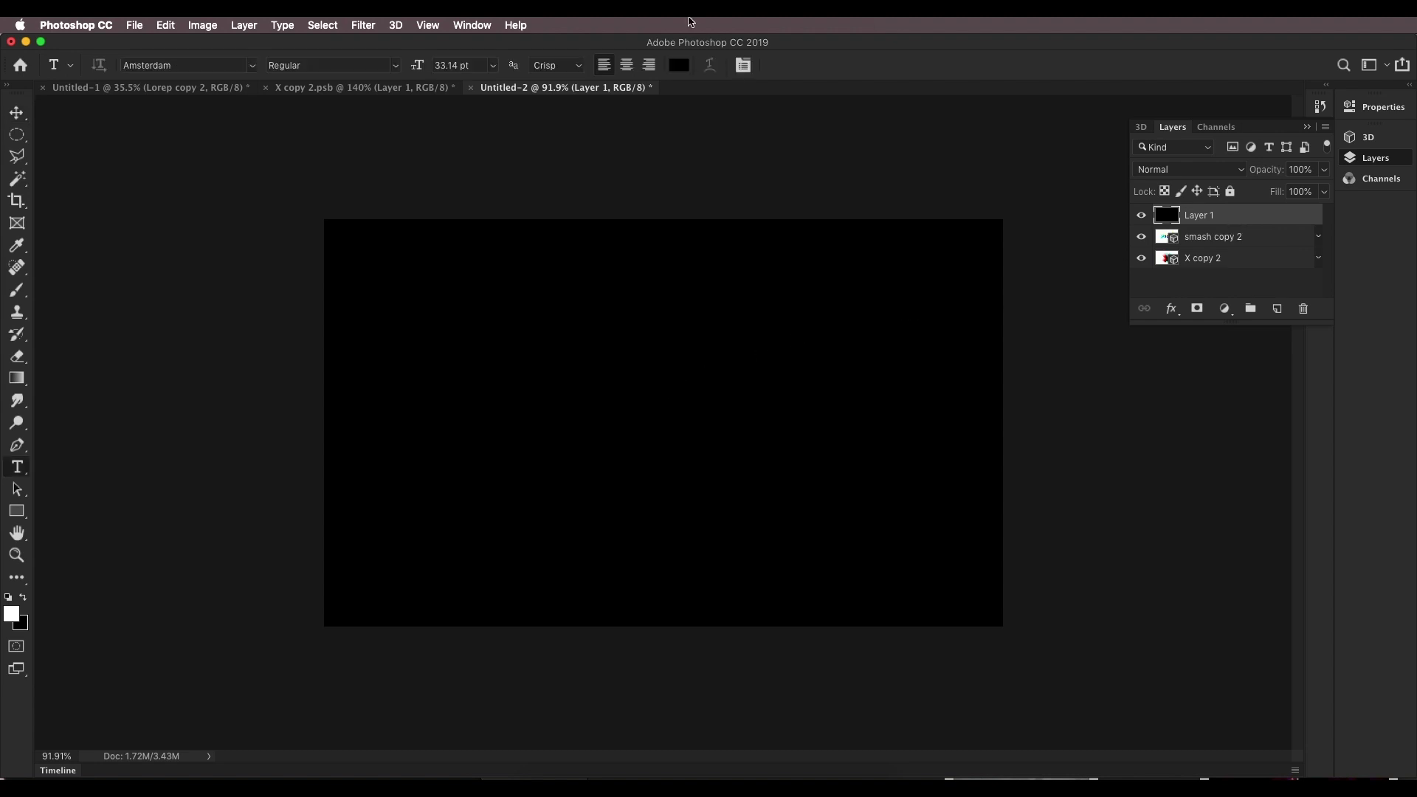
{"action": "left_click", "coordinate": [679, 66]}
{"action": "left_click_drag", "start_coordinate": [562, 436], "coordinate": [444, 394]}
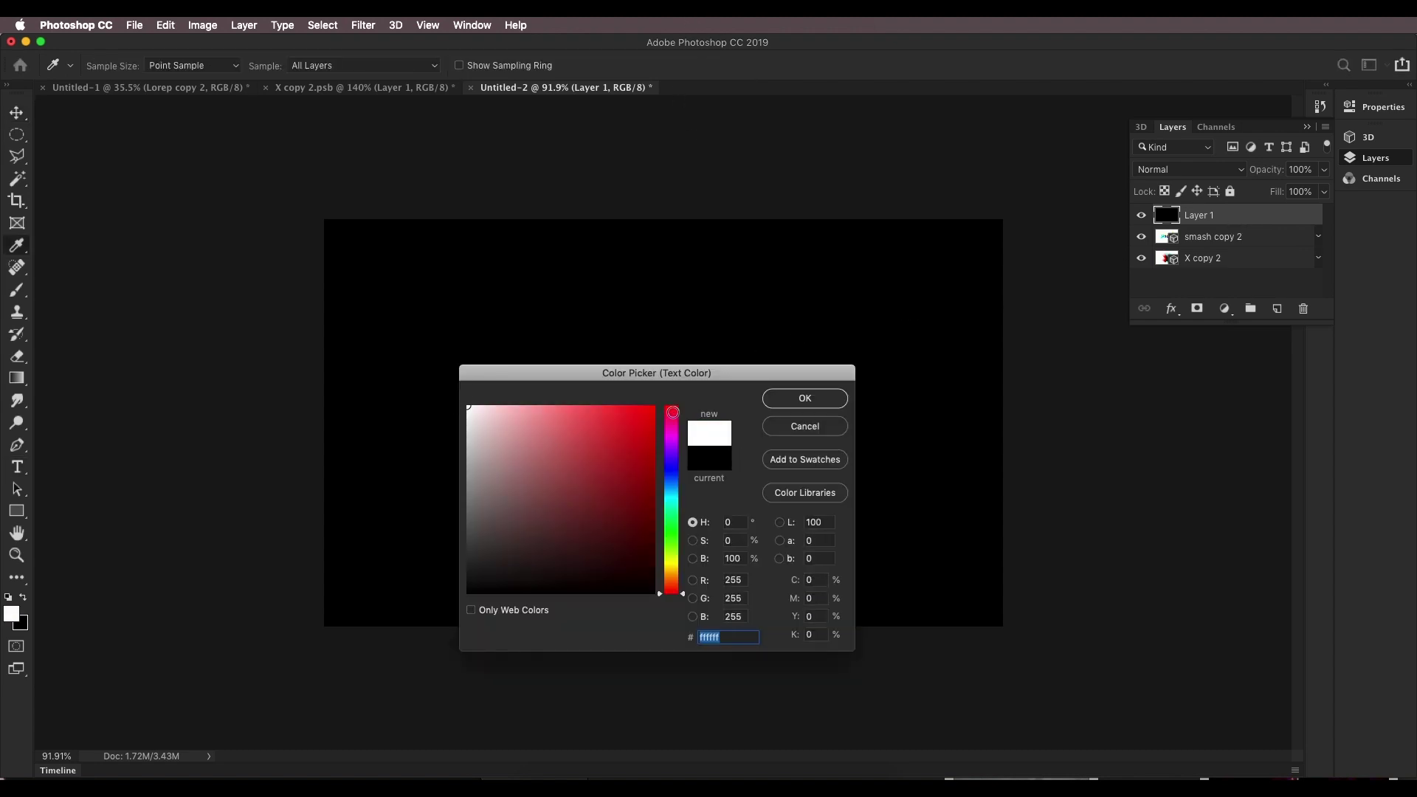
{"action": "left_click", "coordinate": [805, 397]}
{"action": "left_click", "coordinate": [585, 428]}
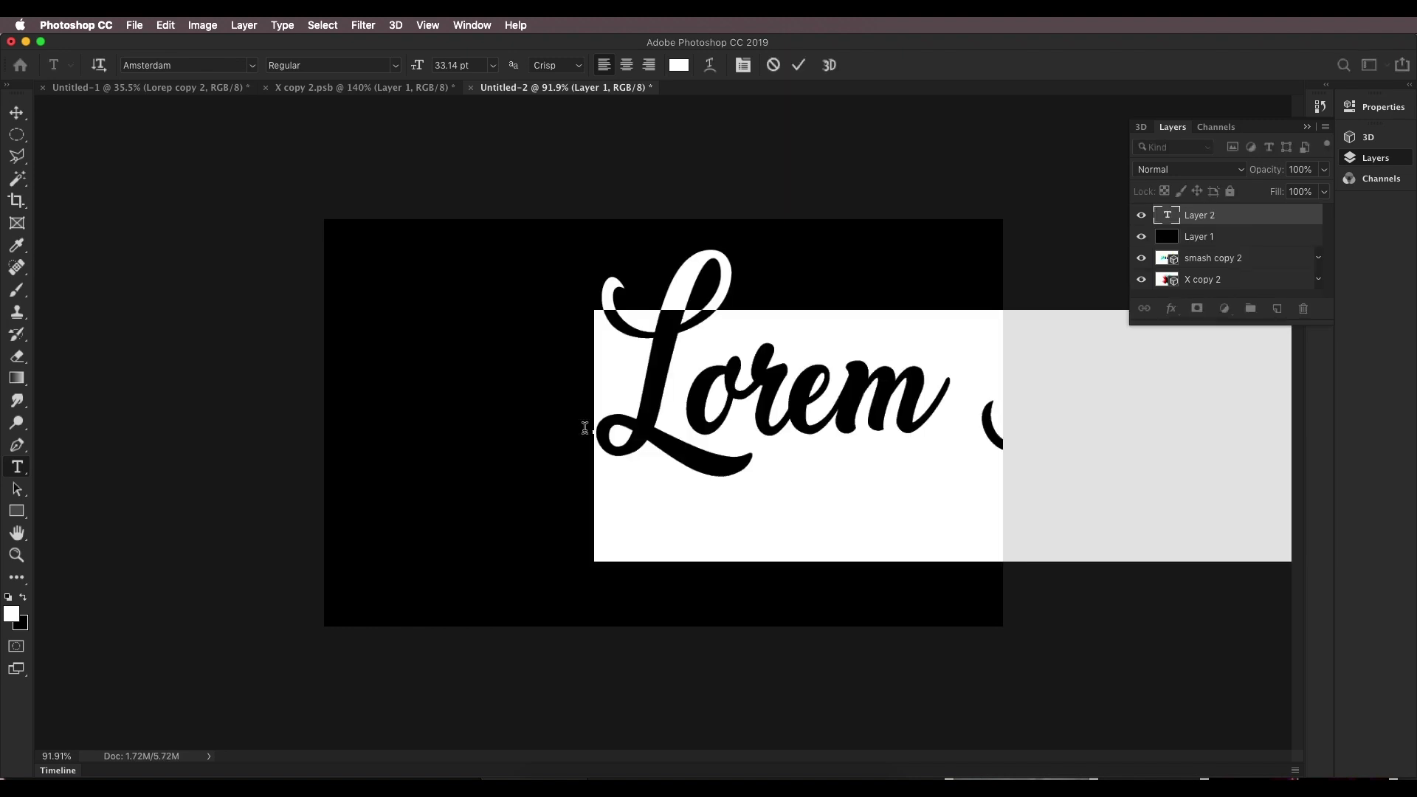
{"action": "type", "text": "GLOW"}
{"action": "key", "text": "Escape"}
{"action": "key", "text": "v"}
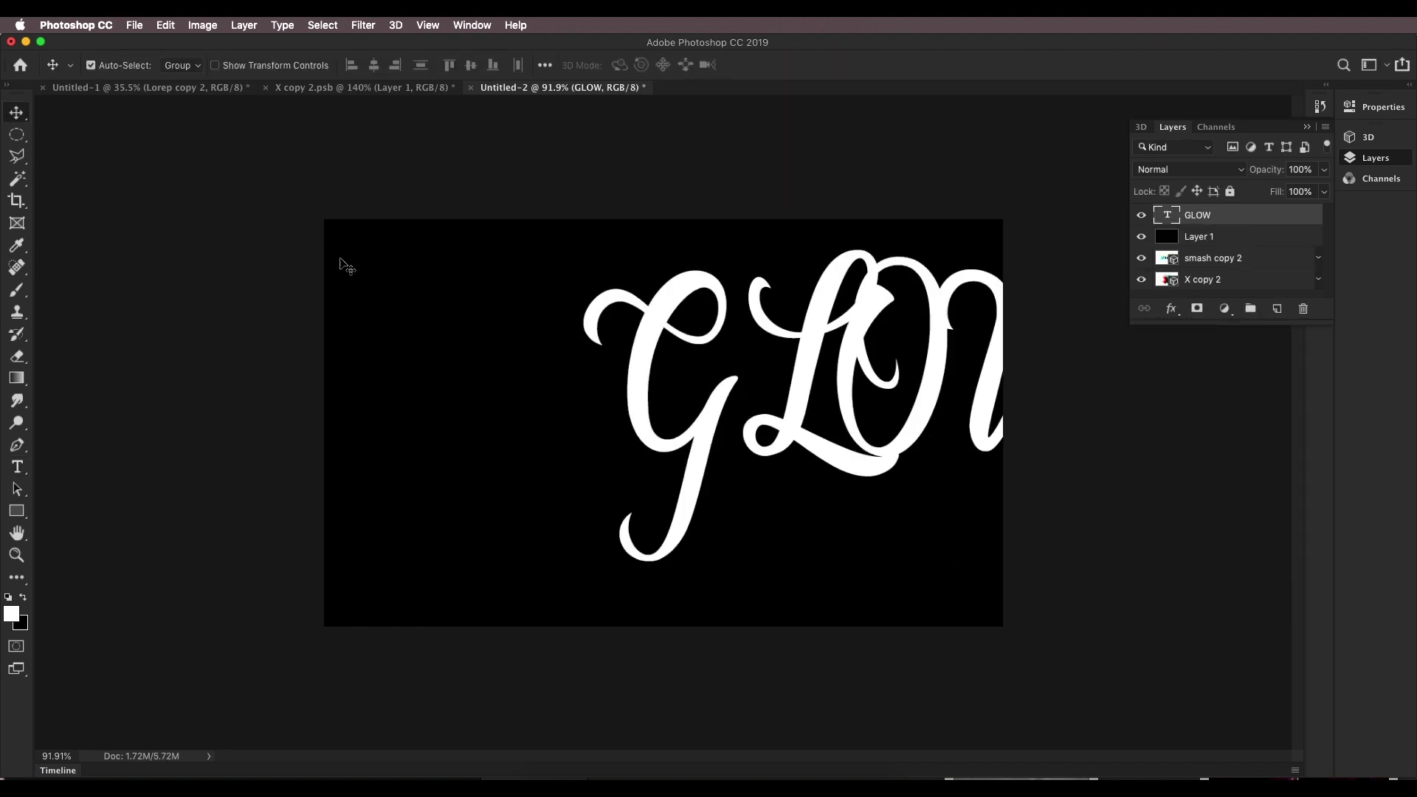
Scale the GLOW text down to about 23 pt and place it around the middle of the canvas.
{"action": "left_click_drag", "start_coordinate": [834, 403], "coordinate": [753, 425]}
{"action": "key", "text": "super+t"}
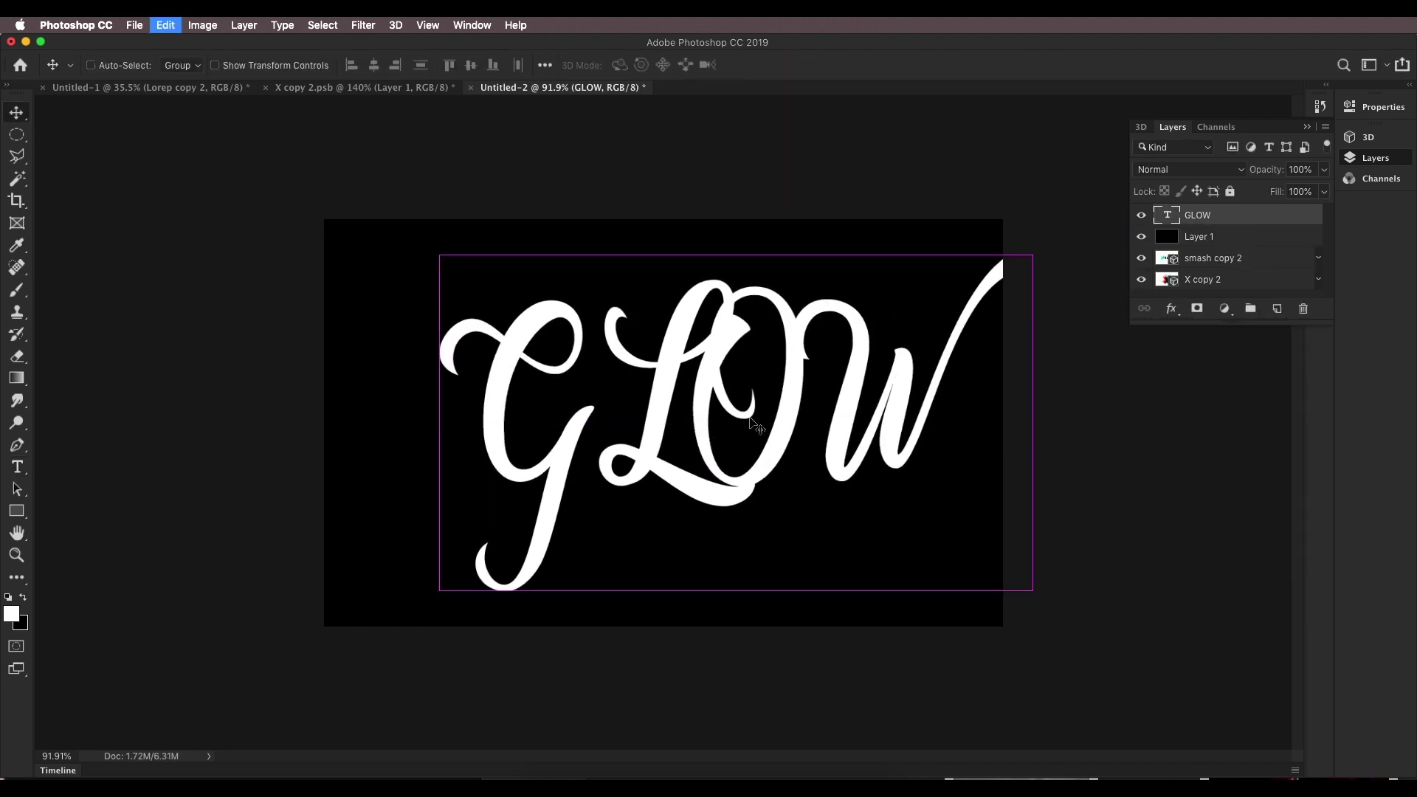
{"action": "left_click_drag", "start_coordinate": [1040, 422], "coordinate": [854, 419]}
{"action": "mouse_move", "coordinate": [733, 429]}
{"action": "left_mouse_down"}
{"action": "mouse_move", "coordinate": [762, 438]}
{"action": "mouse_move", "coordinate": [751, 444]}
{"action": "left_mouse_up"}
{"action": "key", "text": "Return"}
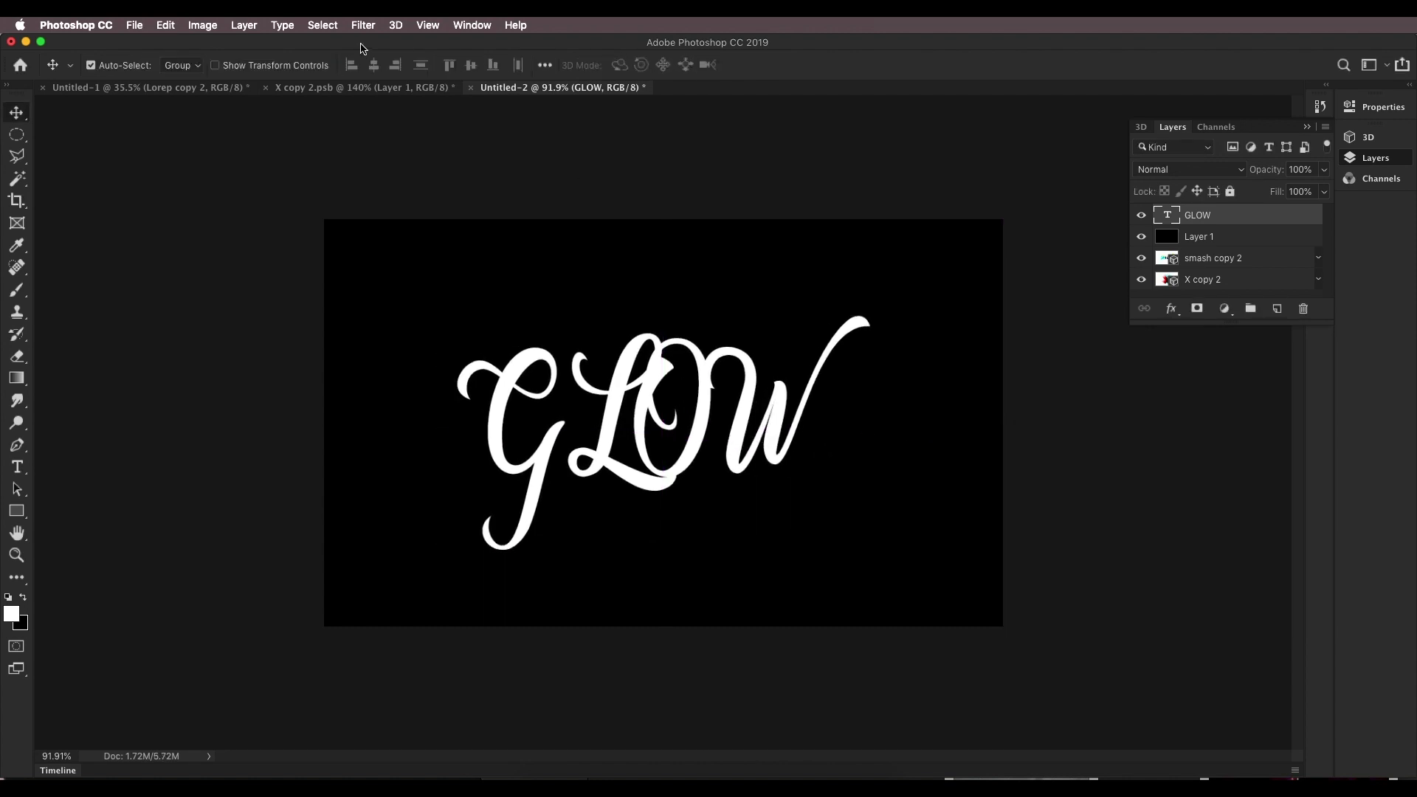
Change the GLOW text's font to Arial Black and shift the word toward the canvas centre.
{"action": "key", "text": "t"}
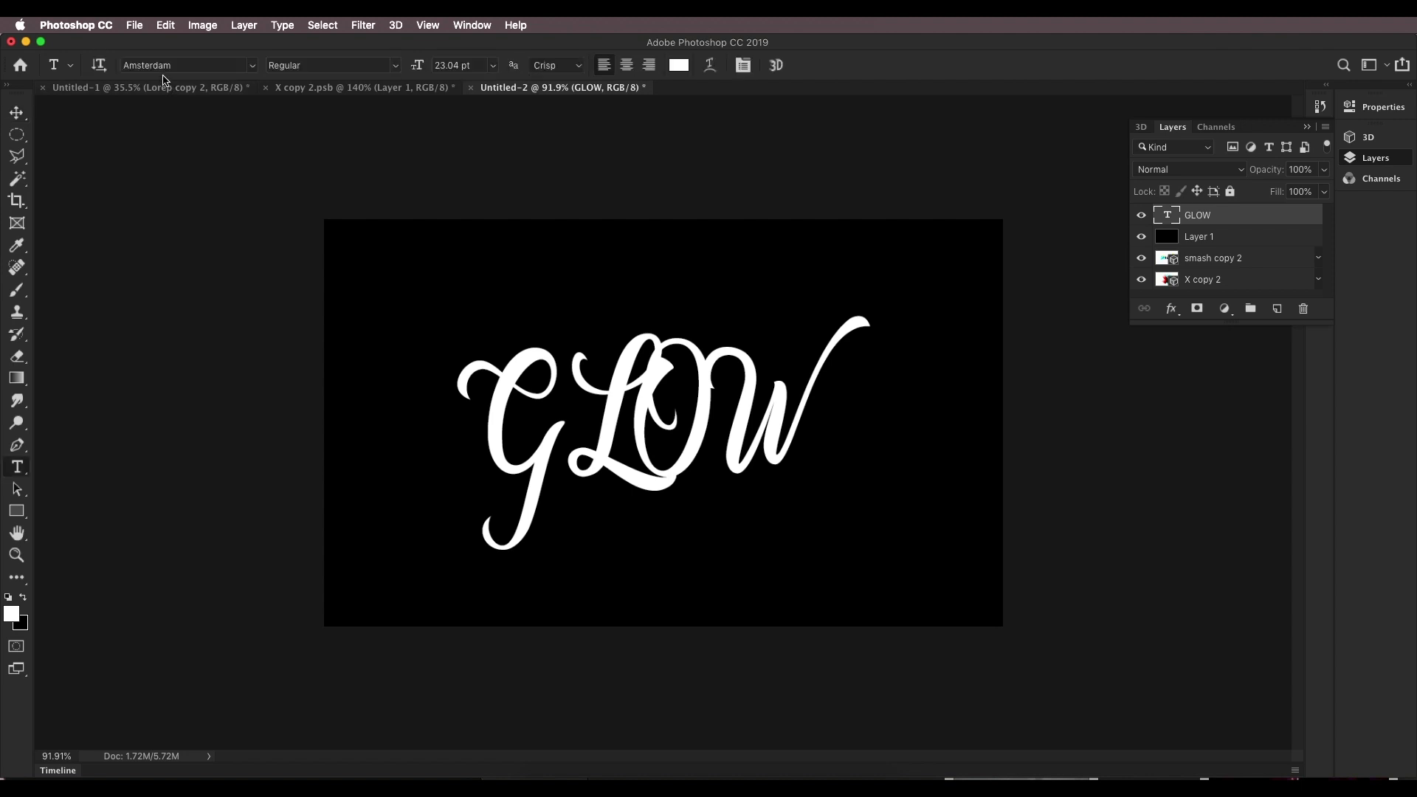
{"action": "left_click", "coordinate": [170, 65]}
{"action": "scroll", "coordinate": [170, 65], "scroll_direction": "down", "scroll_amount": 10}
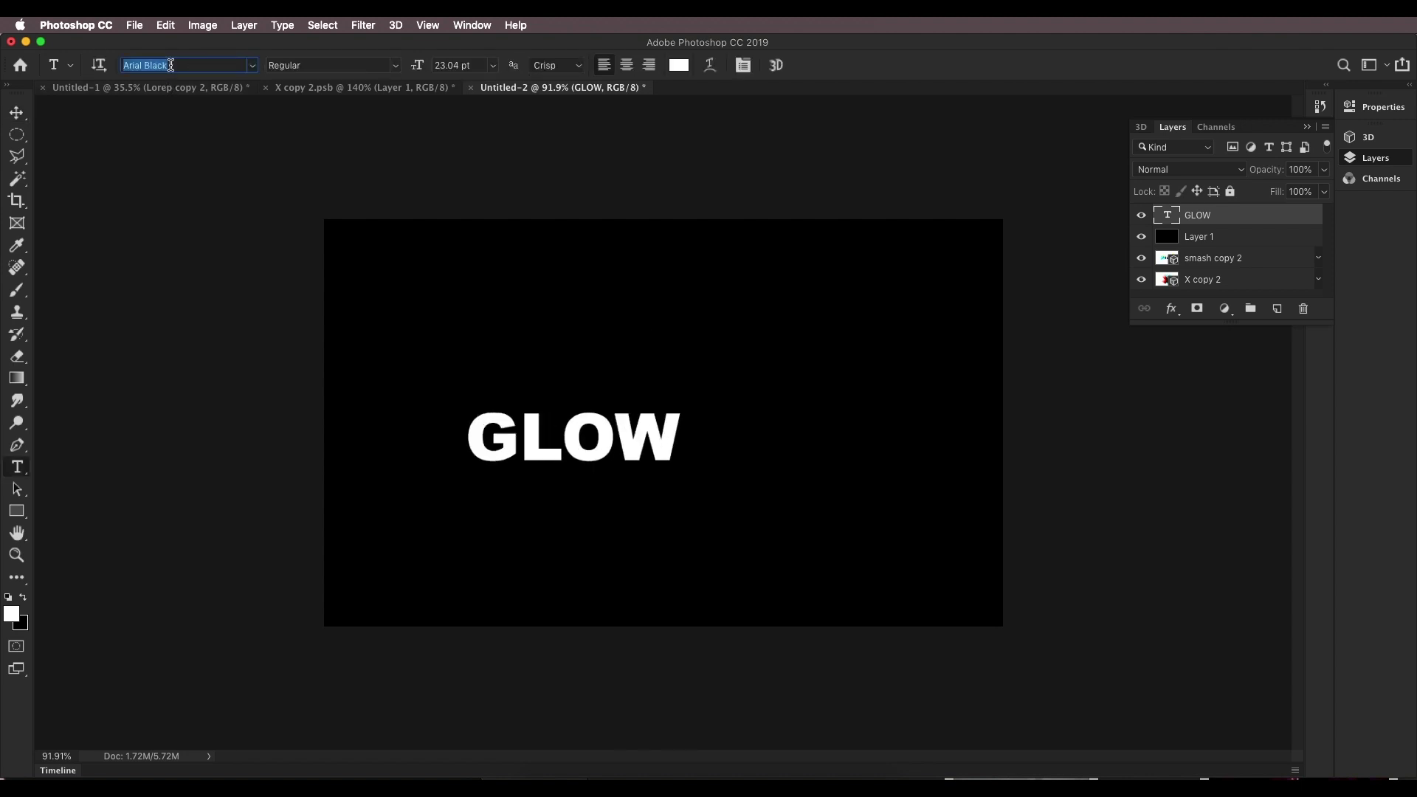
{"action": "left_click", "coordinate": [16, 115]}
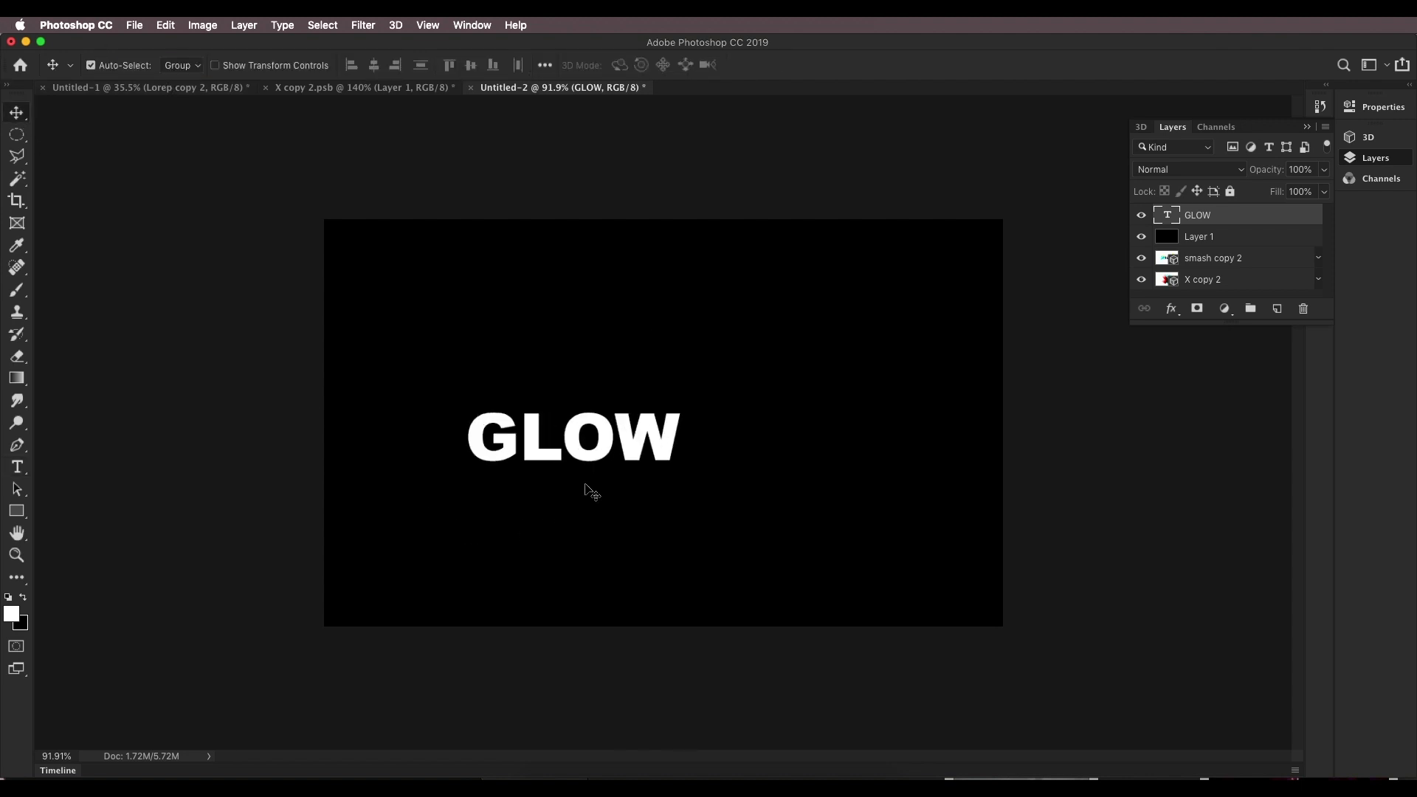
{"action": "left_click_drag", "start_coordinate": [610, 453], "coordinate": [681, 451]}
{"action": "scroll", "coordinate": [698, 453], "scroll_direction": "up", "scroll_amount": 2}
Enlarge the GLOW text proportionally and move it to the centre of the black canvas.
{"action": "left_click", "coordinate": [389, 90]}
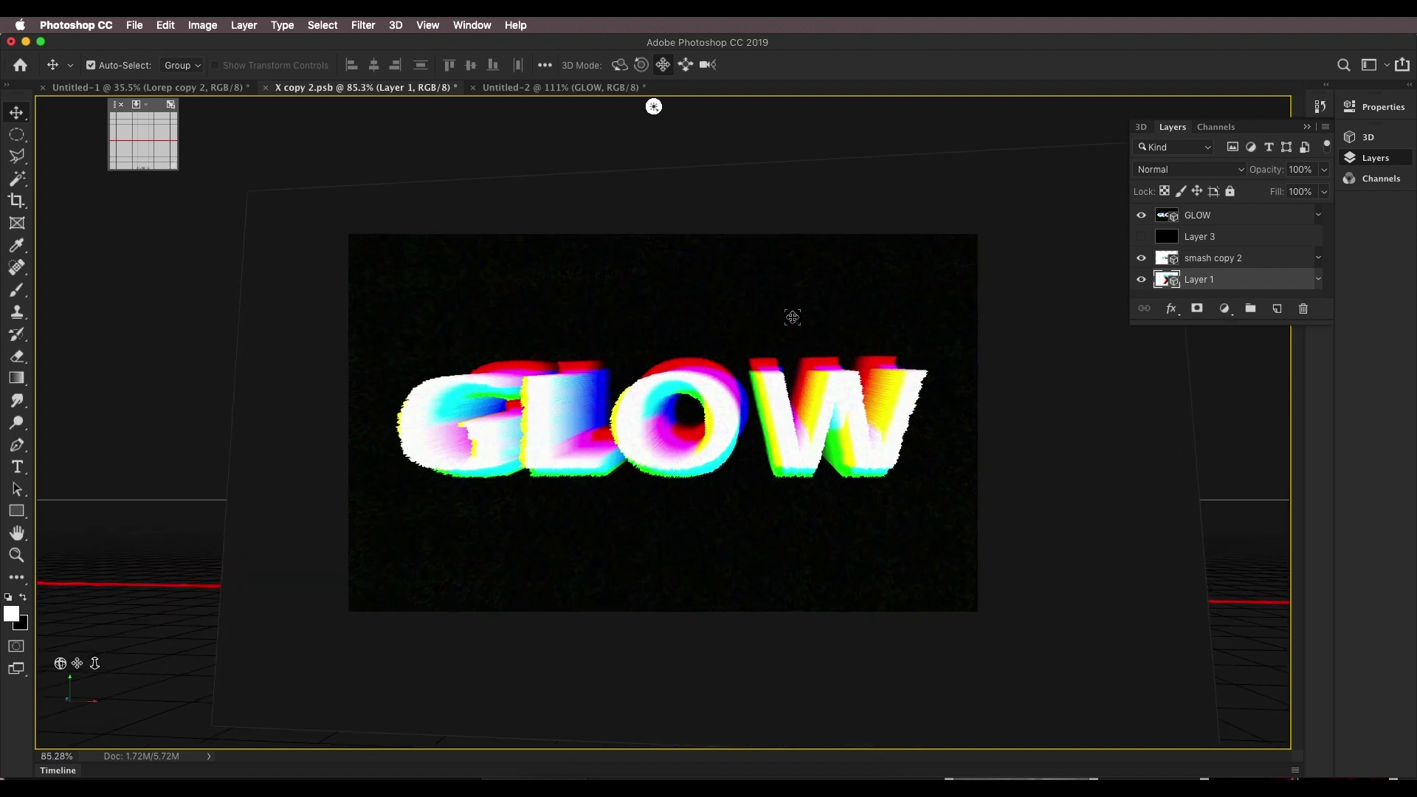
{"action": "left_click", "coordinate": [591, 87]}
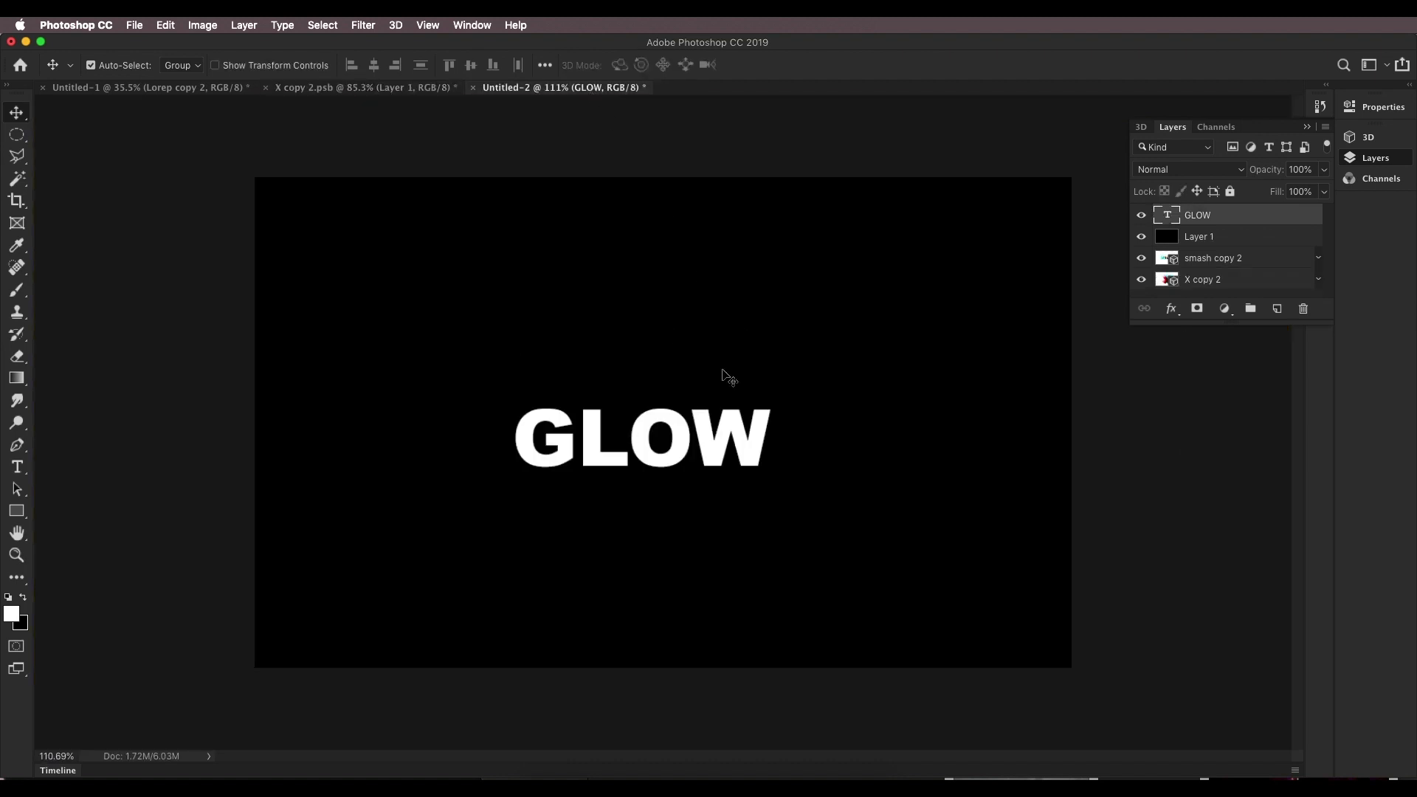
{"action": "left_click_drag", "start_coordinate": [753, 462], "coordinate": [756, 447]}
{"action": "key", "text": "super+t"}
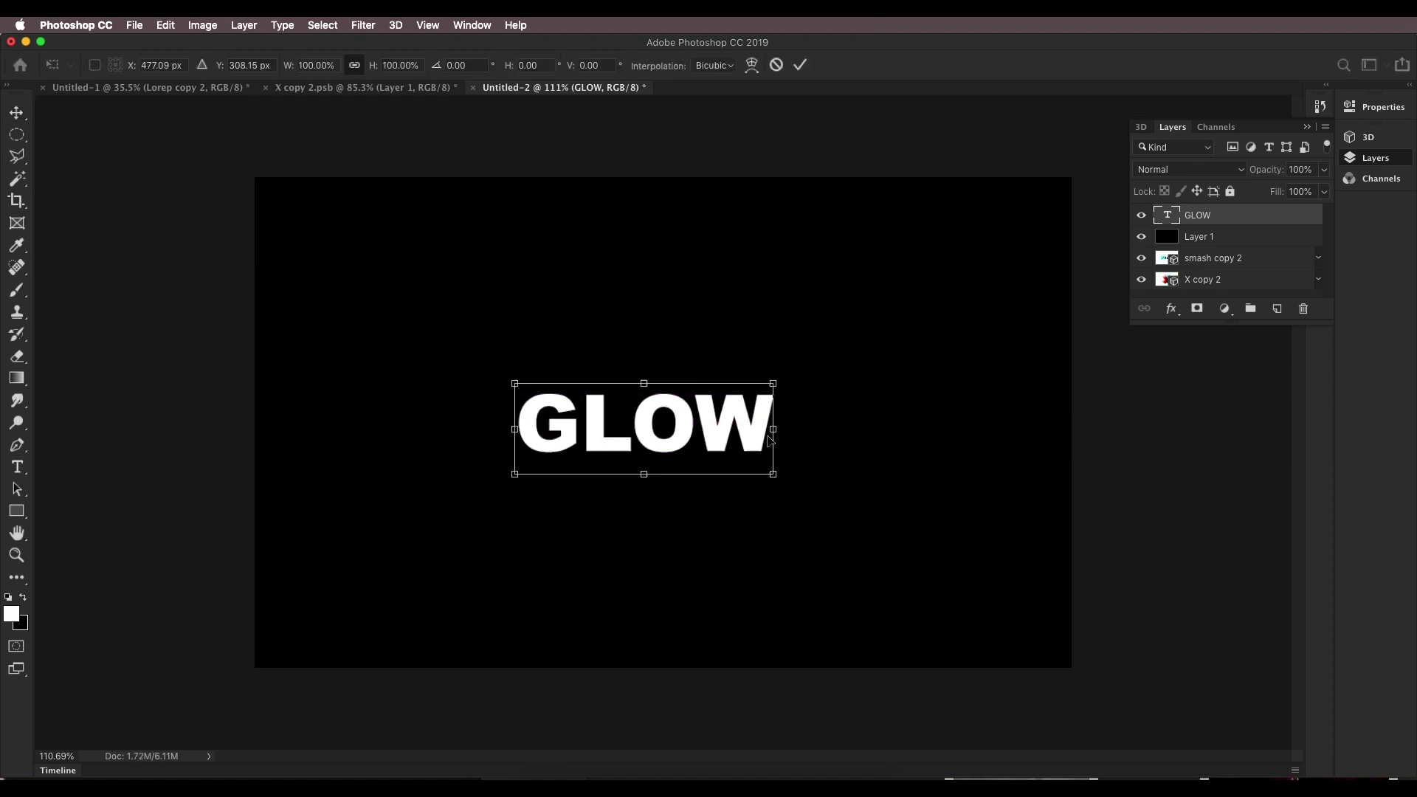
{"action": "left_click_drag", "start_coordinate": [775, 386], "coordinate": [857, 347]}
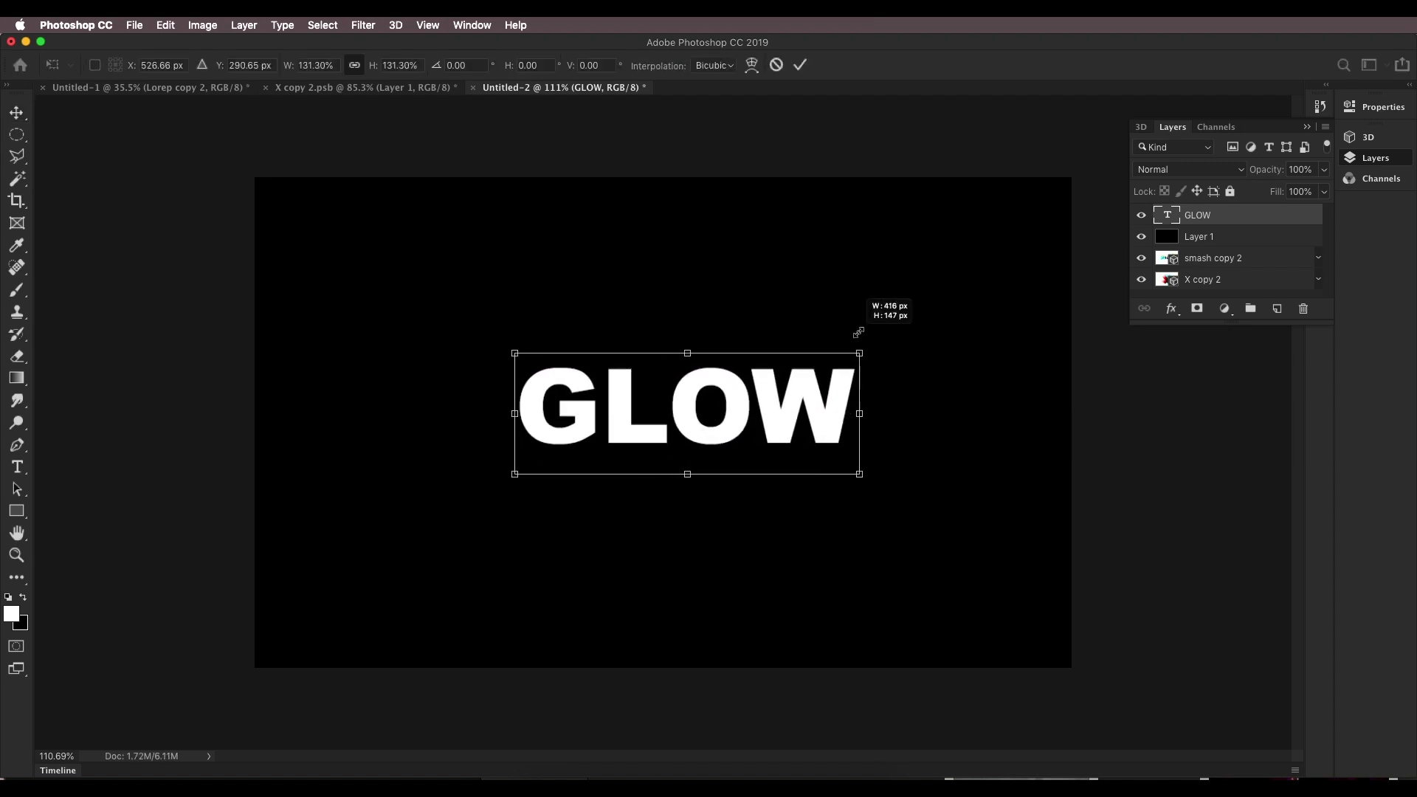
{"action": "key", "text": "Return"}
{"action": "left_click_drag", "start_coordinate": [776, 421], "coordinate": [777, 417]}
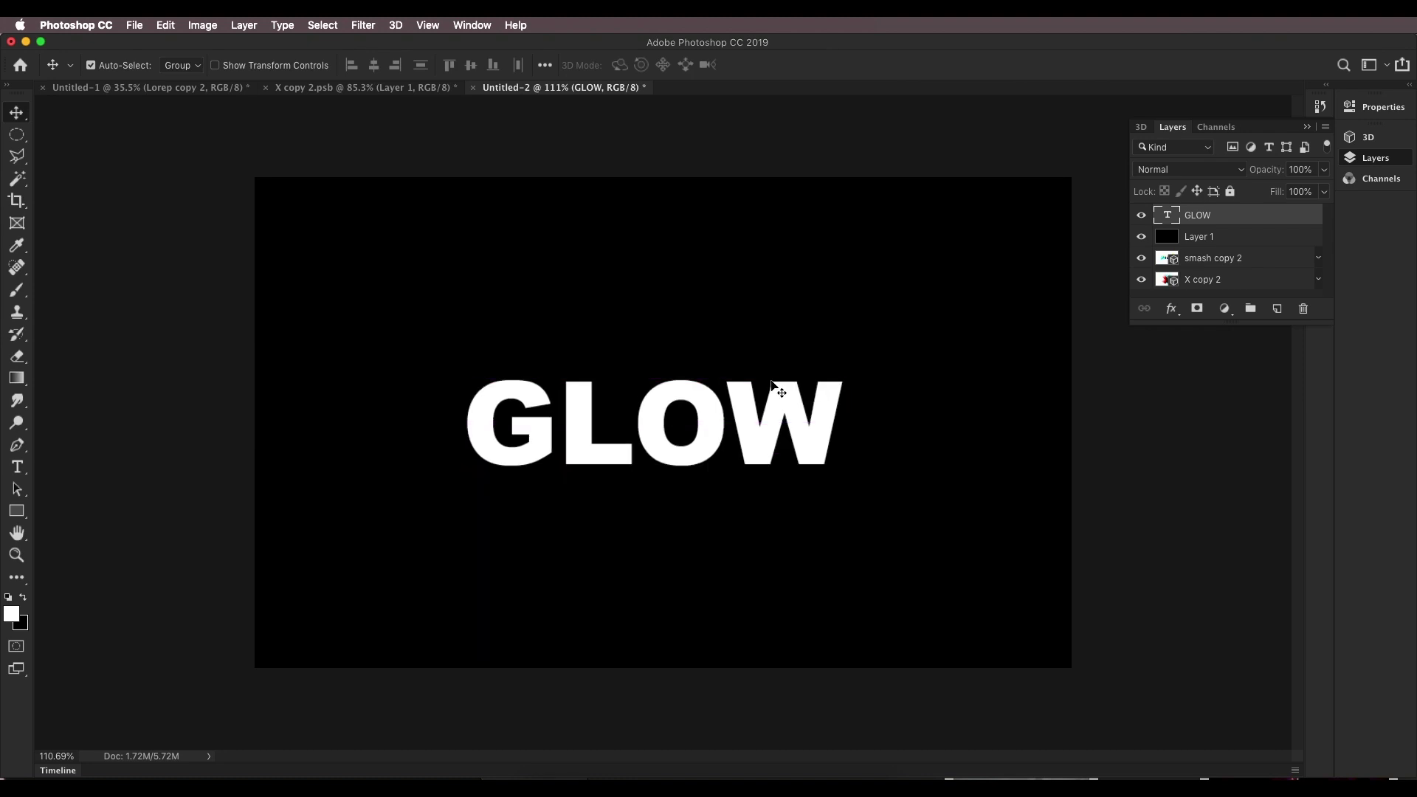
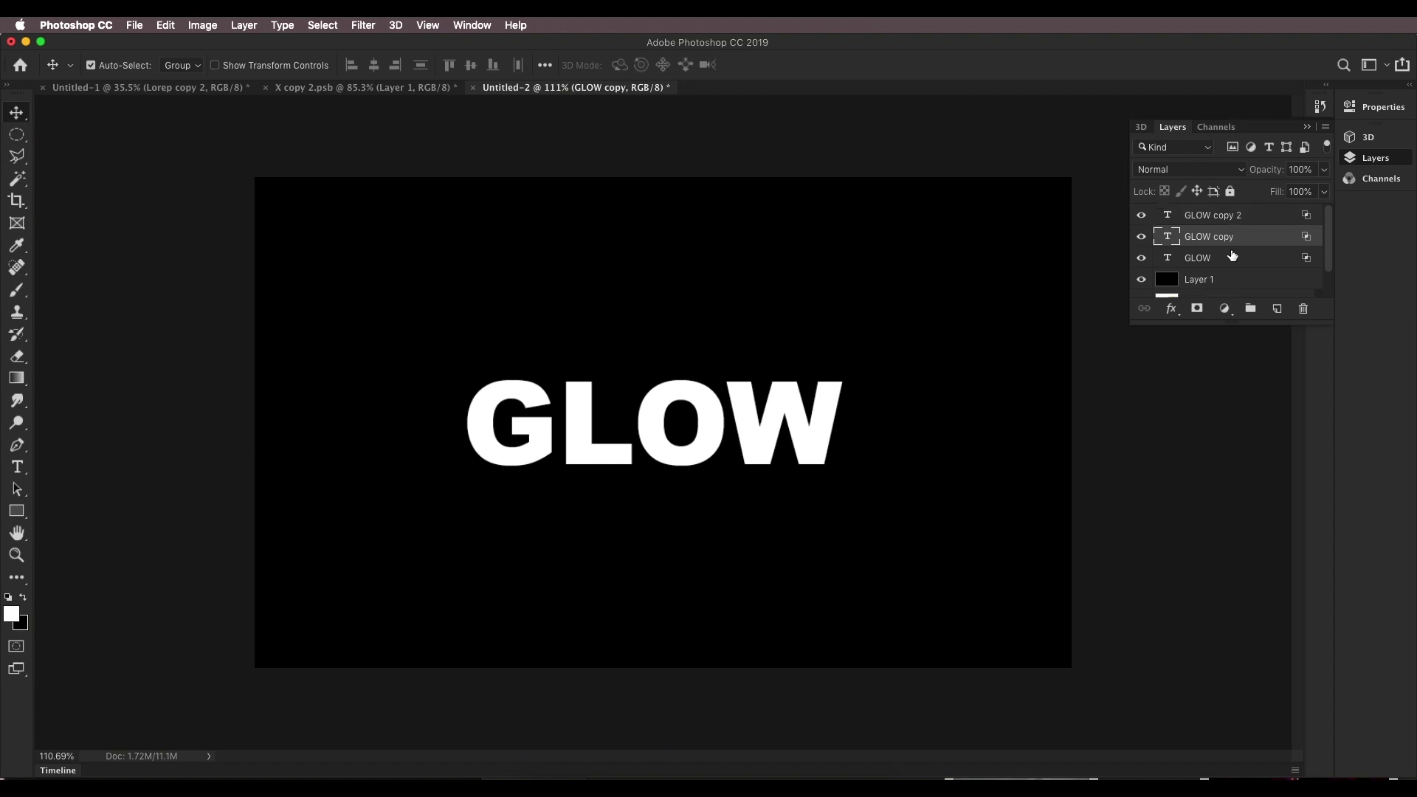
Shift the GLOW layer up 10 px and offset GLOW copy 2 horizontally to the right to split the colour channels.
{"action": "key", "text": "alt+bracketleft"}
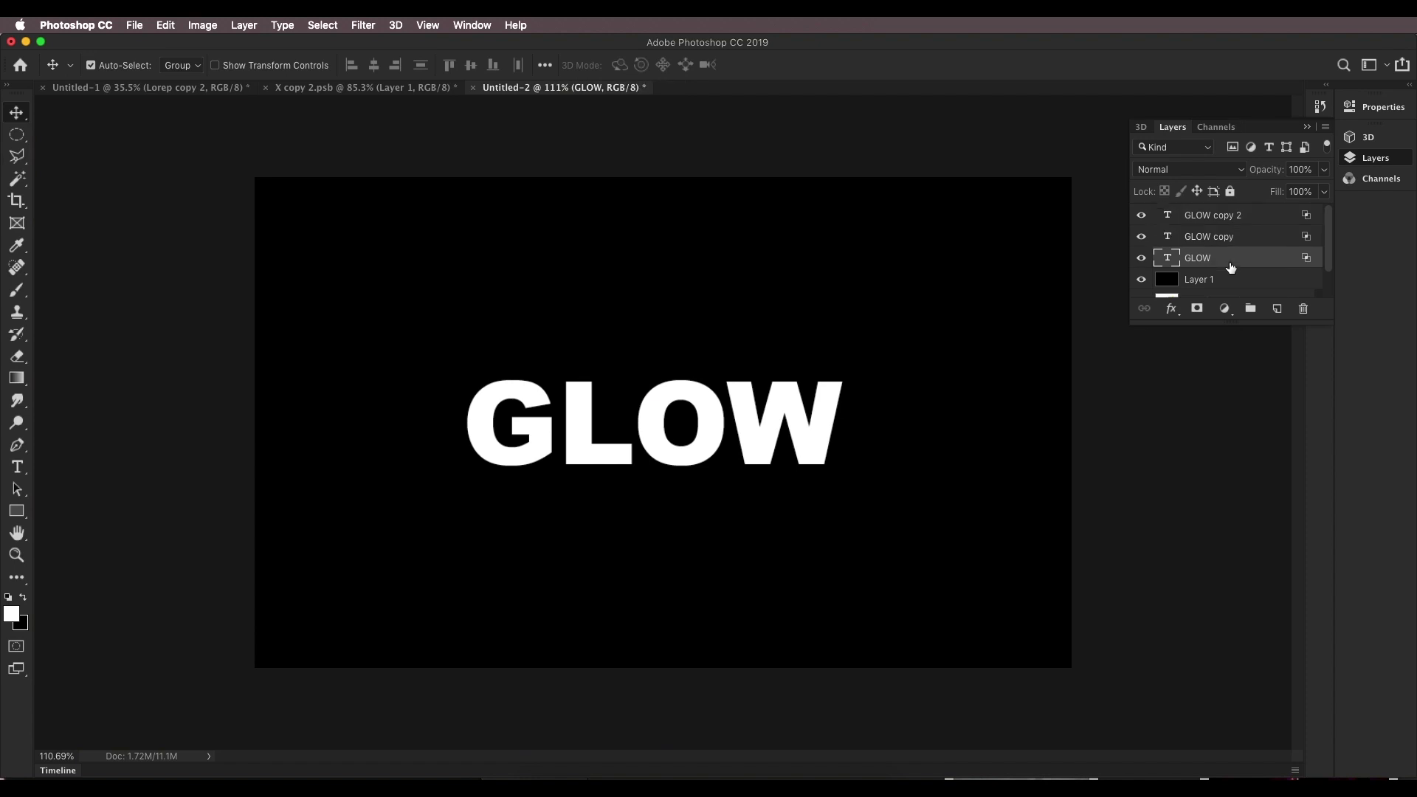
{"action": "key", "text": "shift+Up"}
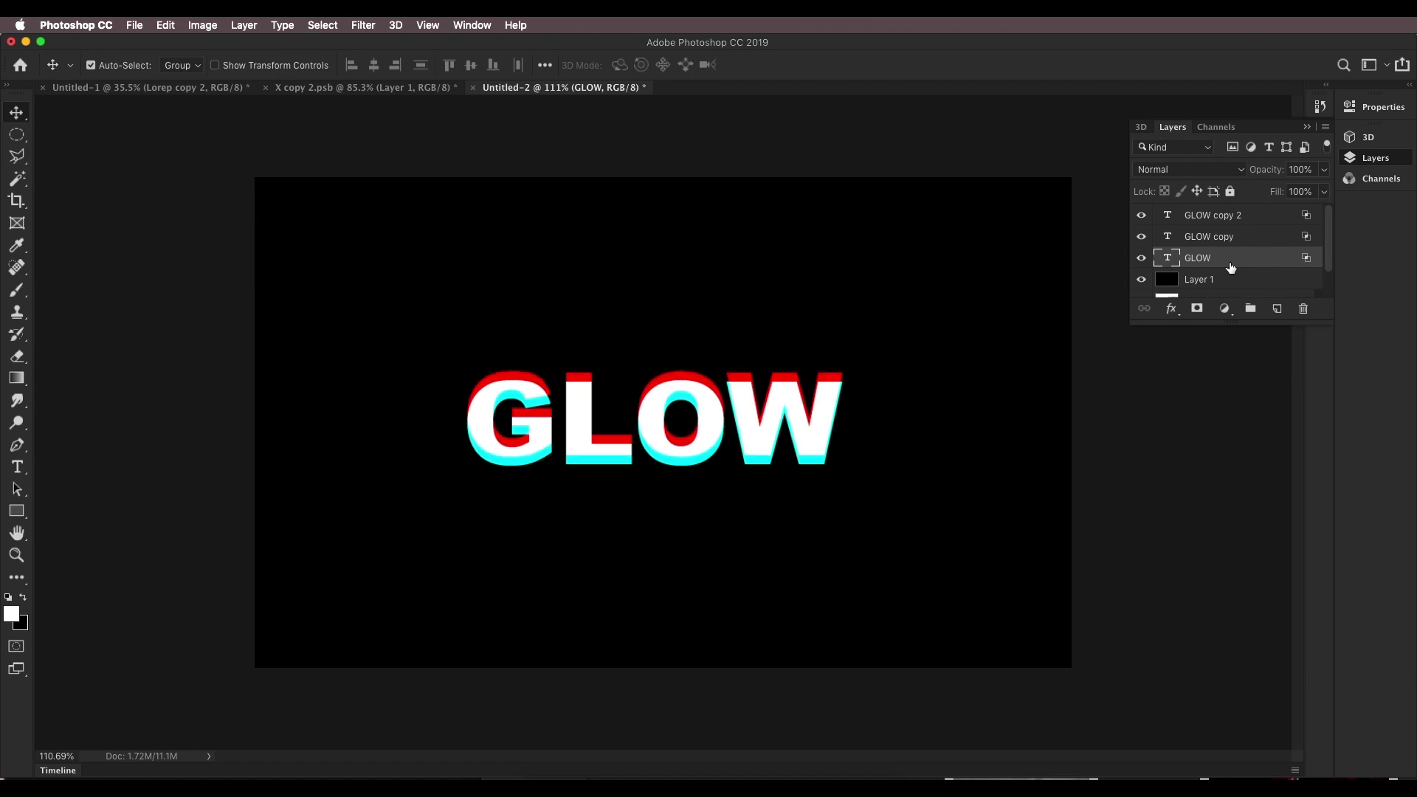
{"action": "left_click", "coordinate": [1231, 222]}
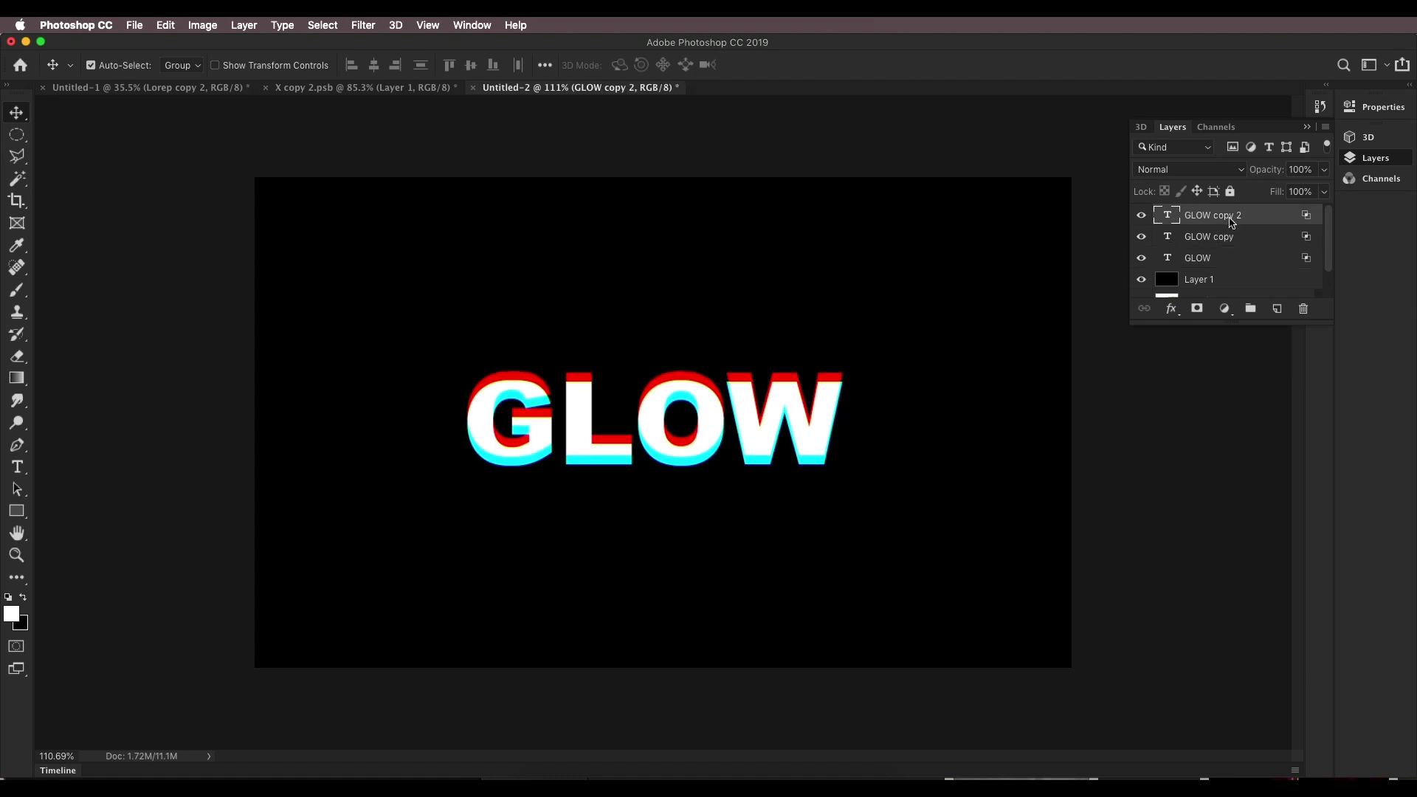
{"action": "key", "text": "Up"}
{"action": "key", "text": "Up"}
{"action": "key", "text": "Up"}
{"action": "key", "text": "Up"}
{"action": "key", "text": "Up"}
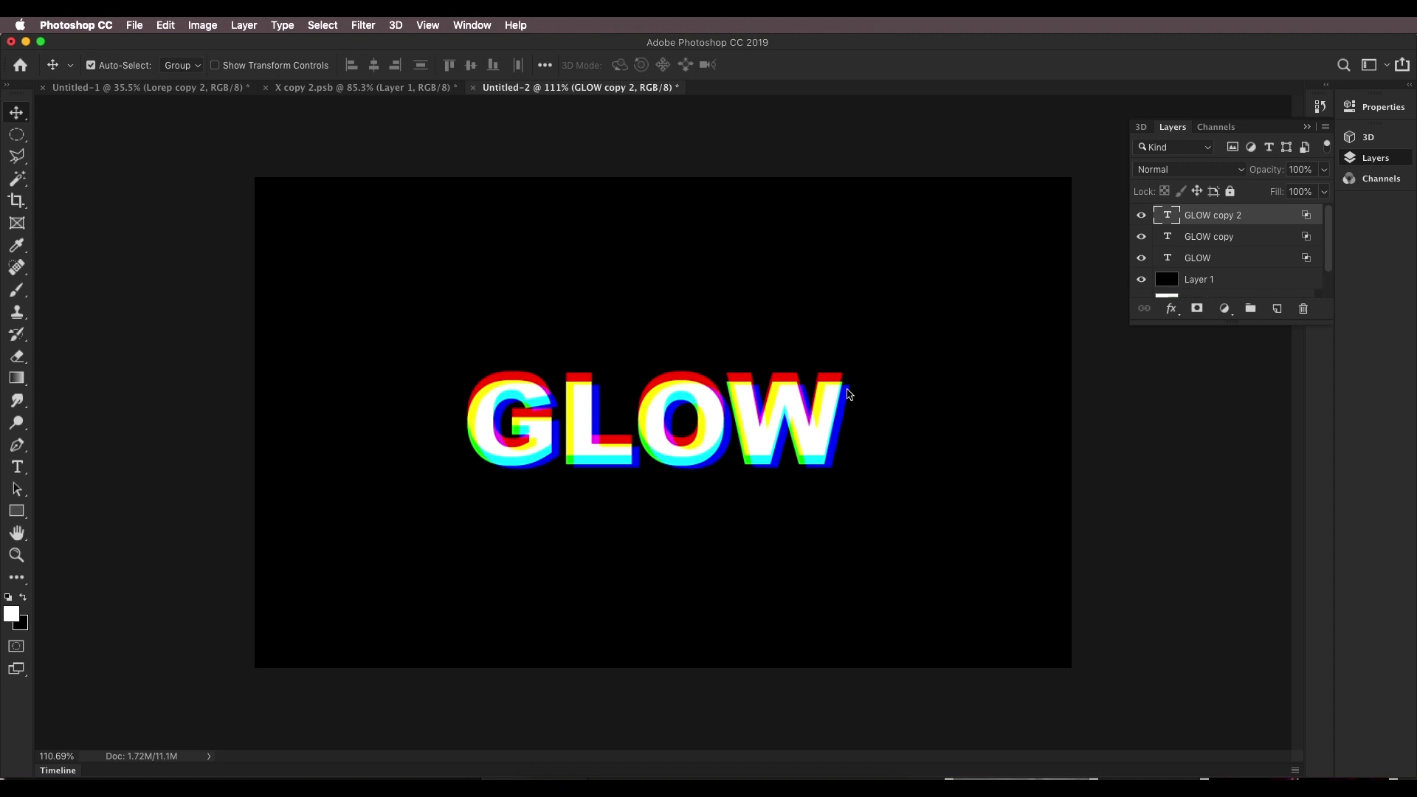
Fine-tune the GLOW layer's vertical offset and nudge GLOW copy 2 farther up and to the right.
{"action": "left_click", "coordinate": [1216, 258]}
{"action": "key", "text": "Up"}
{"action": "key", "text": "Up"}
{"action": "key", "text": "Up"}
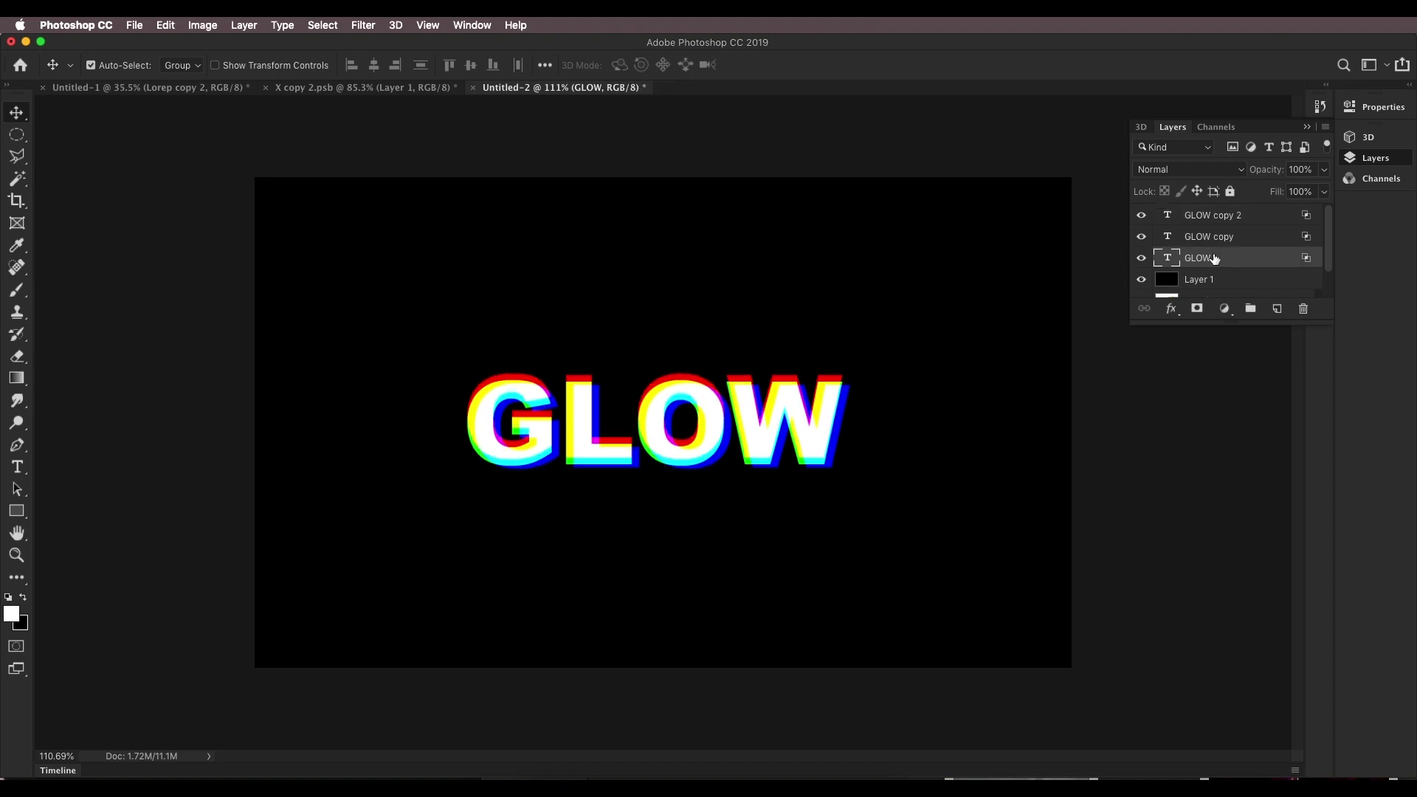
{"action": "left_click", "coordinate": [1218, 218]}
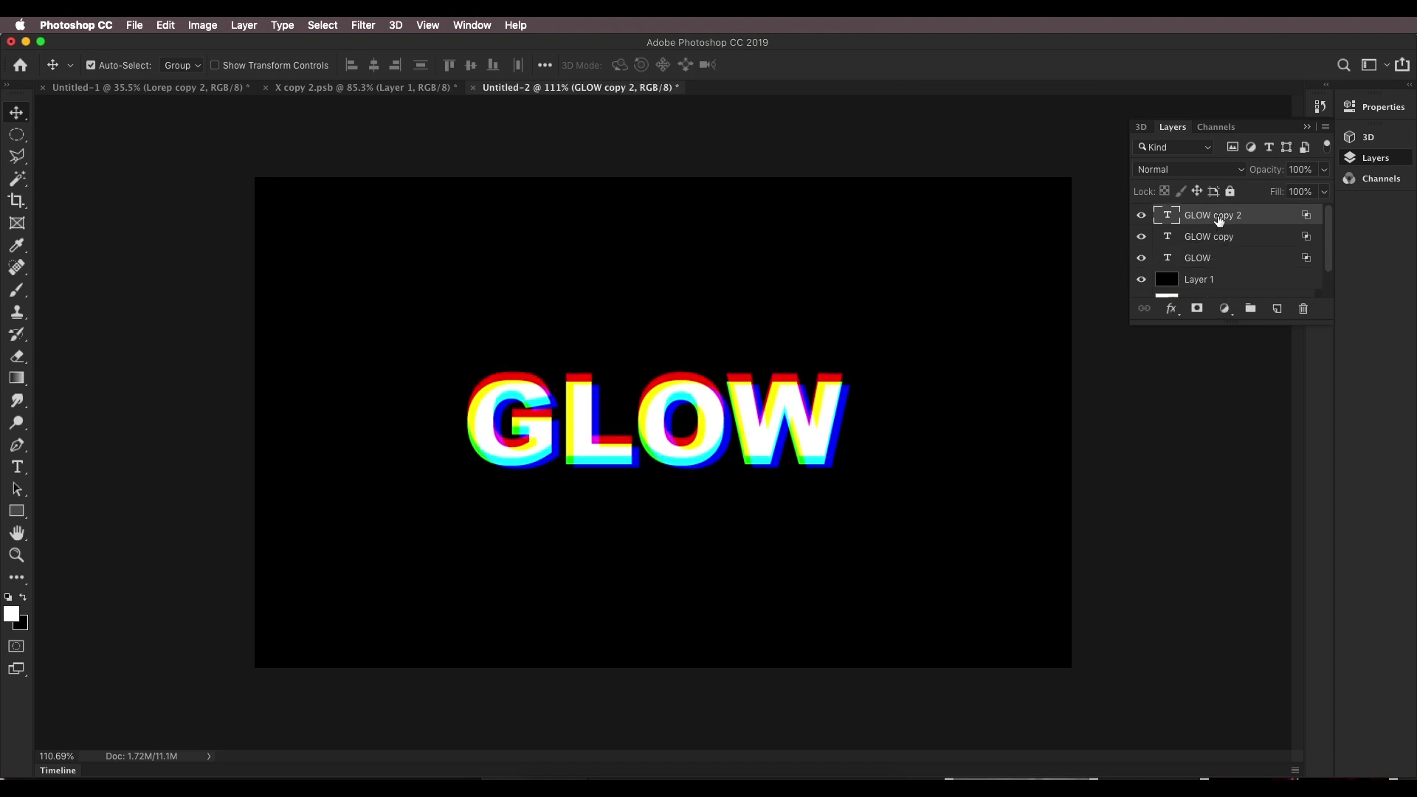
{"action": "key", "text": "Up"}
{"action": "key", "text": "Up"}
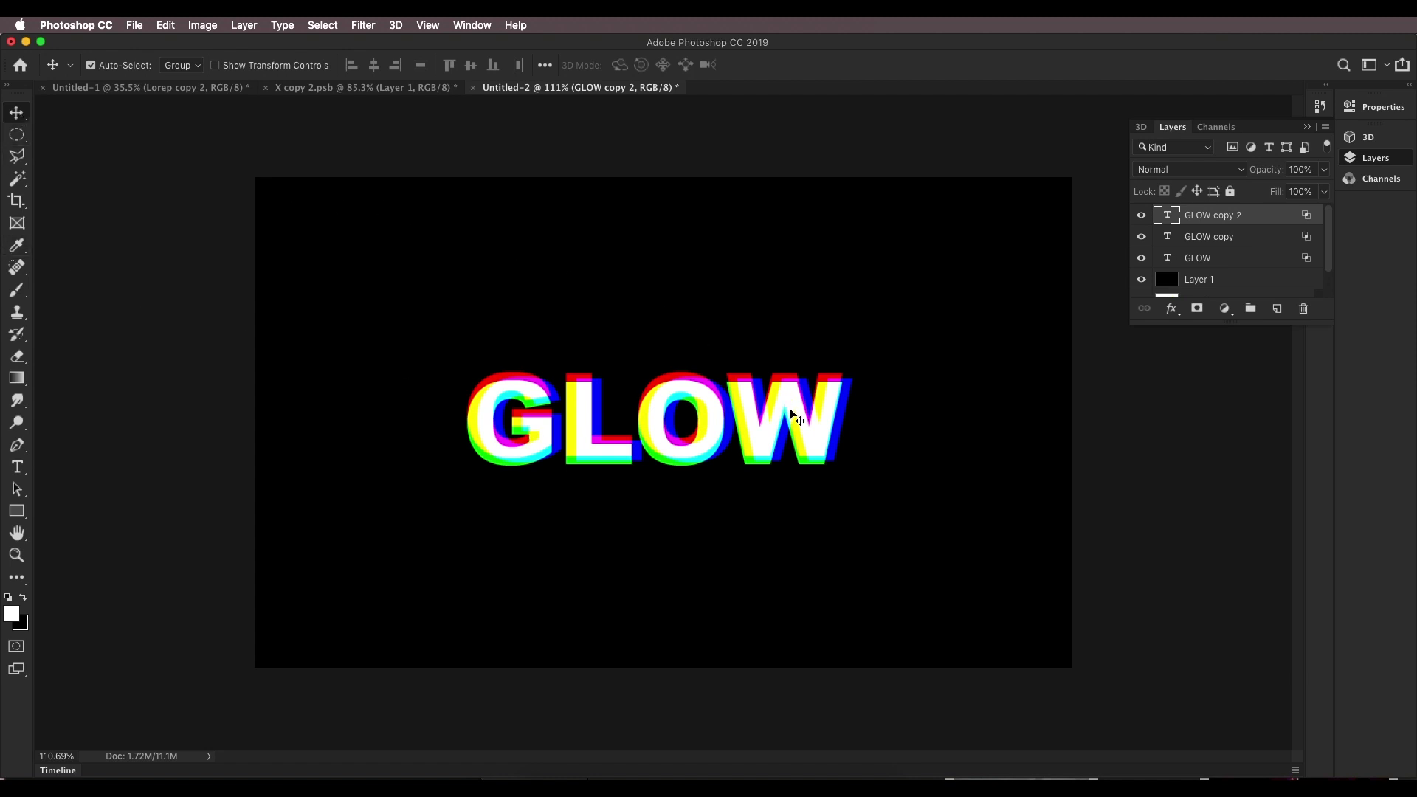
{"action": "scroll", "coordinate": [791, 411], "scroll_direction": "up", "scroll_amount": 3}
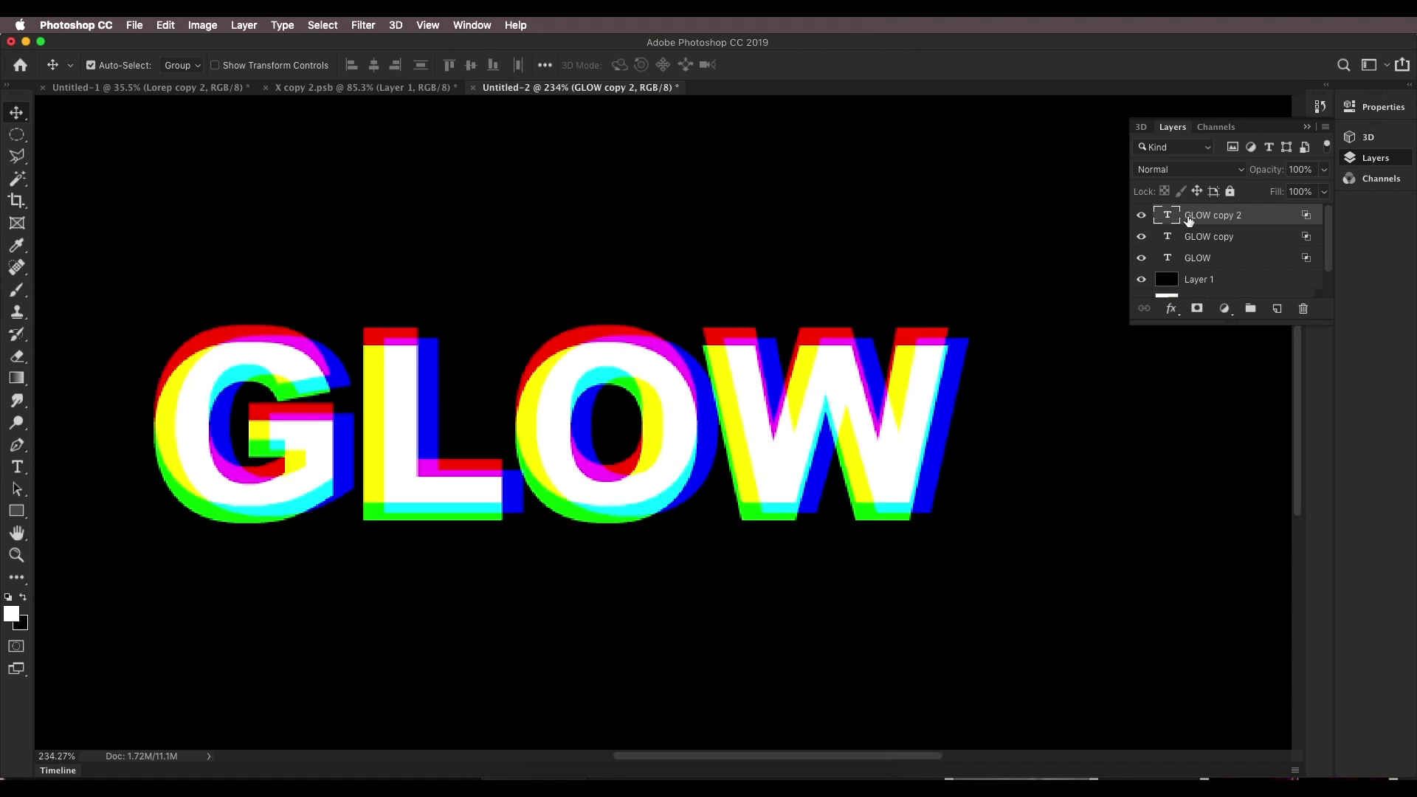
{"action": "left_click", "coordinate": [1196, 257]}
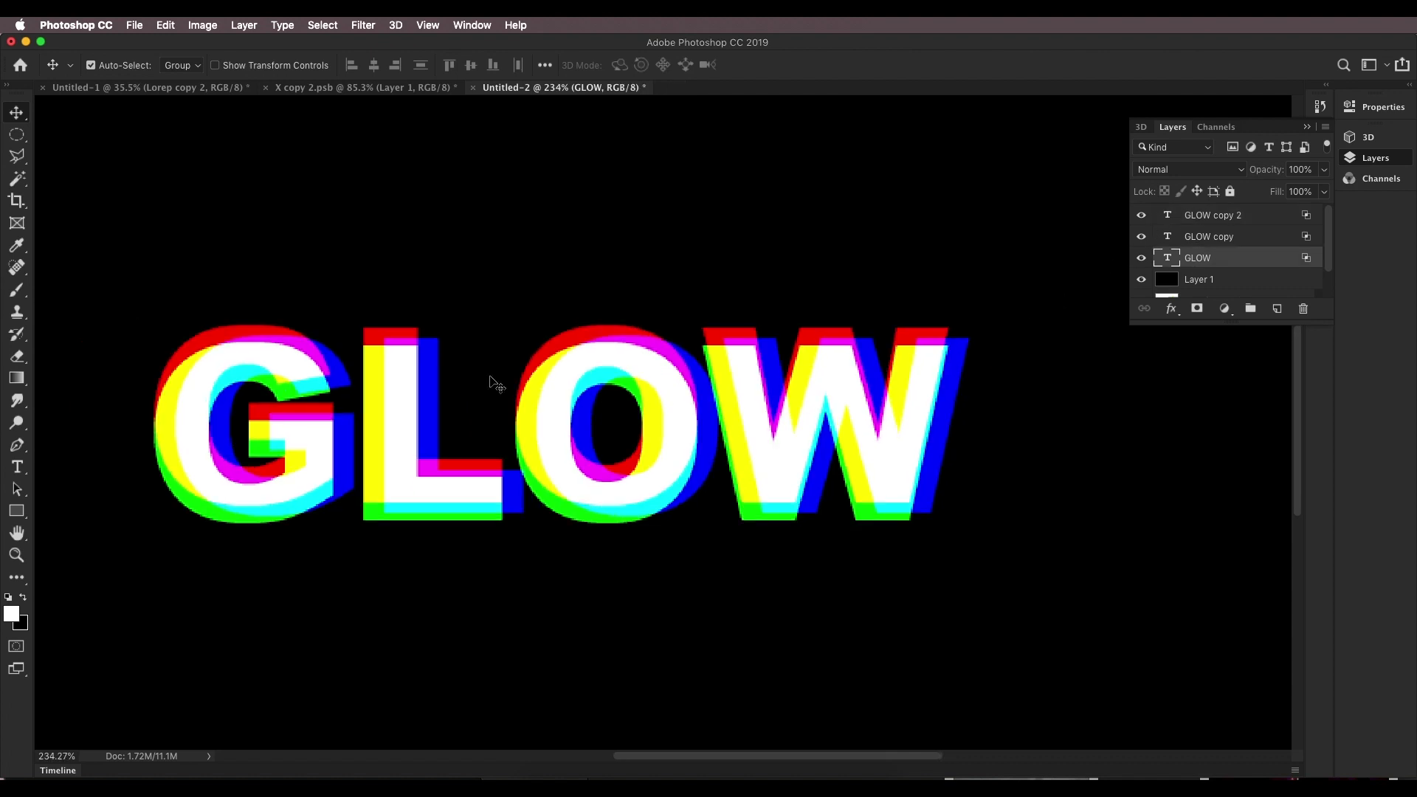
{"action": "scroll", "coordinate": [620, 422], "scroll_direction": "down", "scroll_amount": 2}
{"action": "scroll", "coordinate": [538, 407], "scroll_direction": "up", "scroll_amount": 1}
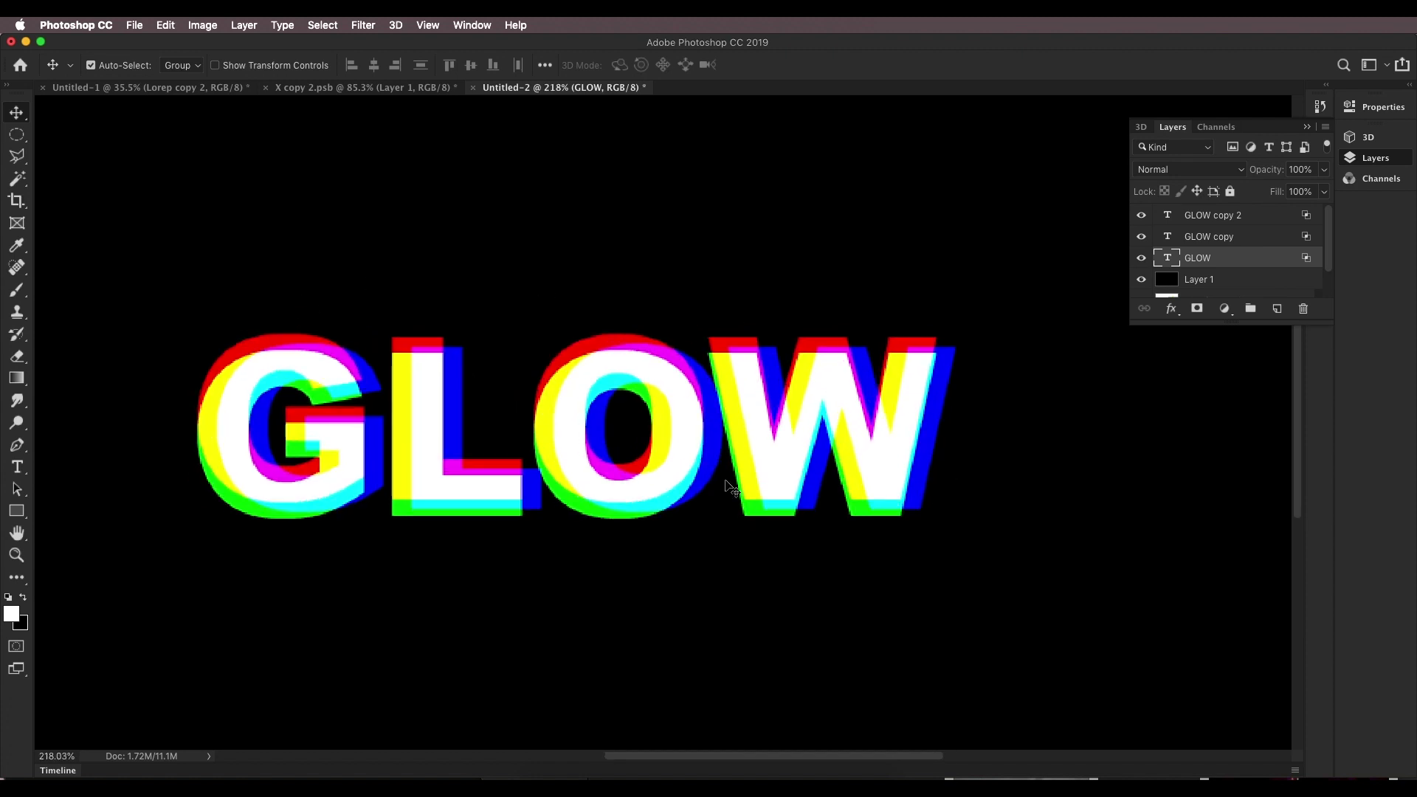
{"action": "scroll", "coordinate": [775, 402], "scroll_direction": "down", "scroll_amount": 2}
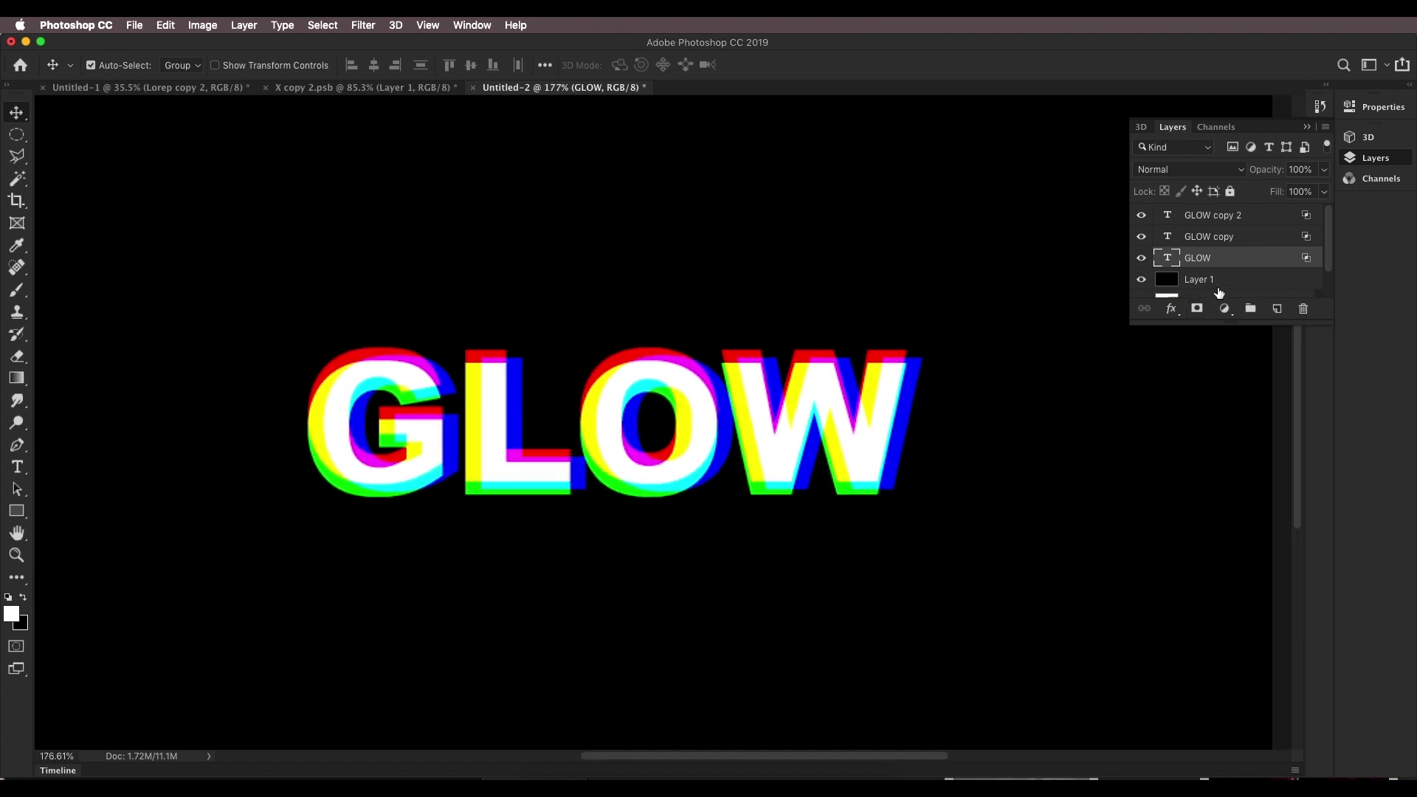
Convert the three GLOW text layers together with the black Layer 1 into one smart object.
{"action": "left_click", "coordinate": [1227, 281]}
{"action": "left_click", "coordinate": [1251, 218], "text": "shift"}
{"action": "right_click", "coordinate": [1250, 218]}
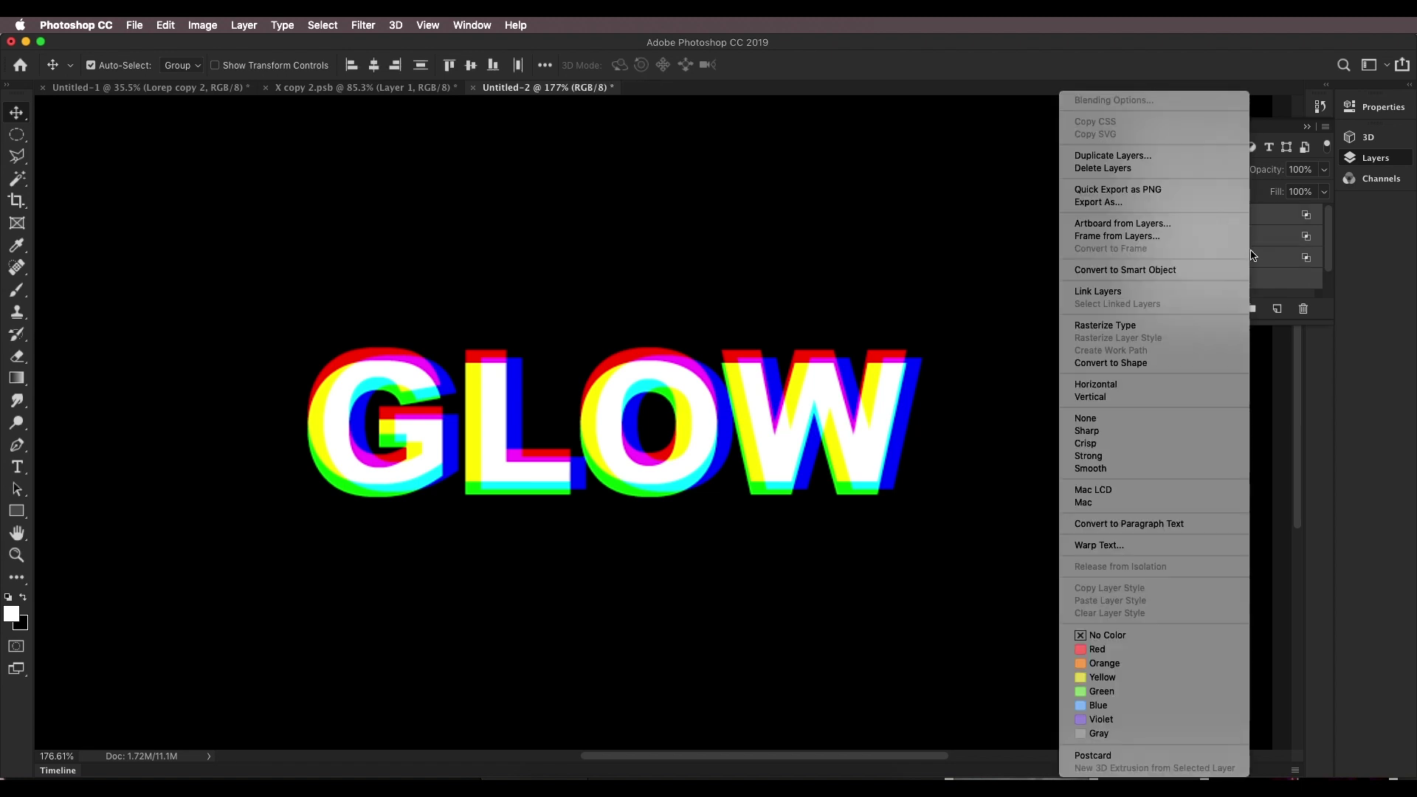
{"action": "left_click", "coordinate": [1141, 270]}
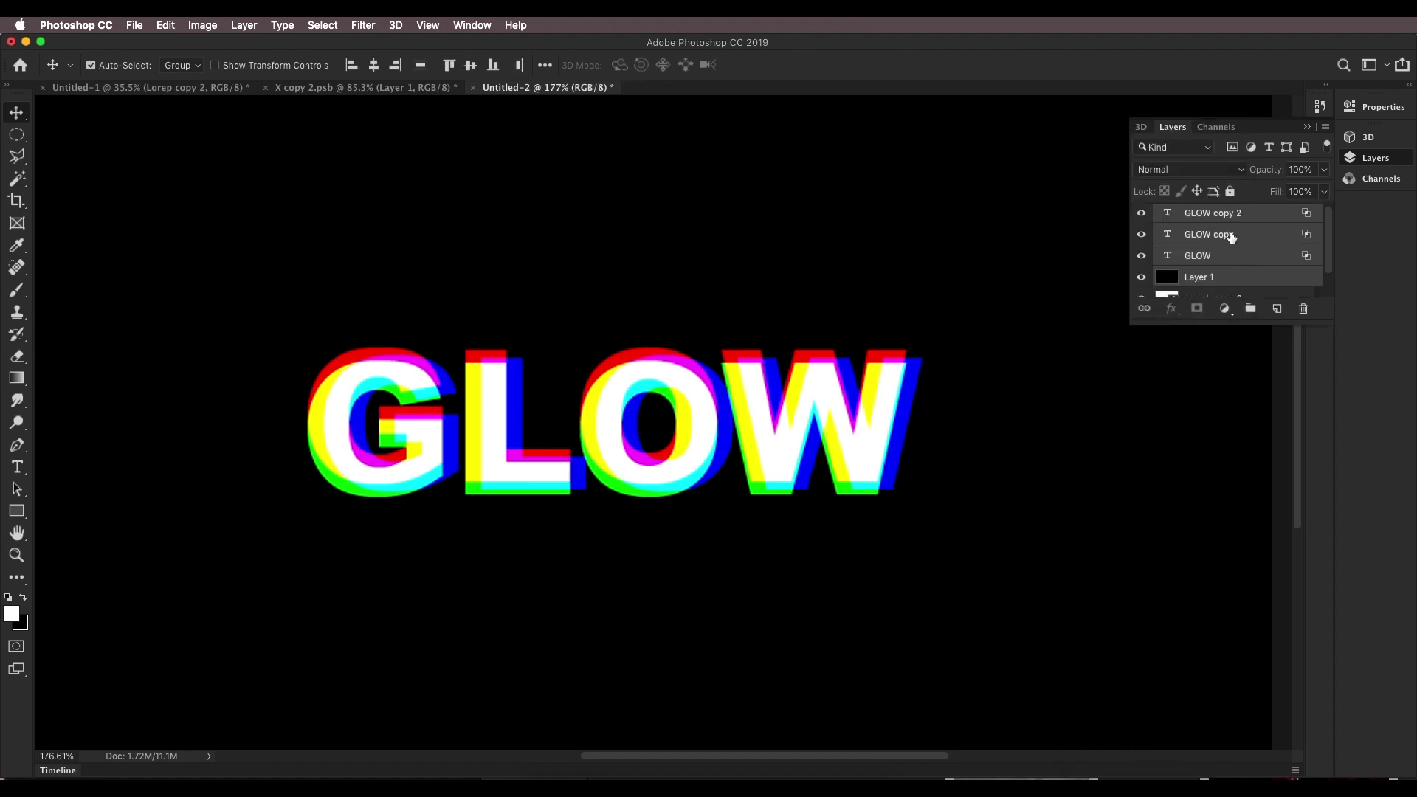
{"action": "right_click", "coordinate": [1238, 287]}
{"action": "left_click", "coordinate": [1135, 338]}
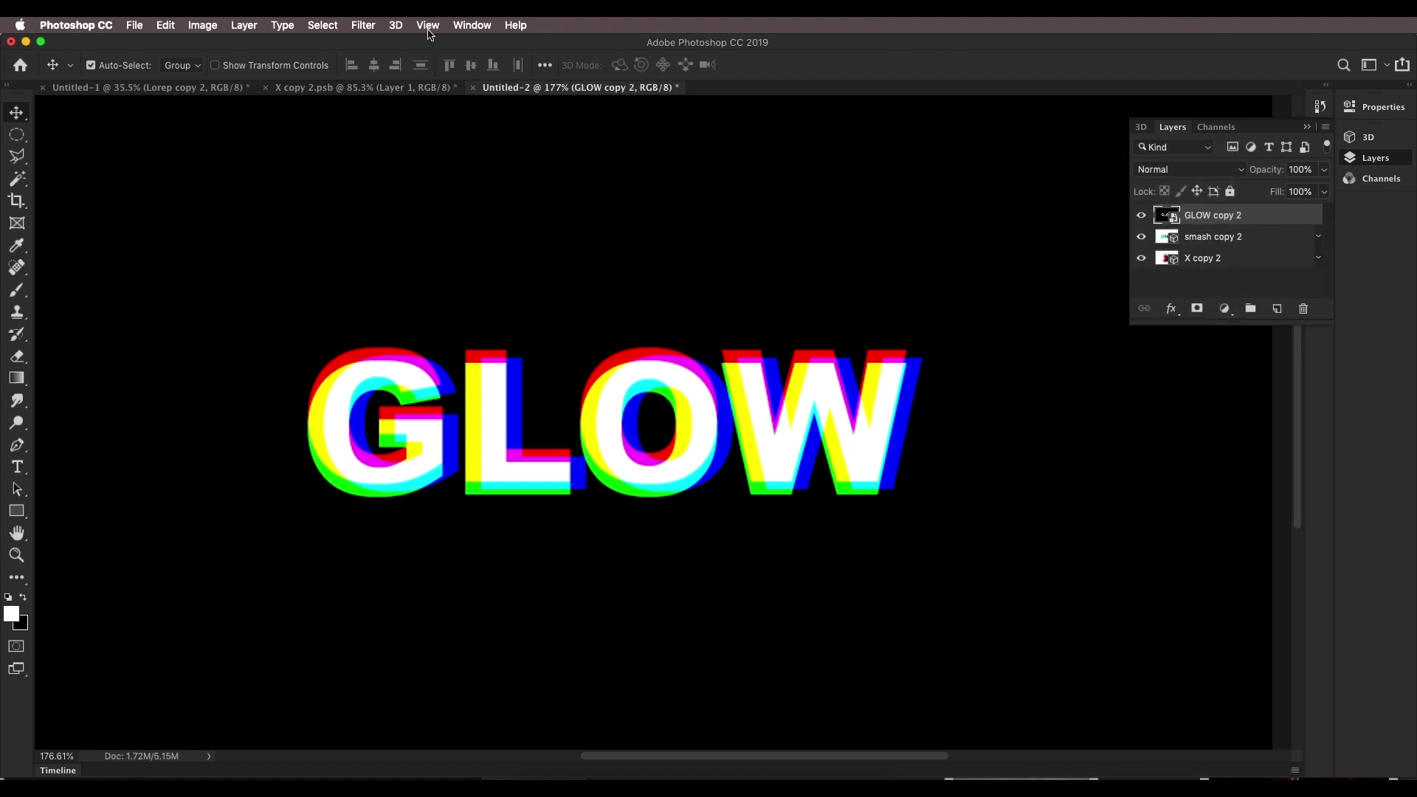
Create a 3D depth-map plane mesh from the GLOW copy 2 smart object.
{"action": "scroll", "coordinate": [537, 238], "scroll_direction": "down", "scroll_amount": 2}
{"action": "left_click", "coordinate": [397, 26]}
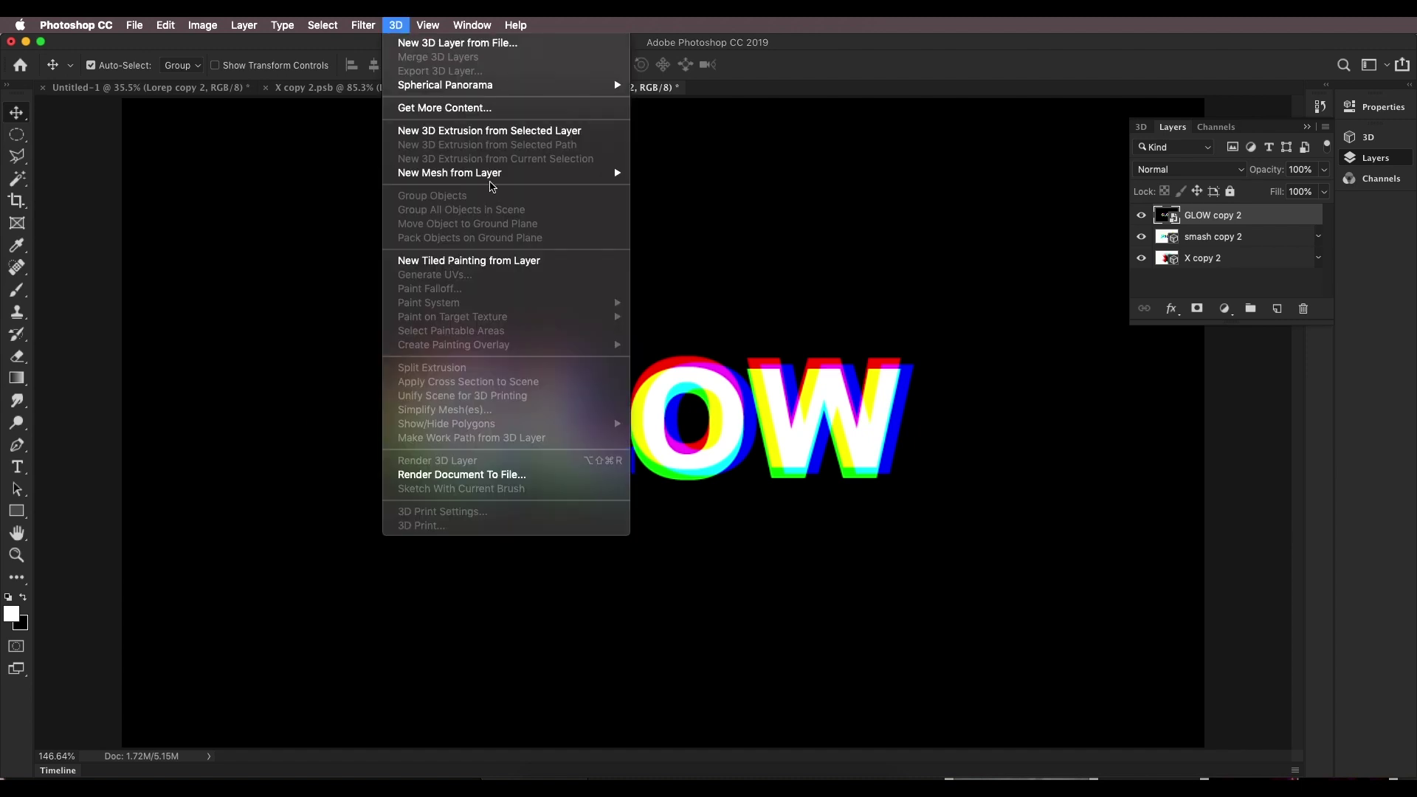
{"action": "mouse_move", "coordinate": [494, 177]}
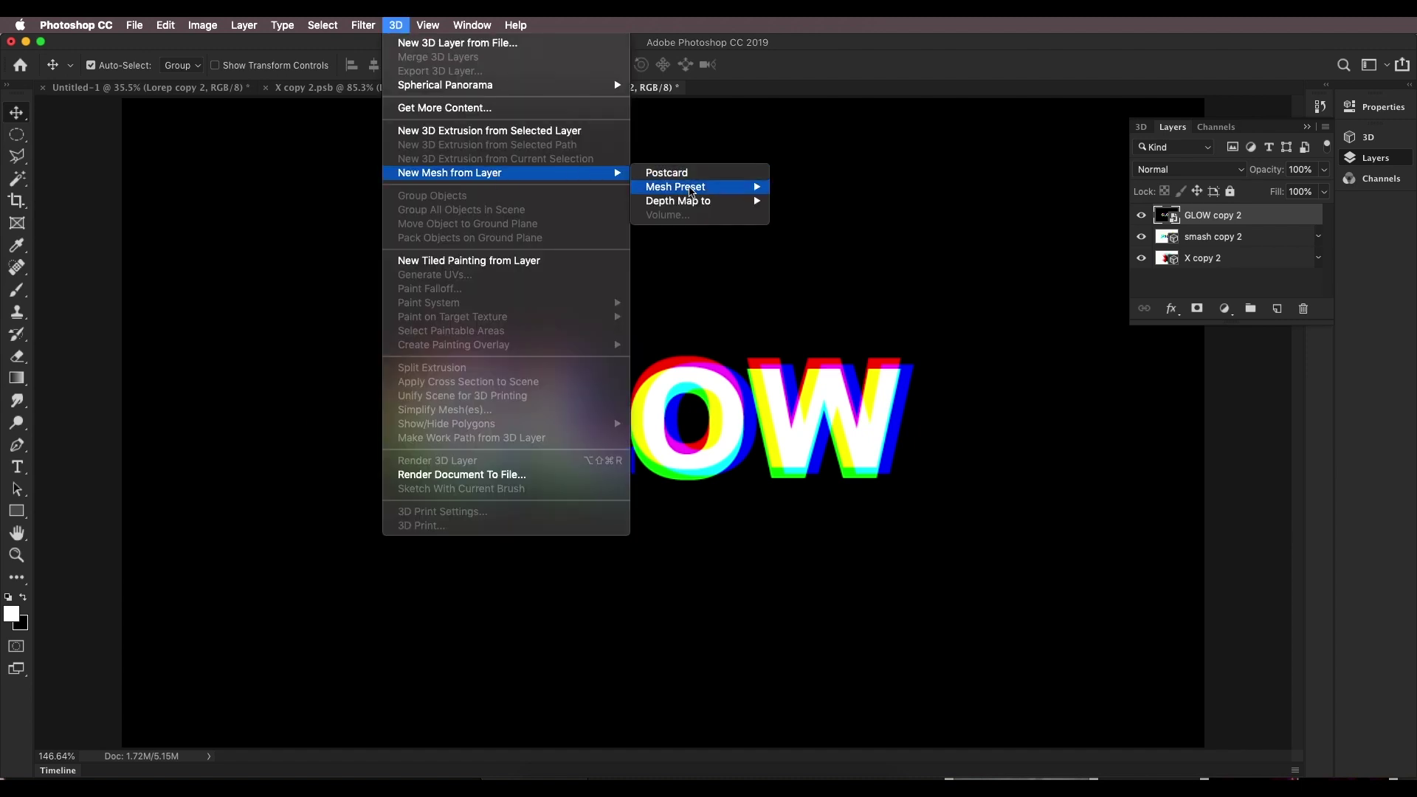
{"action": "mouse_move", "coordinate": [701, 201]}
{"action": "left_click", "coordinate": [810, 205]}
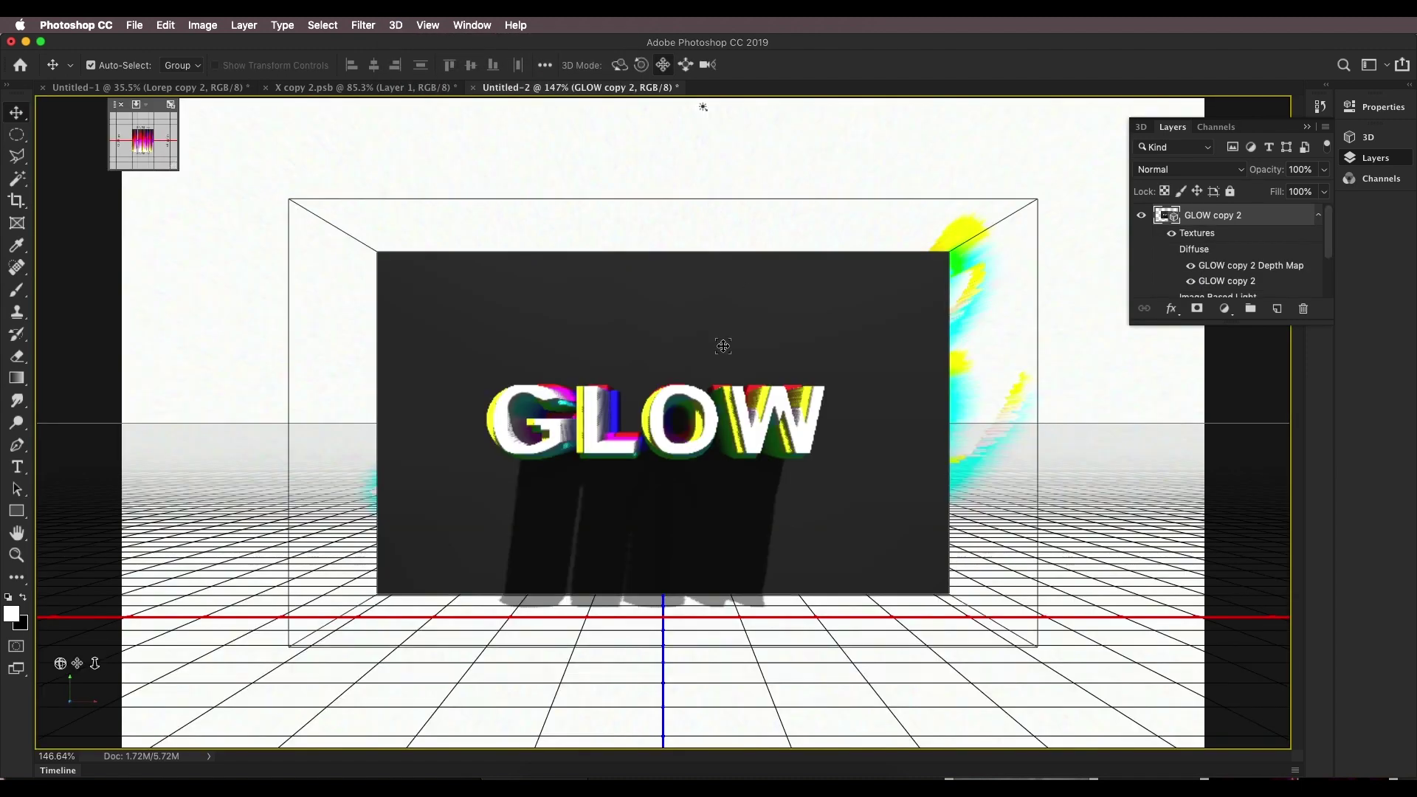
Set the surface style of the GLOW copy 2 3D scene to Unlit Texture.
{"action": "left_click", "coordinate": [619, 66]}
{"action": "left_click_drag", "start_coordinate": [692, 257], "coordinate": [754, 264]}
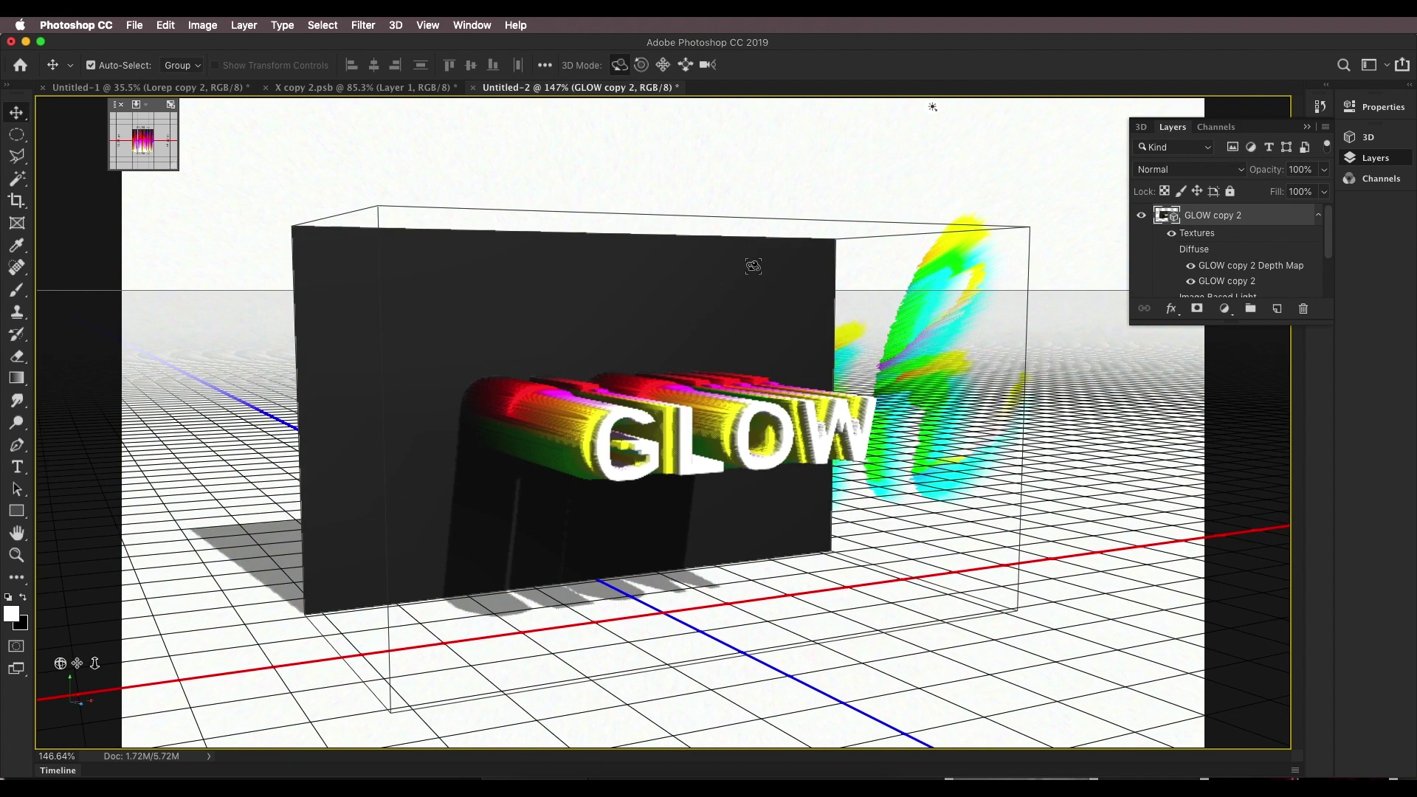
{"action": "left_click_drag", "start_coordinate": [710, 358], "coordinate": [612, 340]}
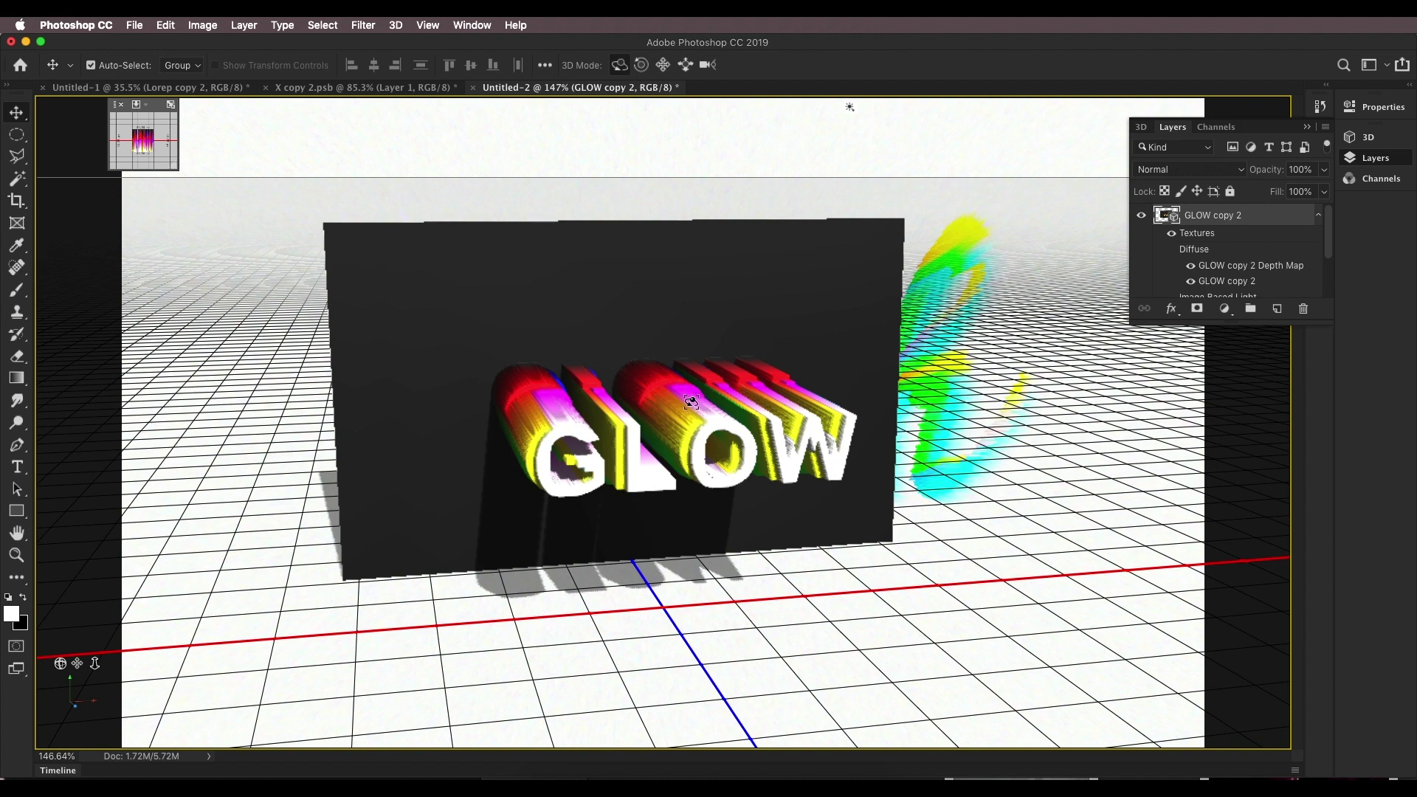
{"action": "right_click", "coordinate": [701, 162]}
{"action": "left_click", "coordinate": [849, 252]}
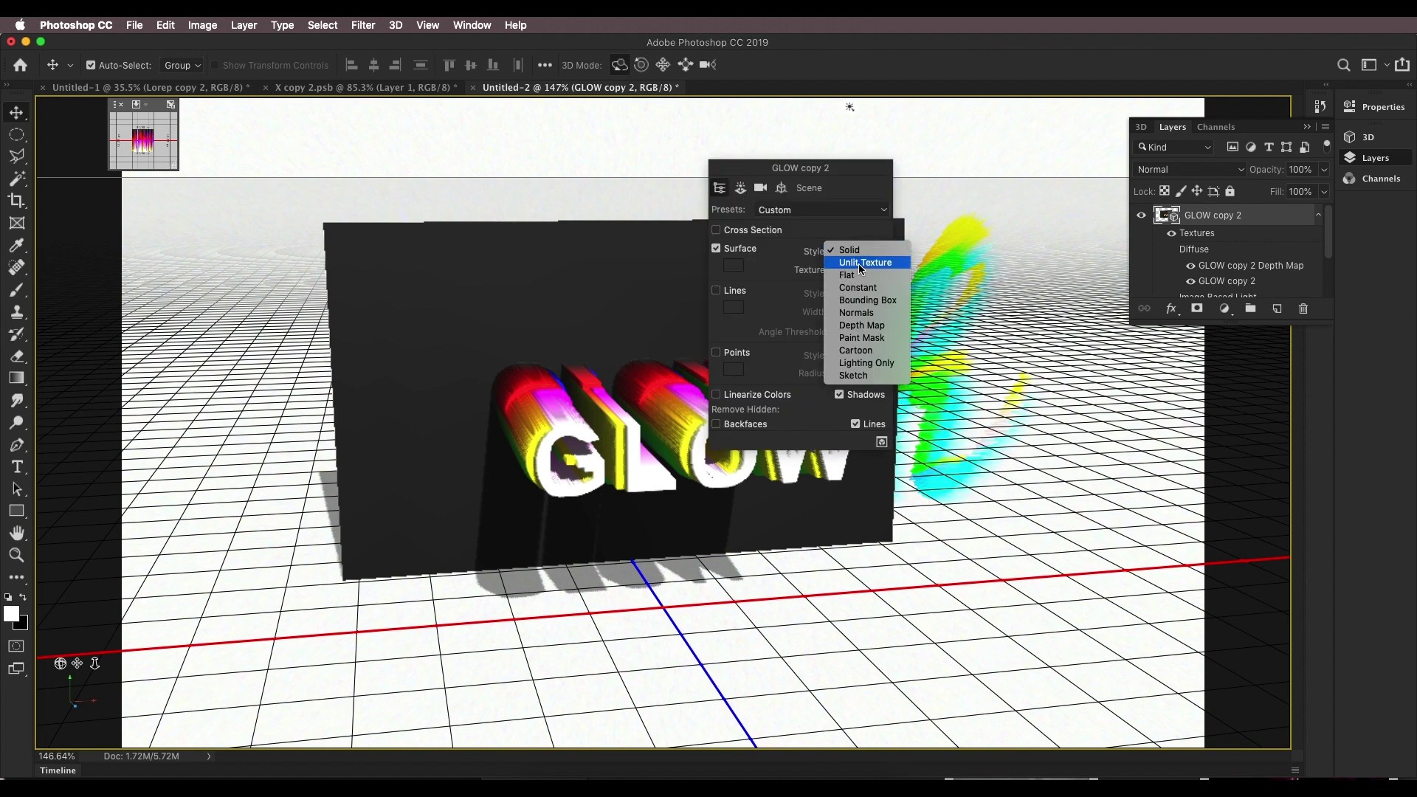
{"action": "left_click", "coordinate": [861, 266]}
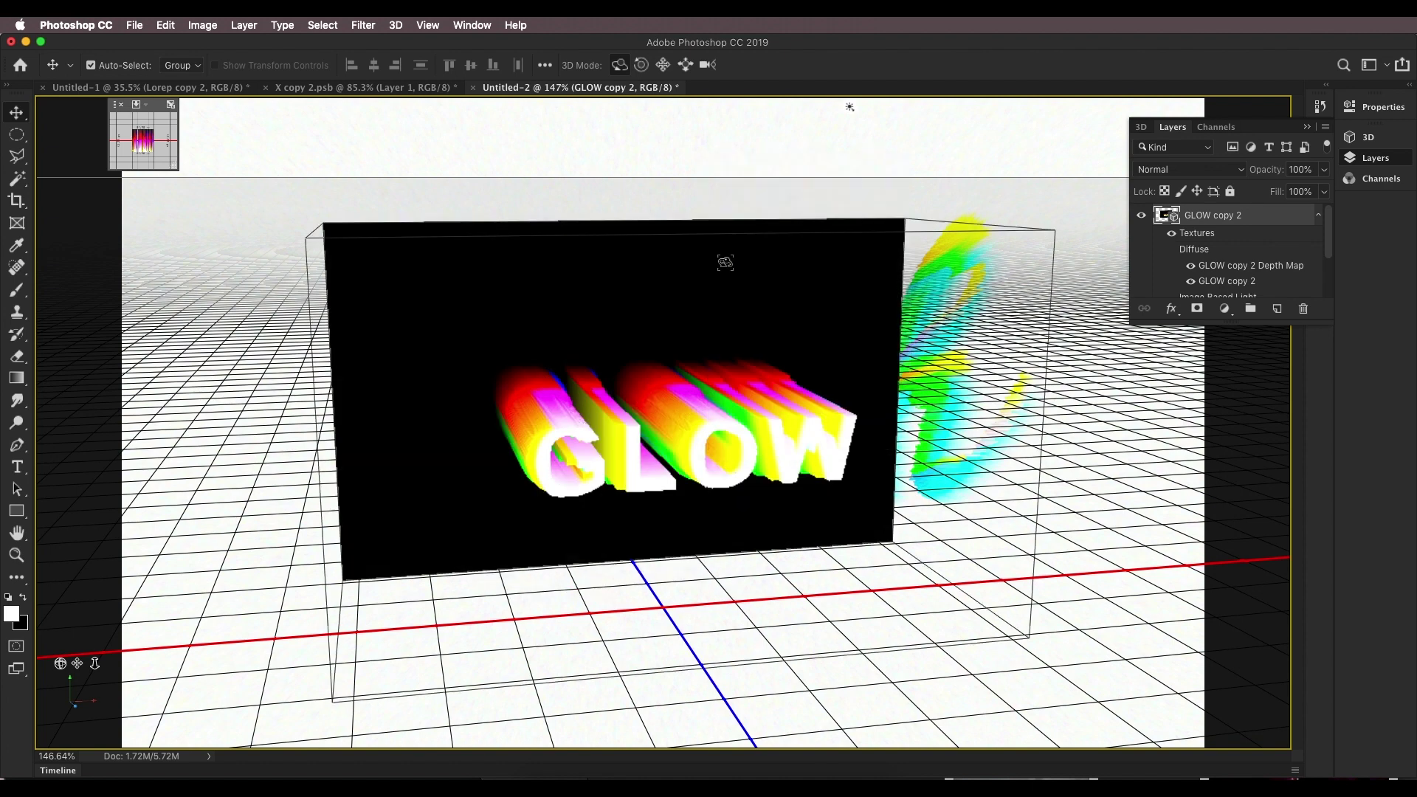
Face the GLOW mesh almost frontally, bring it closer so it fills most of the canvas, and raise it about 8 px along Y.
{"action": "left_click_drag", "start_coordinate": [712, 339], "coordinate": [684, 330]}
{"action": "left_click", "coordinate": [663, 66]}
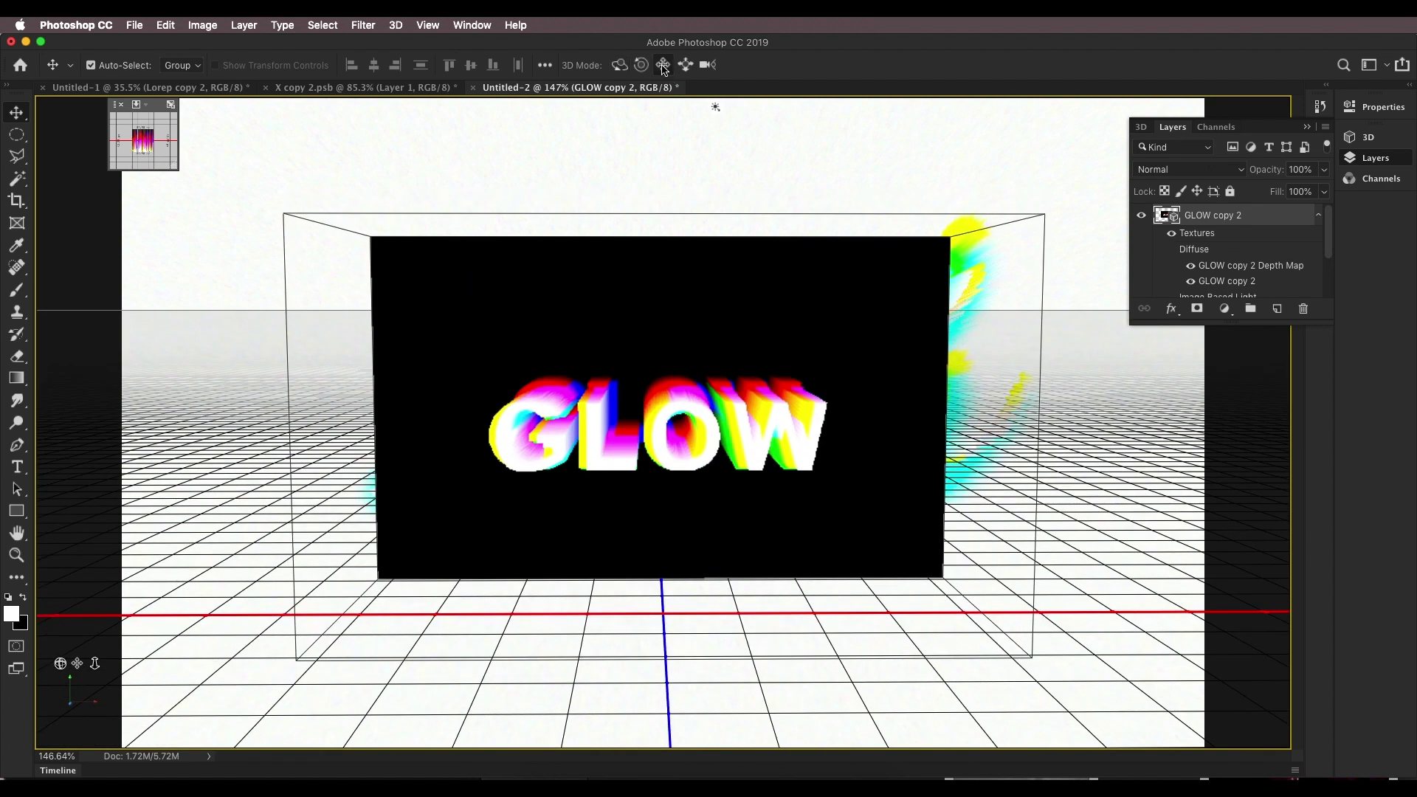
{"action": "left_click", "coordinate": [668, 400]}
{"action": "left_click_drag", "start_coordinate": [662, 419], "coordinate": [694, 787]}
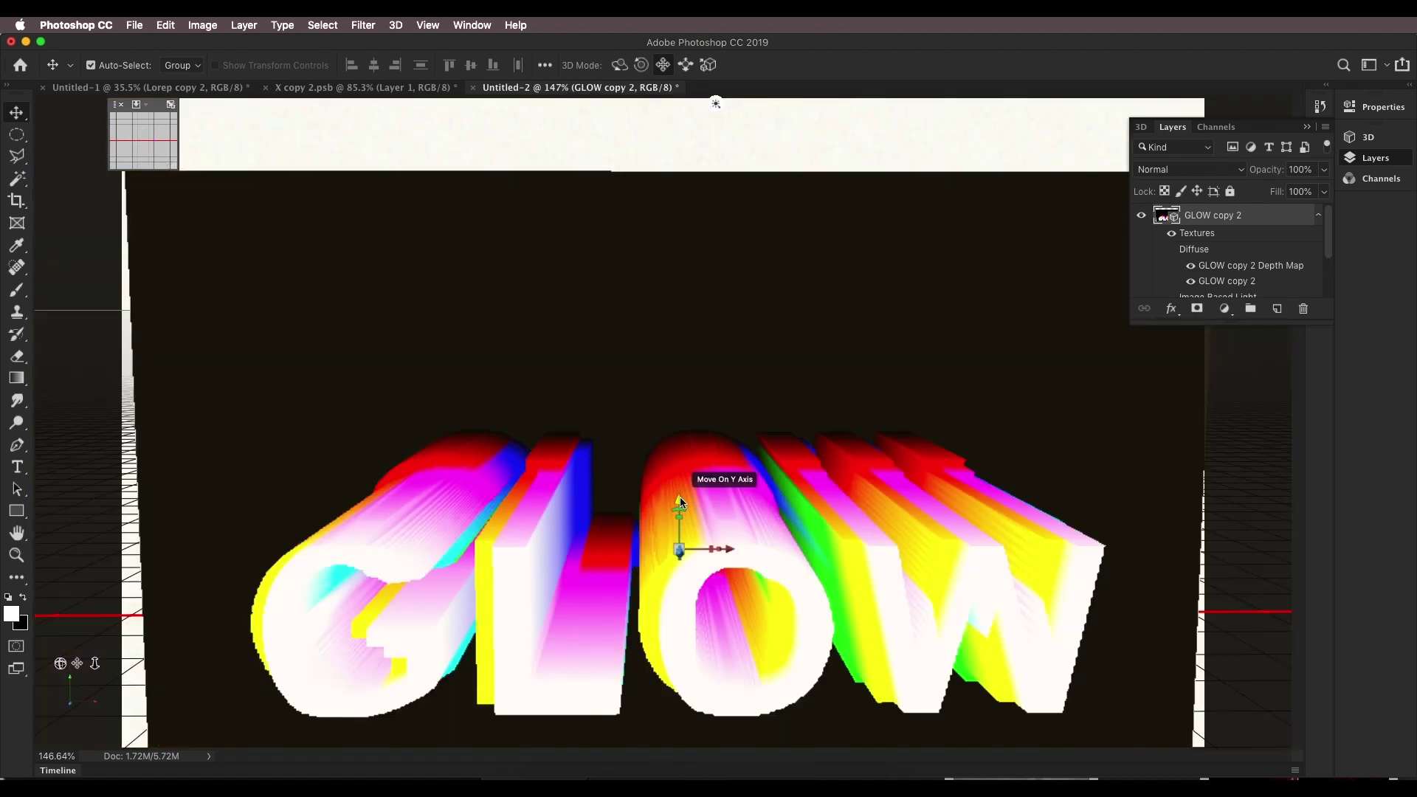
{"action": "left_click_drag", "start_coordinate": [680, 499], "coordinate": [684, 422]}
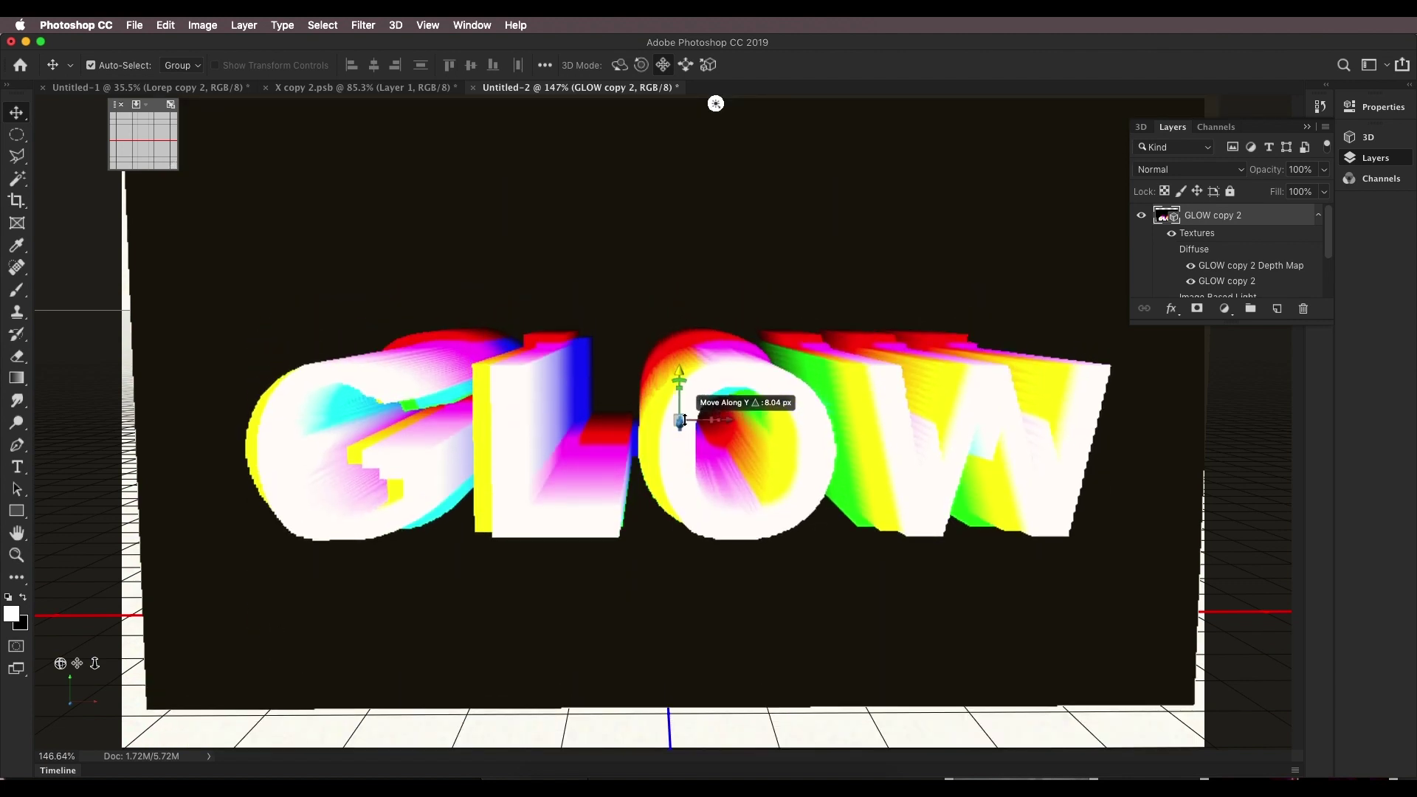
Rotate the GLOW mesh slightly to expose more of the extruded letter sides and reposition it on the canvas.
{"action": "left_click", "coordinate": [624, 67]}
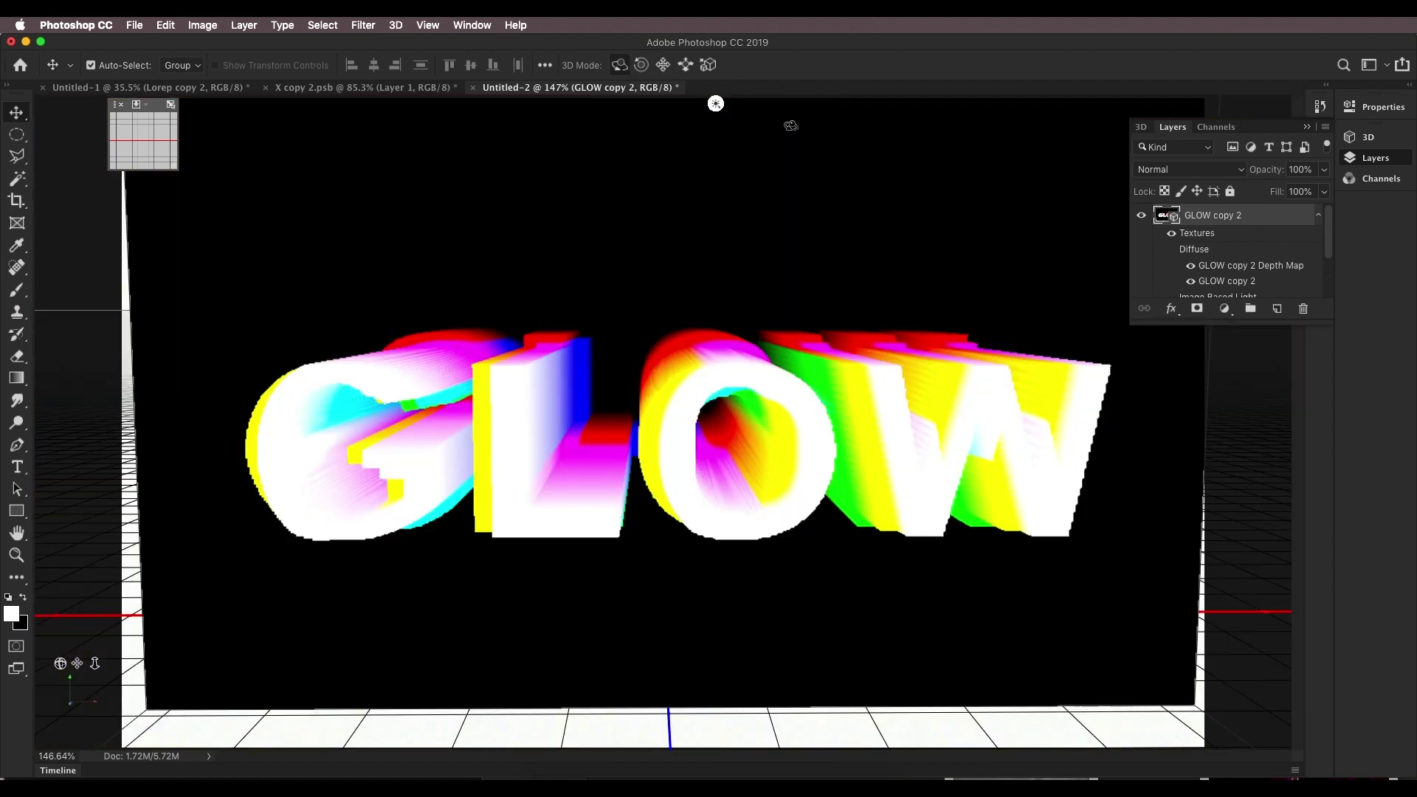
{"action": "left_click_drag", "start_coordinate": [788, 127], "coordinate": [723, 225]}
{"action": "left_click", "coordinate": [664, 65]}
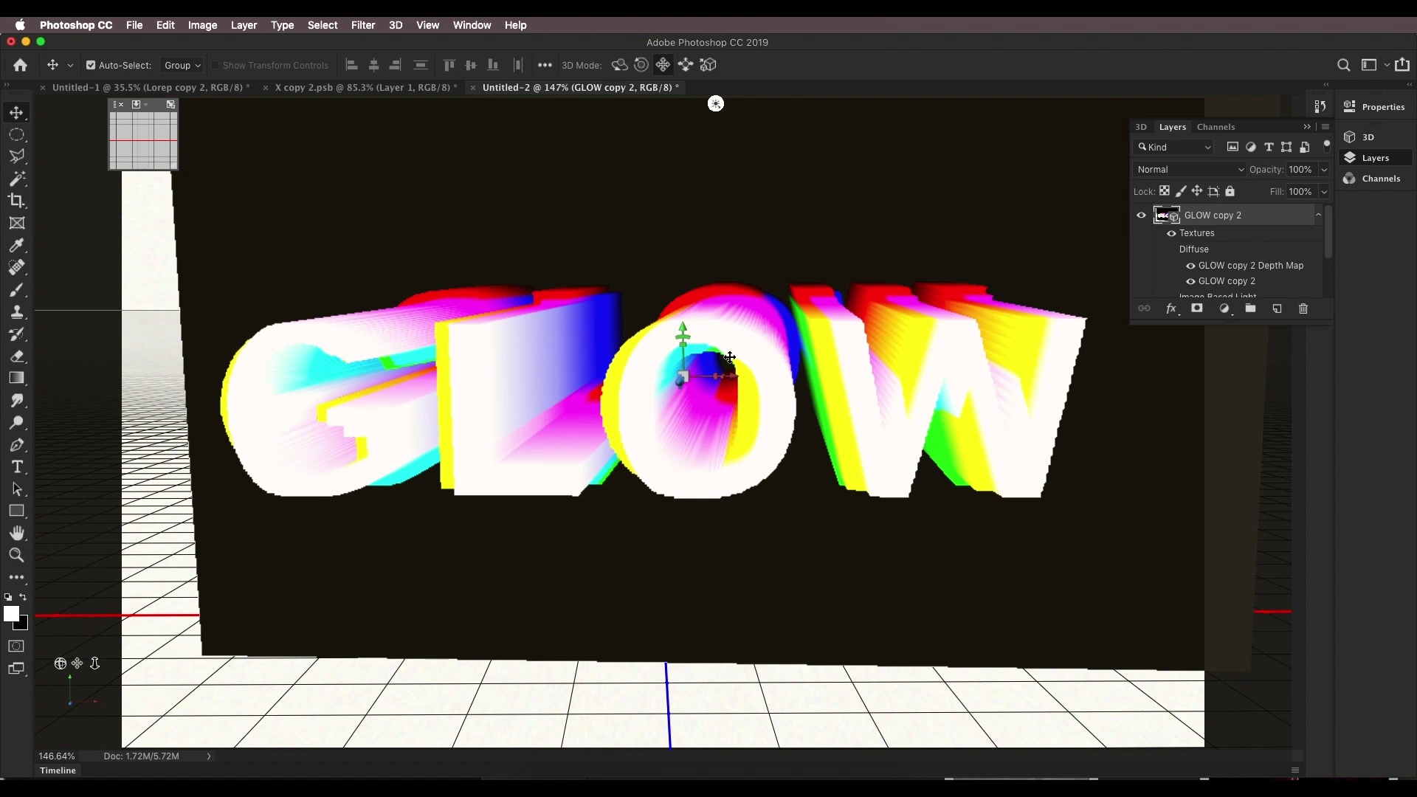
{"action": "scroll", "coordinate": [730, 357], "scroll_direction": "down", "scroll_amount": 6}
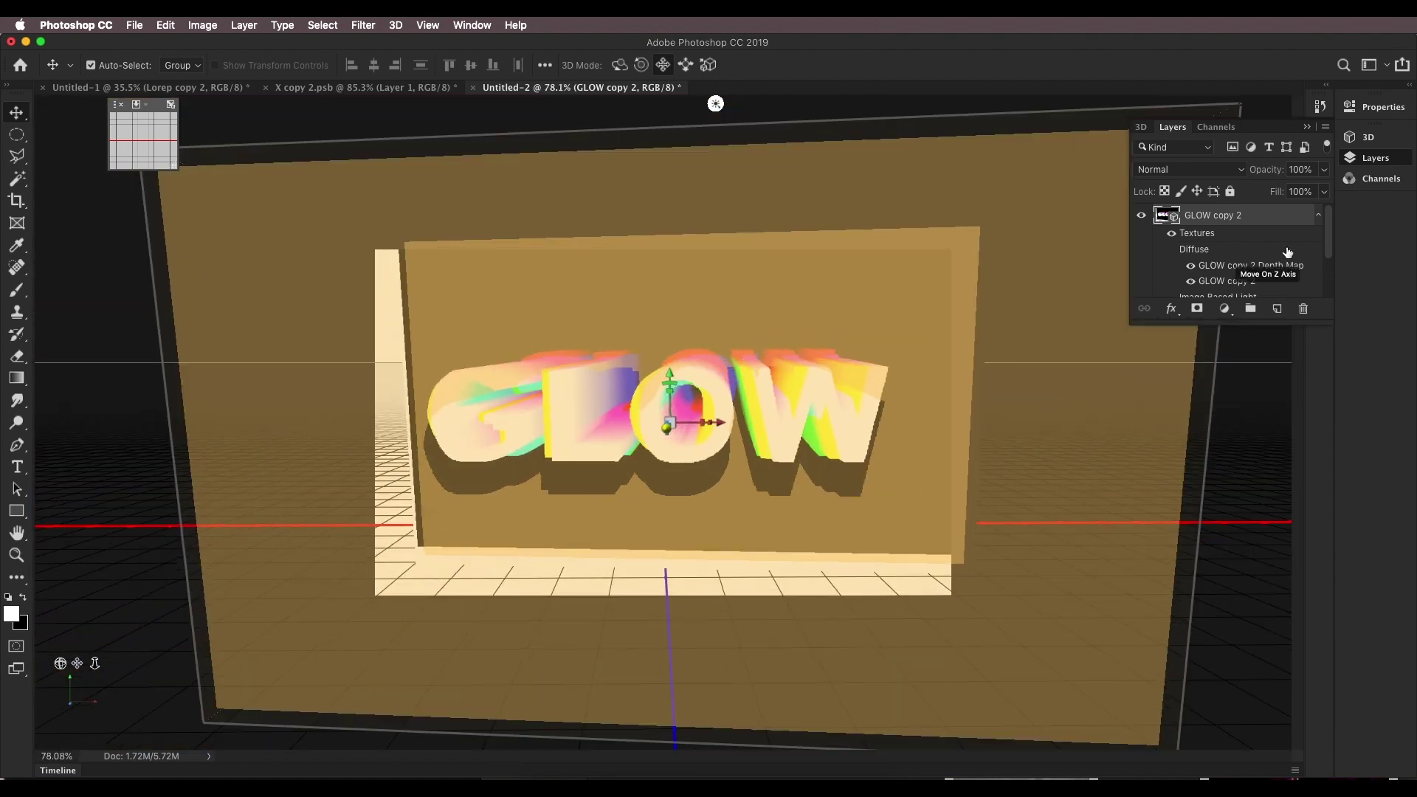
Collapse the GLOW copy 2 texture list and add a new empty layer between GLOW copy 2 and smash copy 2.
{"action": "left_click", "coordinate": [1318, 220]}
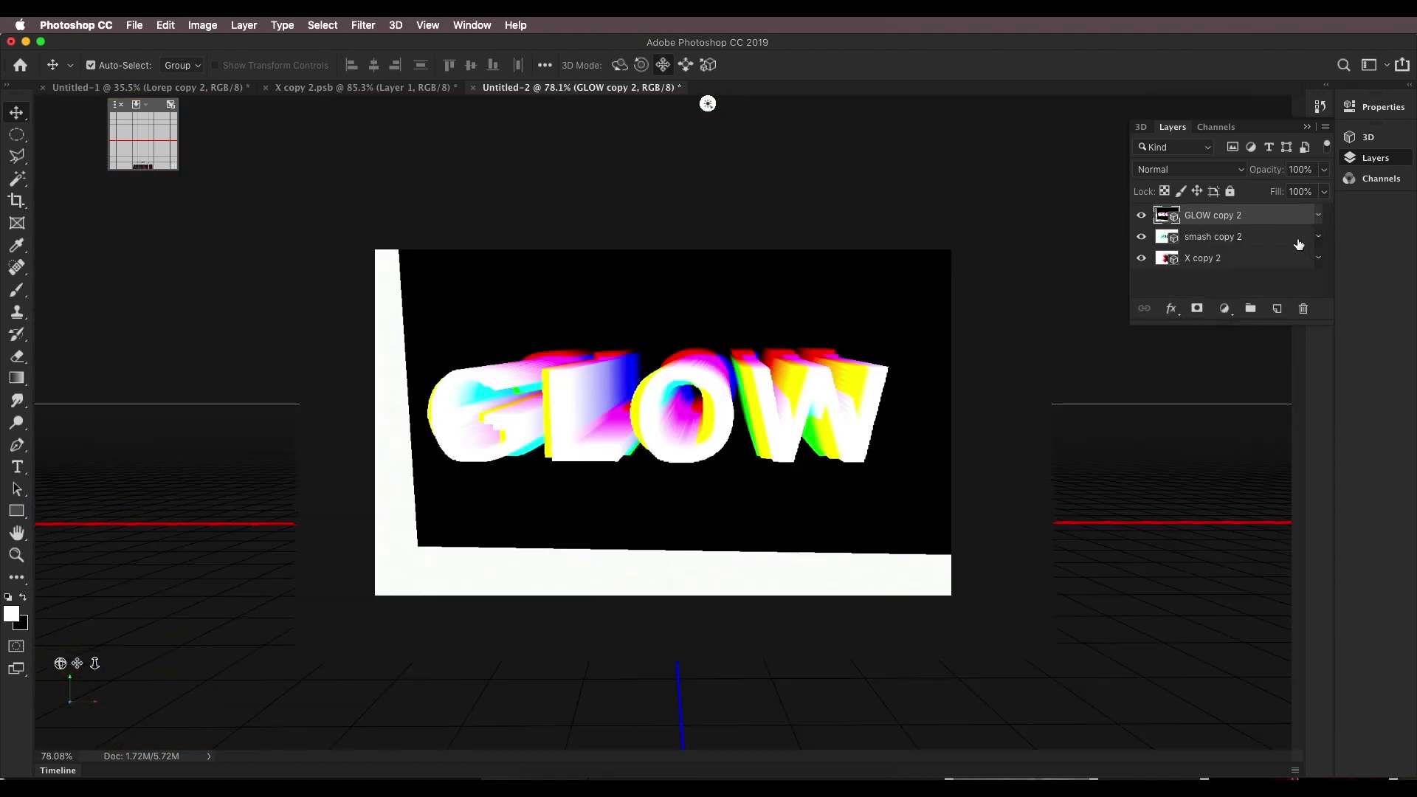
{"action": "left_click", "coordinate": [1295, 237]}
{"action": "left_click", "coordinate": [1277, 310]}
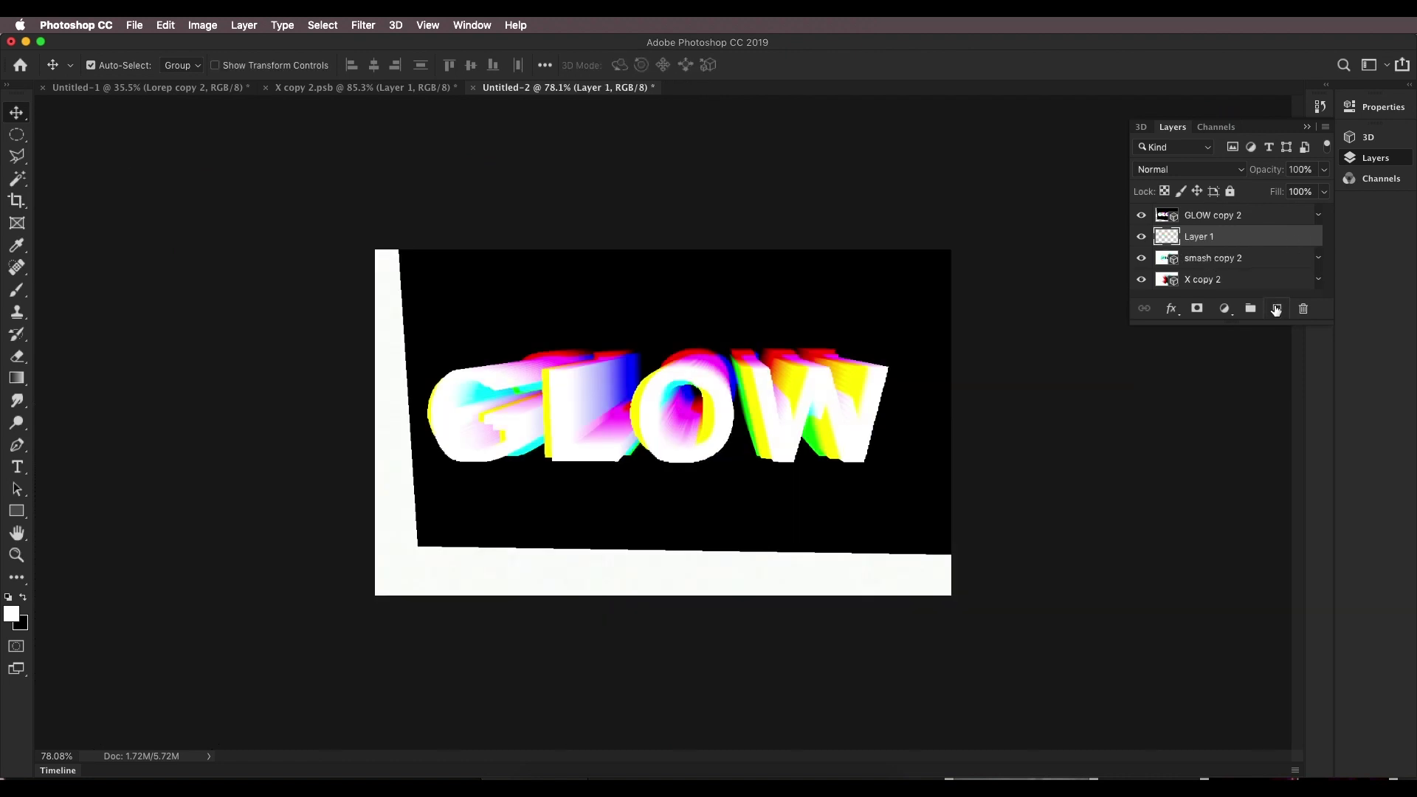
Fill the new empty layer beneath GLOW copy 2 with the black background colour.
{"action": "key", "text": "super+BackSpace"}
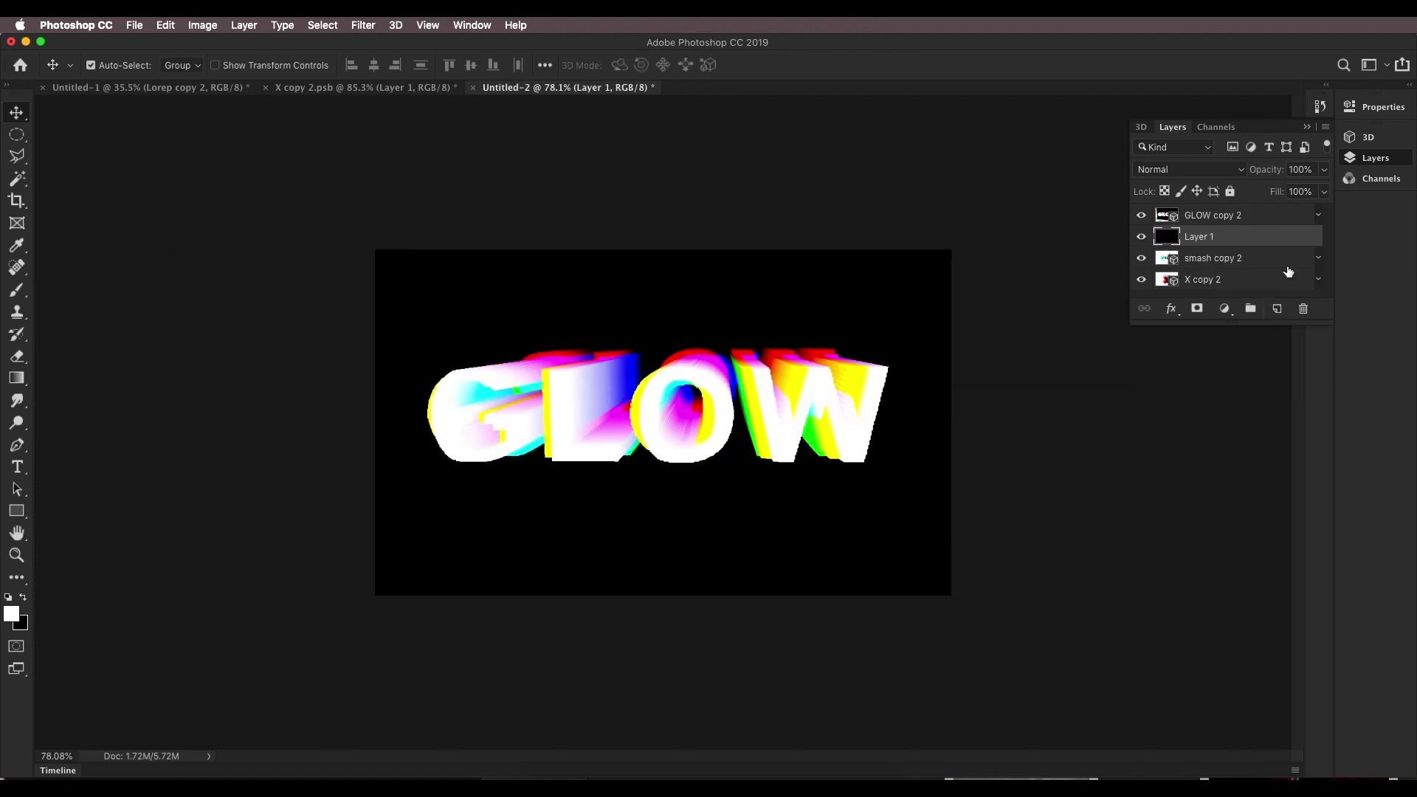
{"action": "scroll", "coordinate": [786, 365], "scroll_direction": "up", "scroll_amount": 1}
{"action": "scroll", "coordinate": [787, 365], "scroll_direction": "up", "scroll_amount": 1}
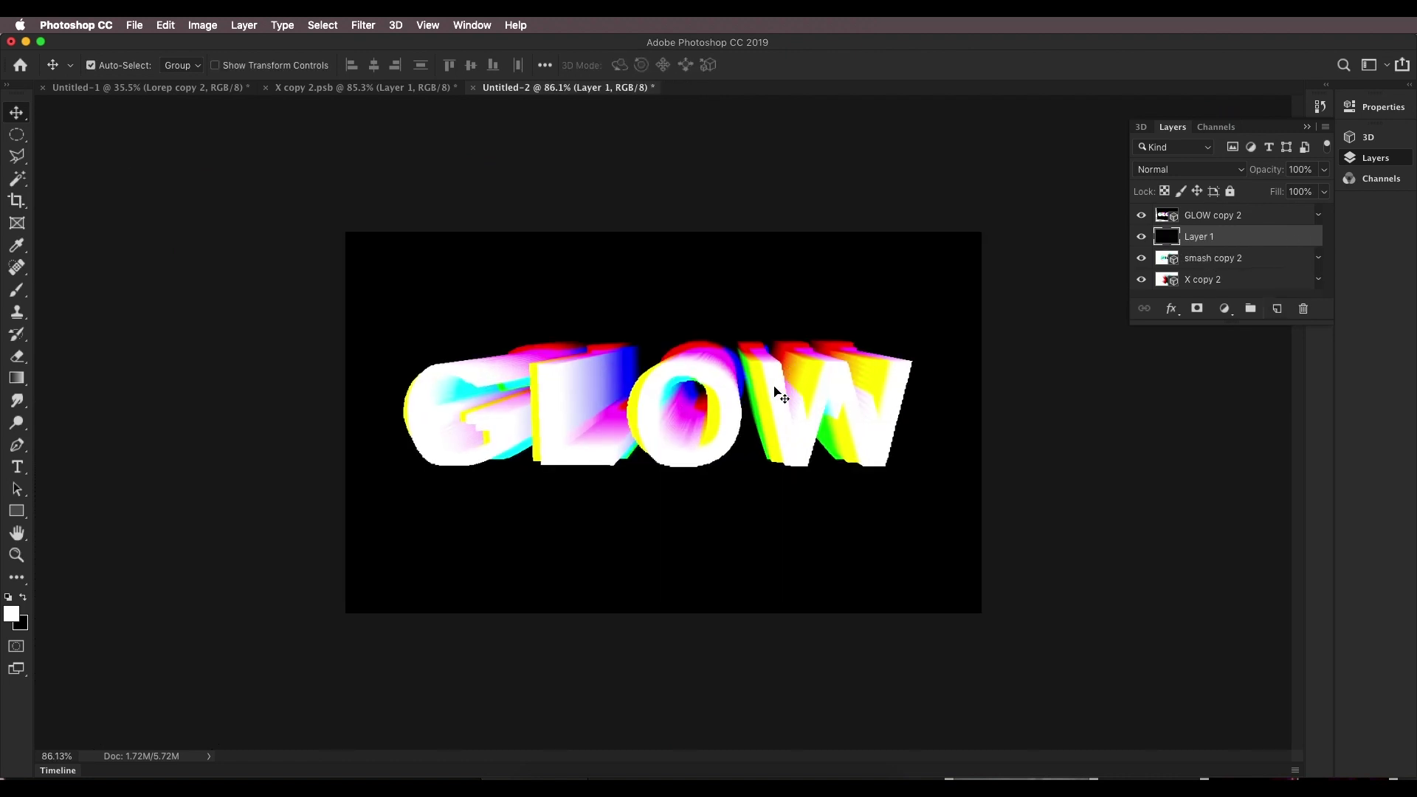
Orbit the GLOW copy 2 3D camera to expose more of the letters' upper extrusions and pan the text back toward the canvas centre.
{"action": "left_click", "coordinate": [707, 136]}
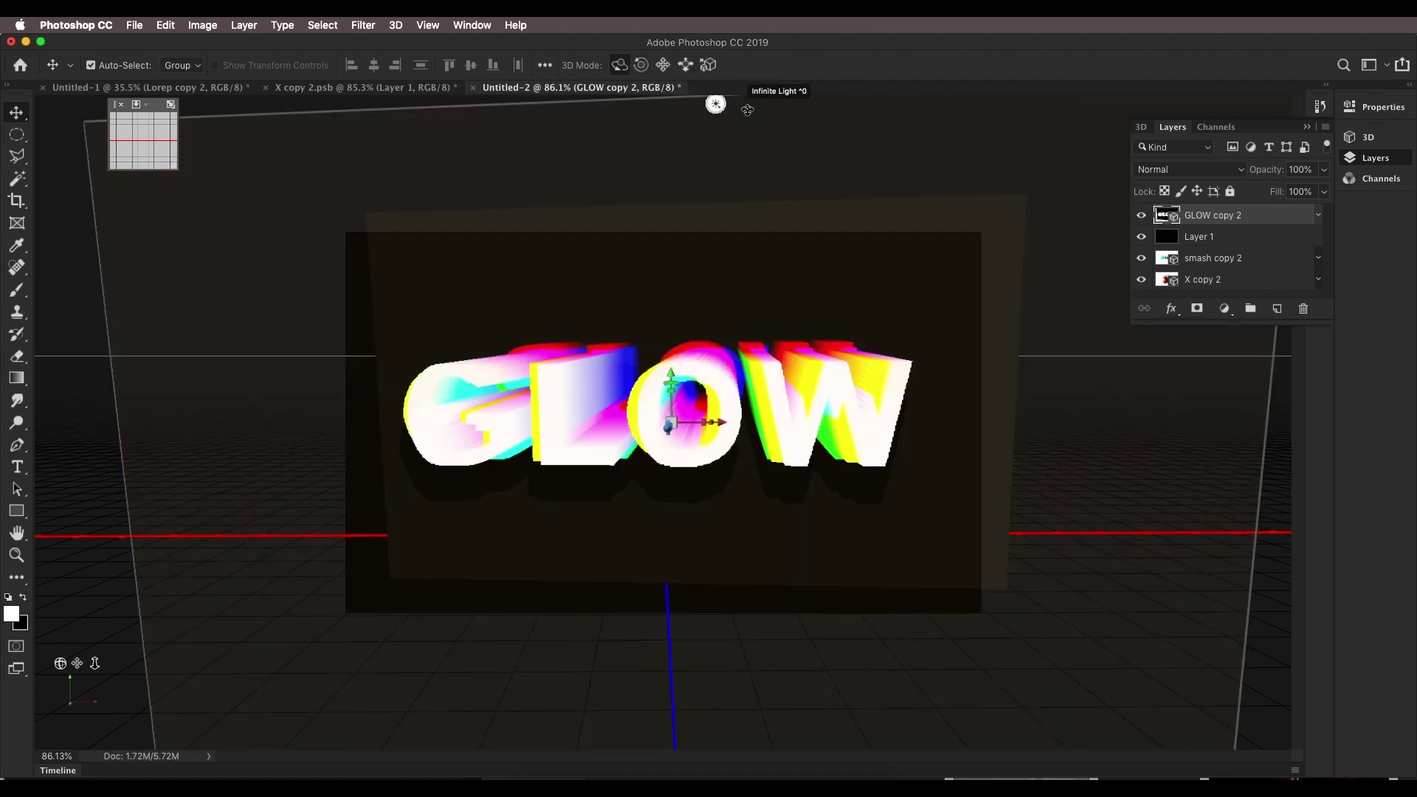
{"action": "left_click_drag", "start_coordinate": [764, 111], "coordinate": [788, 164]}
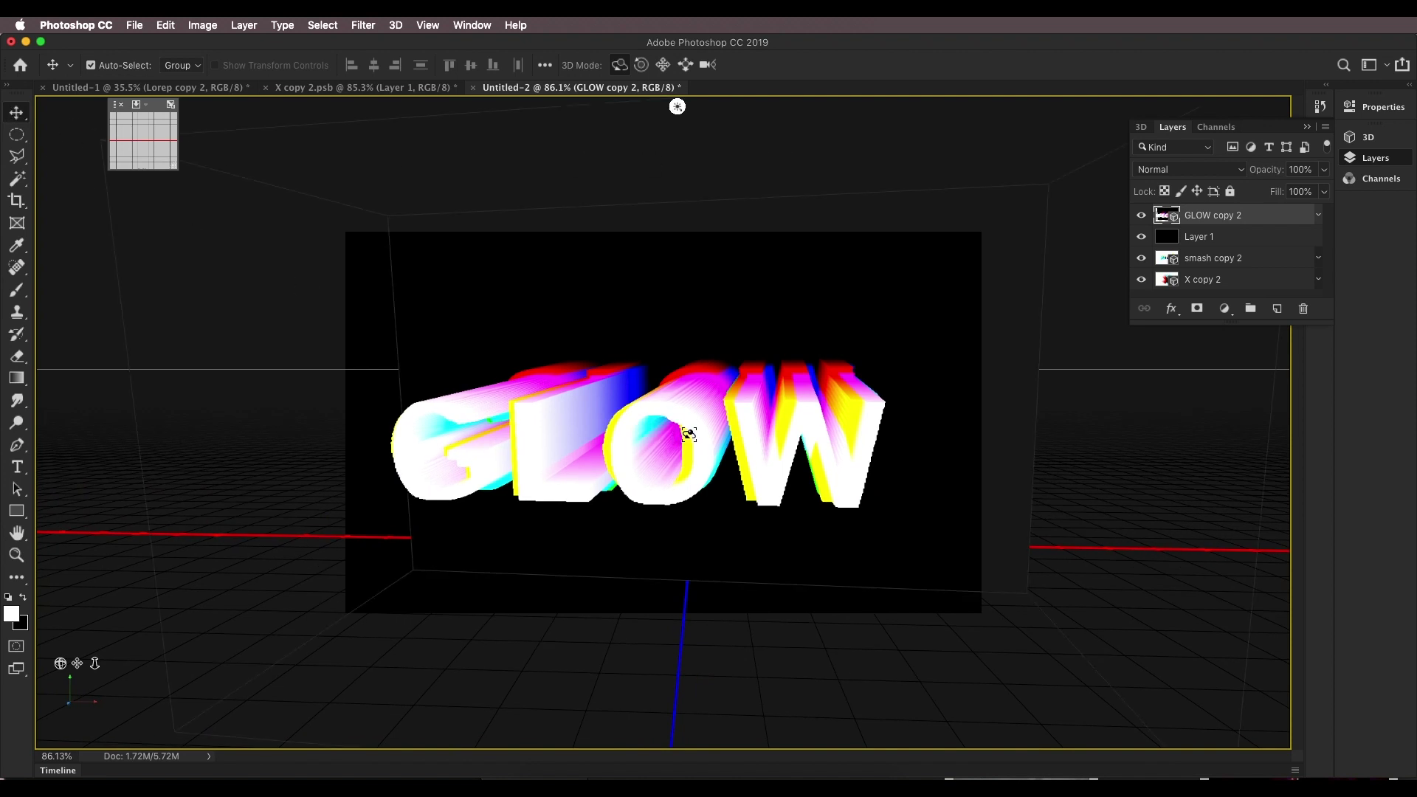
{"action": "mouse_move", "coordinate": [719, 399]}
{"action": "left_mouse_down"}
{"action": "mouse_move", "coordinate": [729, 370]}
{"action": "mouse_move", "coordinate": [720, 387]}
{"action": "left_mouse_up"}
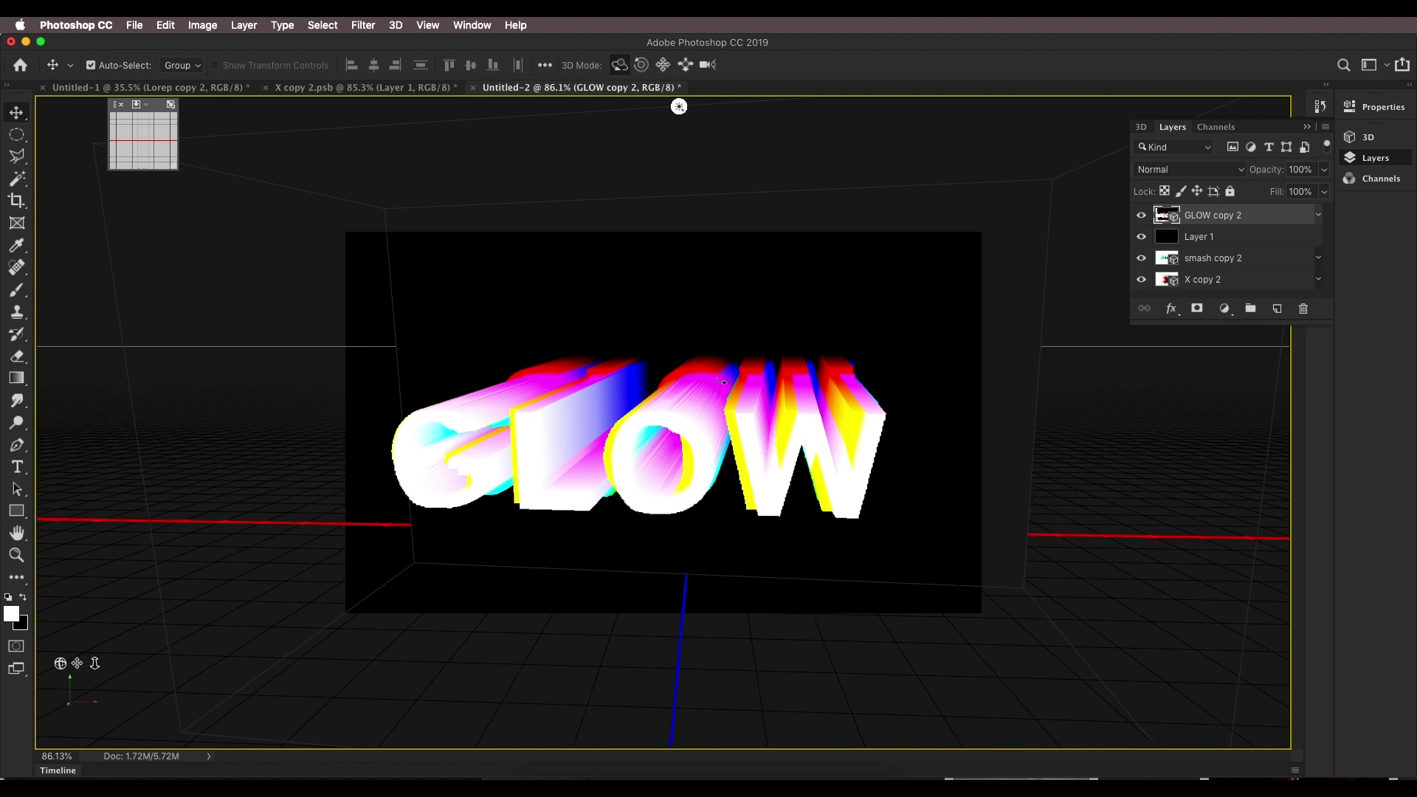
{"action": "left_click", "coordinate": [663, 65]}
{"action": "left_click_drag", "start_coordinate": [680, 397], "coordinate": [686, 401]}
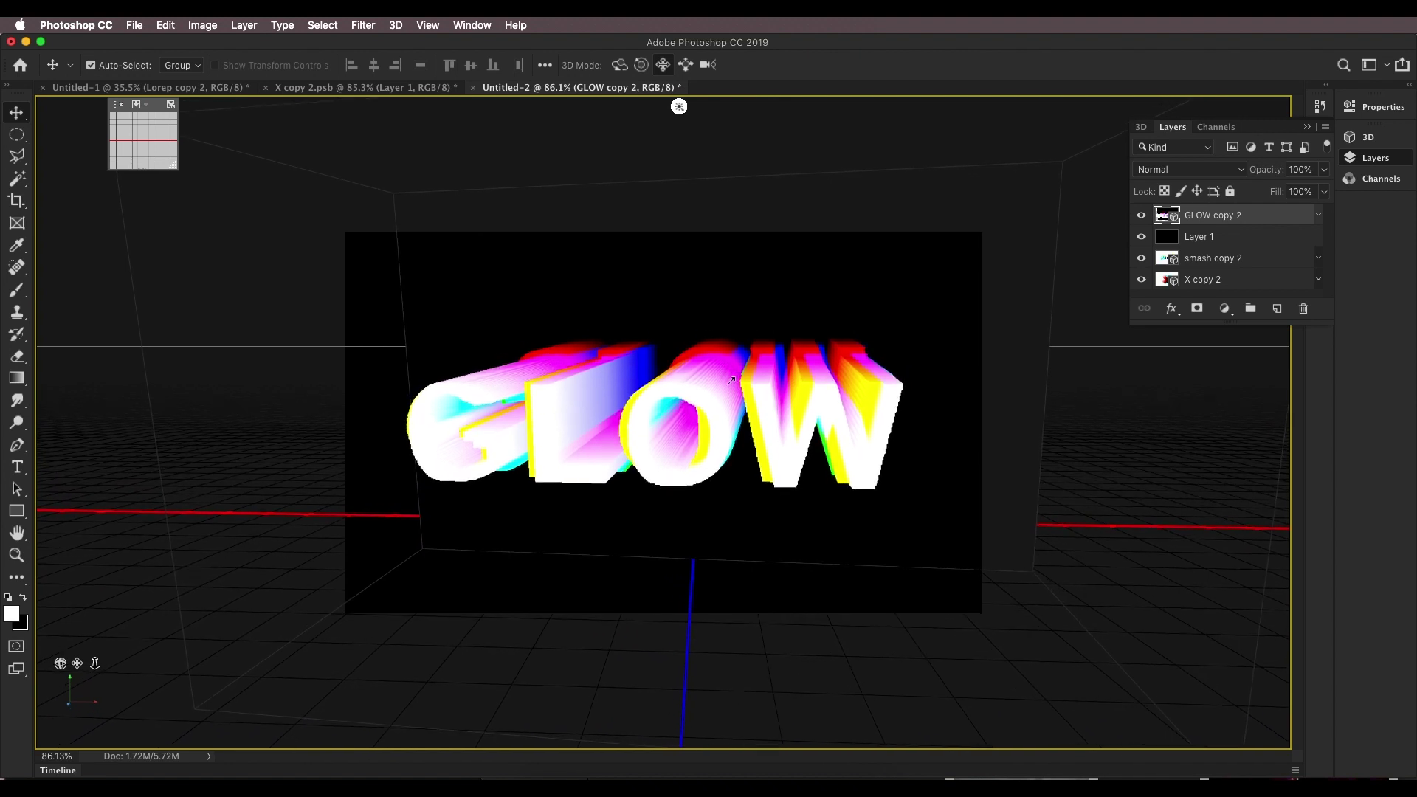
{"action": "left_click", "coordinate": [1252, 242]}
Examine the GLOW artwork up close and compare it with the GLOW version in the X copy 2.psb document.
{"action": "scroll", "coordinate": [735, 404], "scroll_direction": "up", "scroll_amount": 5}
{"action": "scroll", "coordinate": [735, 404], "scroll_direction": "down", "scroll_amount": 6}
{"action": "scroll", "coordinate": [735, 405], "scroll_direction": "up", "scroll_amount": 5}
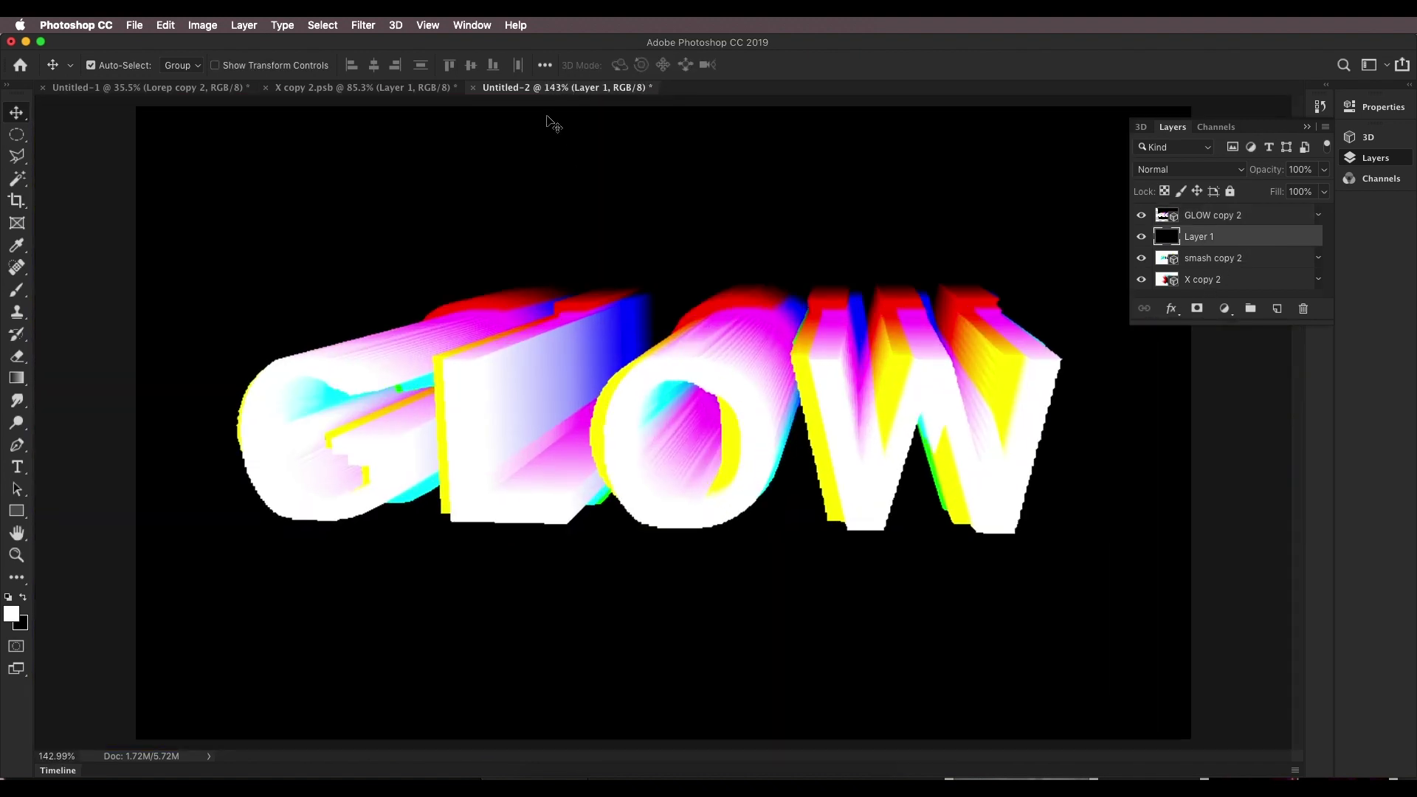
{"action": "left_click", "coordinate": [383, 90]}
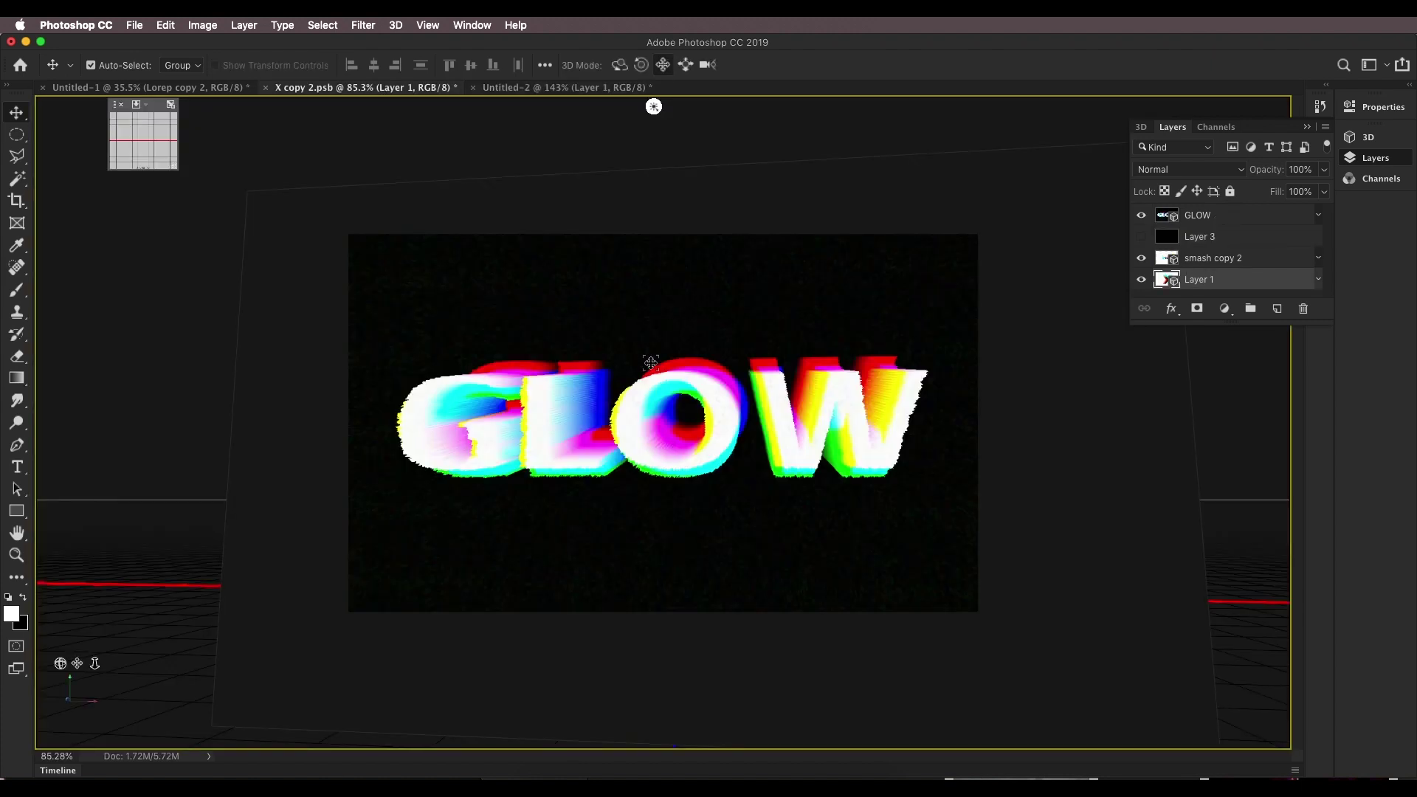
{"action": "scroll", "coordinate": [731, 406], "scroll_direction": "up", "scroll_amount": 3}
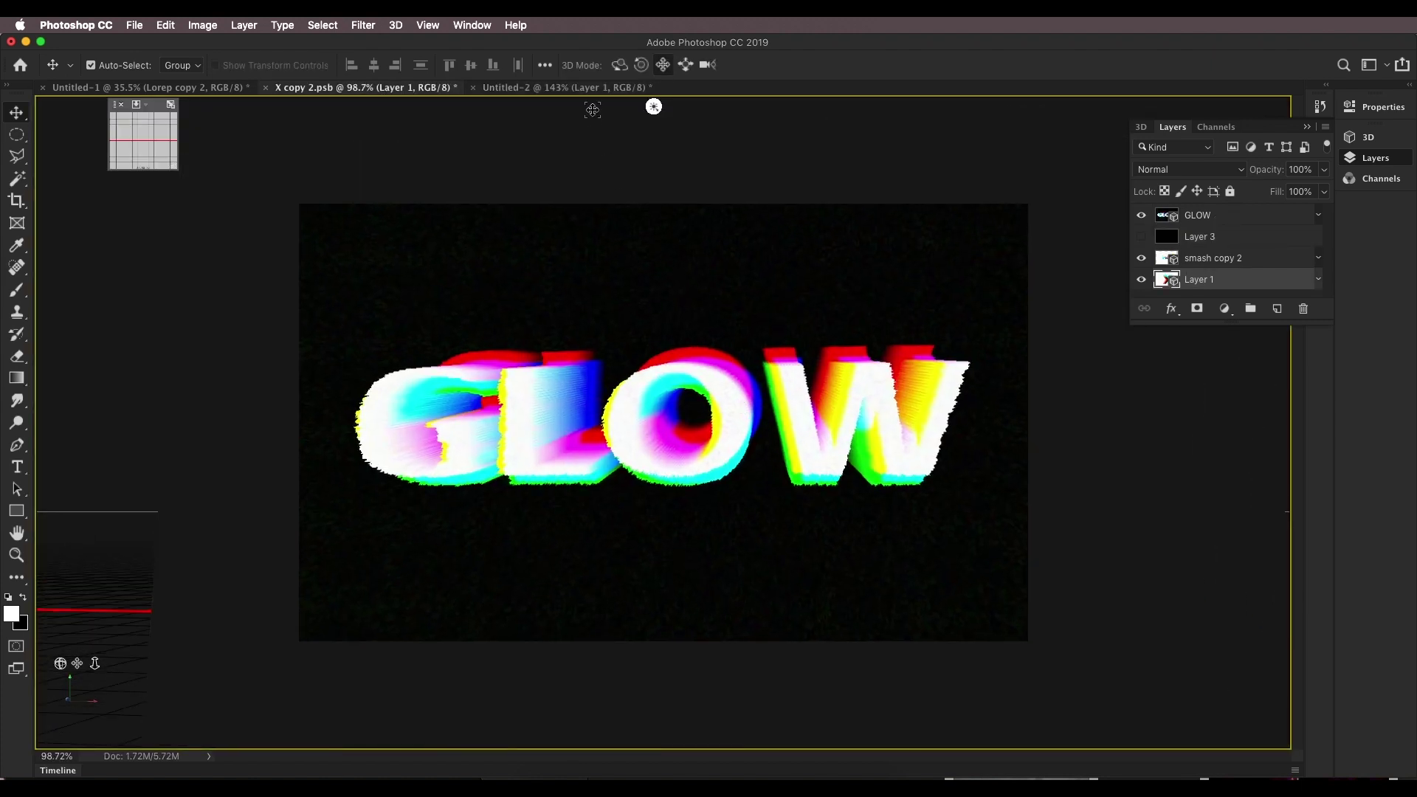
{"action": "left_click", "coordinate": [585, 88]}
{"action": "scroll", "coordinate": [785, 481], "scroll_direction": "down", "scroll_amount": 2}
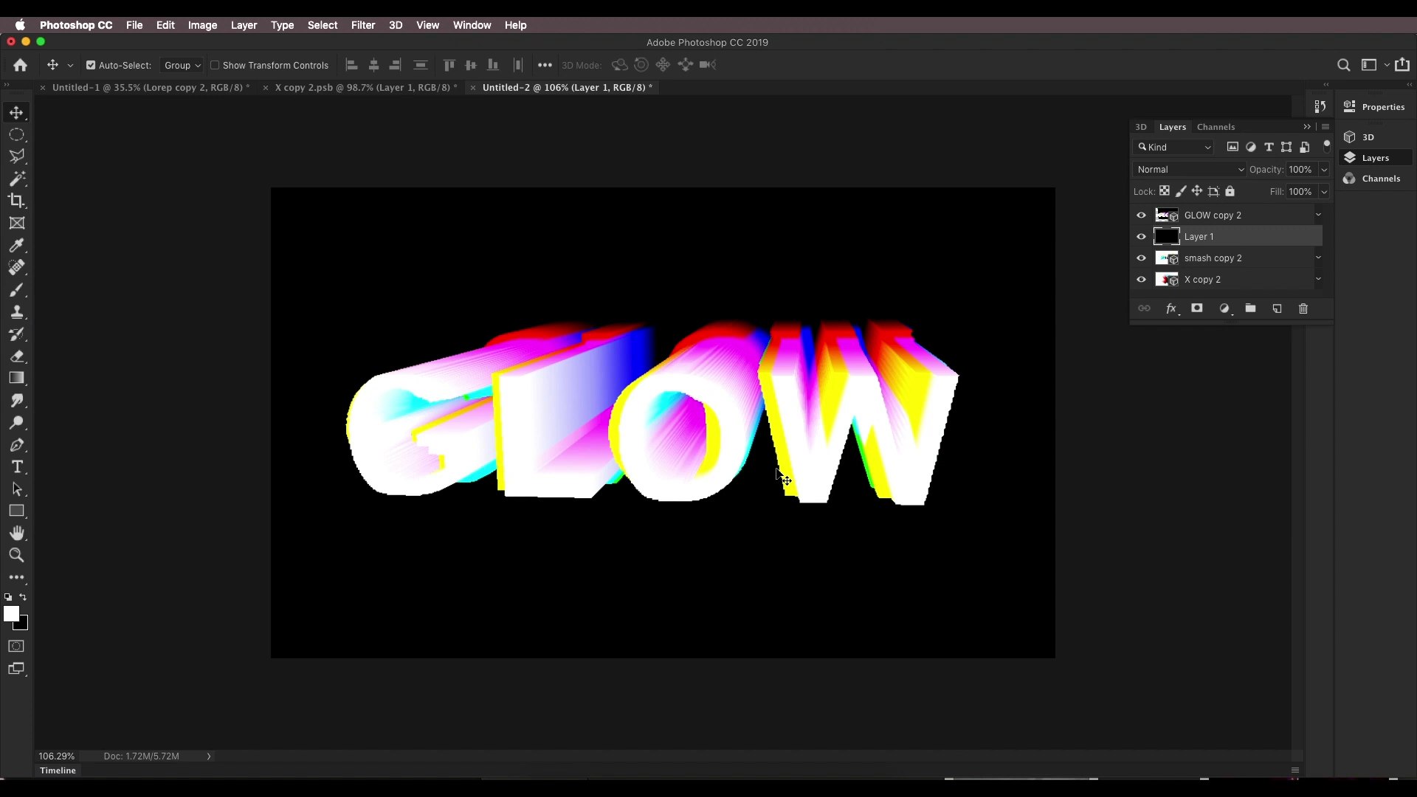
{"action": "left_click", "coordinate": [399, 89]}
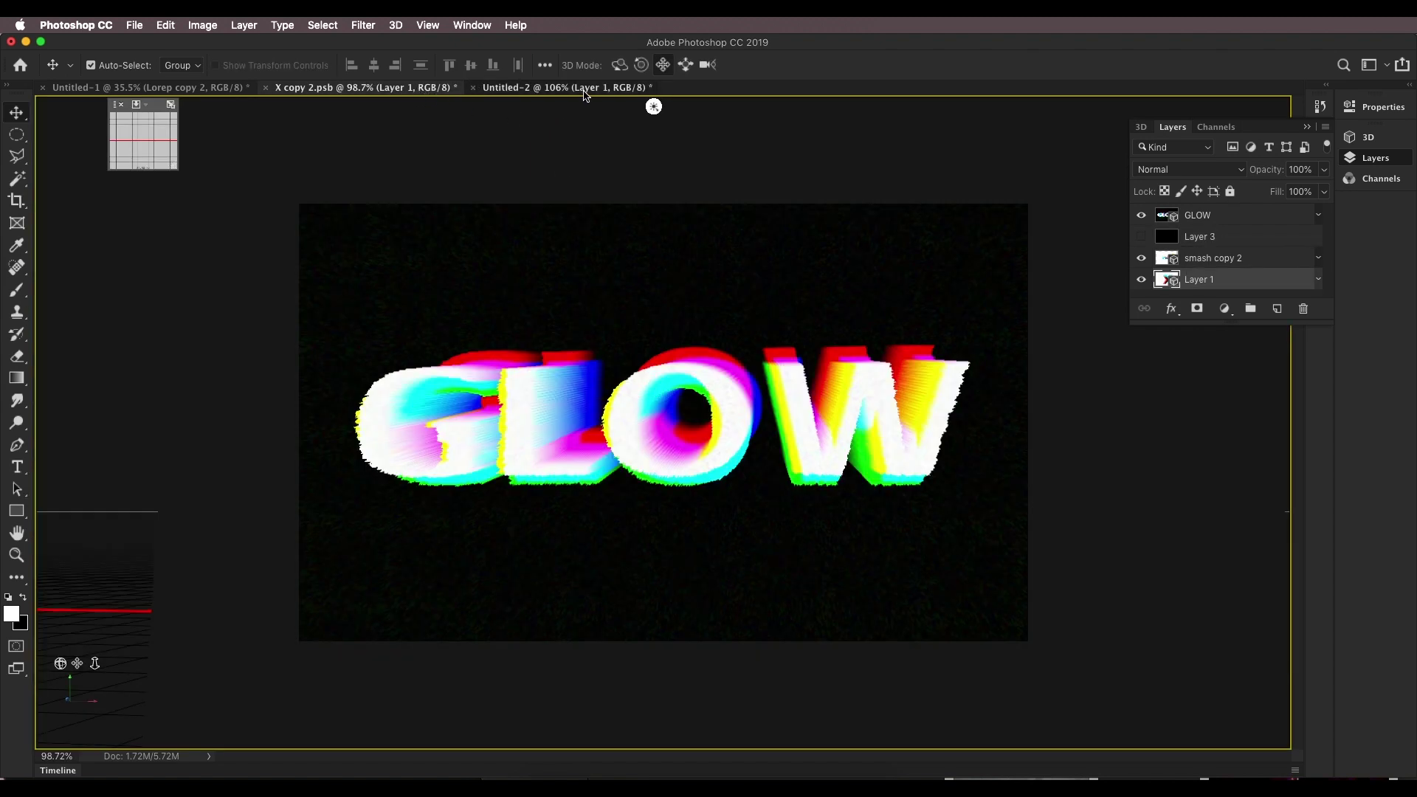
{"action": "left_click", "coordinate": [584, 90]}
Hide the GLOW copy 2, Layer 1 and smash copy 2 layers to examine the X copy 2 artwork at different magnifications.
{"action": "left_click_drag", "start_coordinate": [1145, 231], "coordinate": [1142, 214]}
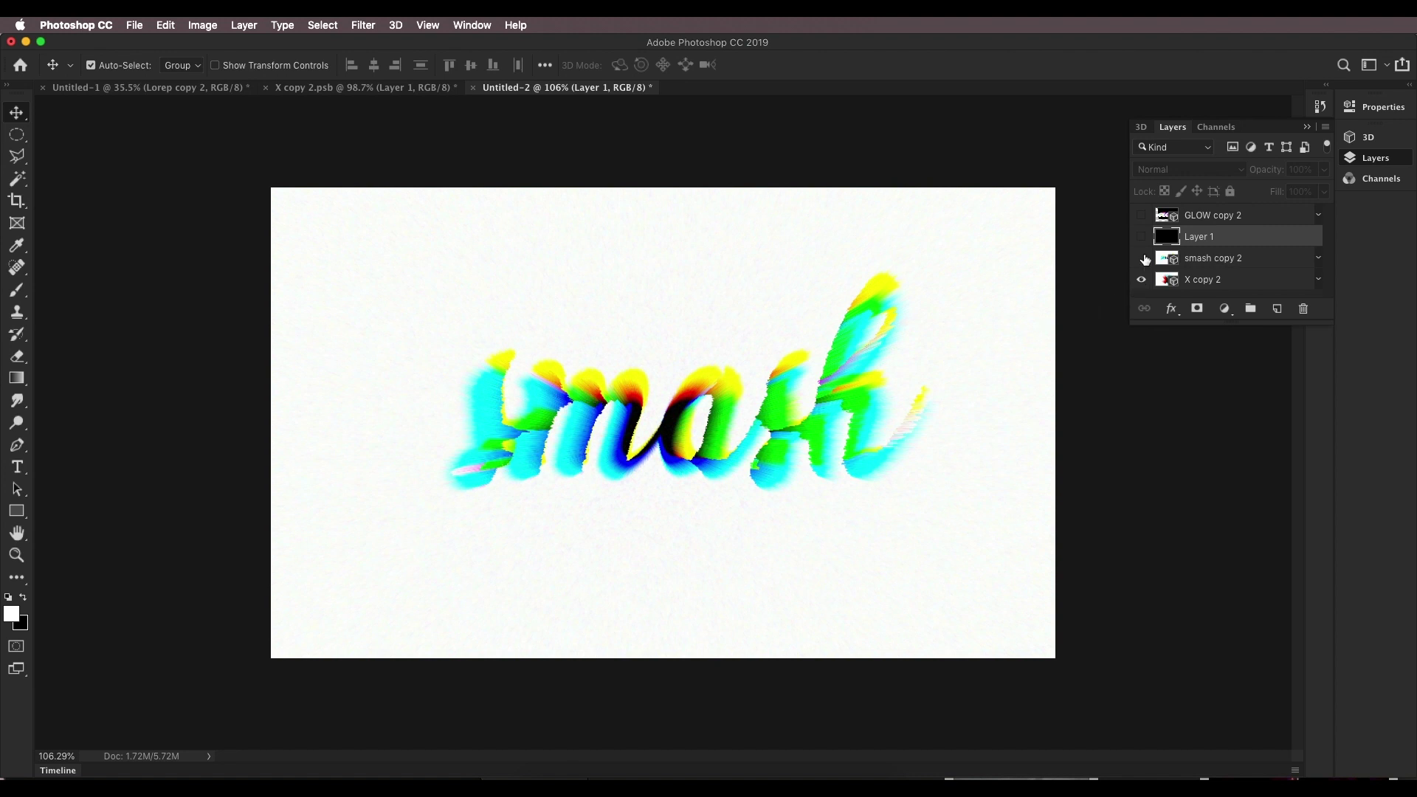
{"action": "left_click", "coordinate": [1142, 257]}
{"action": "scroll", "coordinate": [668, 435], "scroll_direction": "up", "scroll_amount": 1}
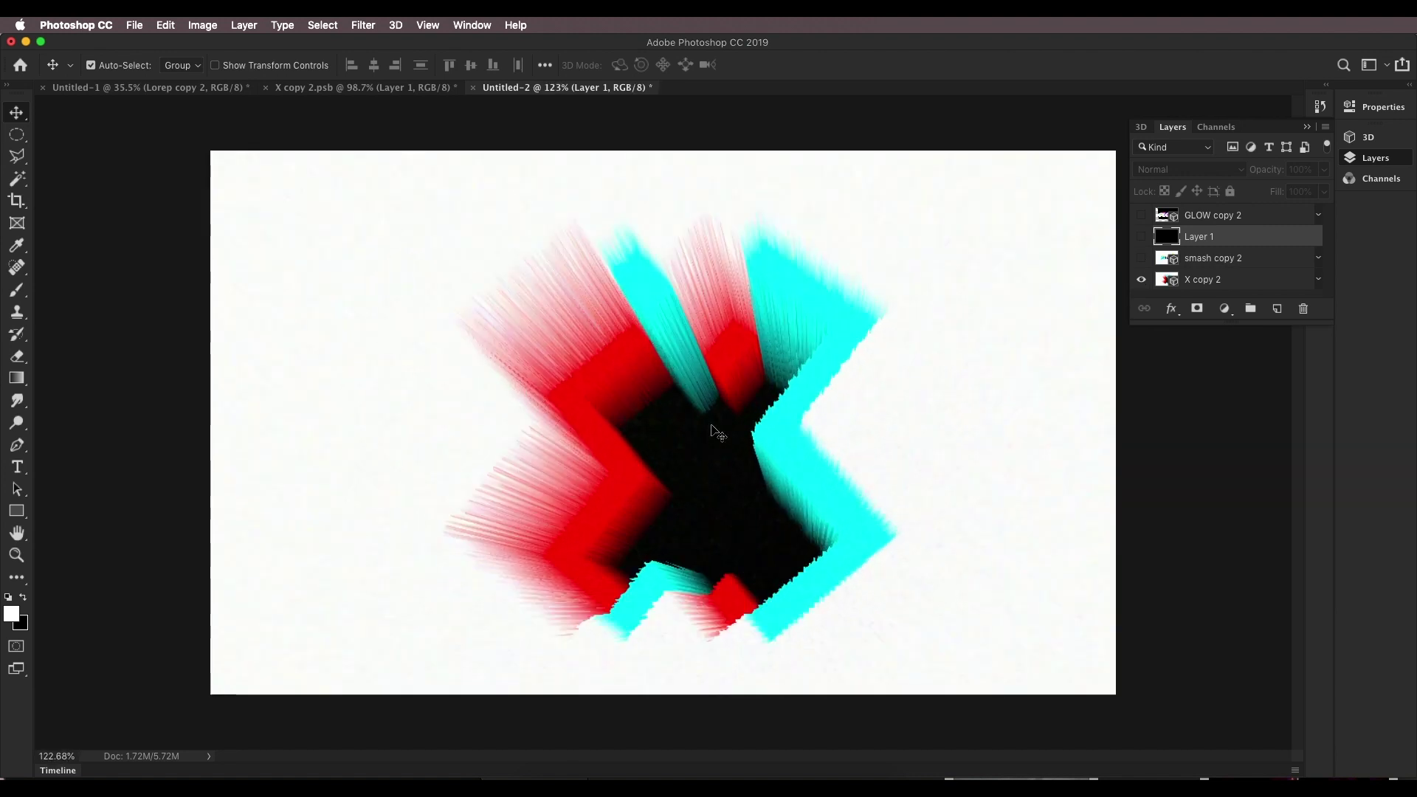
{"action": "scroll", "coordinate": [713, 428], "scroll_direction": "down", "scroll_amount": 3}
{"action": "scroll", "coordinate": [710, 443], "scroll_direction": "up", "scroll_amount": 1}
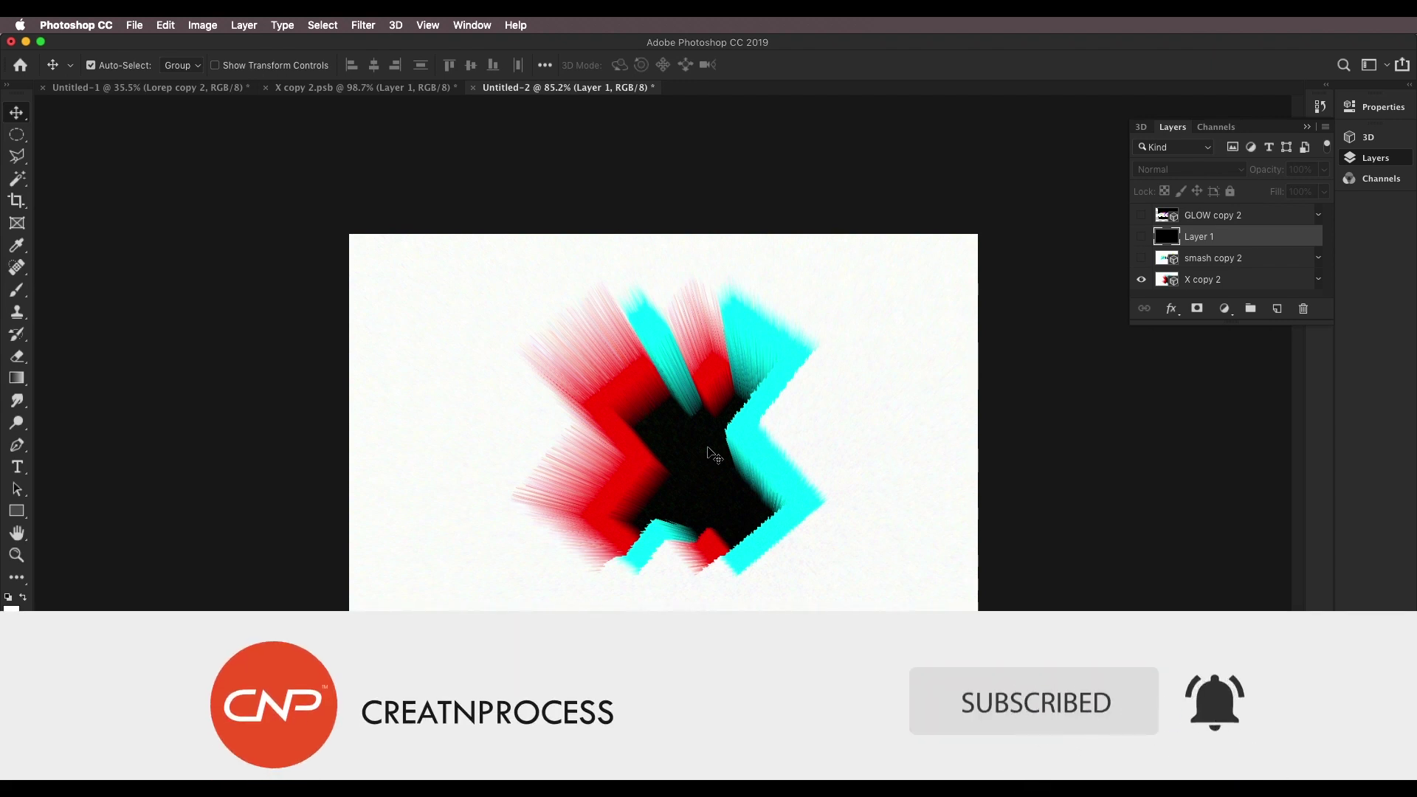
{"action": "scroll", "coordinate": [708, 447], "scroll_direction": "up", "scroll_amount": 5}
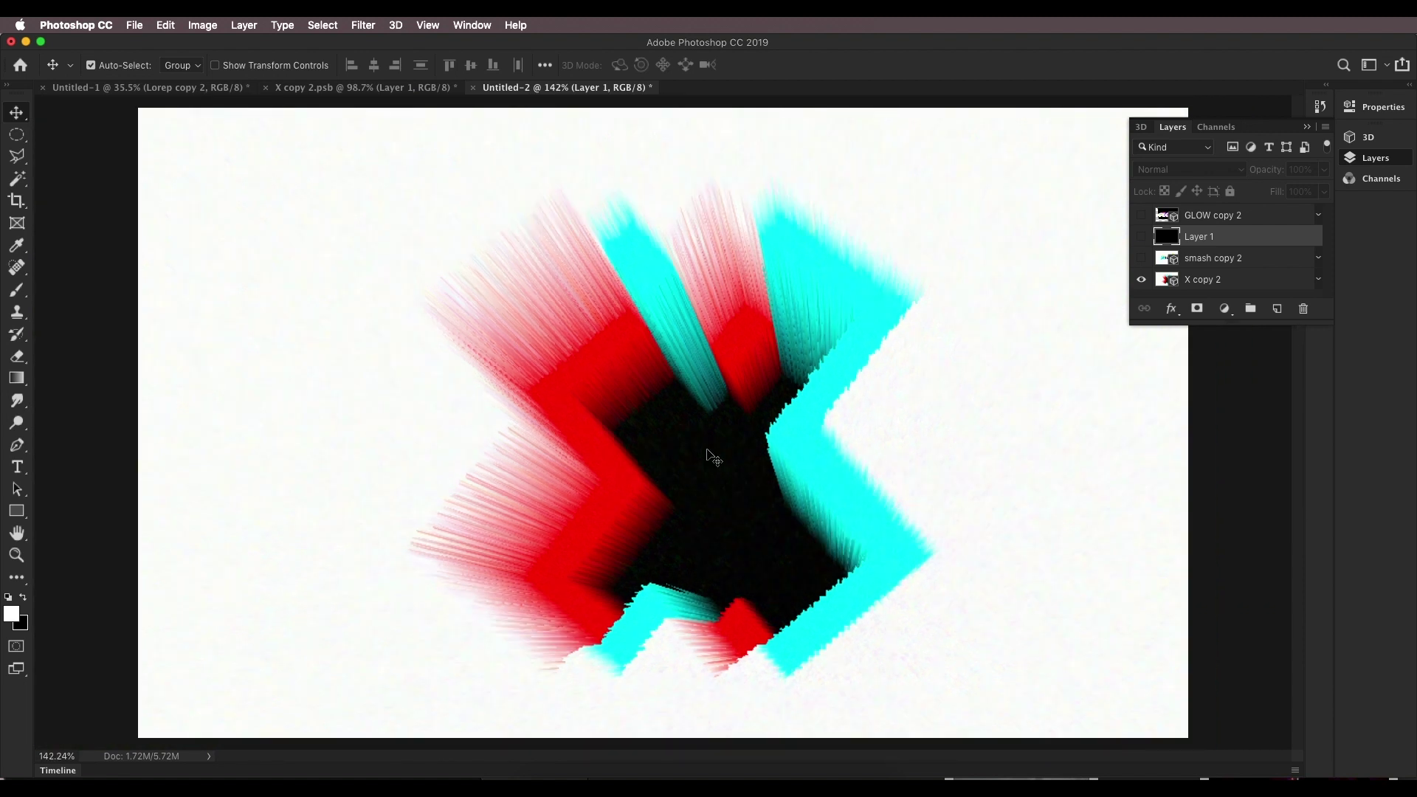
{"action": "scroll", "coordinate": [710, 454], "scroll_direction": "down", "scroll_amount": 1}
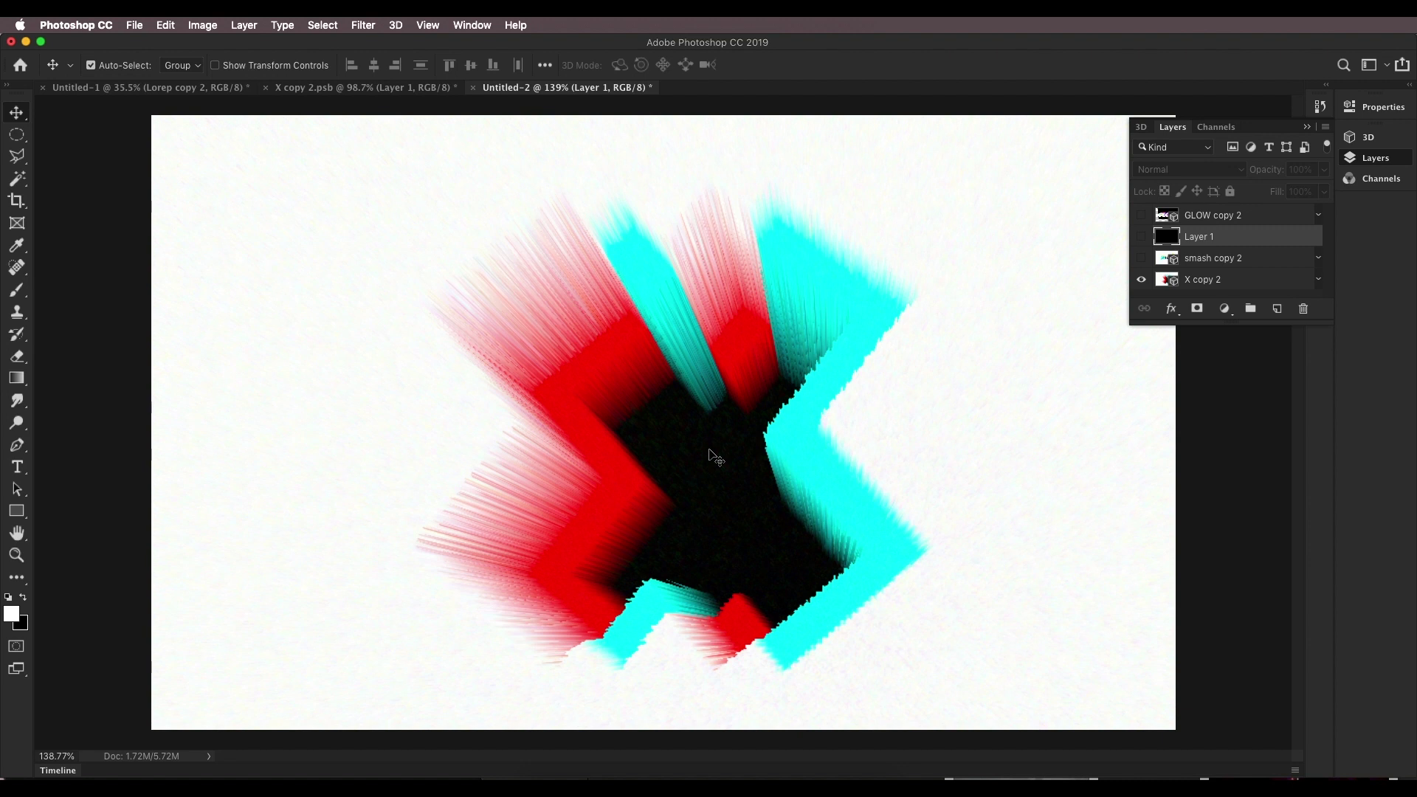
Show the smash copy 2 and GLOW copy 2 layers again.
{"action": "left_click", "coordinate": [1141, 257]}
{"action": "left_click", "coordinate": [1143, 215]}
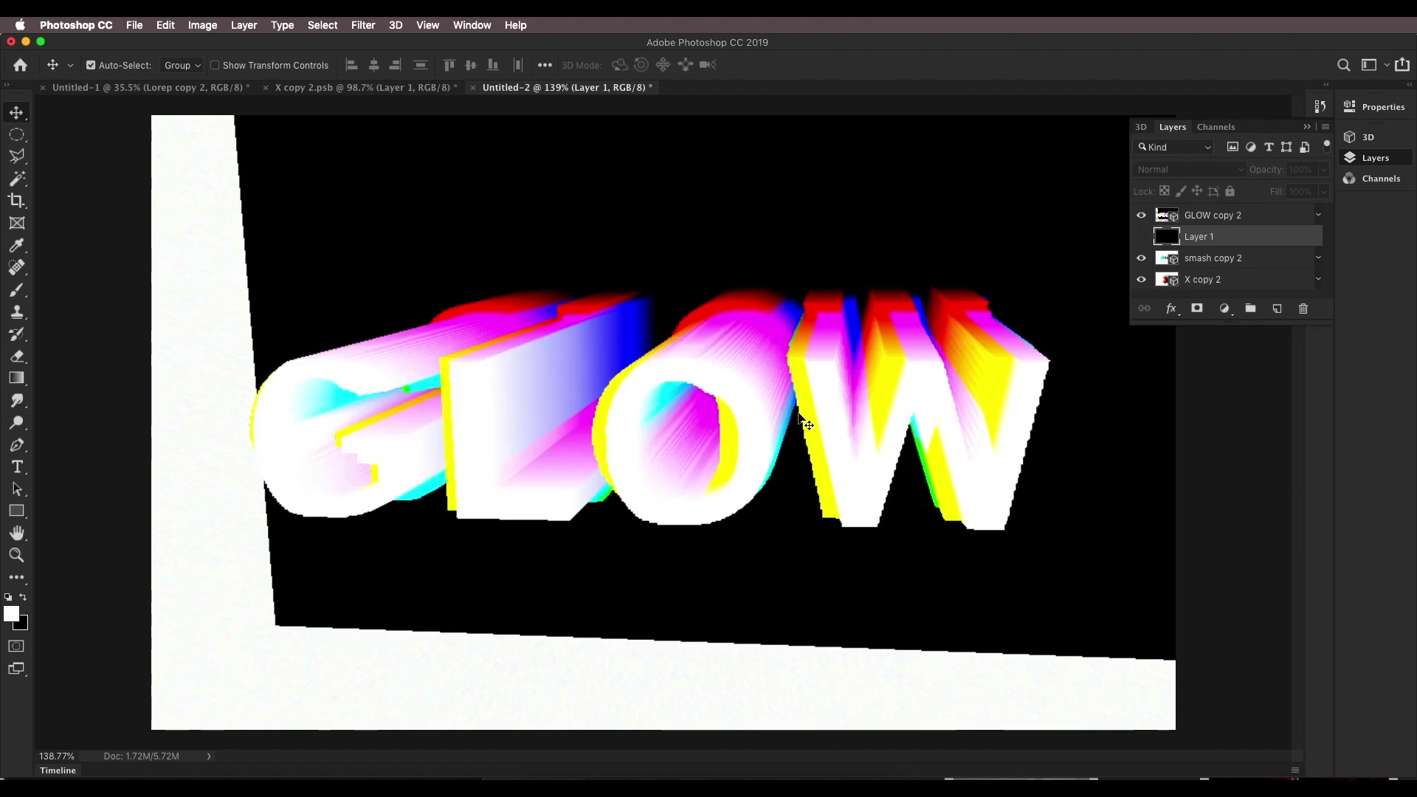